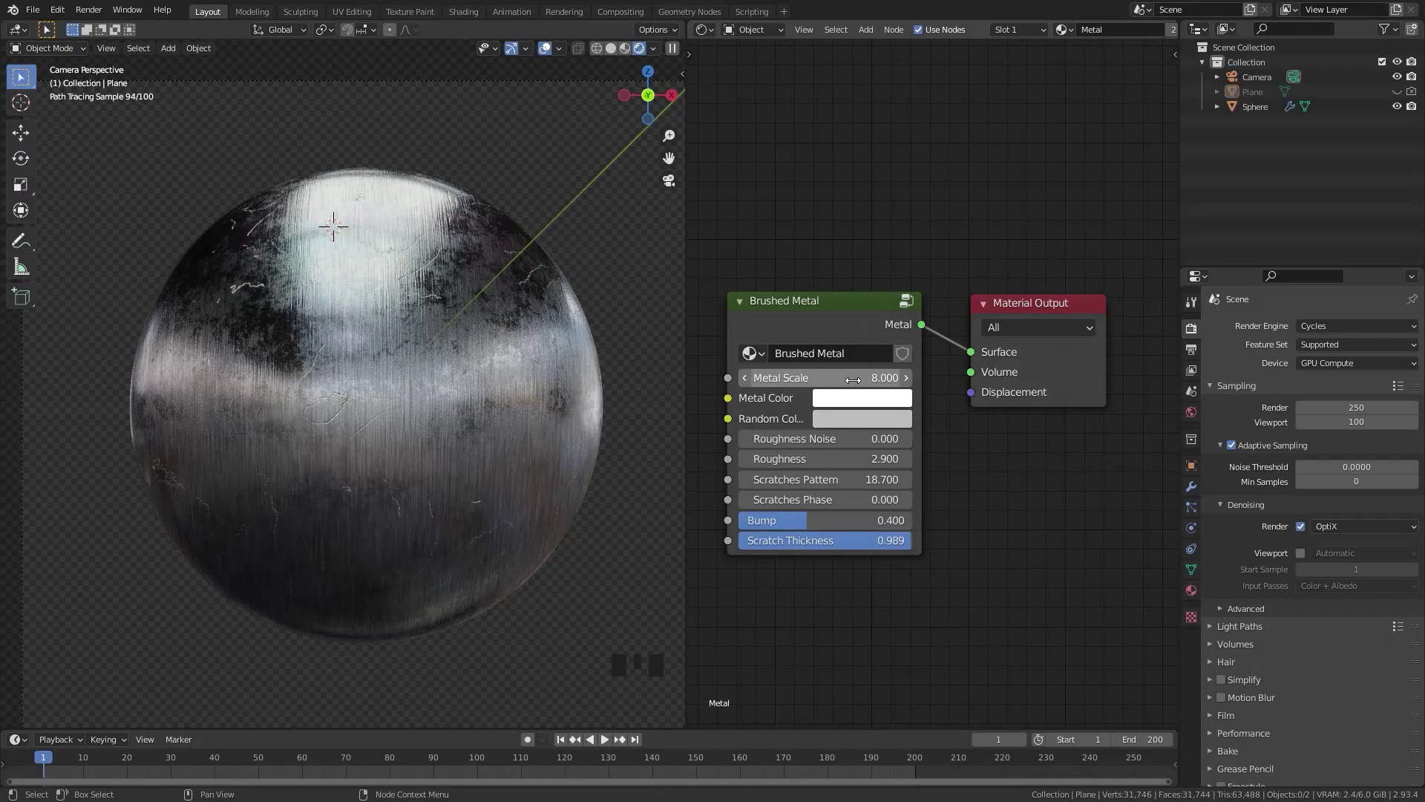
Tint the Brushed Metal node's Metal Color a warm off-white (hue 0.106, saturation 0.142) and its Random Color a faint pinkish grey
{"action": "mouse_move", "coordinate": [853, 379]}
{"action": "left_mouse_down"}
{"action": "mouse_move", "coordinate": [787, 379]}
{"action": "mouse_move", "coordinate": [854, 379]}
{"action": "left_mouse_up"}
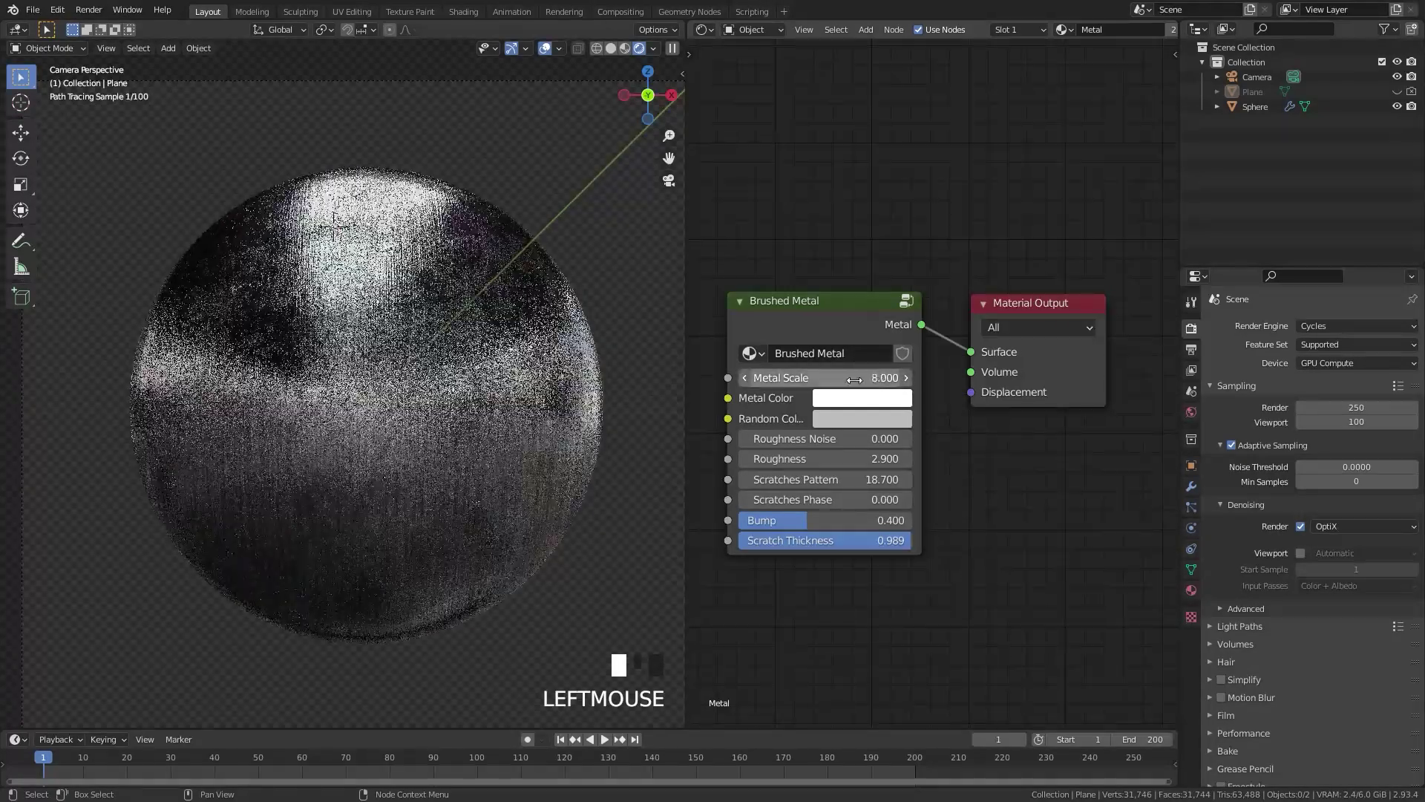
{"action": "mouse_move", "coordinate": [832, 436]}
{"action": "left_mouse_down"}
{"action": "mouse_move", "coordinate": [884, 436]}
{"action": "mouse_move", "coordinate": [832, 436]}
{"action": "left_mouse_up"}
{"action": "left_click", "coordinate": [859, 398]}
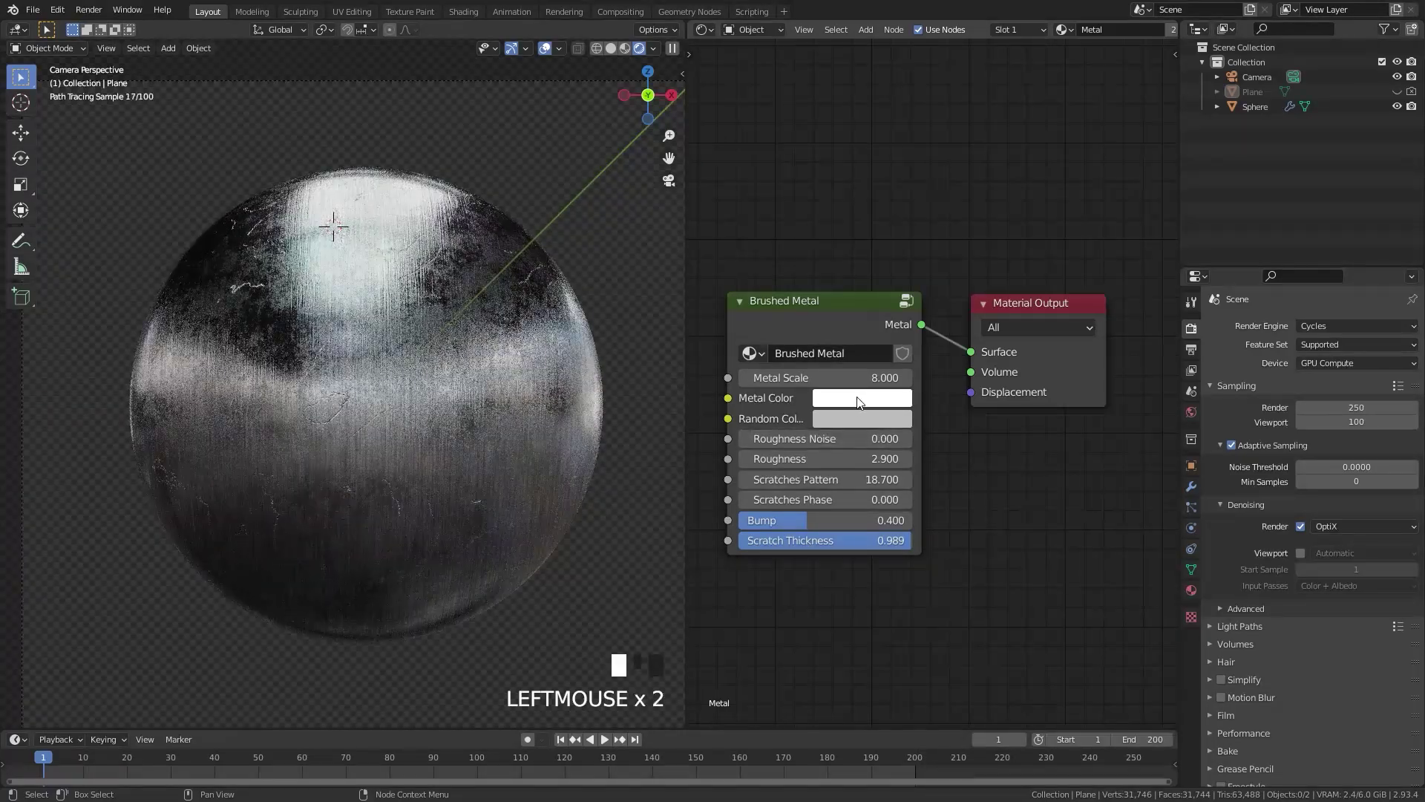
{"action": "left_click", "coordinate": [893, 193]}
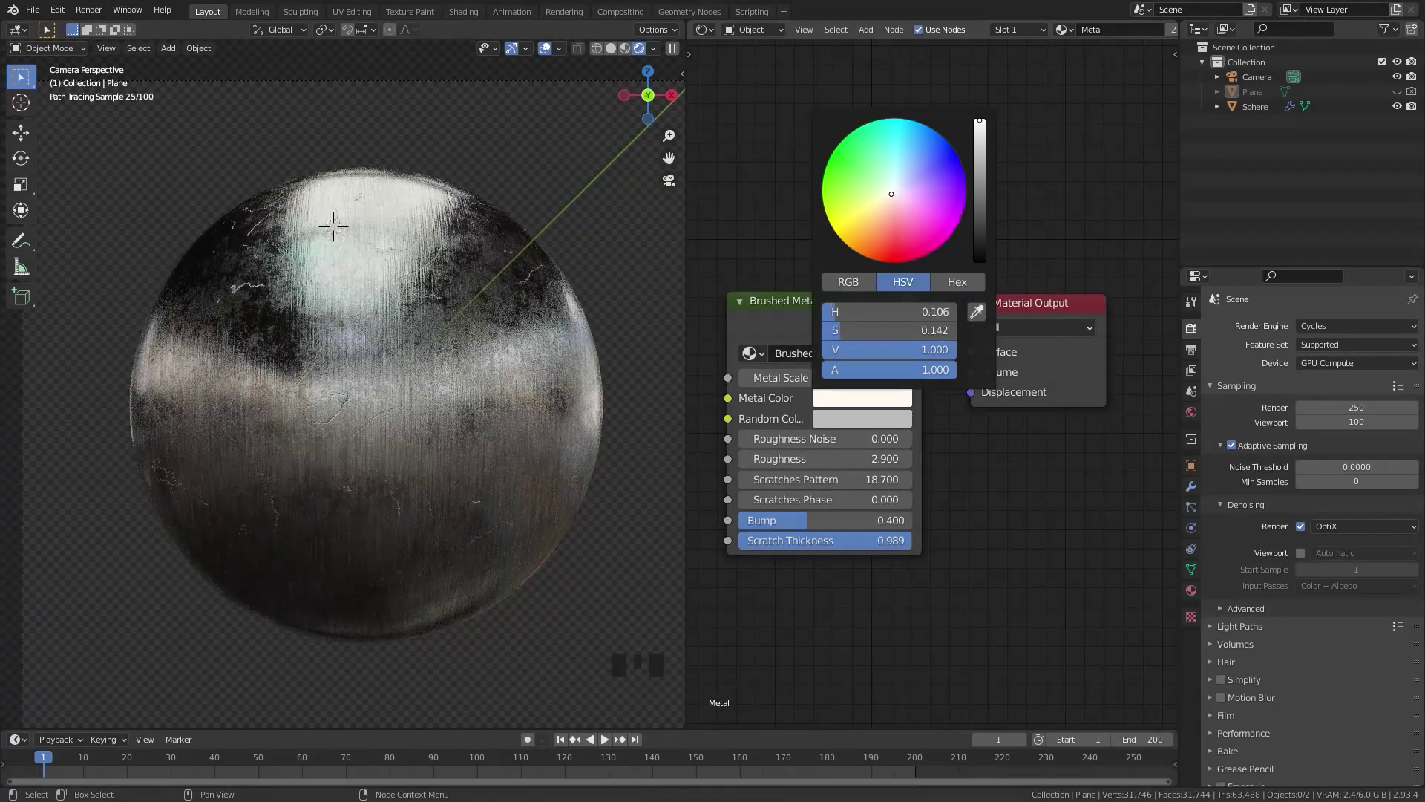
{"action": "left_click", "coordinate": [861, 418]}
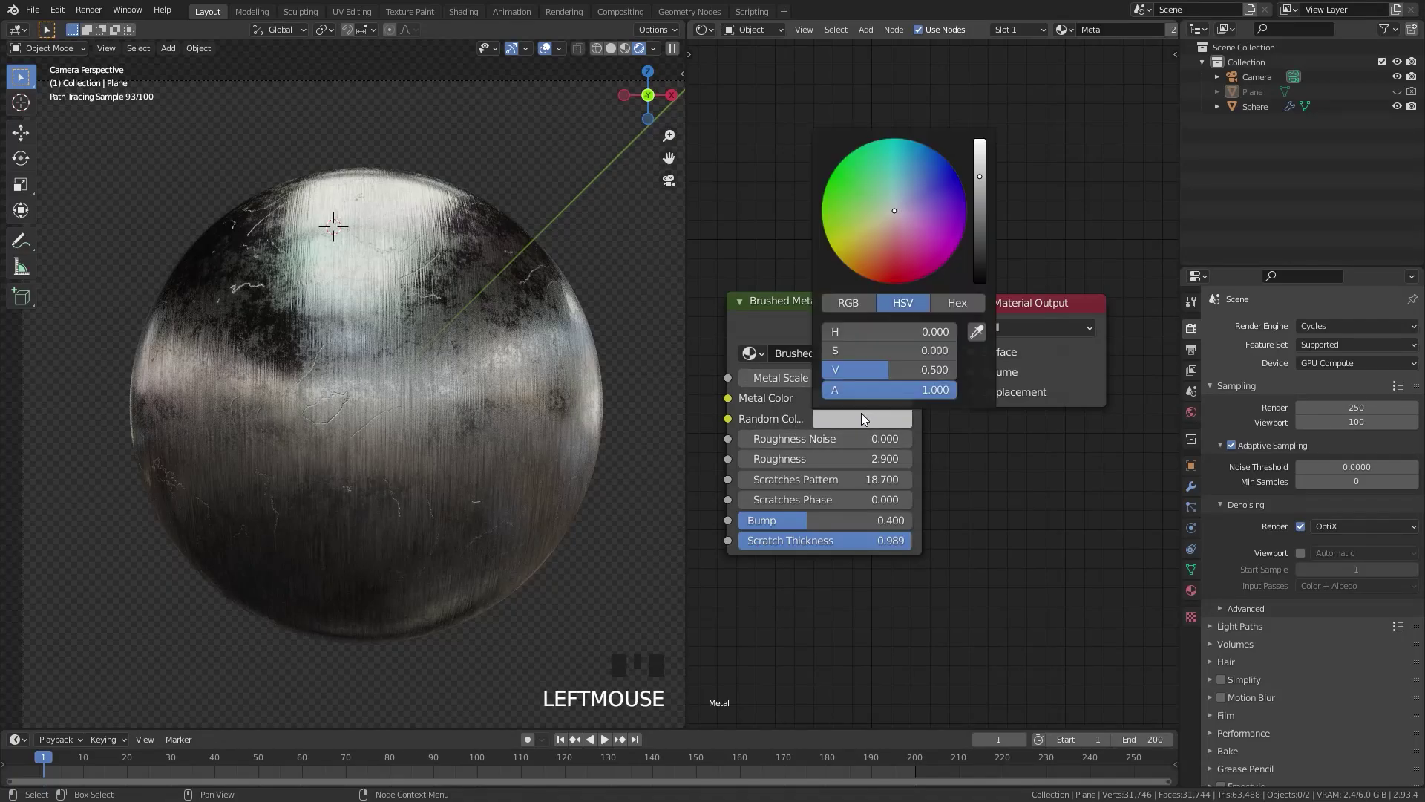
{"action": "left_click", "coordinate": [893, 215]}
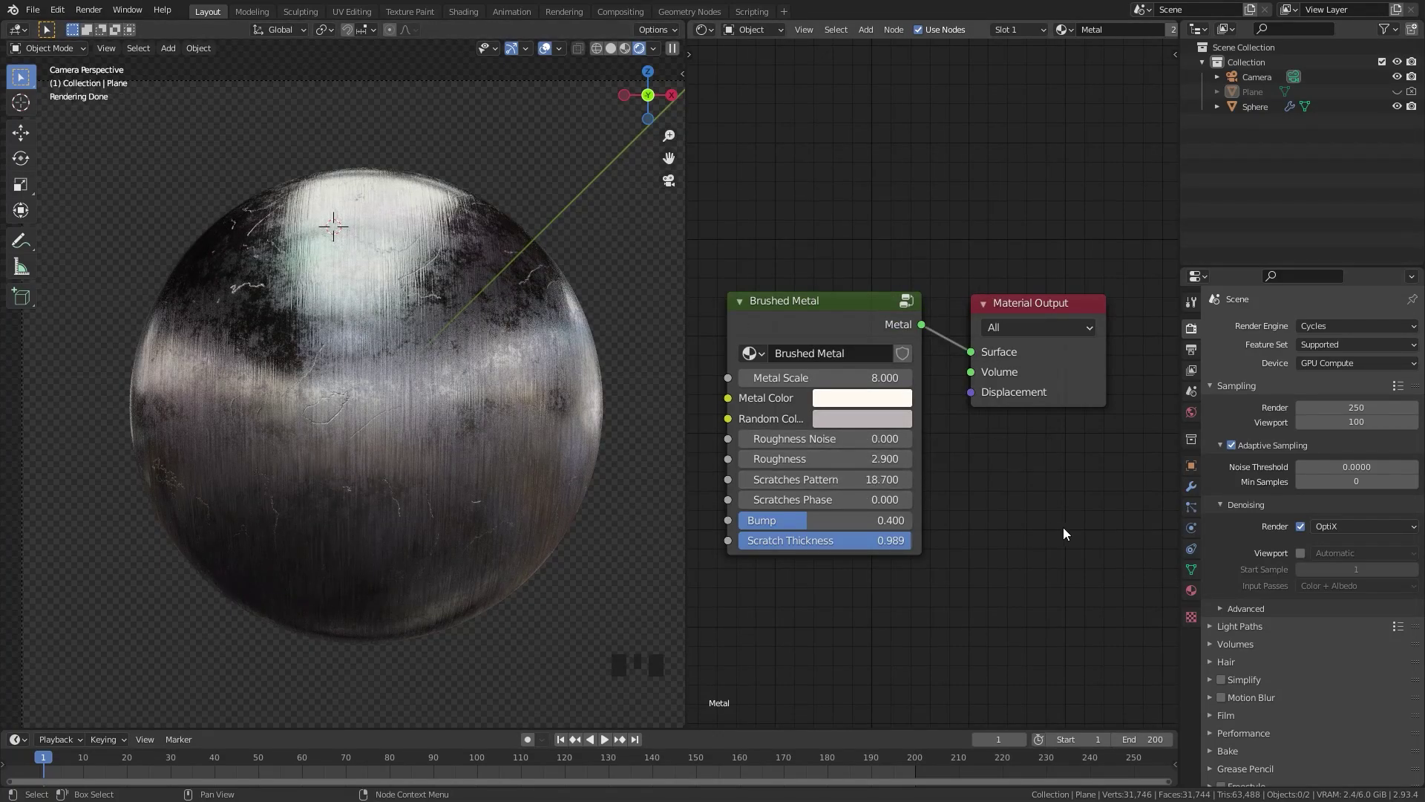
Try adjusting the Scratch Thickness and Bump of the Brushed Metal node
{"action": "mouse_move", "coordinate": [889, 541]}
{"action": "left_mouse_down"}
{"action": "mouse_move", "coordinate": [824, 541]}
{"action": "mouse_move", "coordinate": [898, 523]}
{"action": "mouse_move", "coordinate": [895, 540]}
{"action": "left_mouse_up"}
{"action": "left_click", "coordinate": [871, 524]}
{"action": "left_click", "coordinate": [881, 539]}
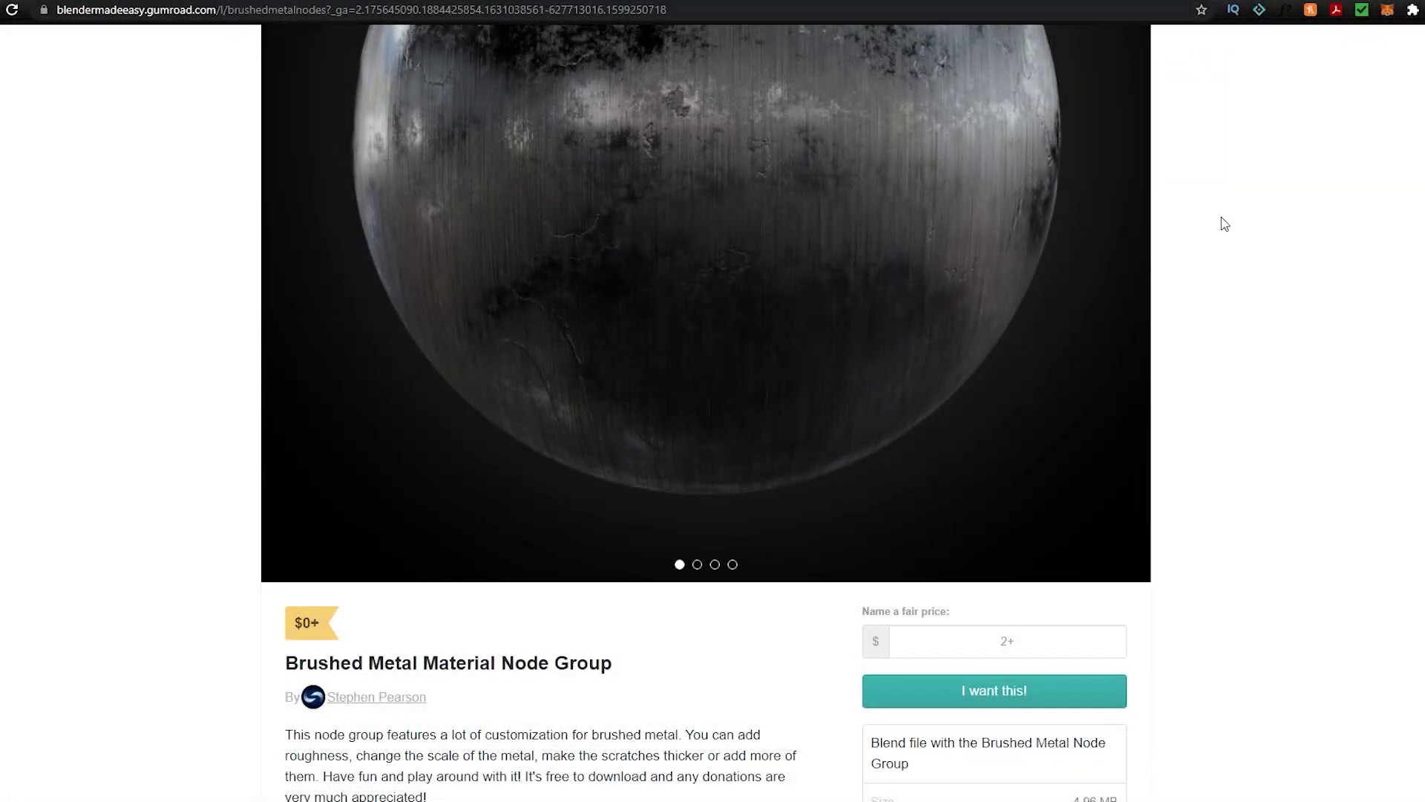
Look through the preview images of the Brushed Metal Material Node Group on its Gumroad page
{"action": "left_click", "coordinate": [1132, 178]}
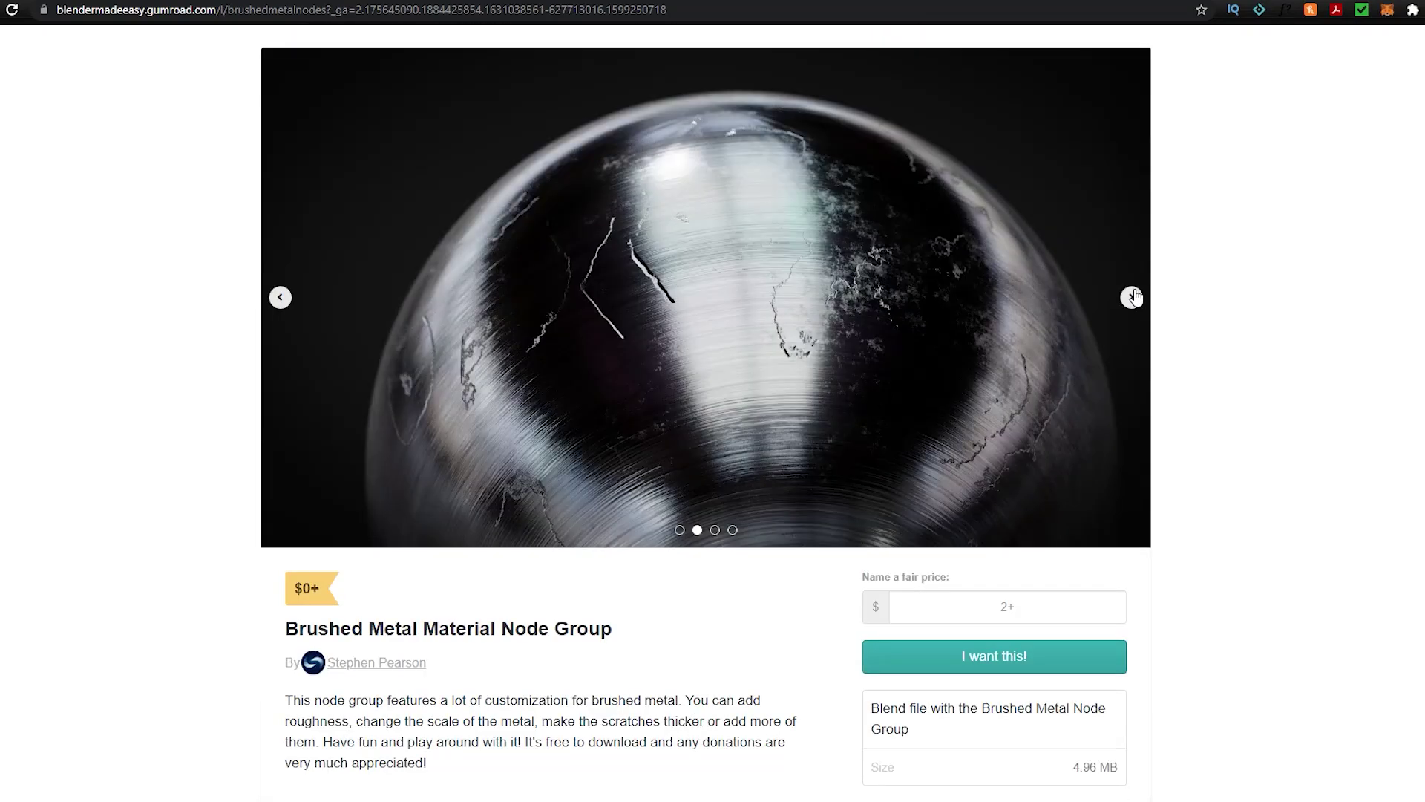
{"action": "left_click", "coordinate": [1132, 298]}
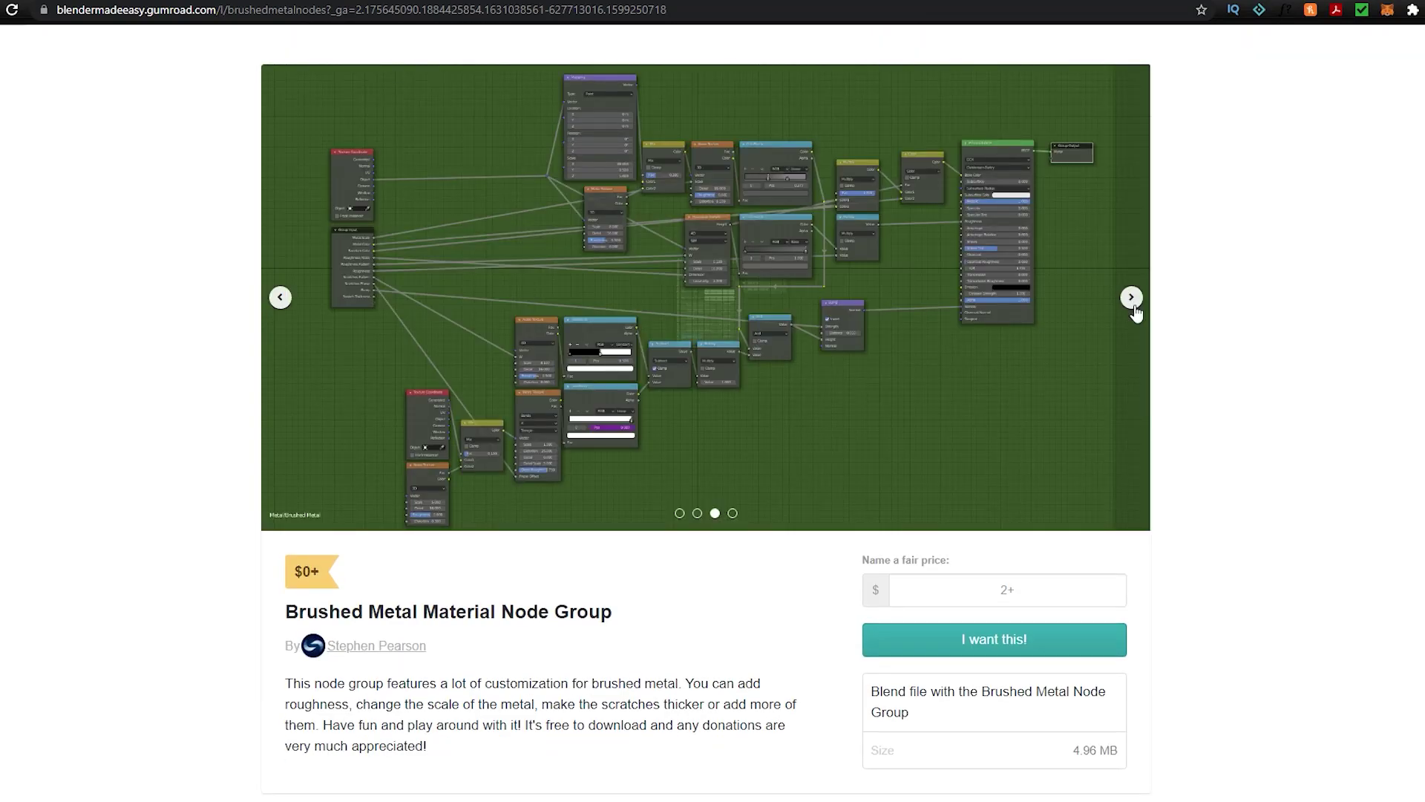
{"action": "left_click", "coordinate": [1133, 299]}
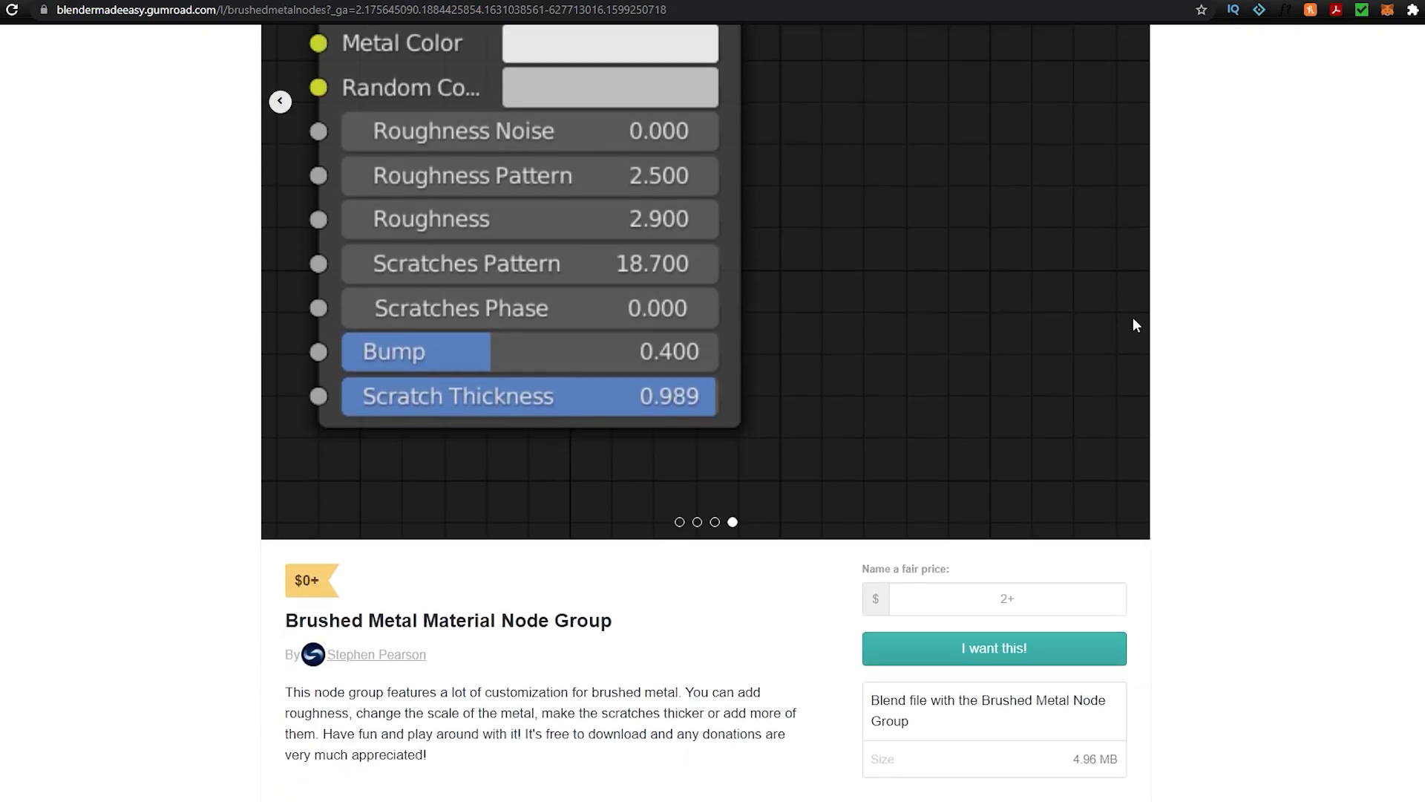
{"action": "left_click", "coordinate": [679, 442]}
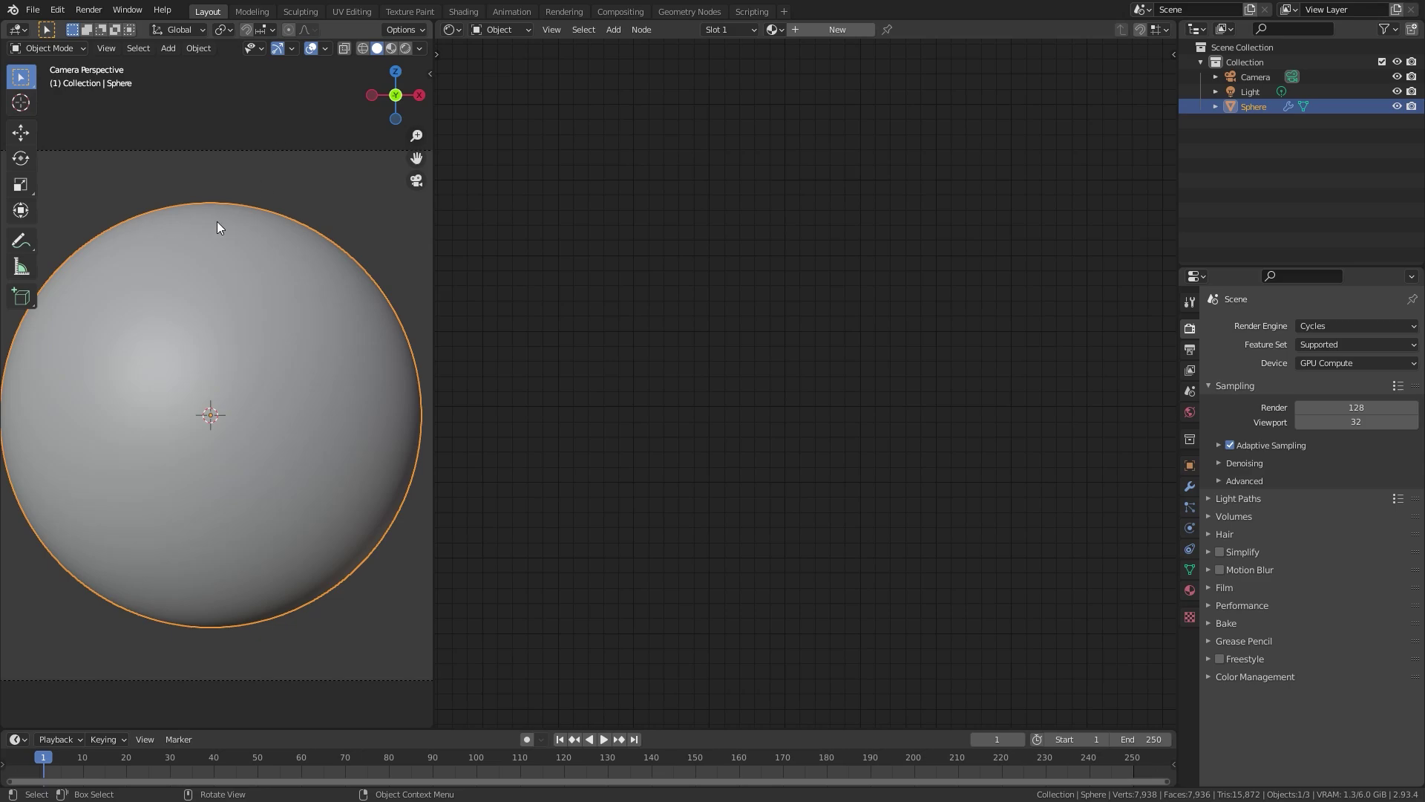
Create a new material on the sphere and set its Principled BSDF Metallic to 1.000 and Specular to 0.000
{"action": "scroll", "coordinate": [291, 233], "scroll_direction": "down", "scroll_amount": 1}
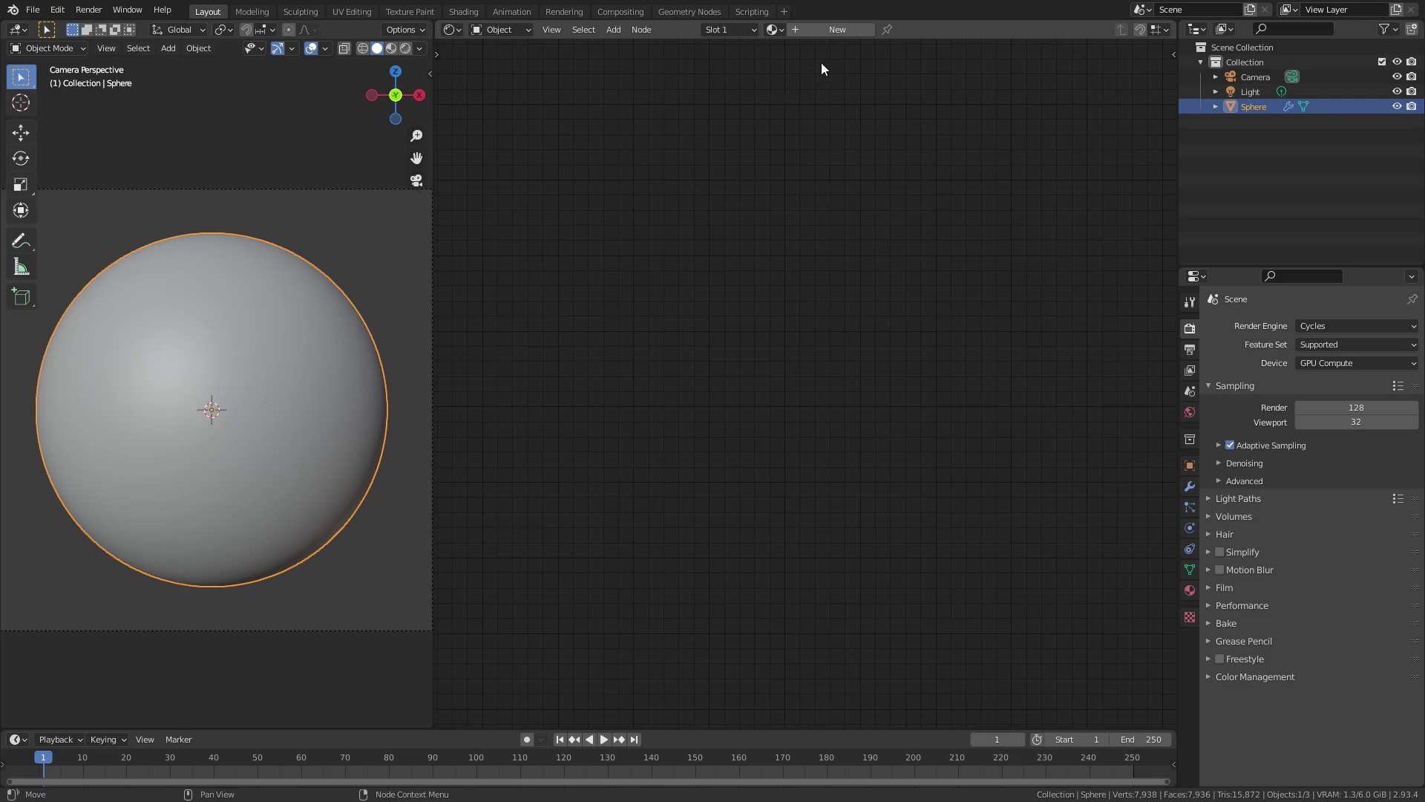
{"action": "left_click", "coordinate": [848, 33]}
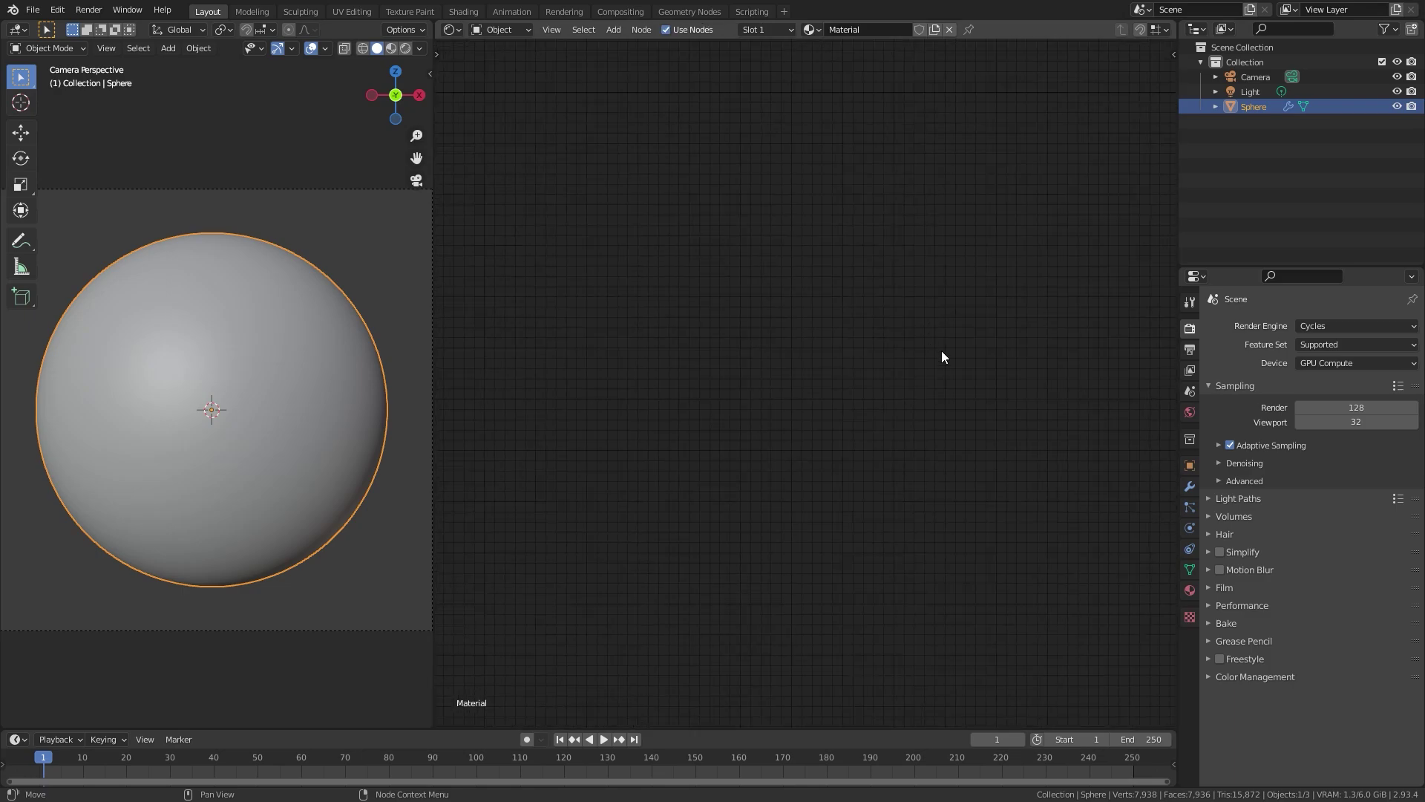
{"action": "scroll", "coordinate": [774, 231], "scroll_direction": "up", "scroll_amount": 5}
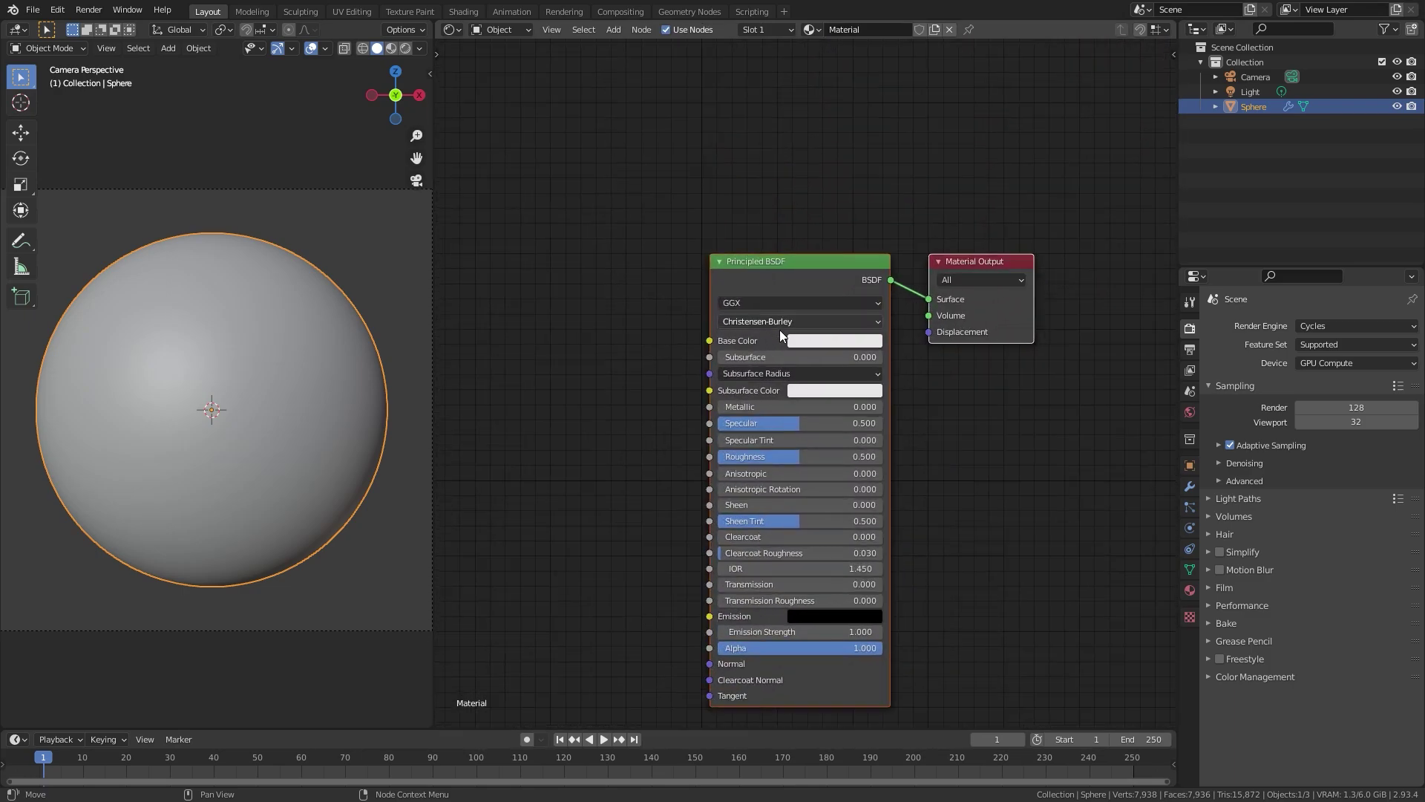
{"action": "scroll", "coordinate": [891, 319], "scroll_direction": "up", "scroll_amount": 1}
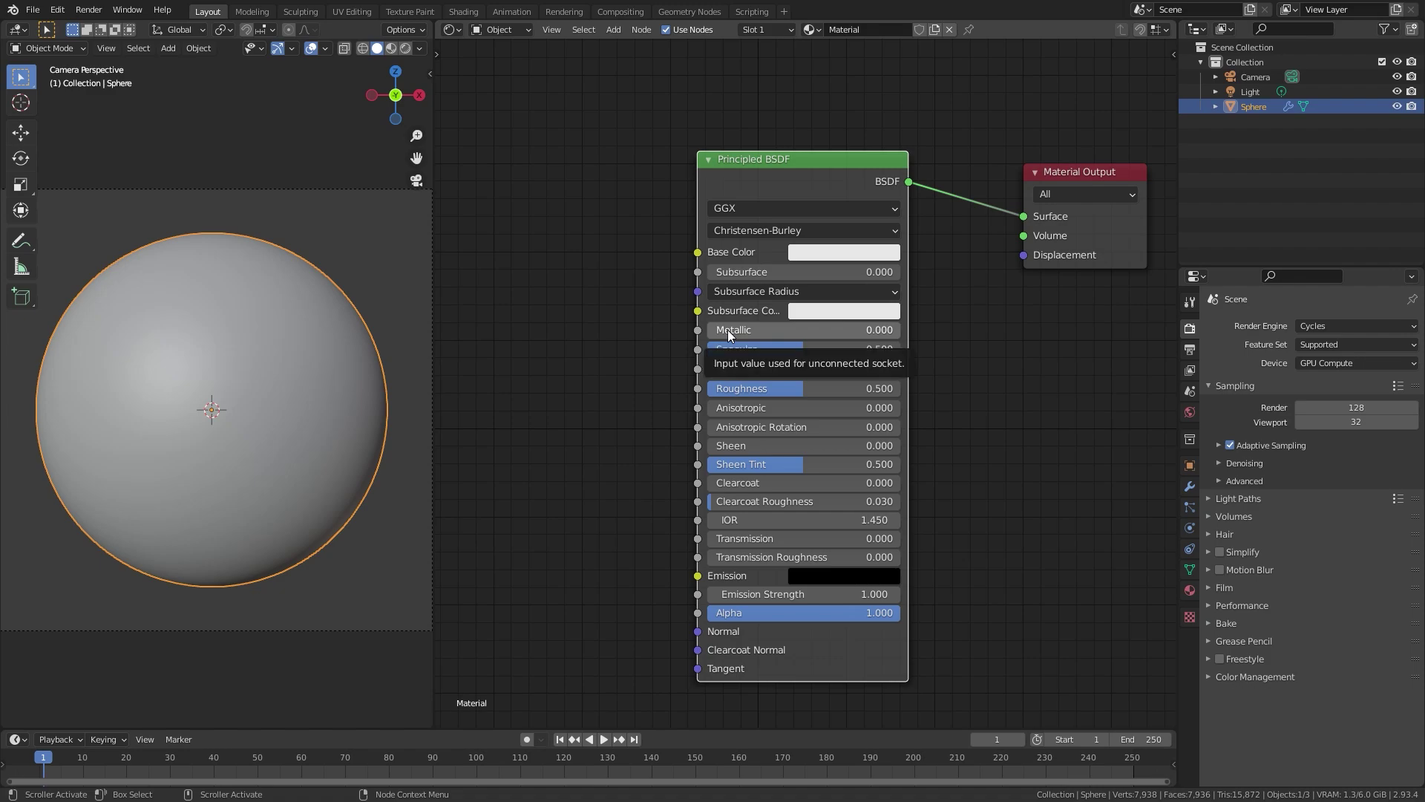
{"action": "left_click_drag", "start_coordinate": [722, 328], "coordinate": [917, 328]}
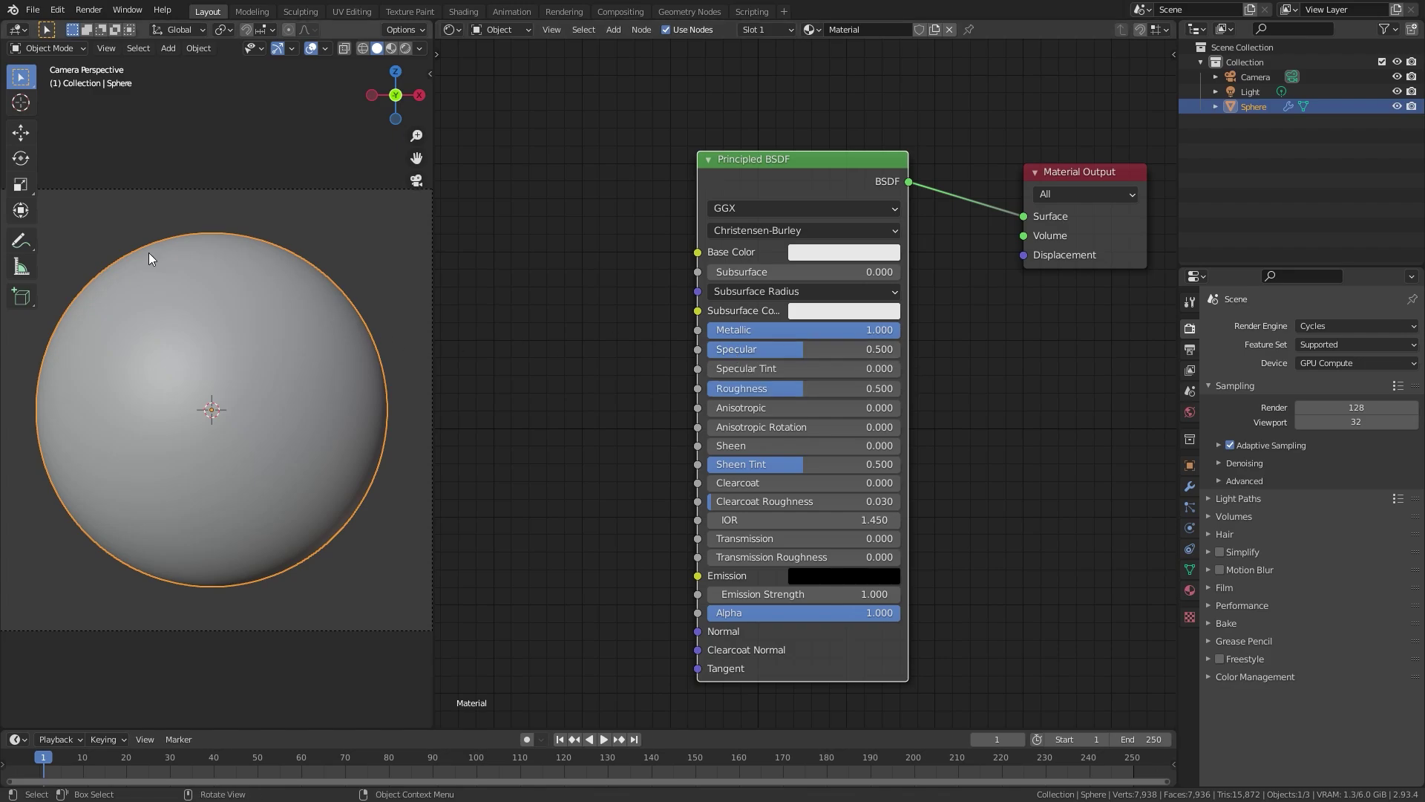
{"action": "left_click_drag", "start_coordinate": [850, 349], "coordinate": [683, 351]}
{"action": "scroll", "coordinate": [679, 284], "scroll_direction": "down", "scroll_amount": 2}
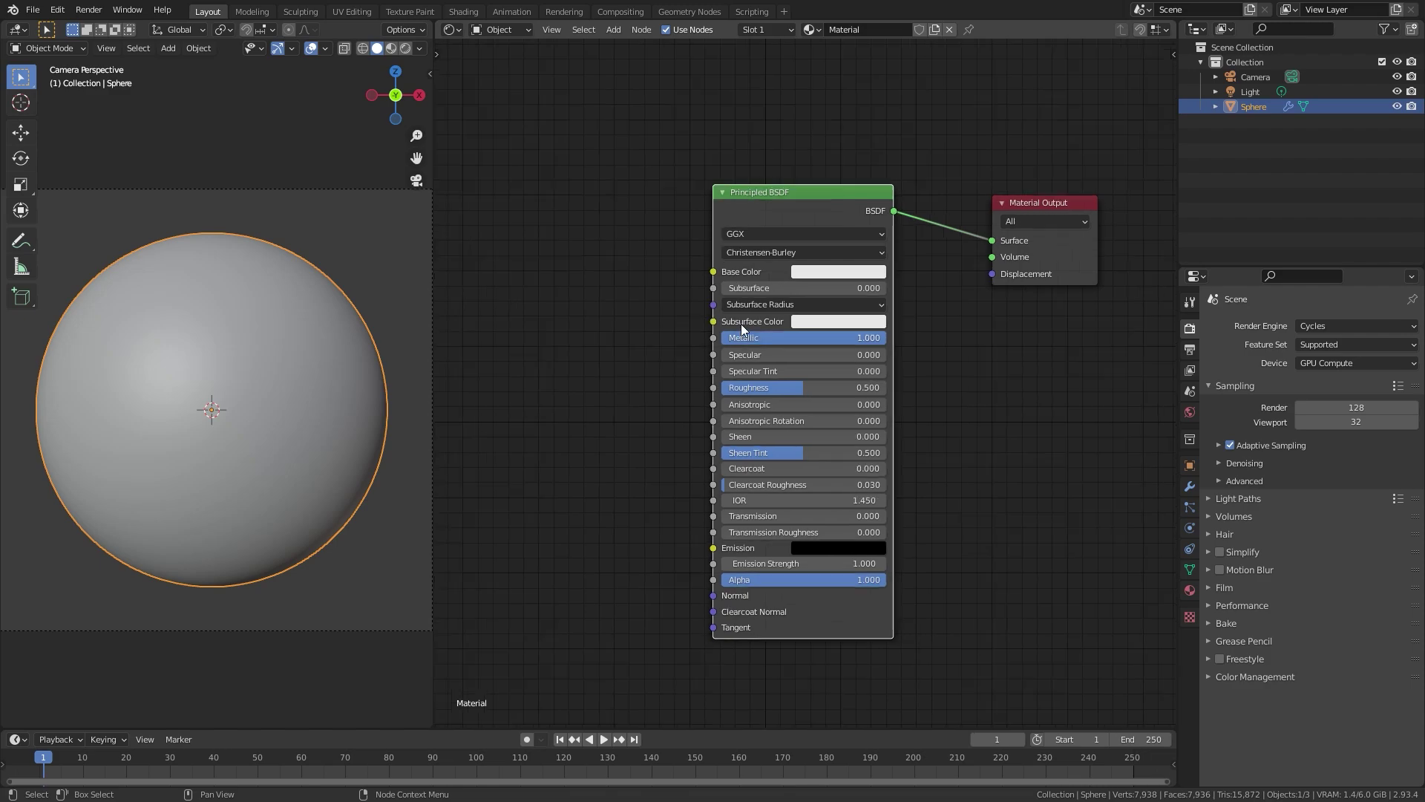
Search the add-on preferences for "node" to check whether Node Wrangler is enabled
{"action": "middle_click_drag", "start_coordinate": [679, 283], "coordinate": [892, 312]}
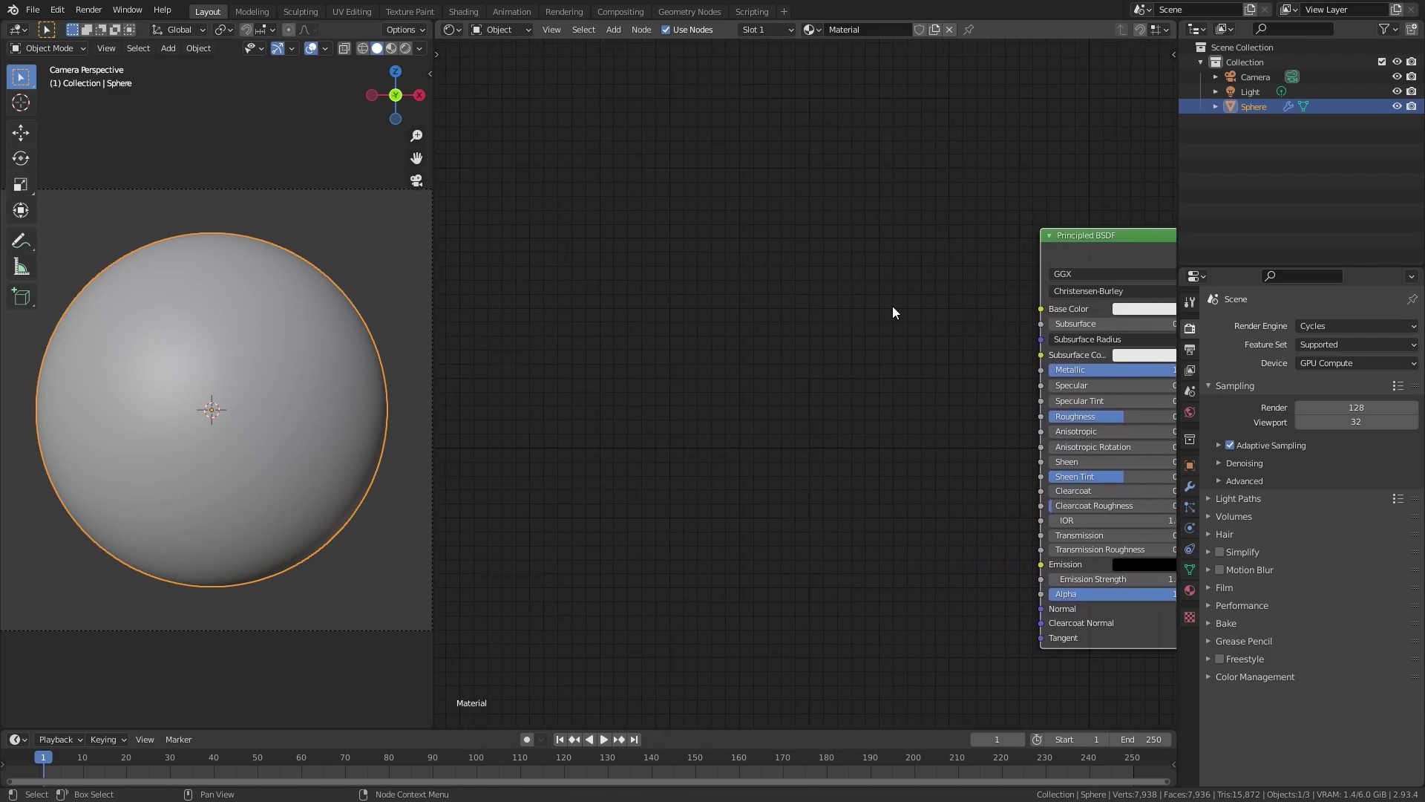
{"action": "key", "text": "z"}
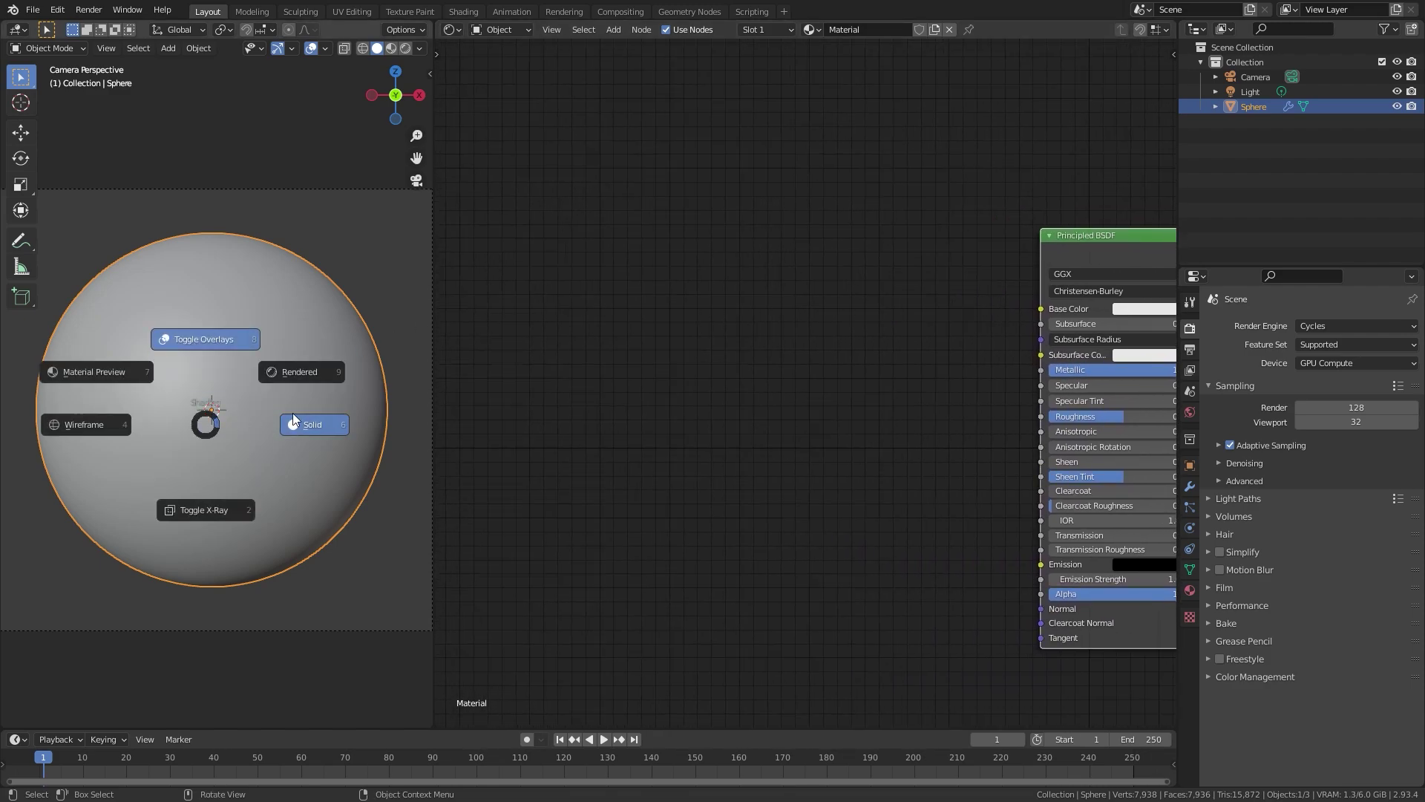
{"action": "left_click", "coordinate": [57, 9]}
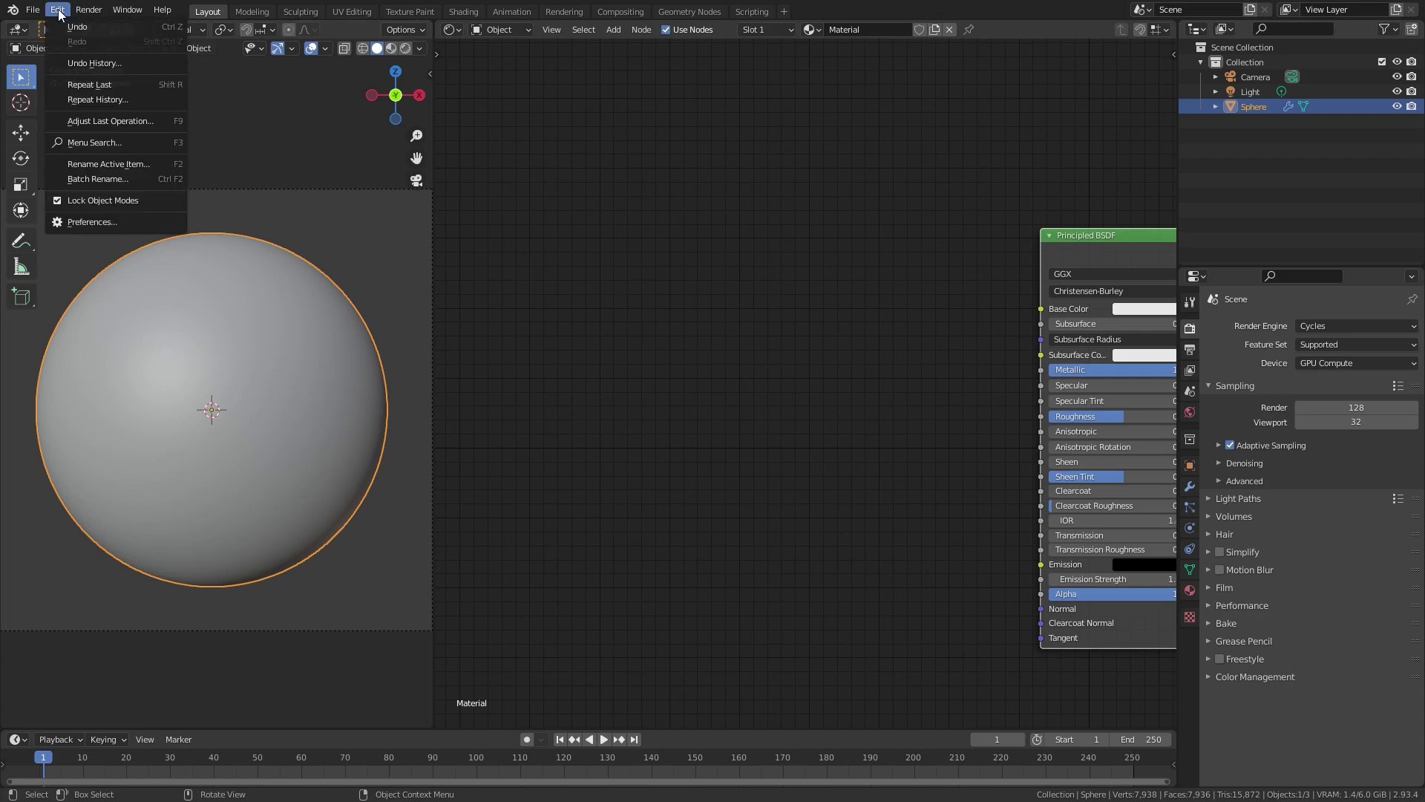
{"action": "left_click", "coordinate": [115, 223]}
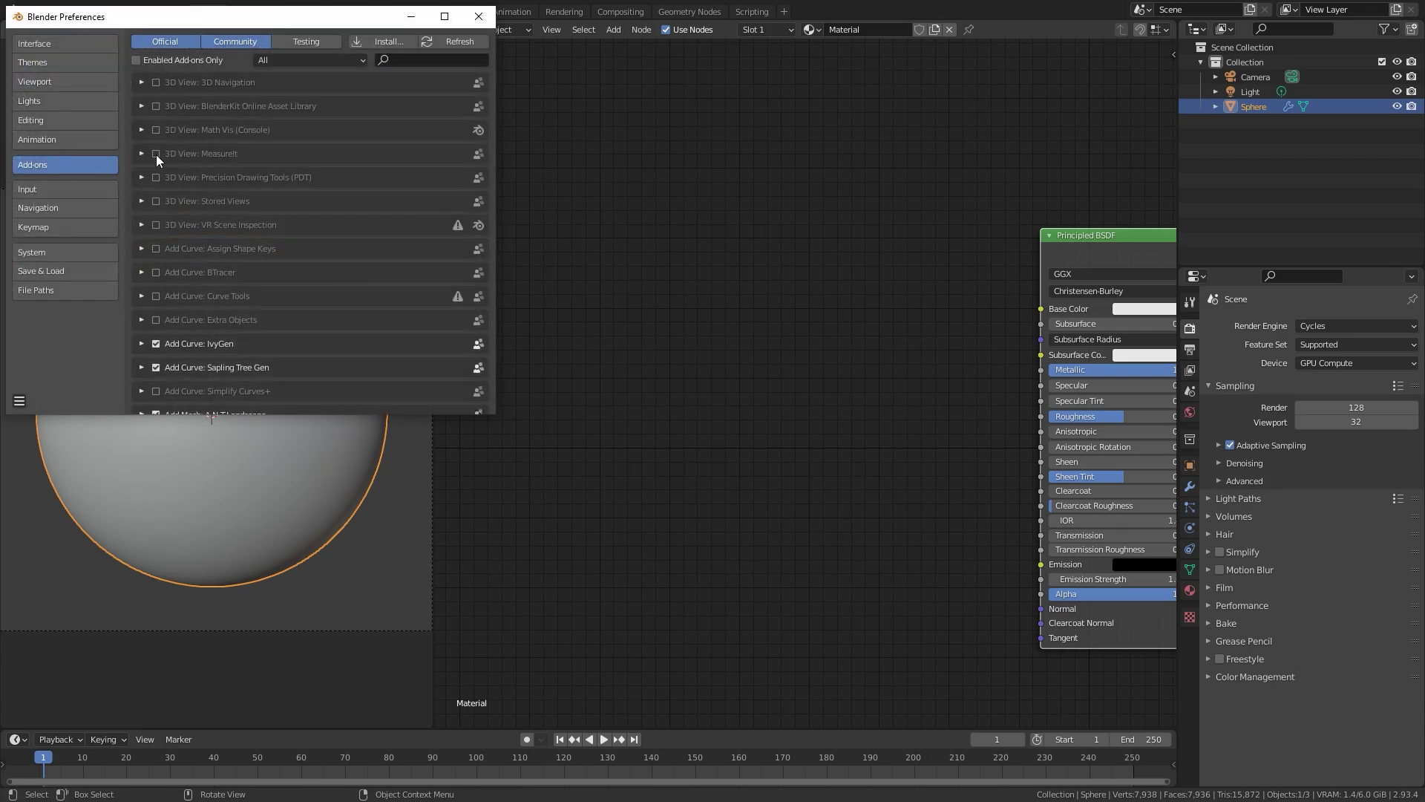
{"action": "left_click", "coordinate": [429, 61]}
{"action": "type", "text": "node"}
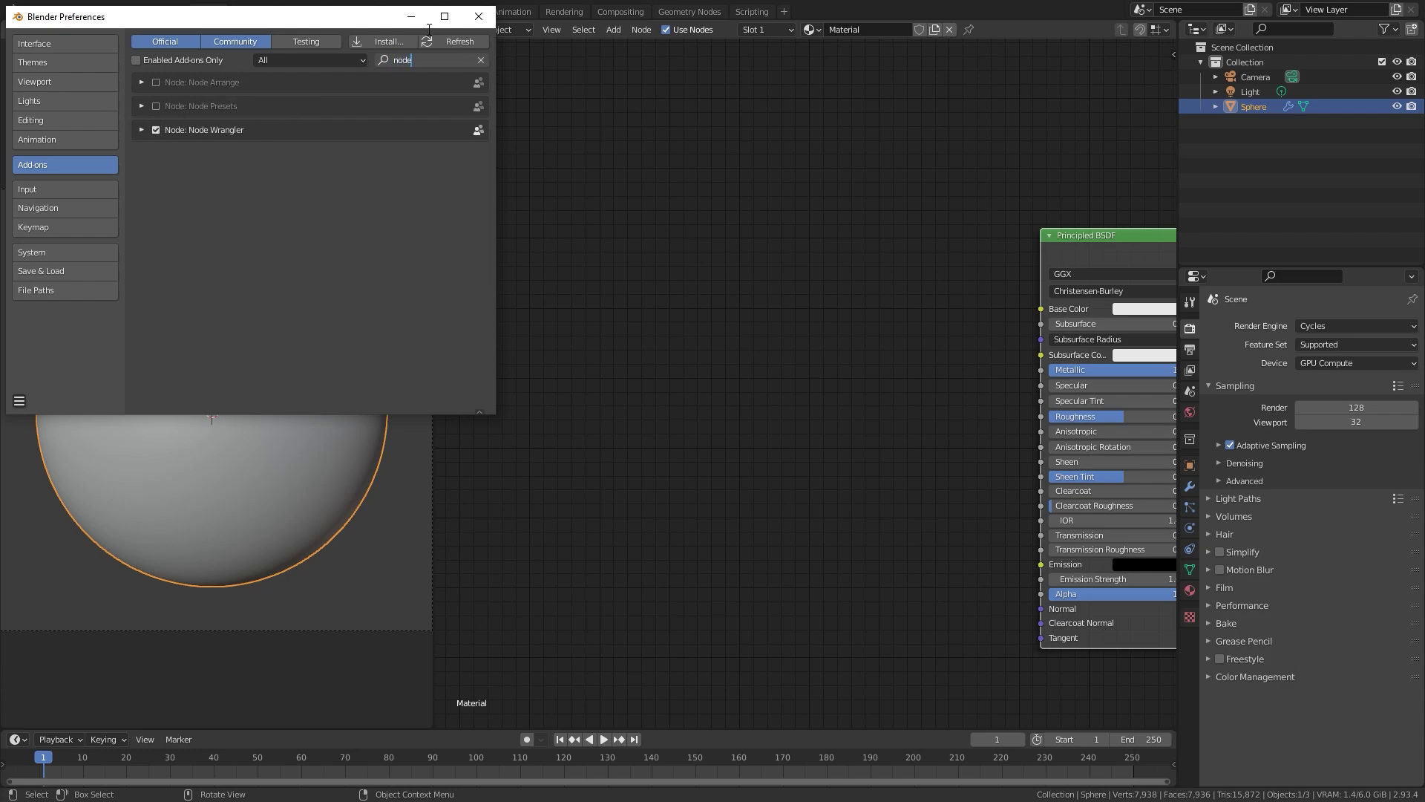
{"action": "left_click", "coordinate": [478, 17]}
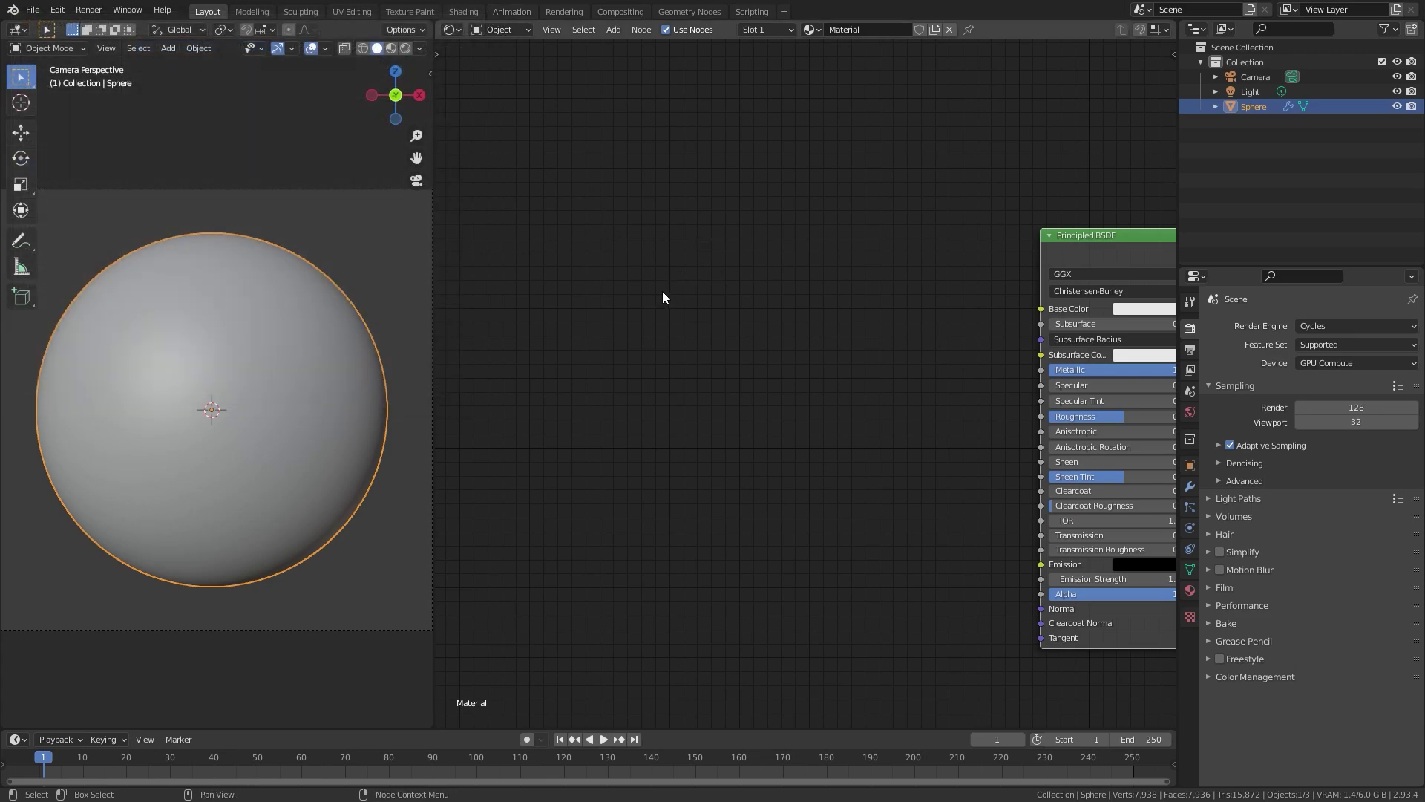
Add a Noise Texture node in the empty space ahead of the Principled BSDF
{"action": "key", "text": "shift+a"}
{"action": "mouse_move", "coordinate": [598, 360]}
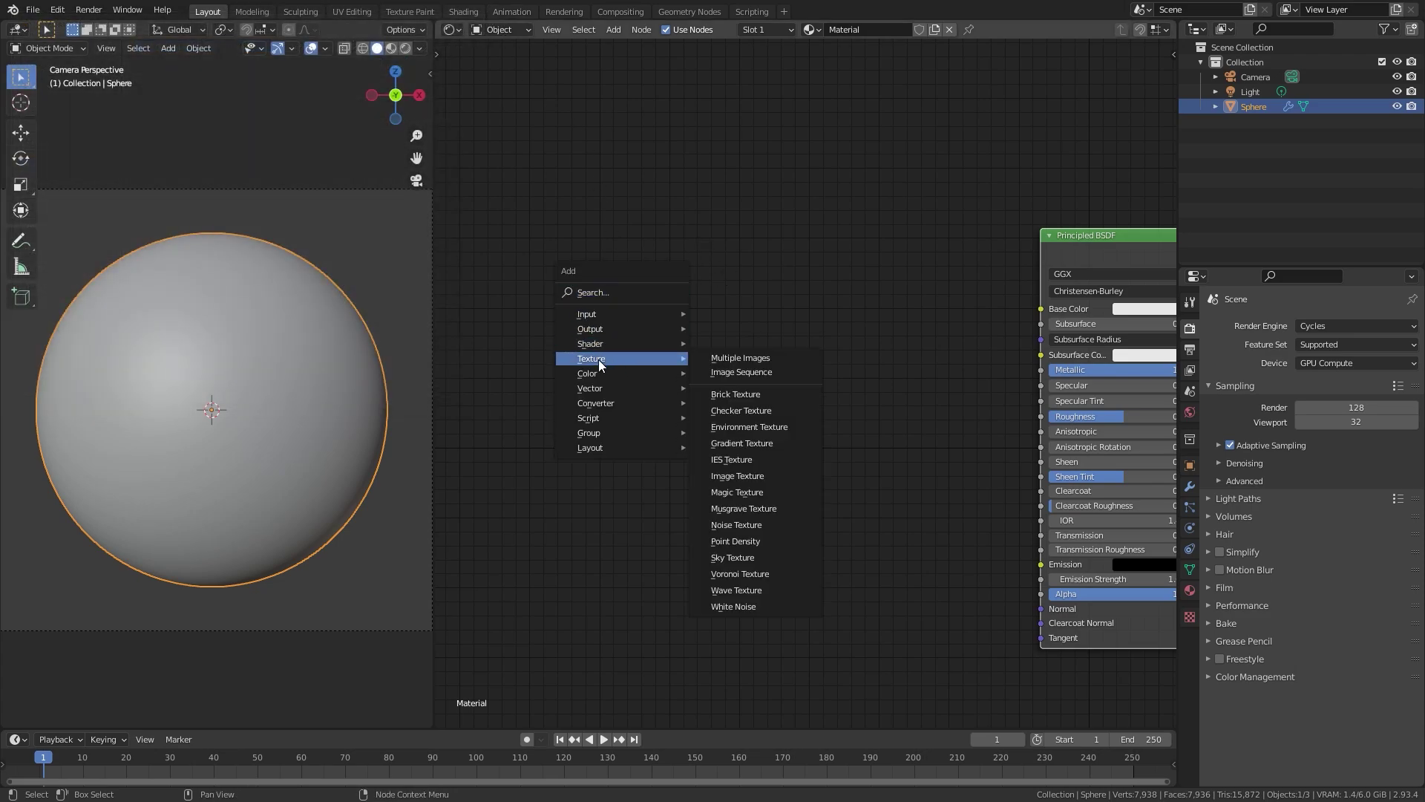
{"action": "left_click", "coordinate": [748, 527]}
{"action": "left_click", "coordinate": [557, 252]}
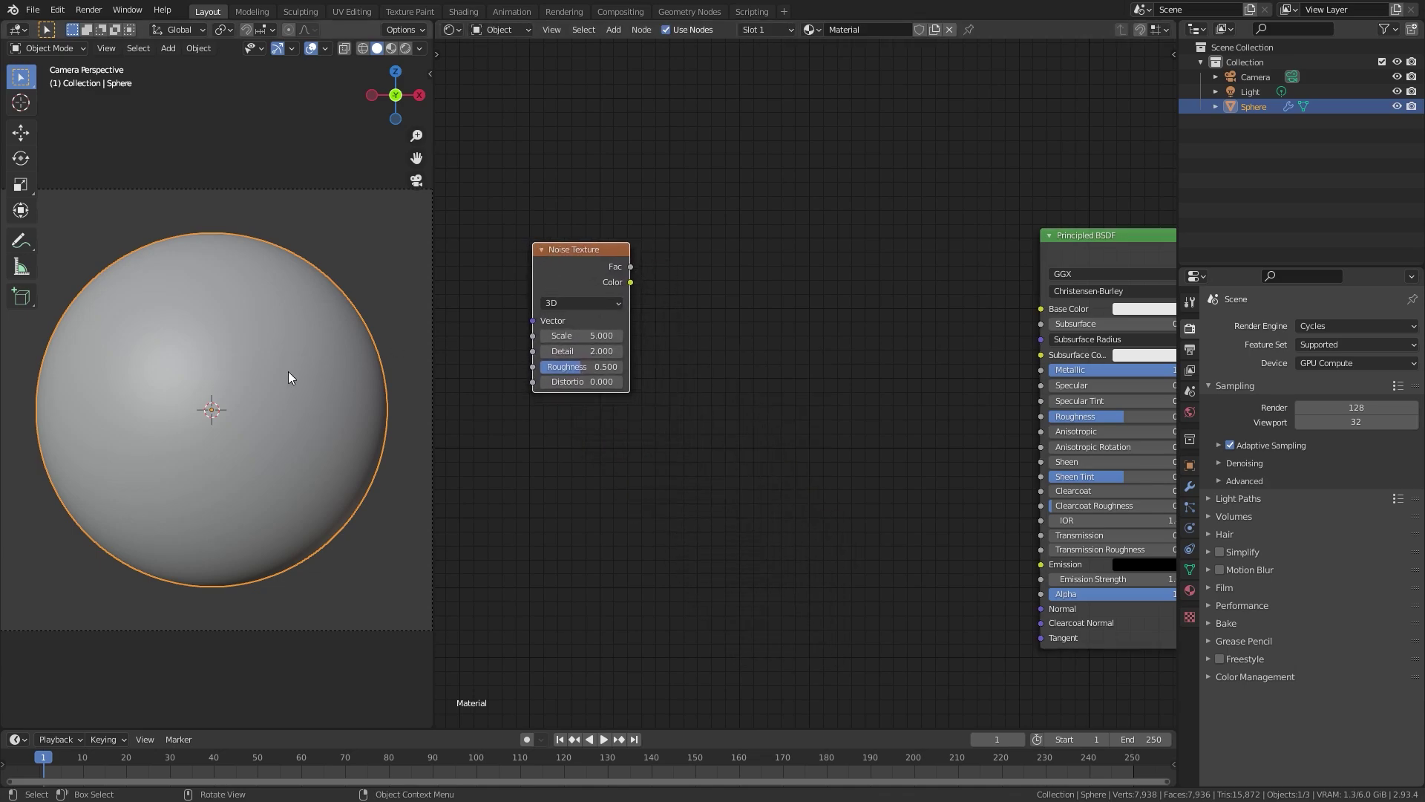
Switch the viewport to rendered shading and preview the Noise Texture's Fac output on the sphere
{"action": "key", "text": "z"}
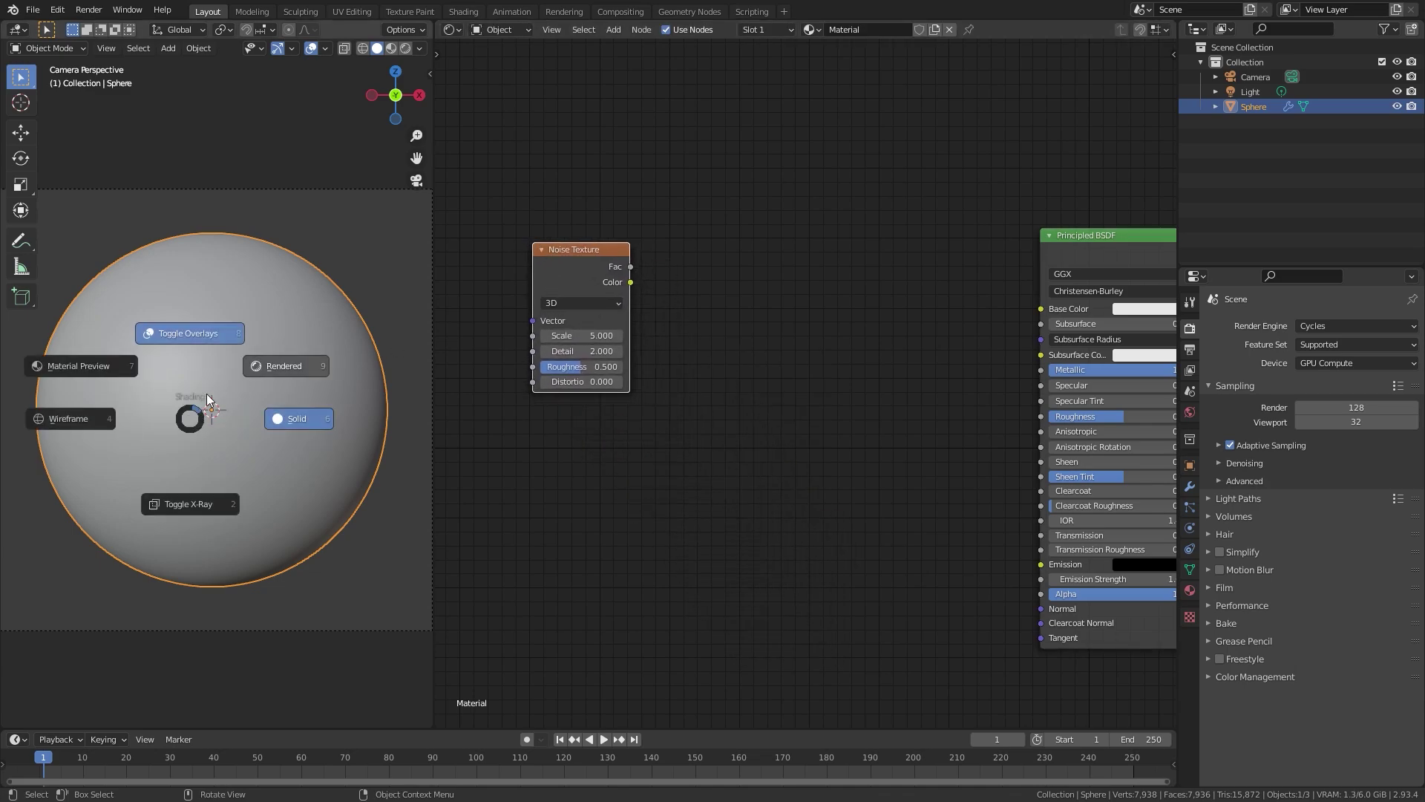
{"action": "left_click", "coordinate": [349, 280]}
{"action": "scroll", "coordinate": [609, 224], "scroll_direction": "up", "scroll_amount": 1}
{"action": "middle_click_drag", "start_coordinate": [567, 221], "coordinate": [710, 234]}
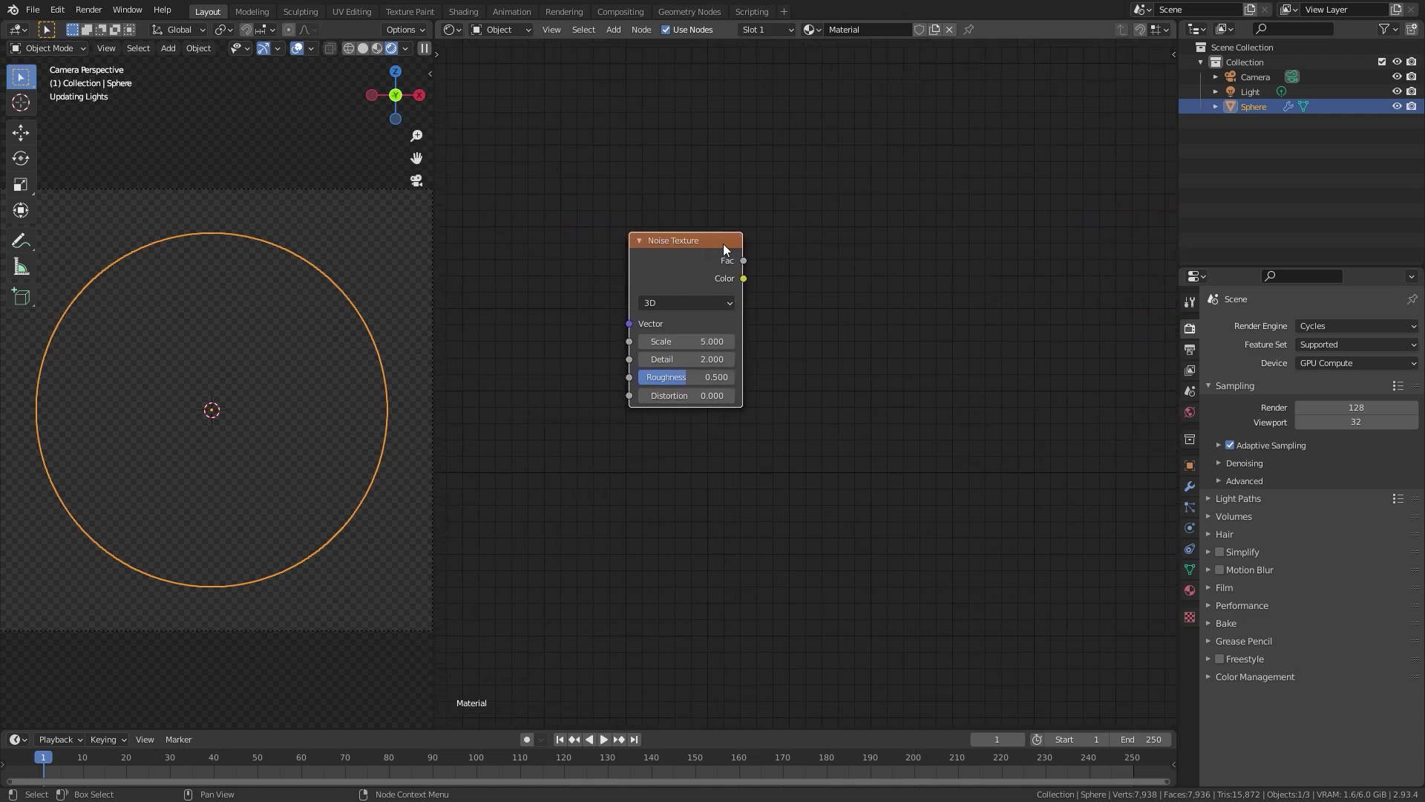
{"action": "left_click", "coordinate": [688, 265], "text": "ctrl+shift"}
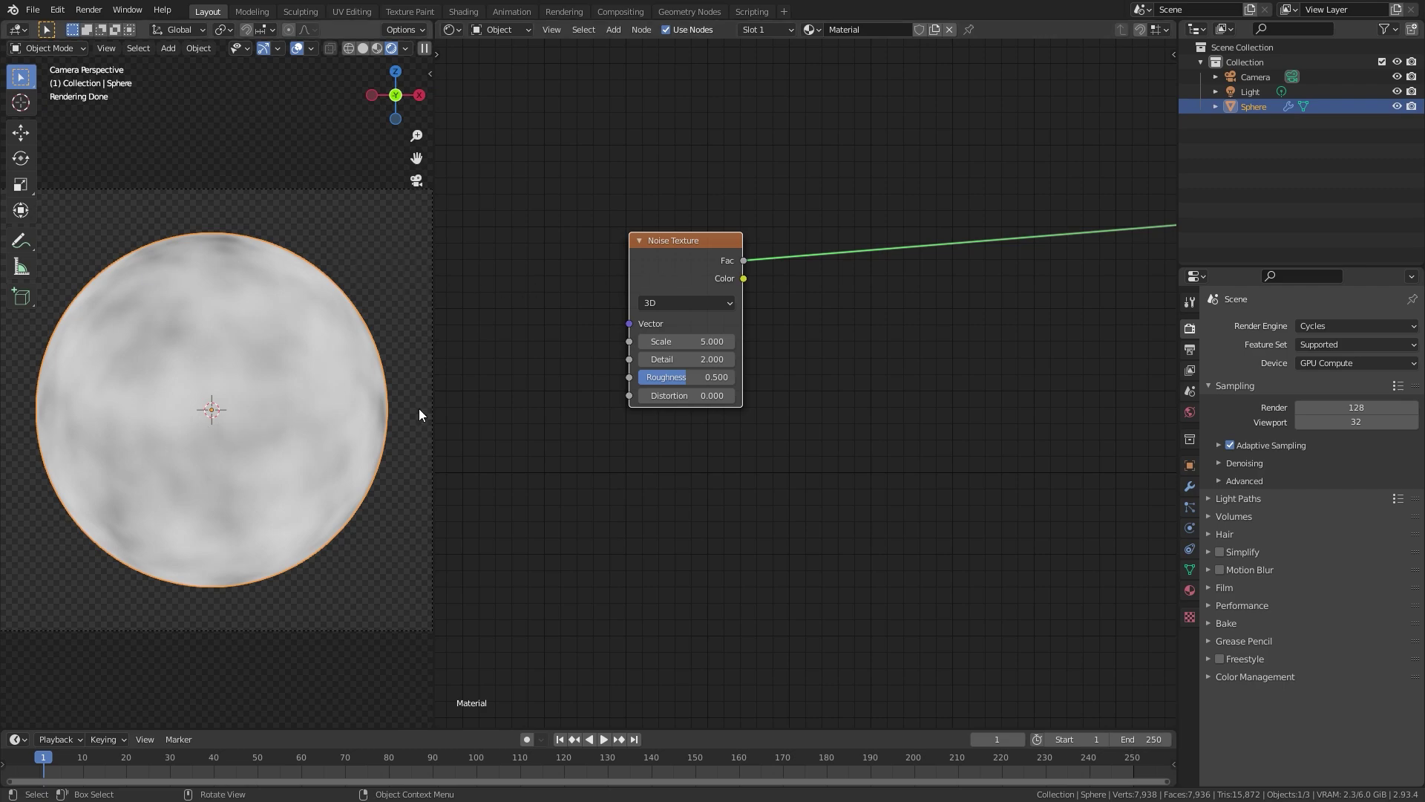
Add Mapping and Texture Coordinate nodes to the Noise Texture and feed the Mapping vector from the Object coordinates
{"action": "middle_click_drag", "start_coordinate": [709, 234], "coordinate": [887, 305]}
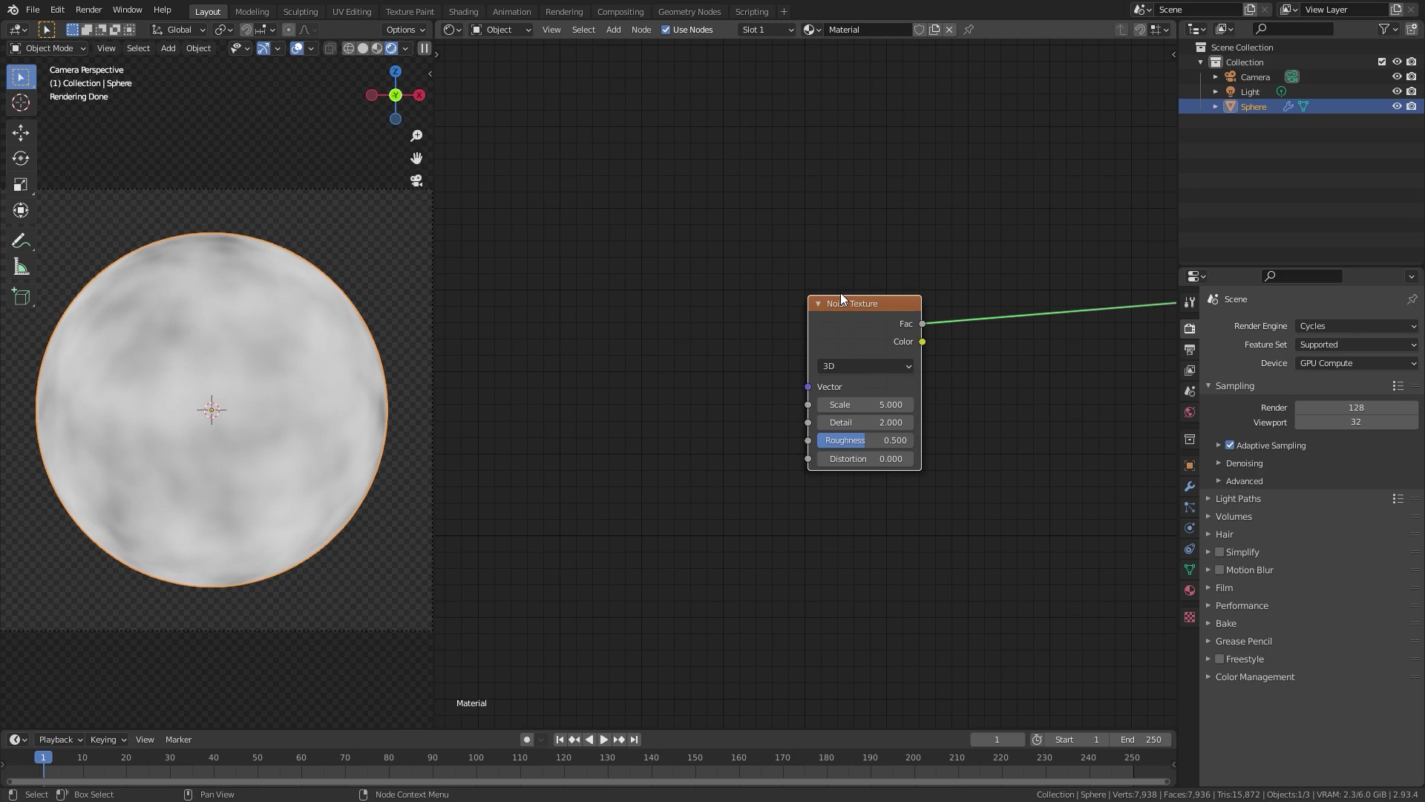
{"action": "key", "text": "ctrl+t"}
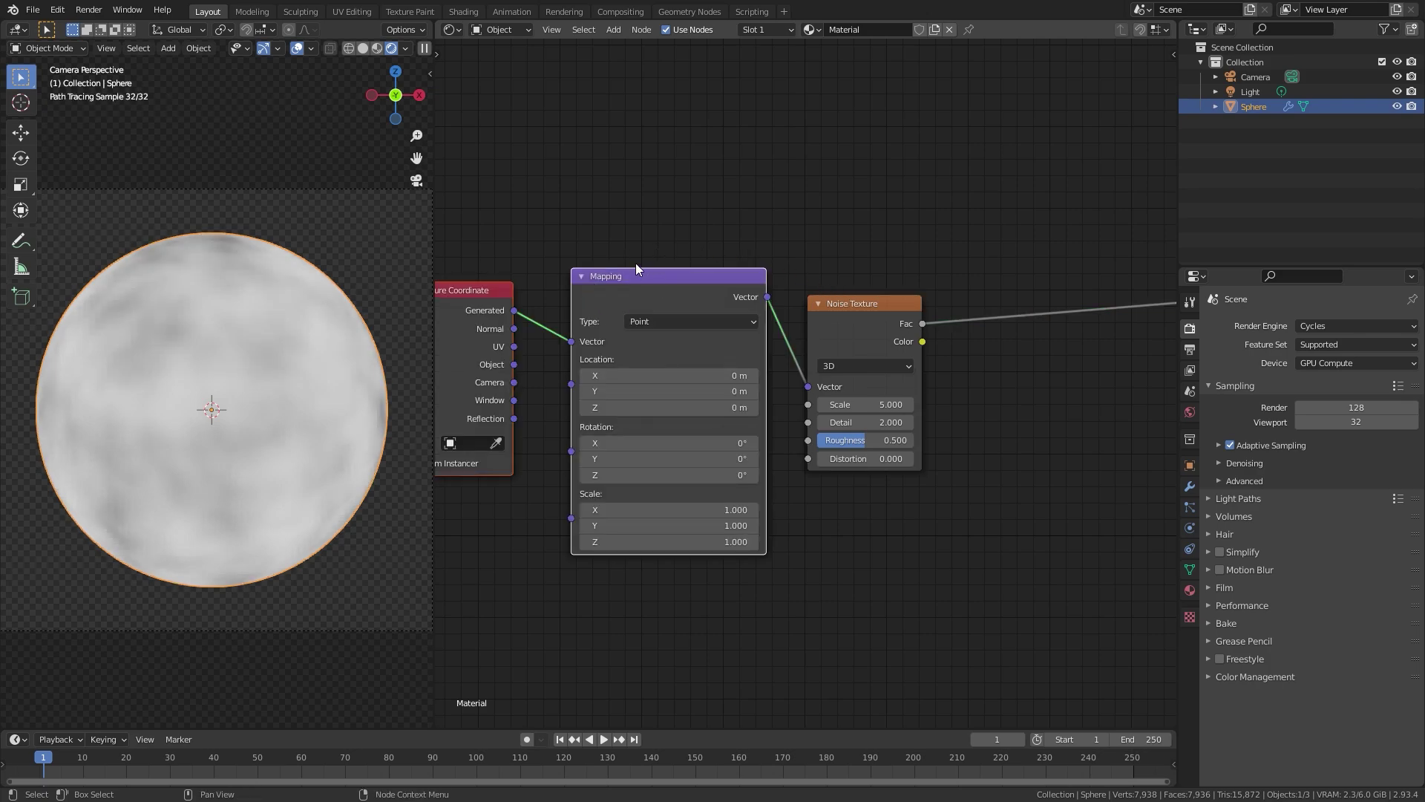
{"action": "left_click_drag", "start_coordinate": [482, 300], "coordinate": [595, 275]}
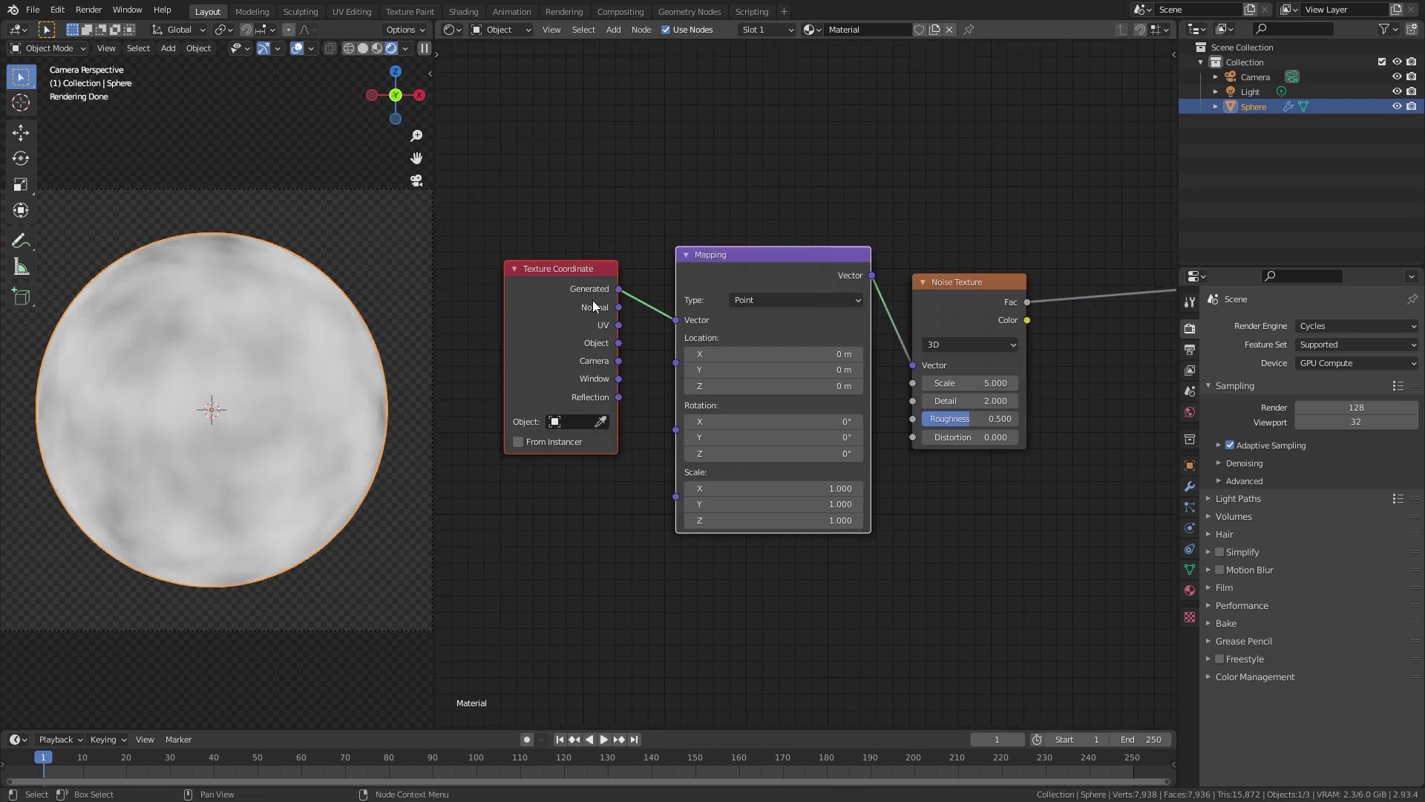
{"action": "left_click_drag", "start_coordinate": [618, 343], "coordinate": [676, 320]}
Rearrange the nodes so Texture Coordinate sits below and ahead of the Mapping node
{"action": "scroll", "coordinate": [567, 356], "scroll_direction": "down", "scroll_amount": 2}
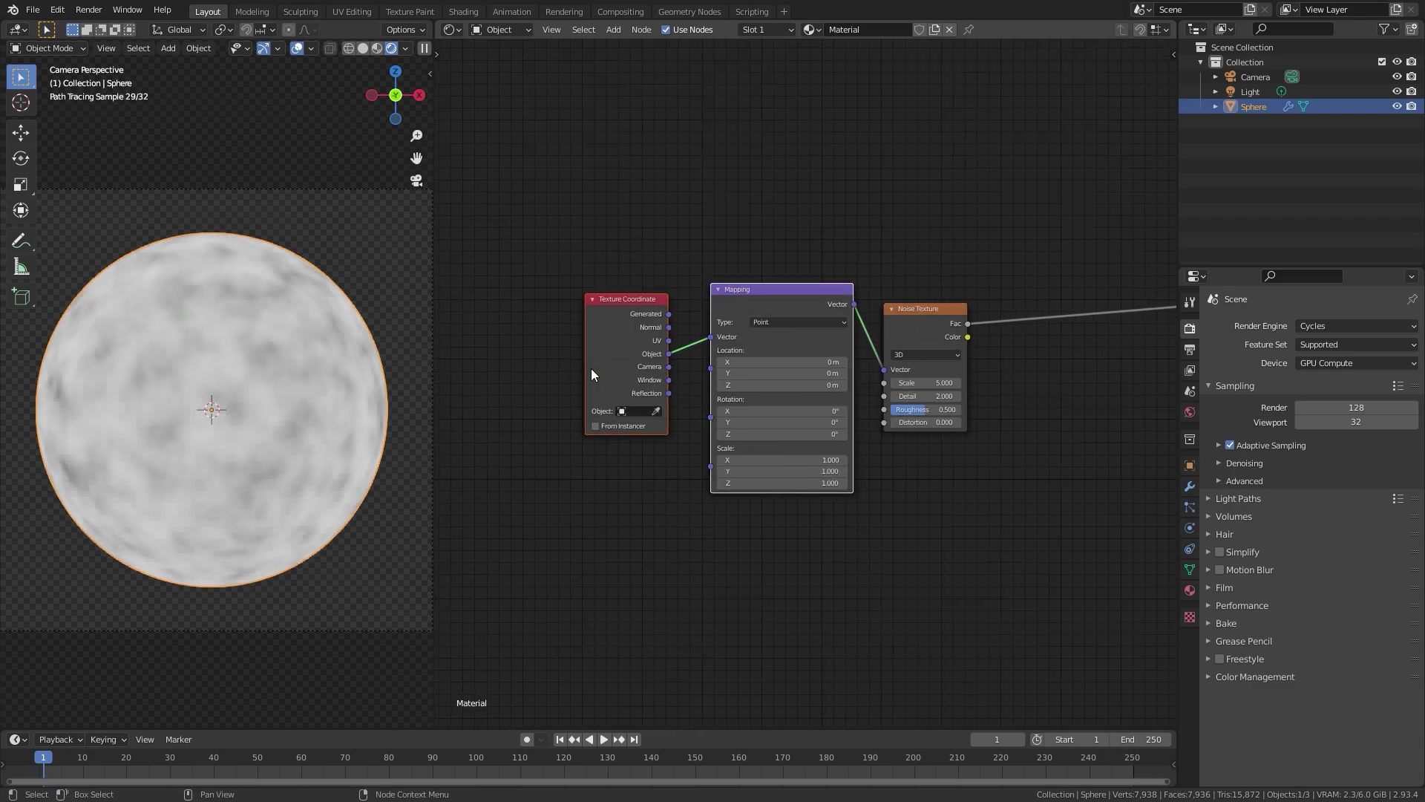
{"action": "middle_click_drag", "start_coordinate": [594, 334], "coordinate": [602, 289]}
{"action": "left_click_drag", "start_coordinate": [602, 288], "coordinate": [570, 449]}
{"action": "left_click_drag", "start_coordinate": [790, 195], "coordinate": [780, 204]}
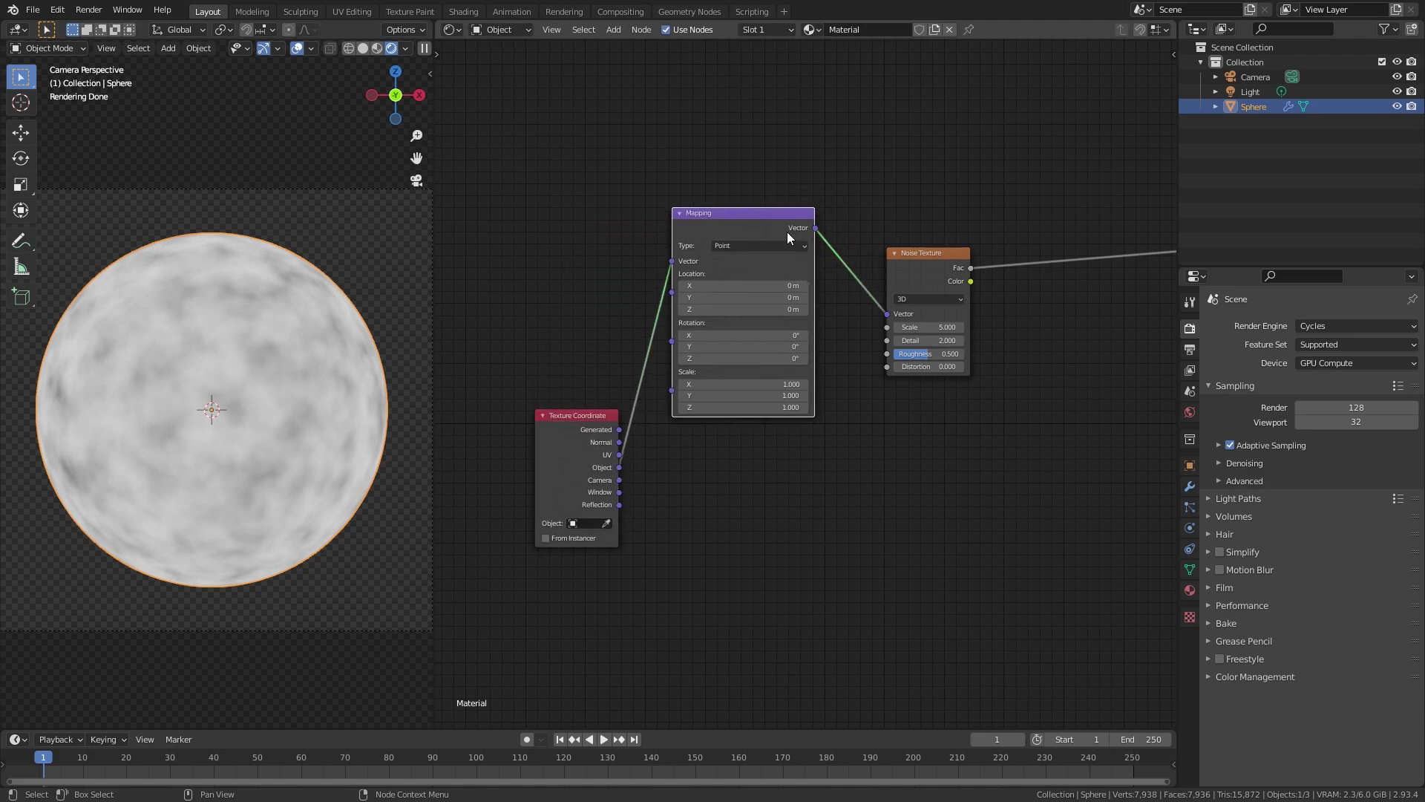
Move the Noise Texture node slightly and set the Mapping node's X scale to 87.400 to stretch the noise into vertical streaks
{"action": "scroll", "coordinate": [797, 249], "scroll_direction": "up", "scroll_amount": 3}
{"action": "scroll", "coordinate": [797, 250], "scroll_direction": "down", "scroll_amount": 1}
{"action": "middle_click_drag", "start_coordinate": [795, 251], "coordinate": [728, 293]}
{"action": "scroll", "coordinate": [728, 293], "scroll_direction": "up", "scroll_amount": 1}
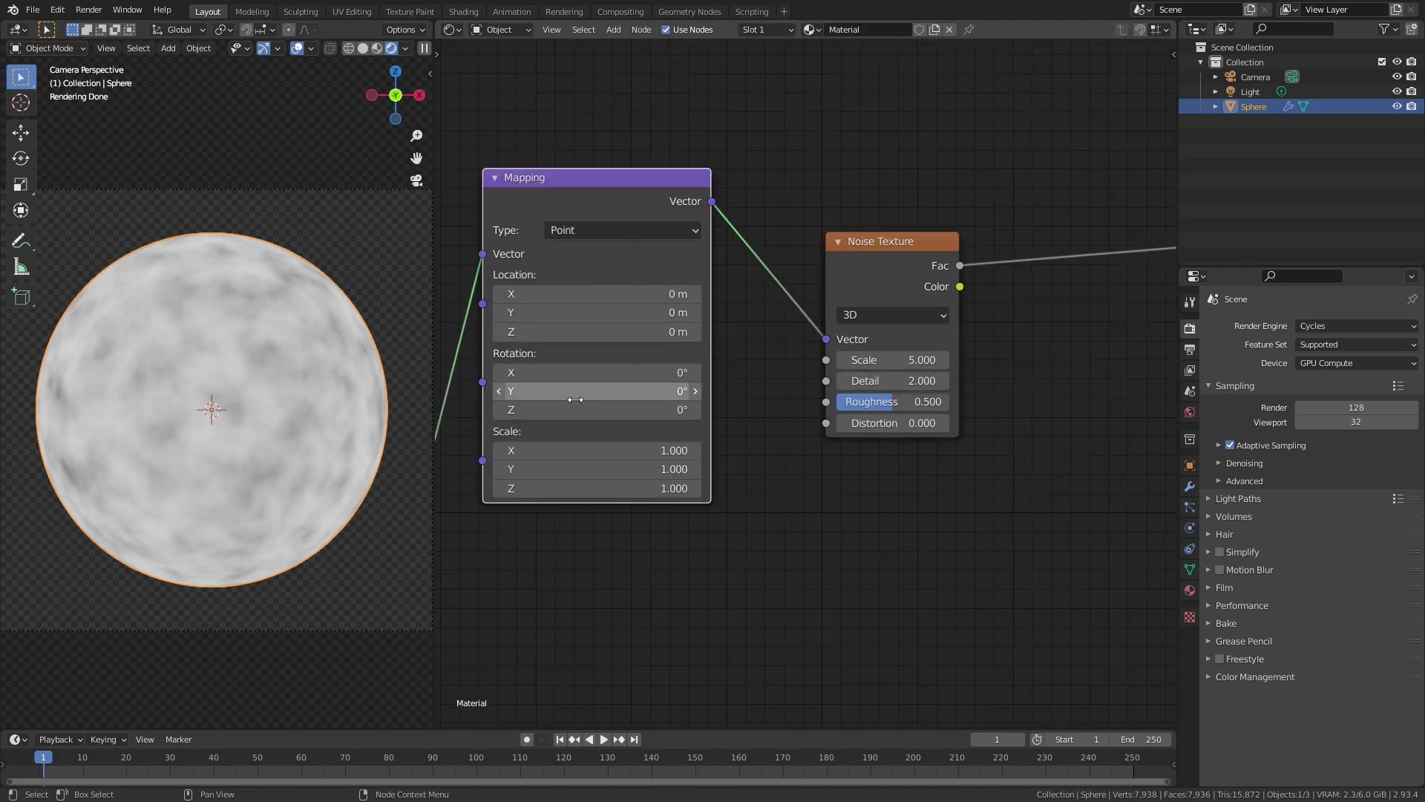
{"action": "left_click_drag", "start_coordinate": [891, 233], "coordinate": [882, 250]}
{"action": "left_click_drag", "start_coordinate": [596, 450], "coordinate": [668, 451]}
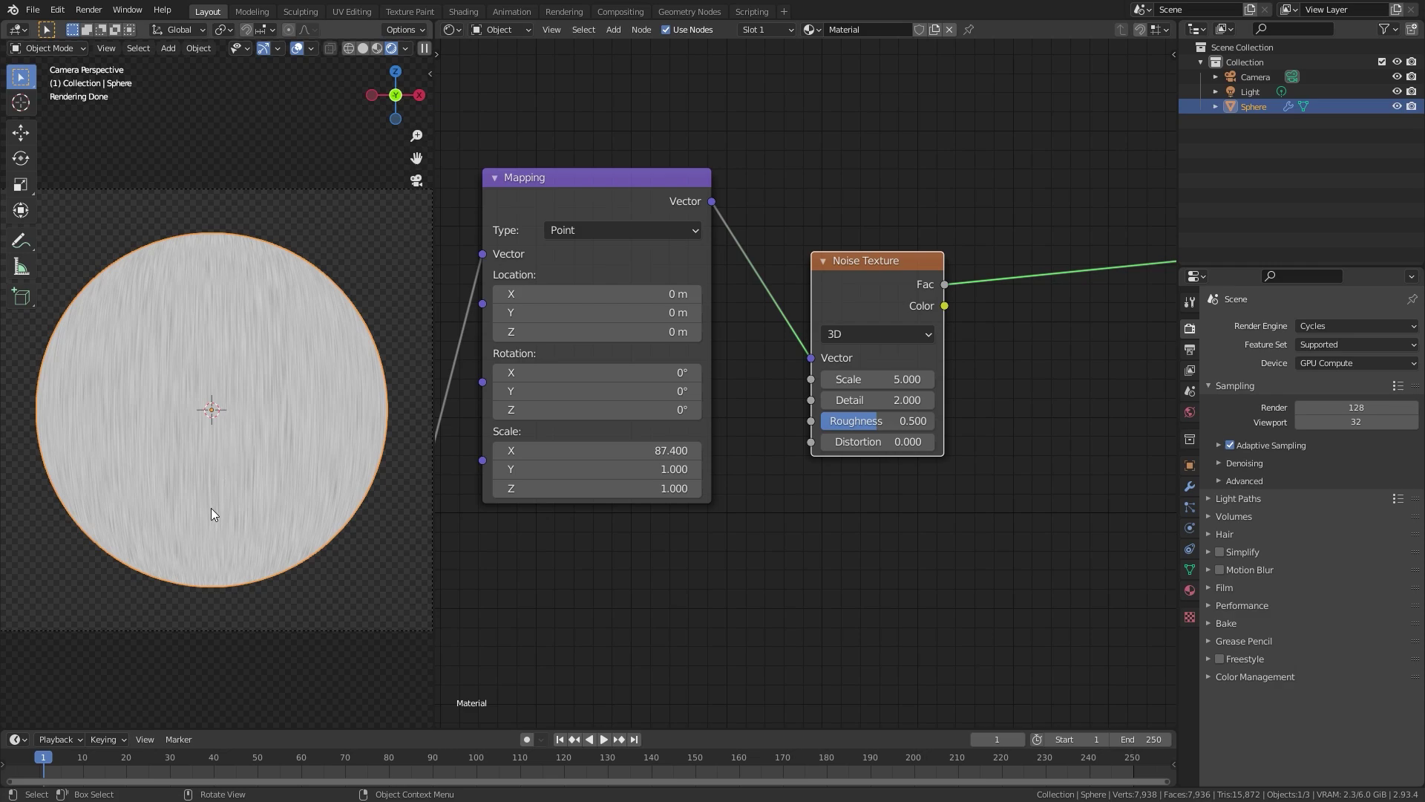
{"action": "scroll", "coordinate": [223, 487], "scroll_direction": "up", "scroll_amount": 1}
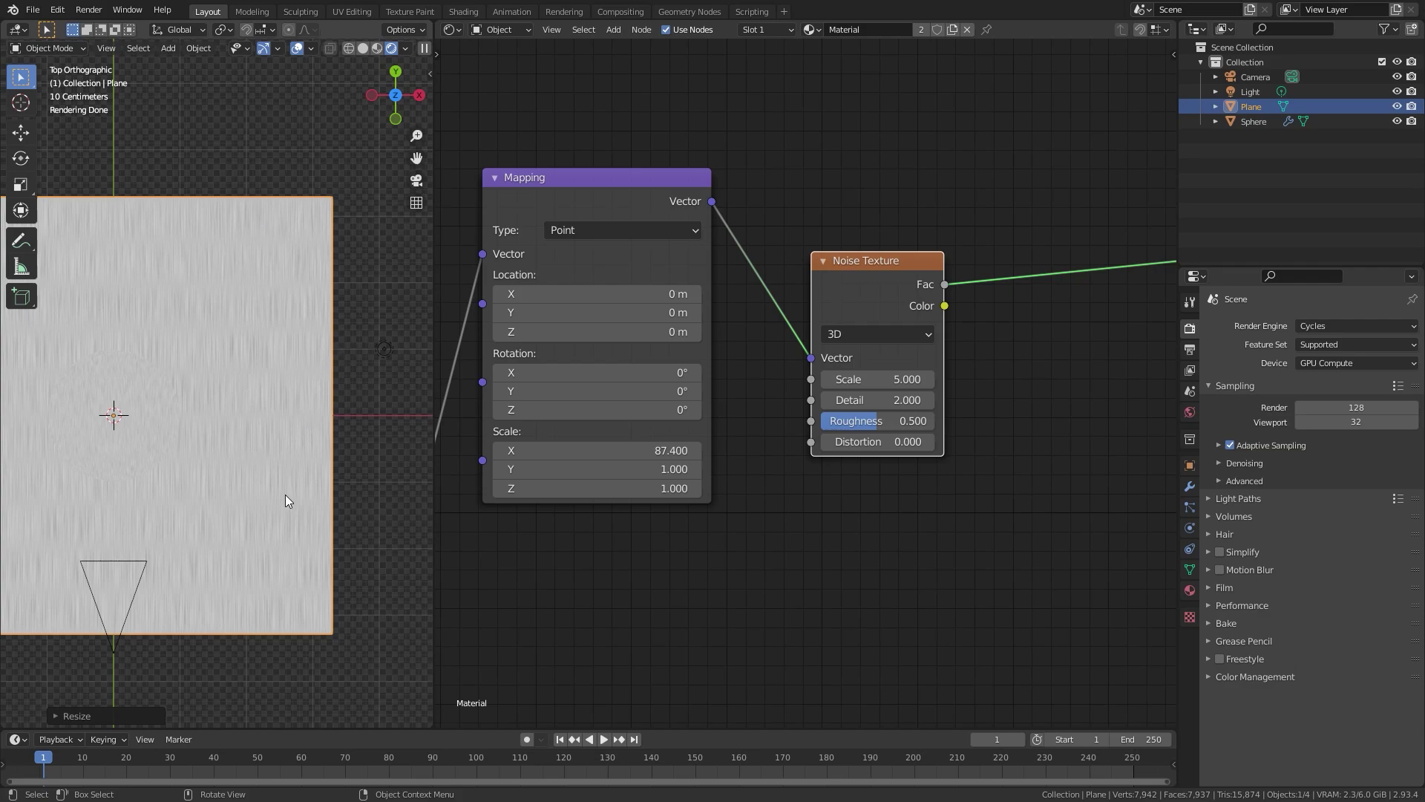
Set the Mapping node's Y scale to 0.1 to elongate the streaks
{"action": "left_click", "coordinate": [611, 465]}
{"action": "type", "text": "0.1"}
{"action": "key", "text": "Return"}
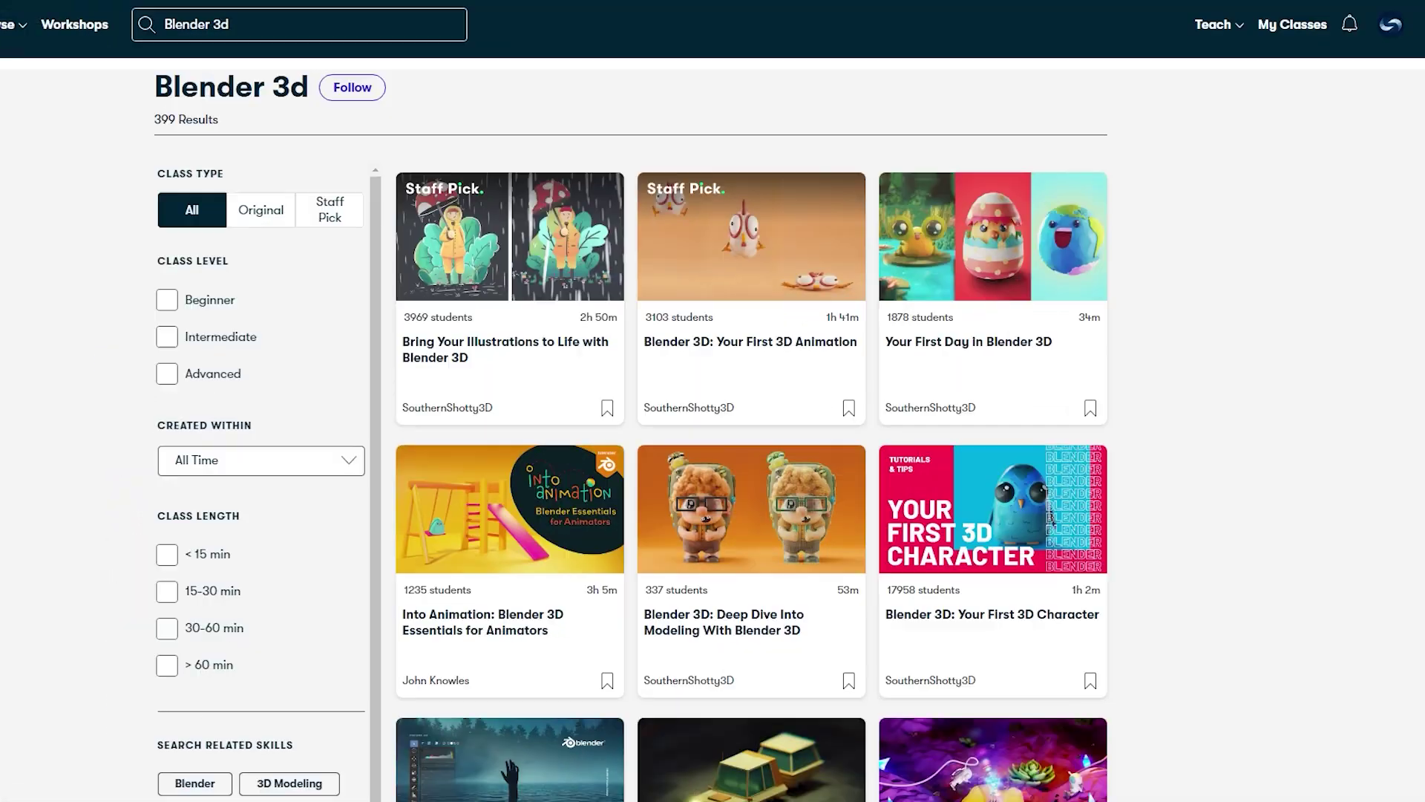
{"action": "scroll", "coordinate": [713, 431], "scroll_direction": "down", "scroll_amount": 4}
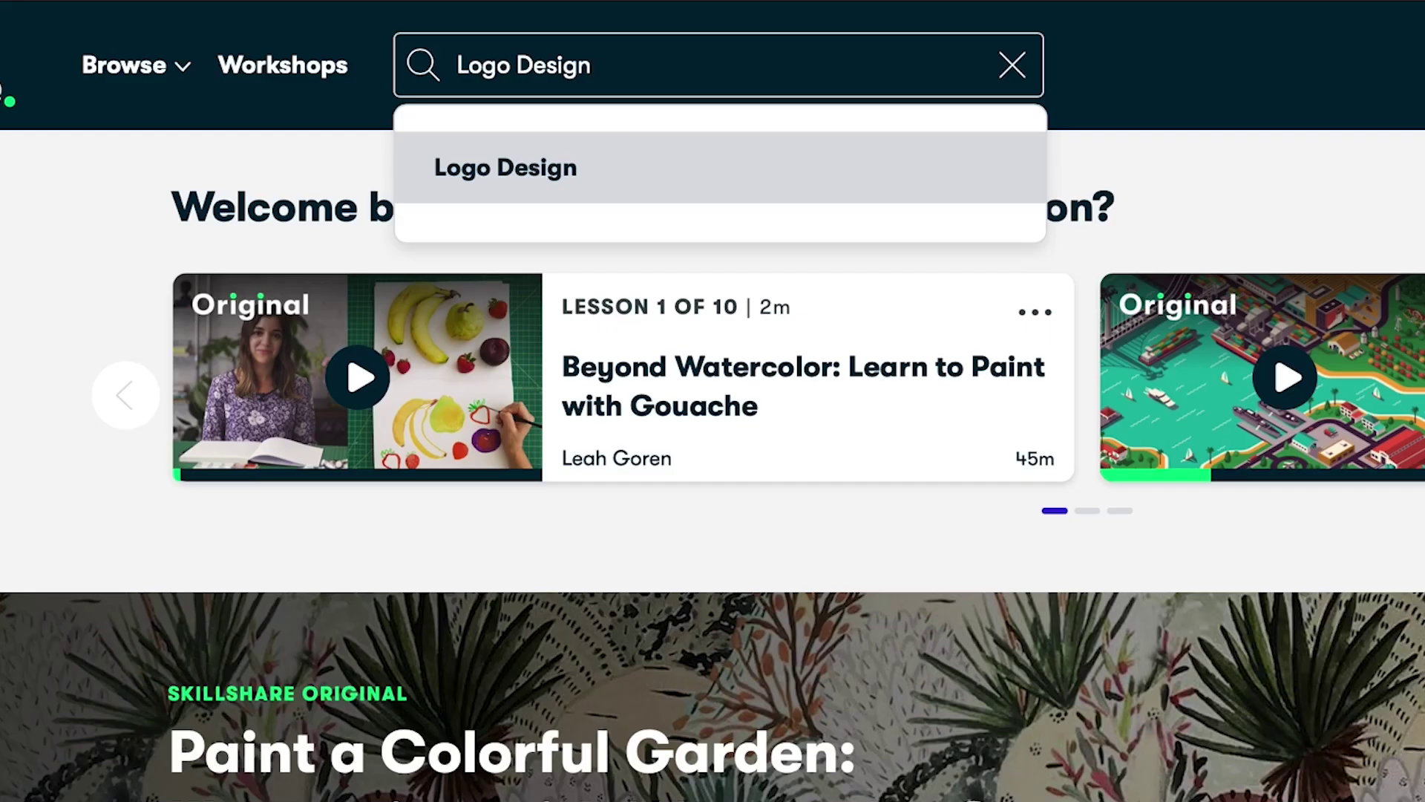
{"action": "left_click", "coordinate": [636, 179]}
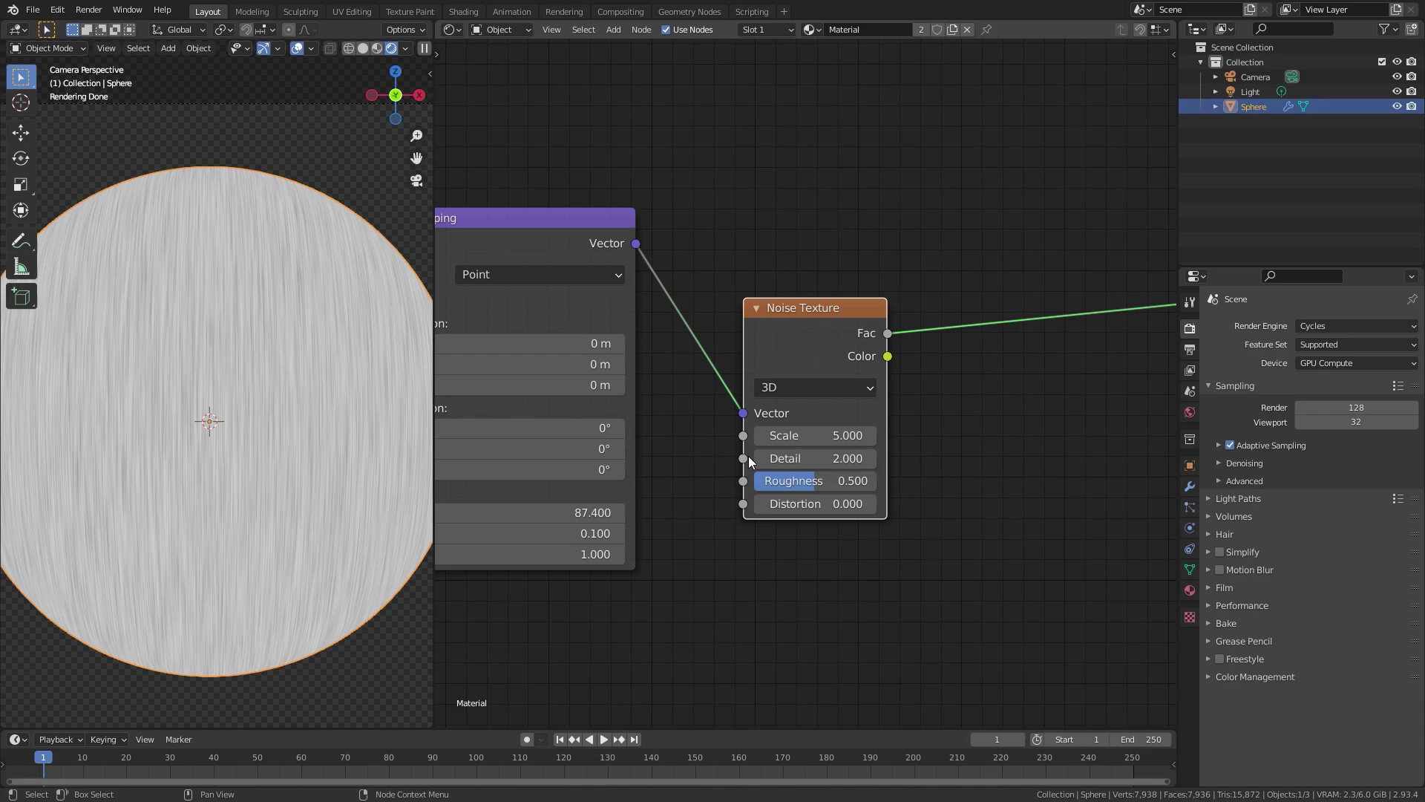
Set the Noise Texture's Scale to 6
{"action": "left_click", "coordinate": [818, 435]}
{"action": "type", "text": "5.0"}
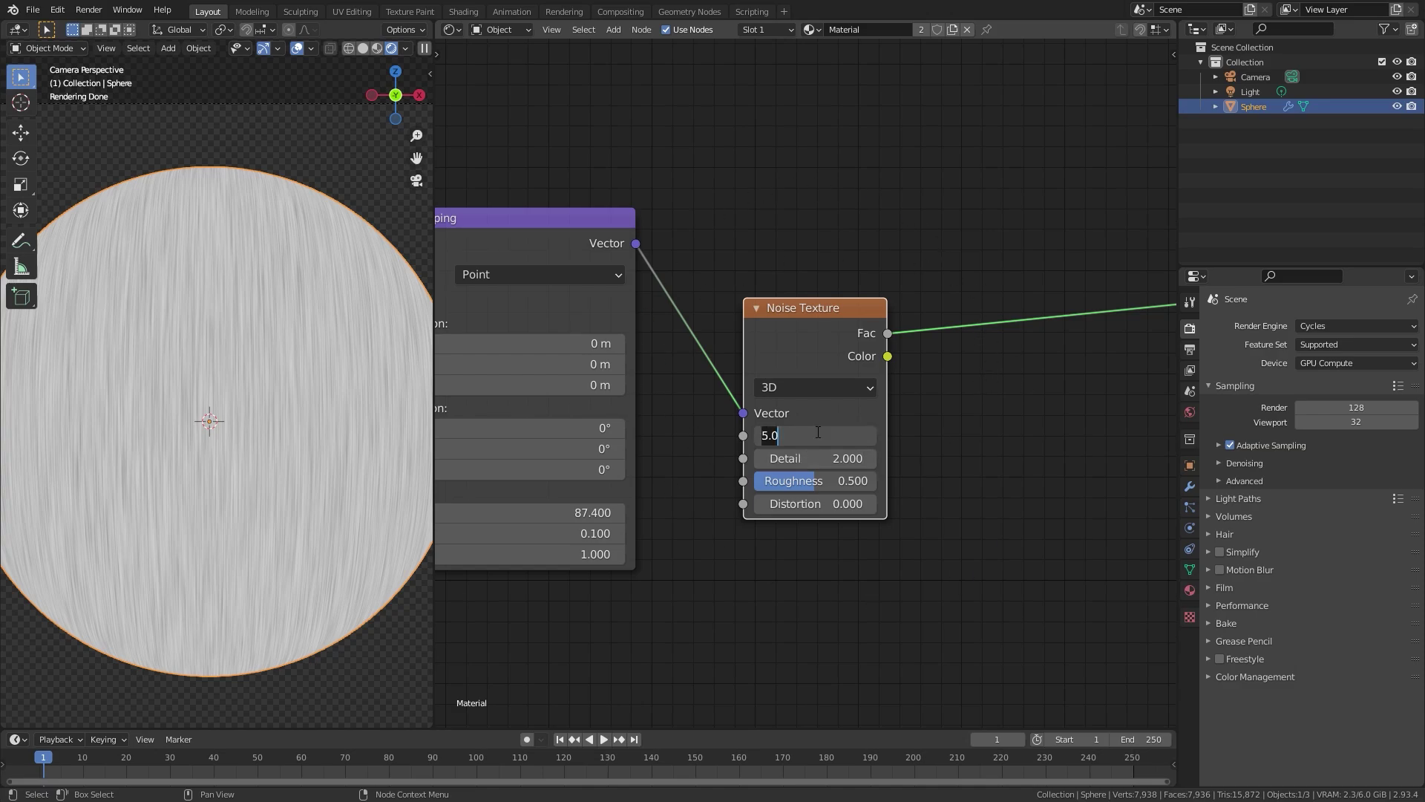
{"action": "key", "text": "BackSpace"}
{"action": "key", "text": "BackSpace"}
{"action": "key", "text": "BackSpace"}
{"action": "type", "text": "6"}
{"action": "key", "text": "Return"}
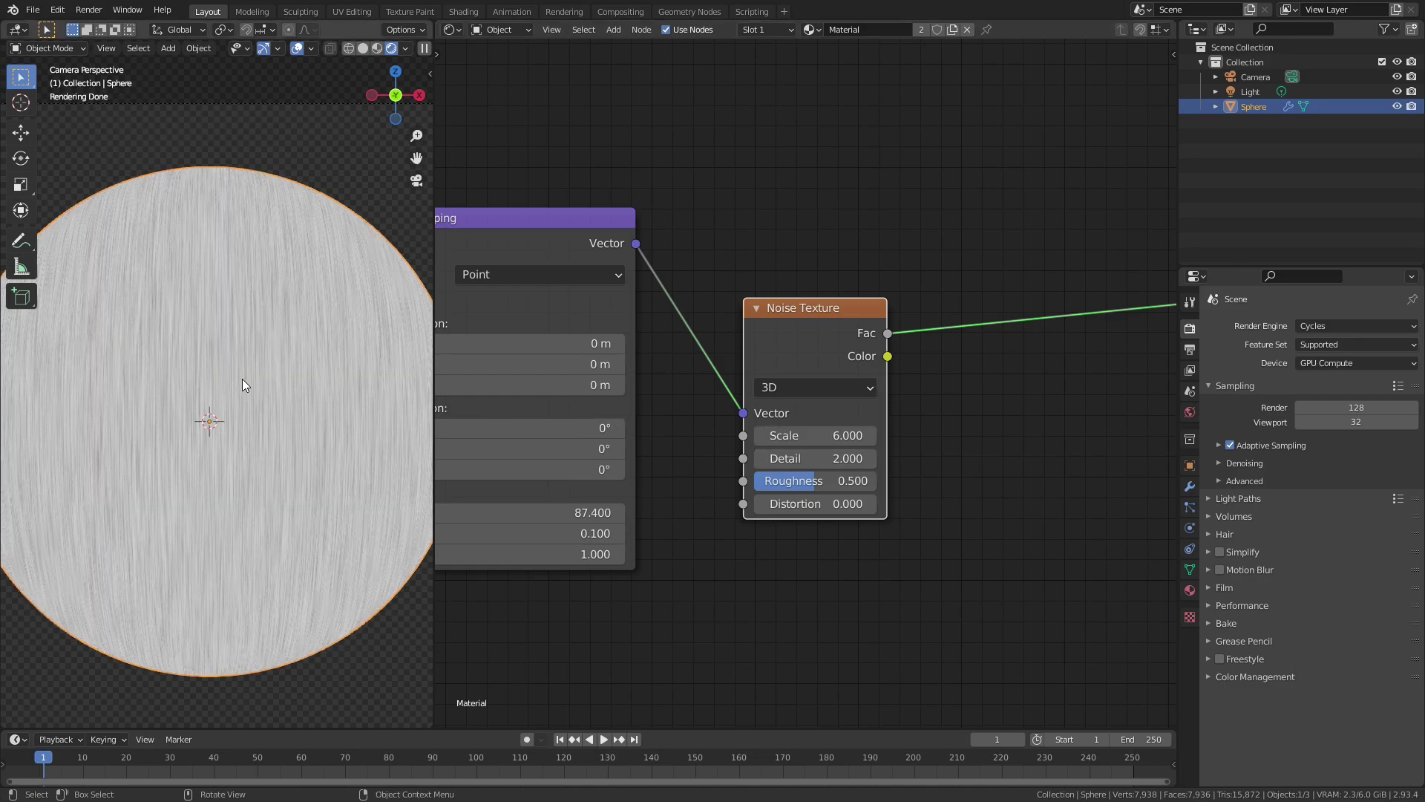
Set the Noise Texture's Detail to 16, Roughness to 0.6 and Distortion to 0.1
{"action": "left_click_drag", "start_coordinate": [785, 458], "coordinate": [836, 471]}
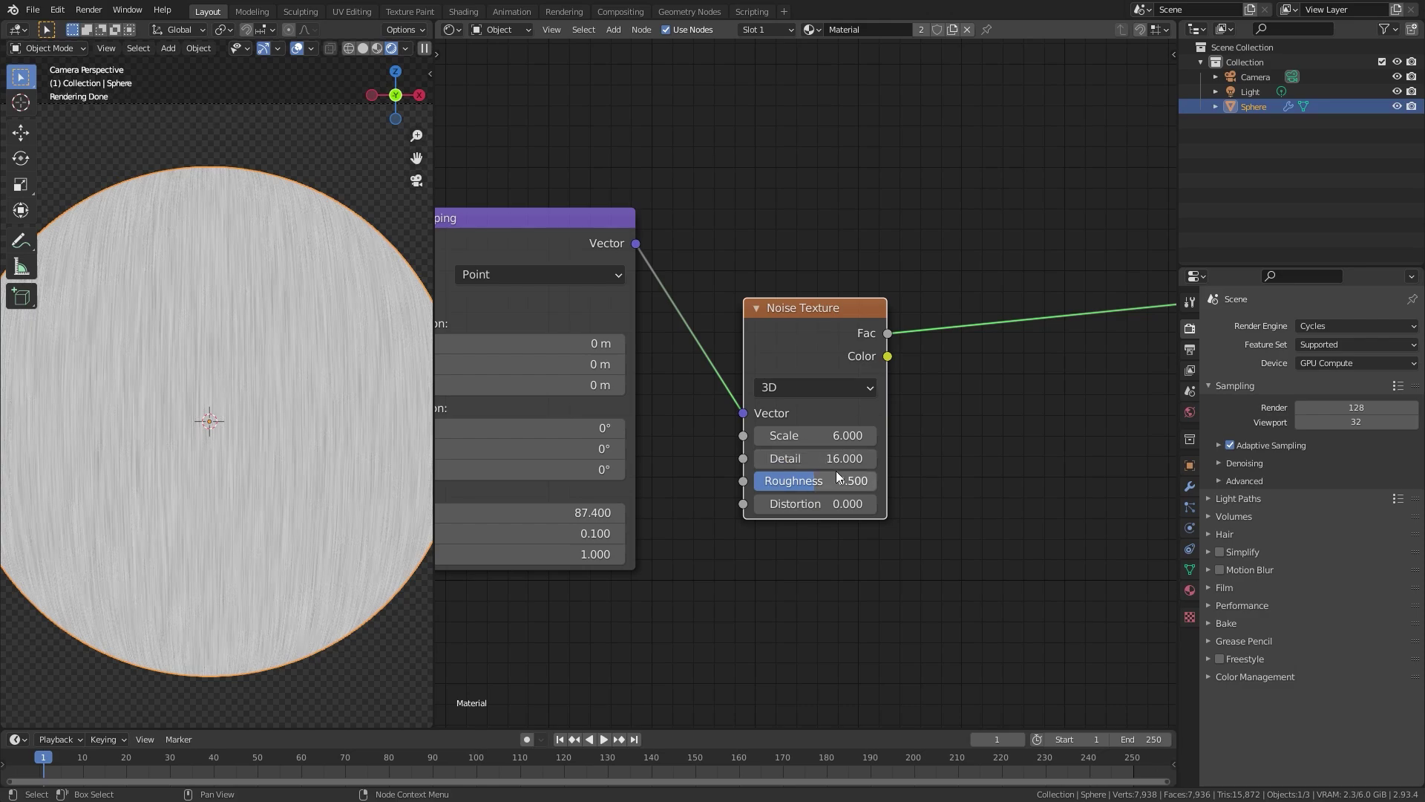
{"action": "middle_click_drag", "start_coordinate": [865, 467], "coordinate": [746, 478]}
{"action": "double_click", "coordinate": [689, 486]}
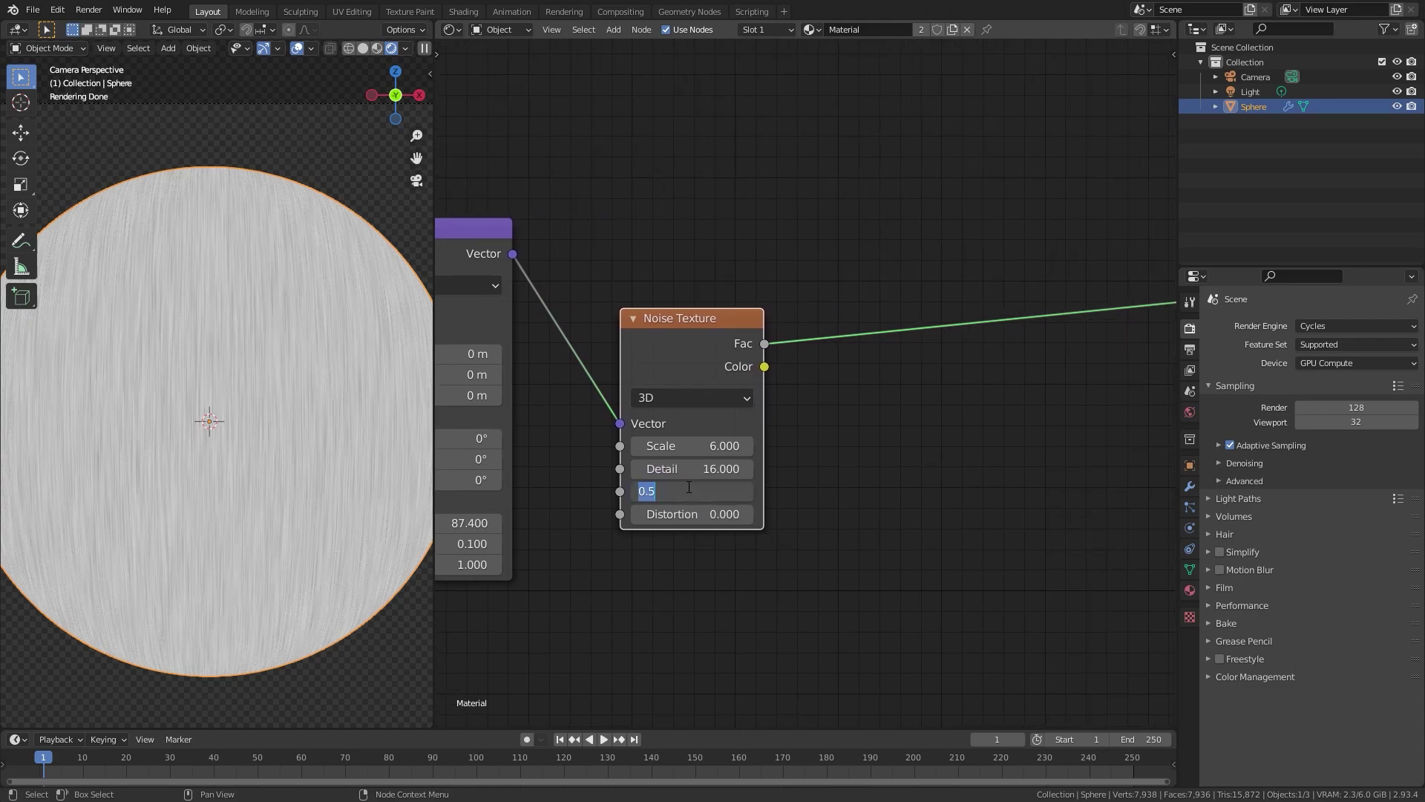
{"action": "type", "text": "0.6"}
{"action": "key", "text": "Return"}
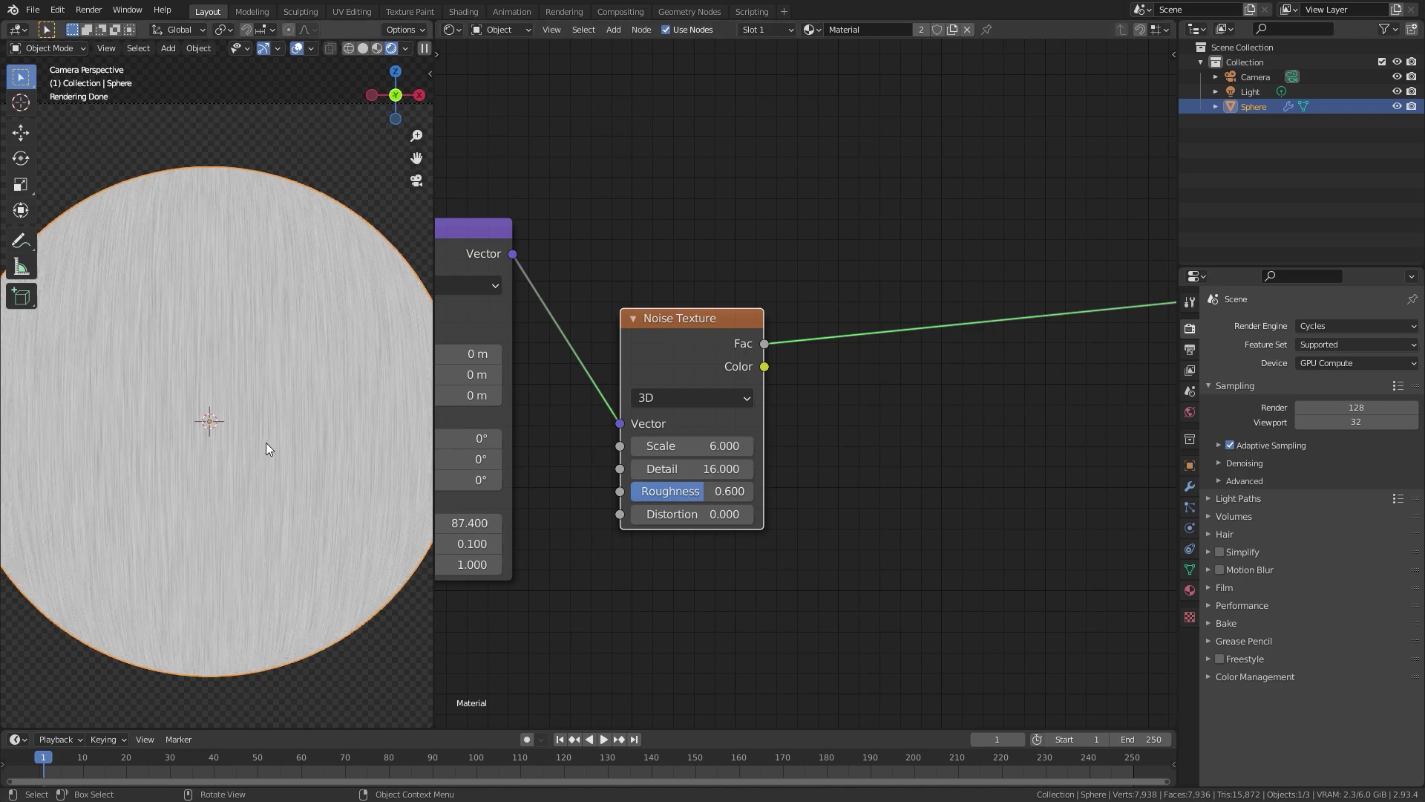
{"action": "left_click", "coordinate": [746, 515]}
{"action": "scroll", "coordinate": [654, 420], "scroll_direction": "down", "scroll_amount": 2}
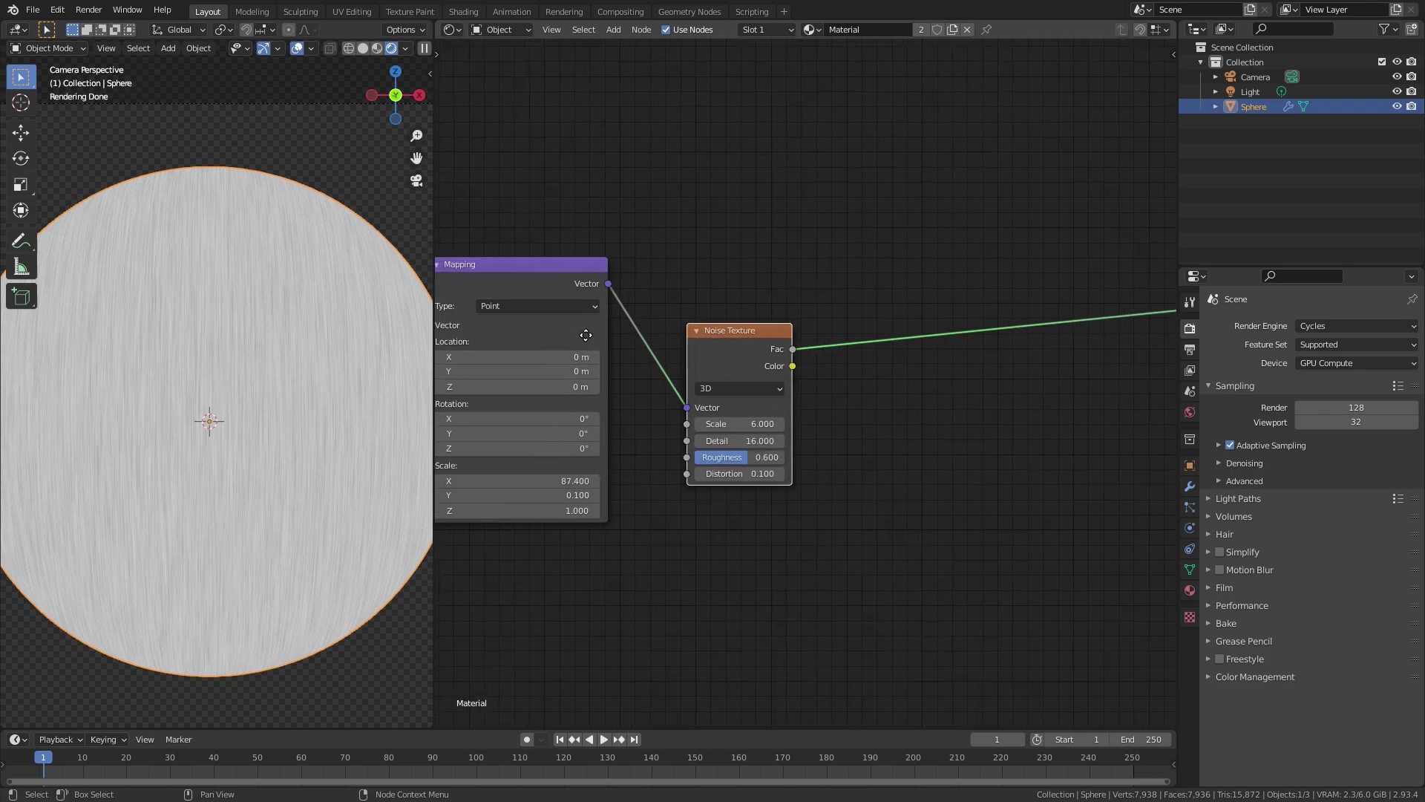
Duplicate the Noise Texture node and place the copy below the Mapping node
{"action": "middle_click_drag", "start_coordinate": [451, 395], "coordinate": [704, 395]}
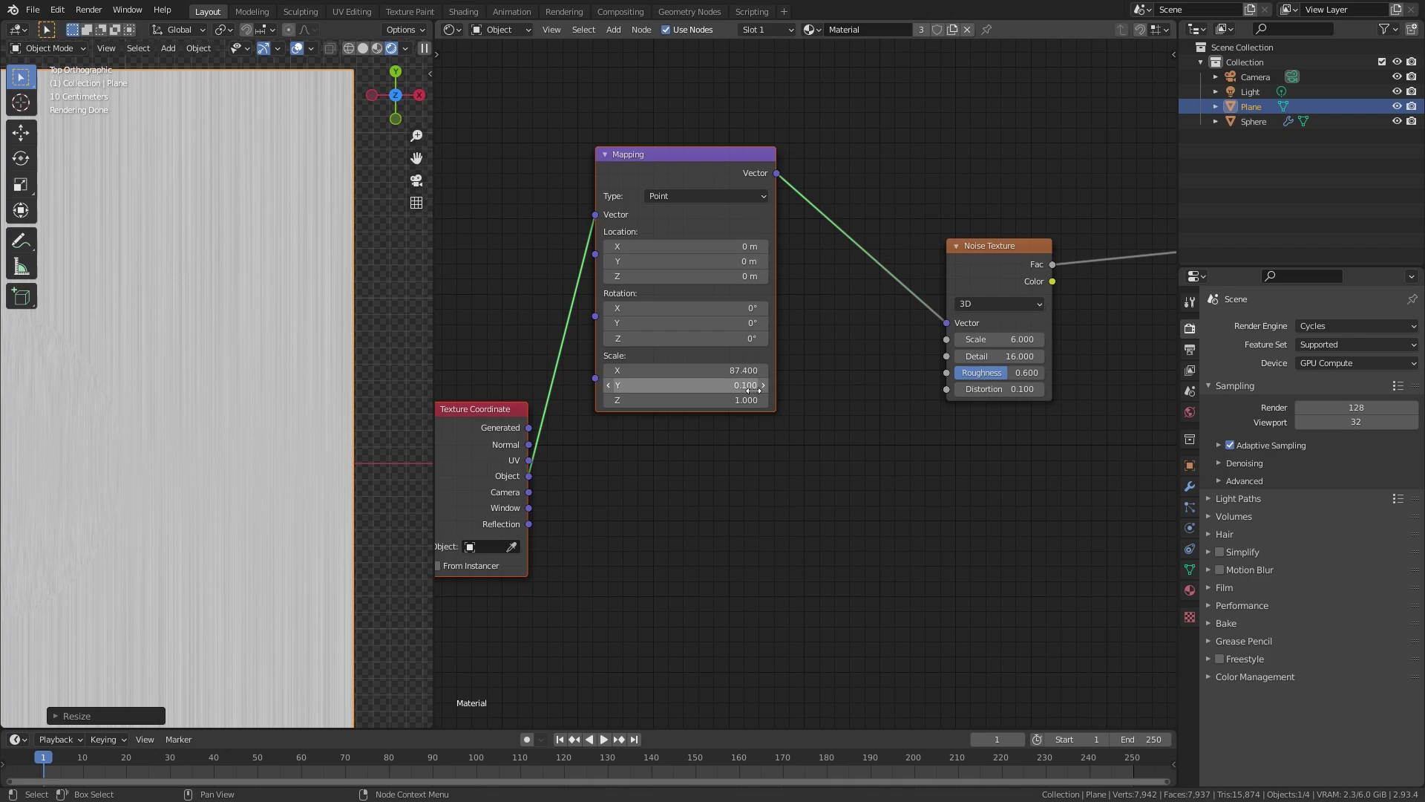
{"action": "scroll", "coordinate": [761, 397], "scroll_direction": "up", "scroll_amount": 1}
{"action": "left_click", "coordinate": [1020, 246]}
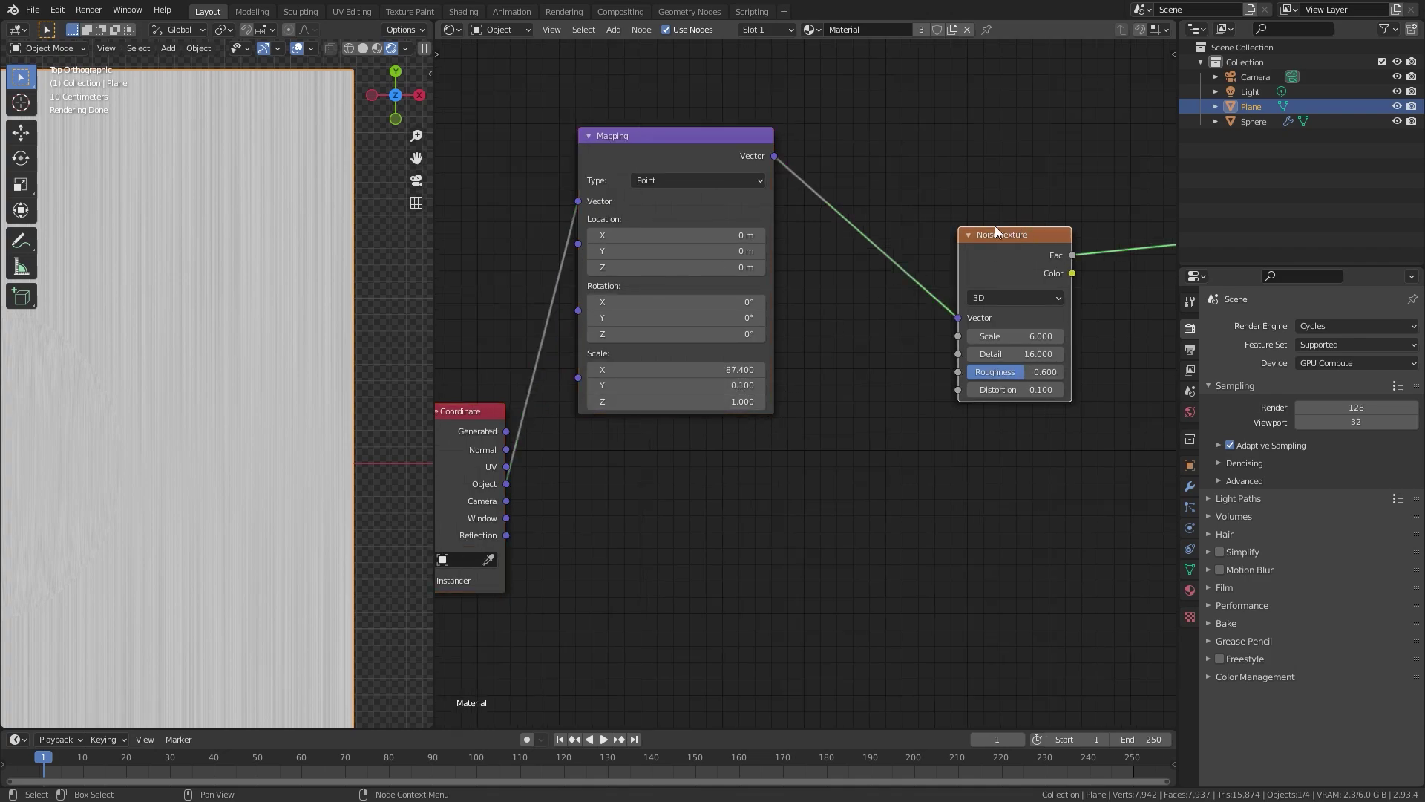
{"action": "key", "text": "shift+d"}
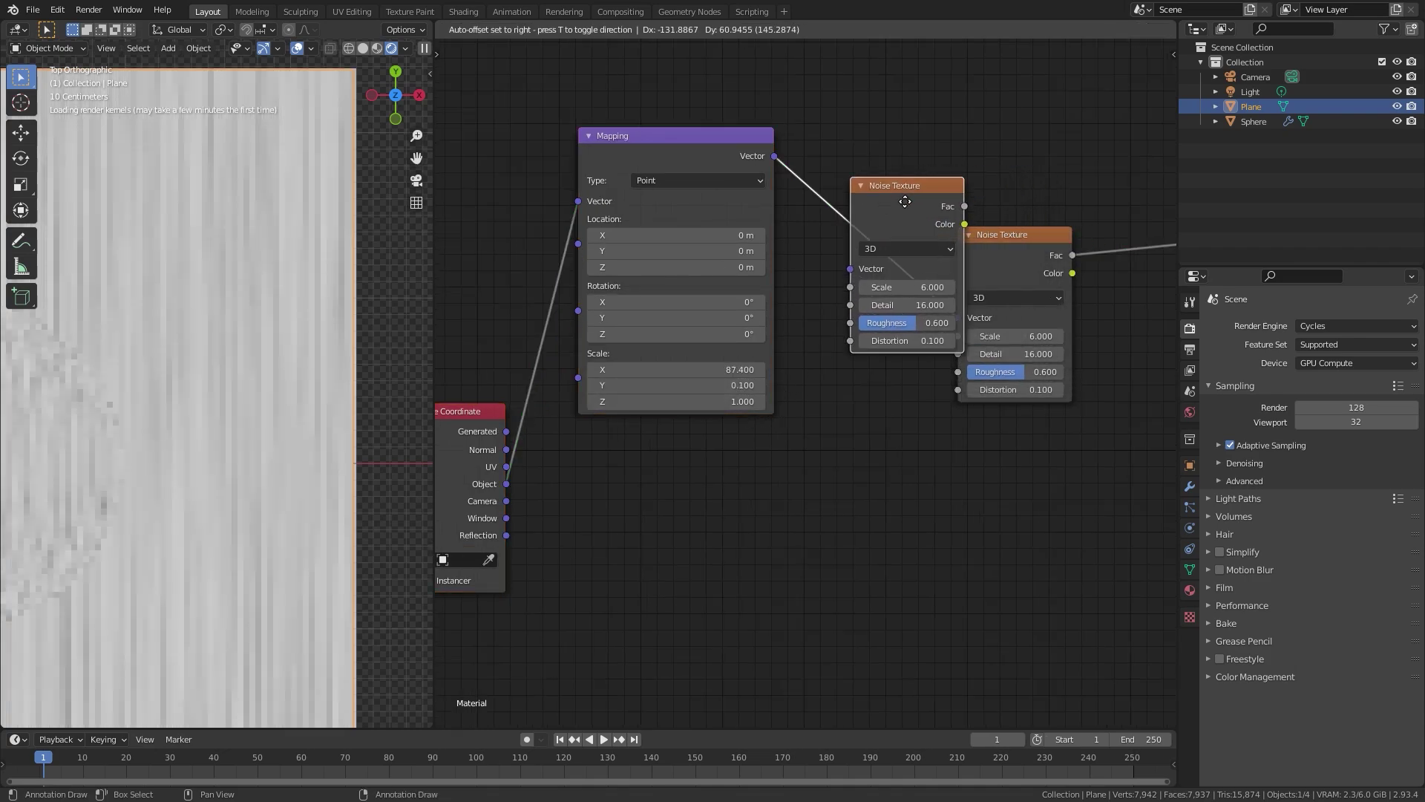
{"action": "left_click", "coordinate": [715, 446]}
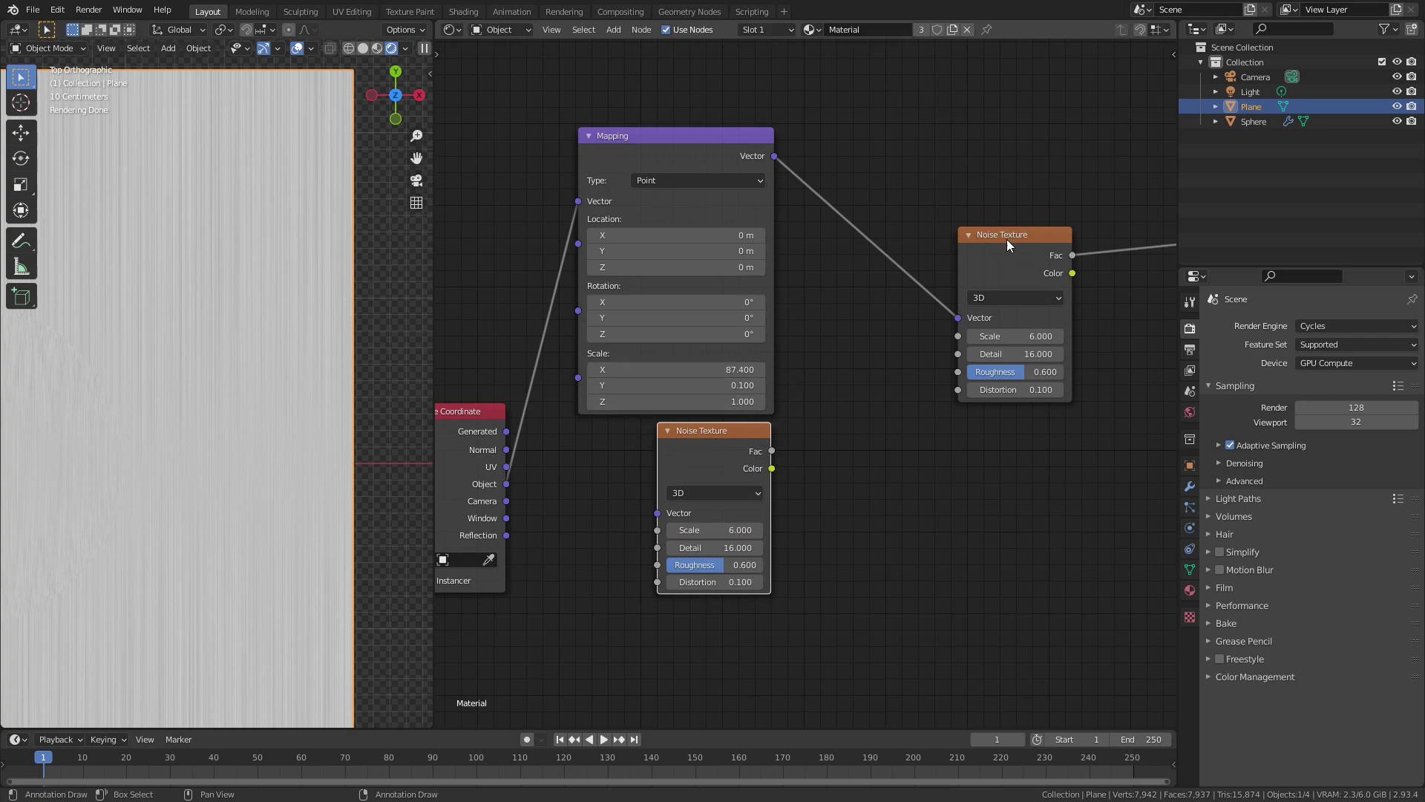
Insert a MixRGB node on the link between the Mapping node and the original Noise Texture
{"action": "left_click", "coordinate": [1057, 248]}
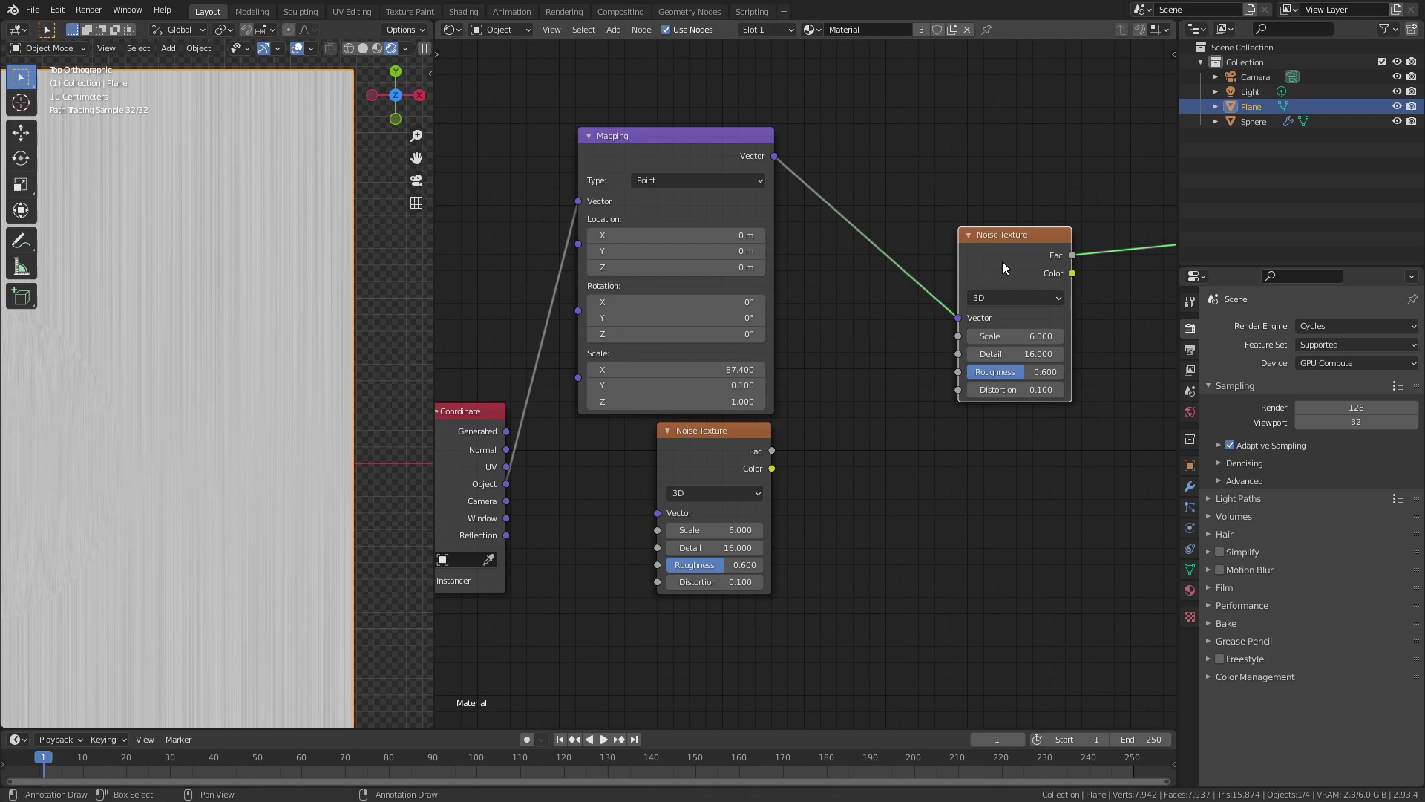
{"action": "key", "text": "shift+a"}
{"action": "mouse_move", "coordinate": [831, 400]}
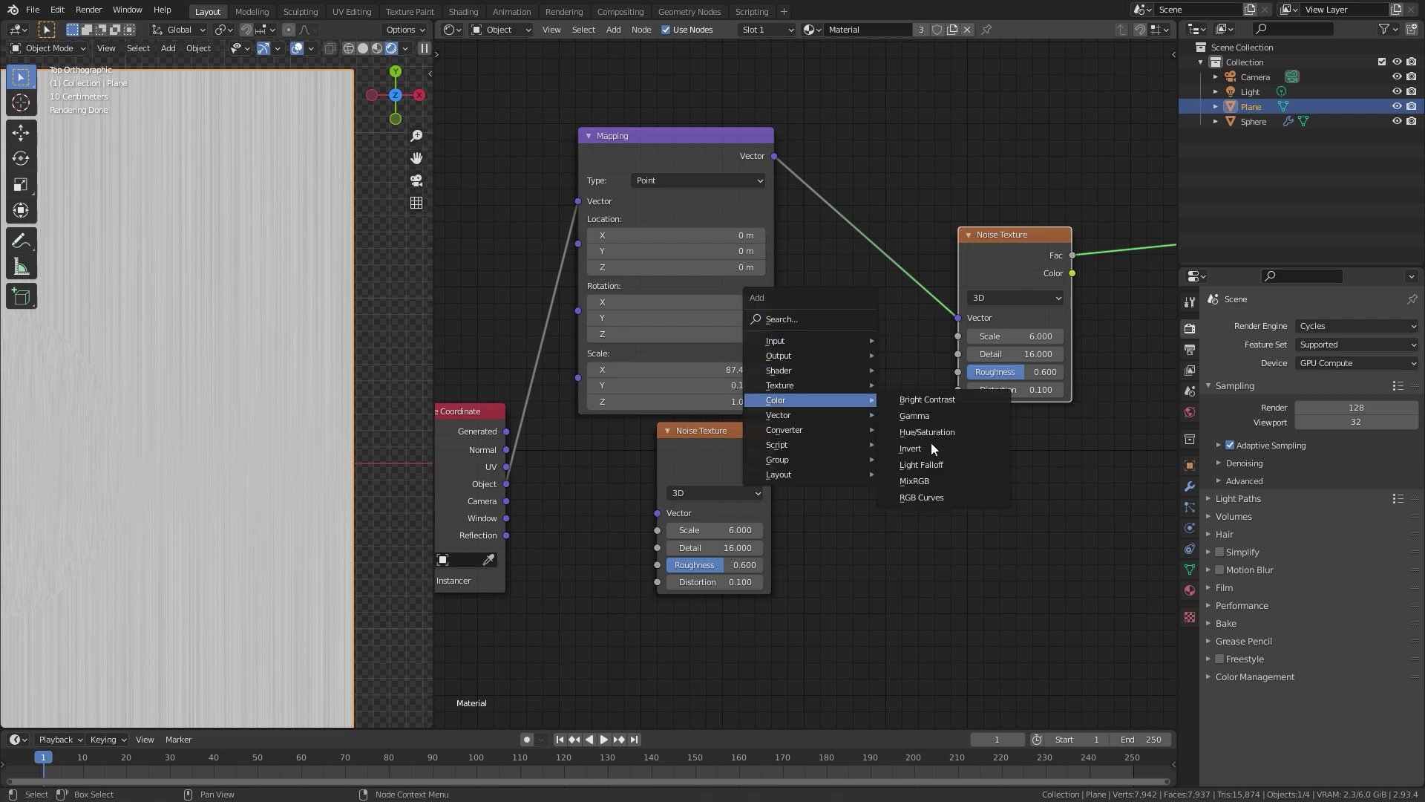
{"action": "left_click", "coordinate": [910, 478]}
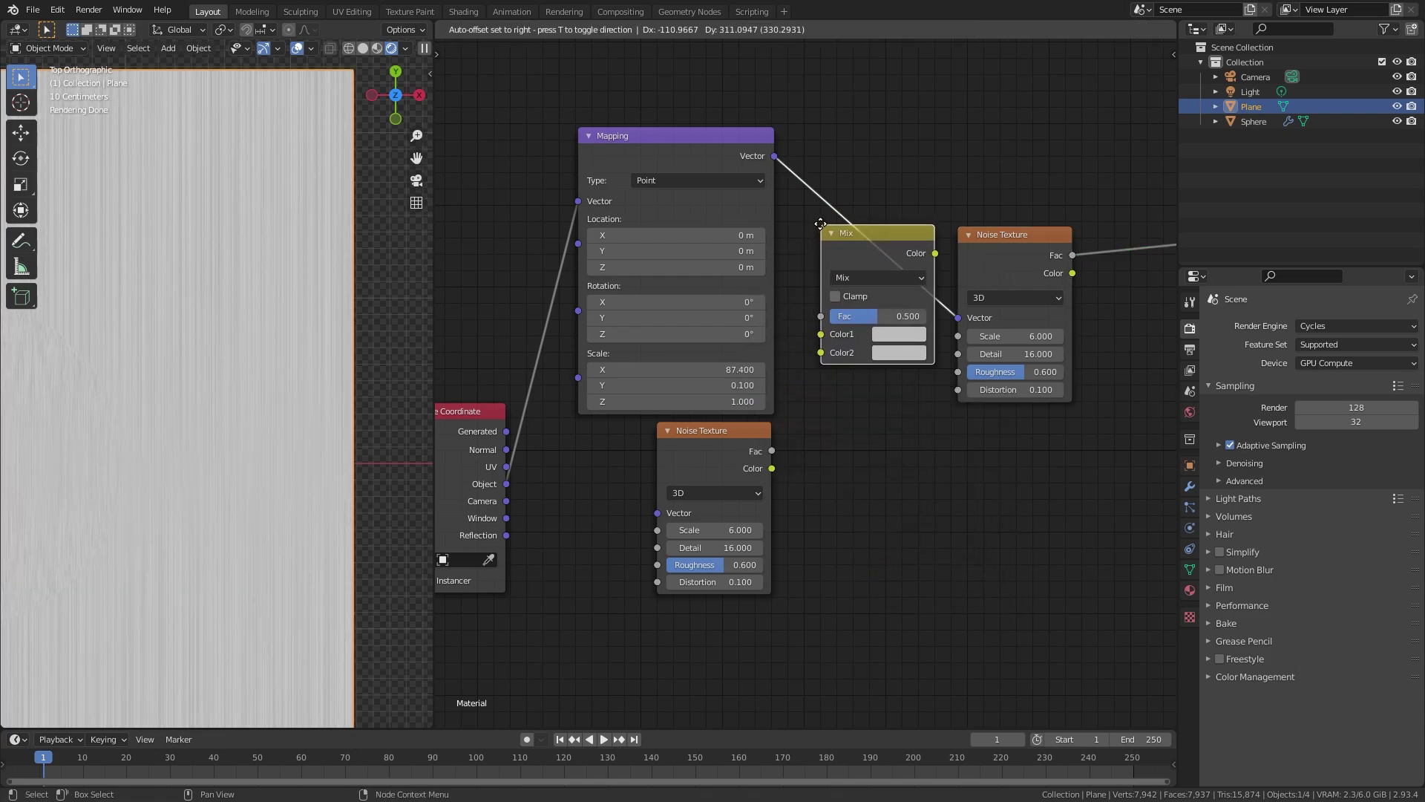
{"action": "left_click", "coordinate": [821, 224]}
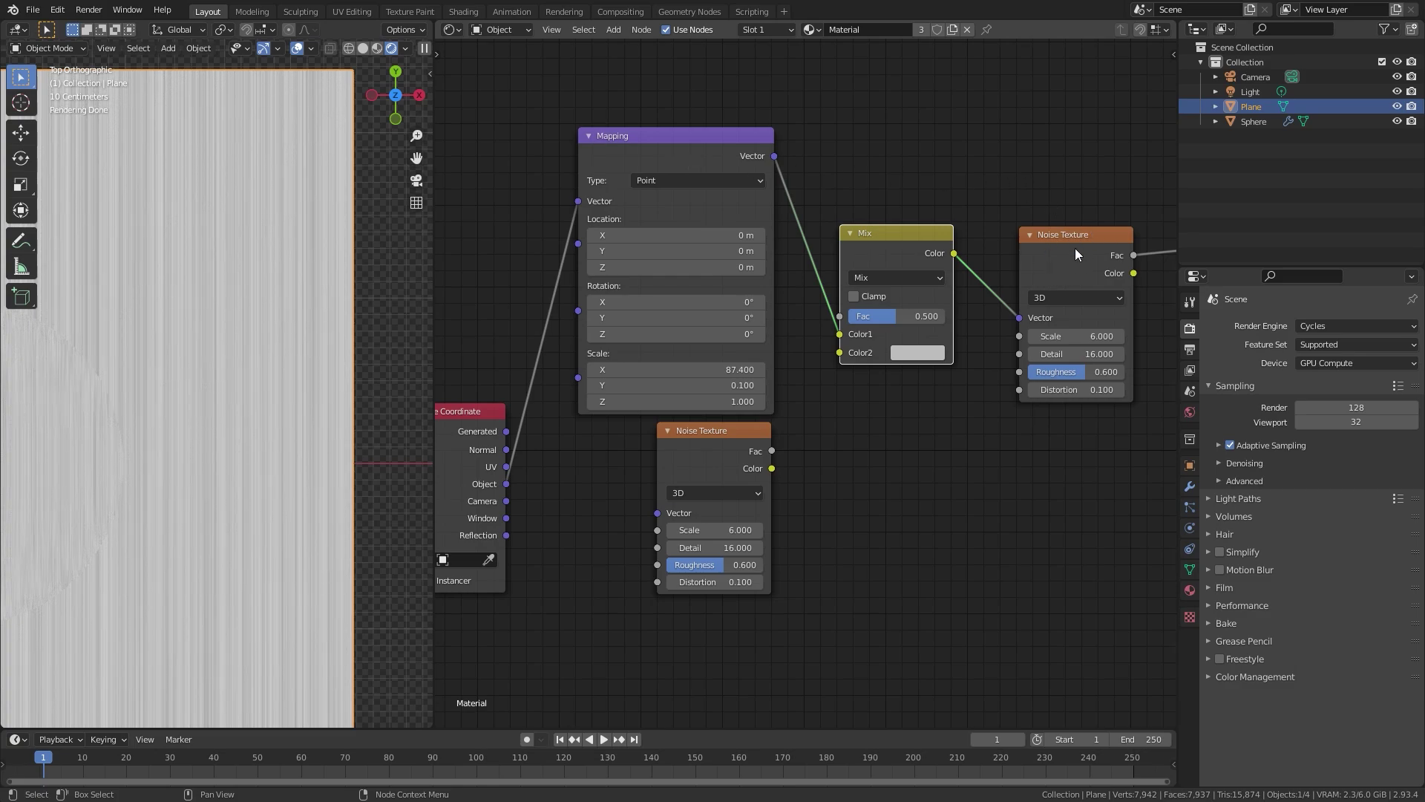
Connect the duplicated Noise Texture's Fac to the Mix node's Color2 and feed its Vector from the Object coordinates
{"action": "scroll", "coordinate": [786, 345], "scroll_direction": "up", "scroll_amount": 2}
{"action": "left_click", "coordinate": [778, 475]}
{"action": "left_click_drag", "start_coordinate": [767, 461], "coordinate": [787, 455]}
{"action": "left_click_drag", "start_coordinate": [838, 351], "coordinate": [863, 346]}
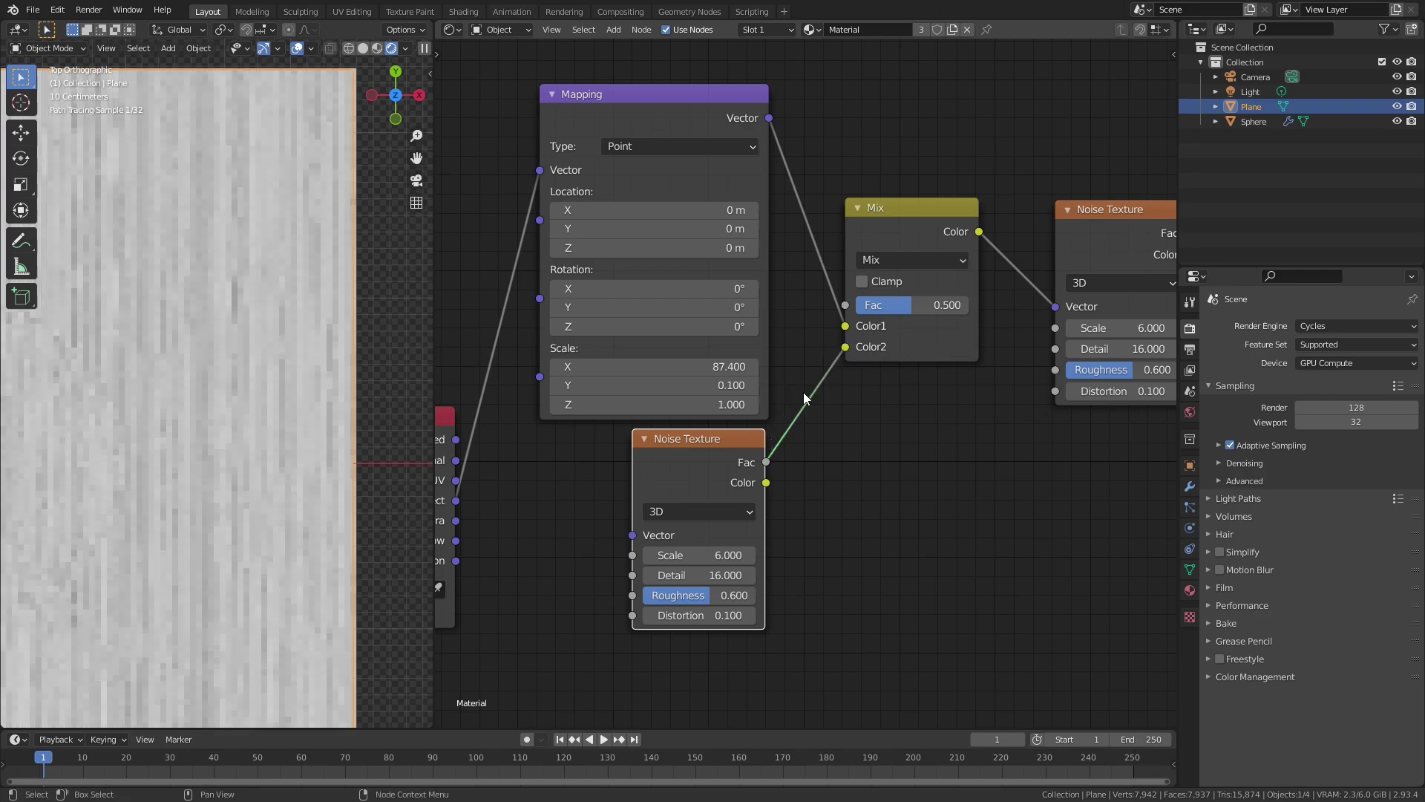
{"action": "middle_click_drag", "start_coordinate": [496, 497], "coordinate": [608, 449]}
{"action": "left_click_drag", "start_coordinate": [570, 454], "coordinate": [752, 482]}
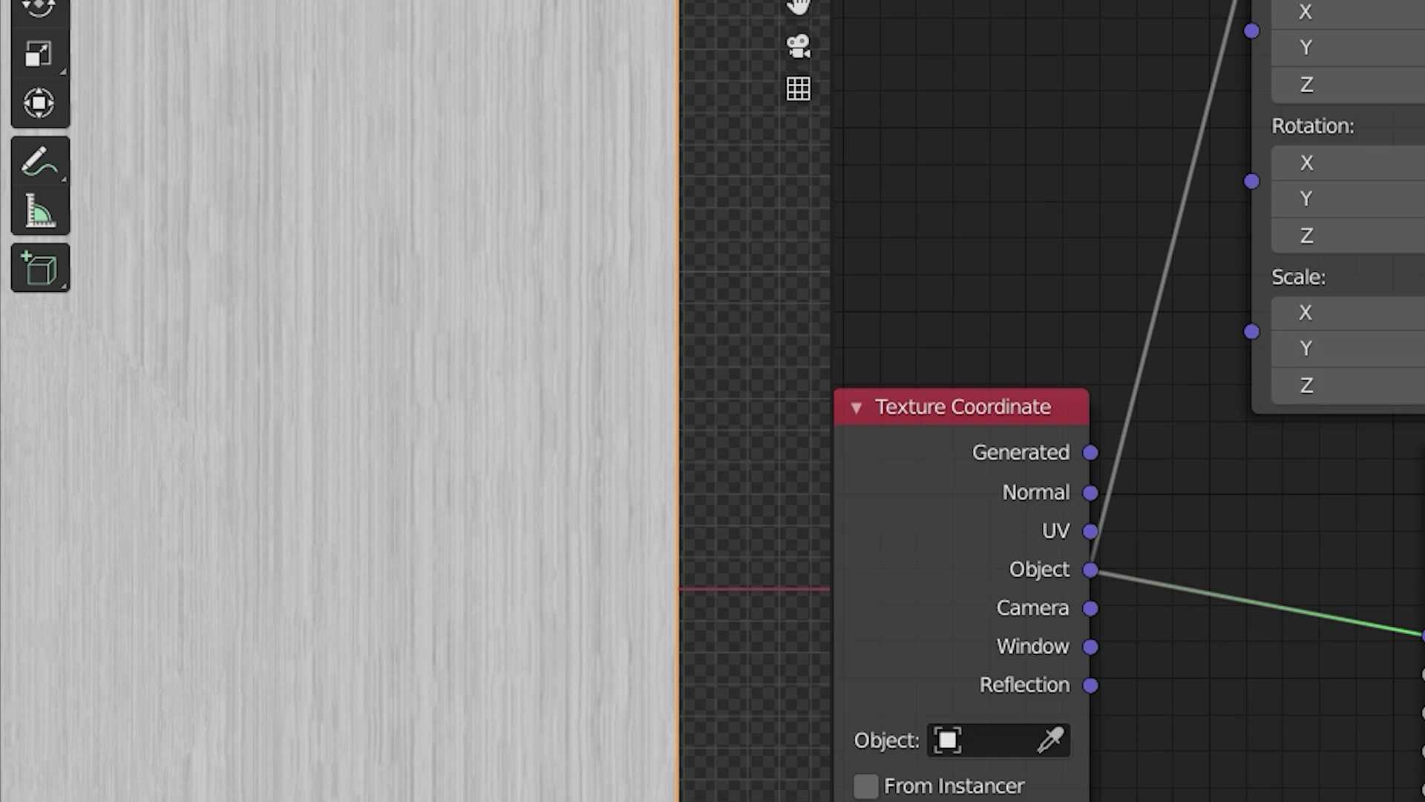
Set the duplicated Noise Texture's Scale to 8, Roughness to 0.5 and Distortion to 0
{"action": "key", "text": "KP_Decimal"}
{"action": "left_click", "coordinate": [1183, 695]}
{"action": "type", "text": "8"}
{"action": "key", "text": "Return"}
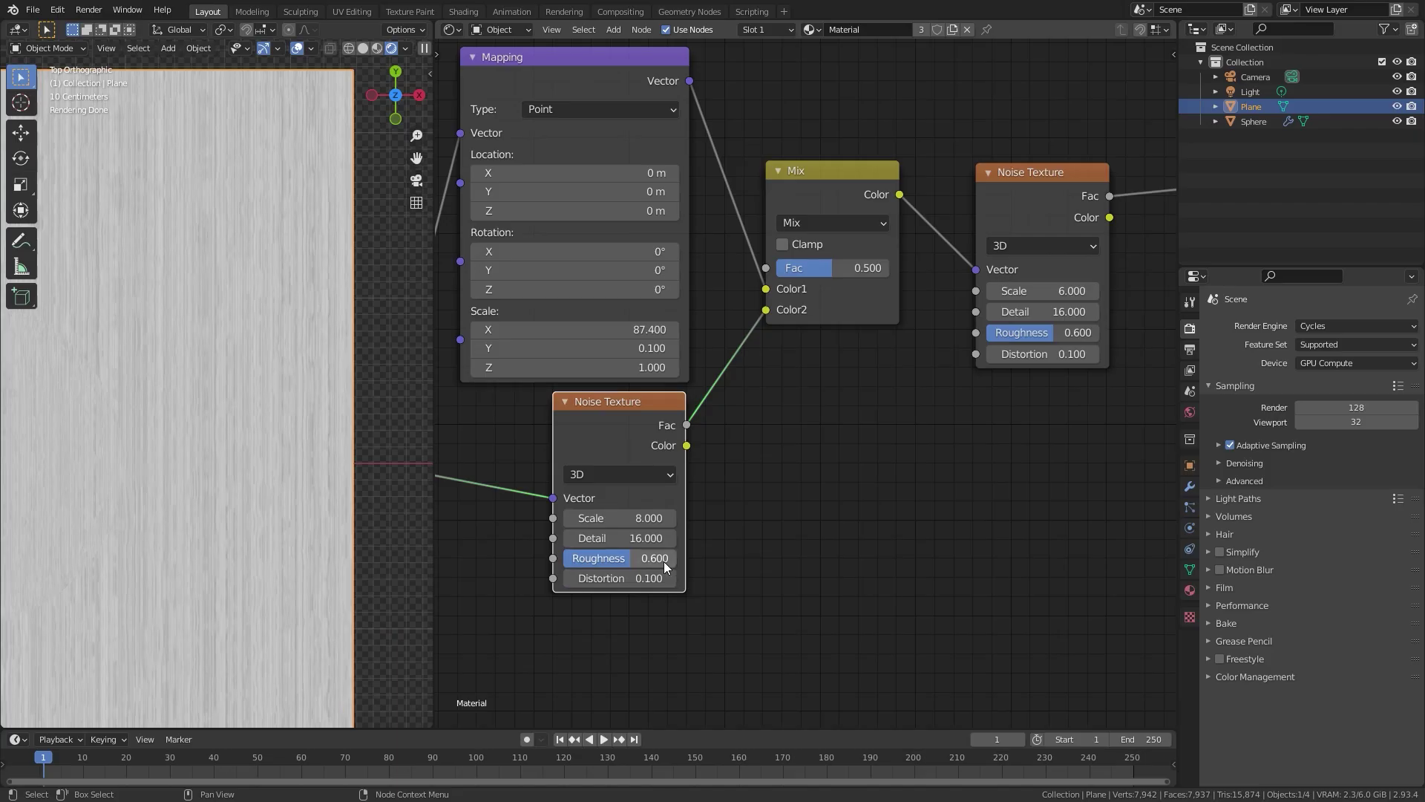
{"action": "left_click", "coordinate": [1275, 778]}
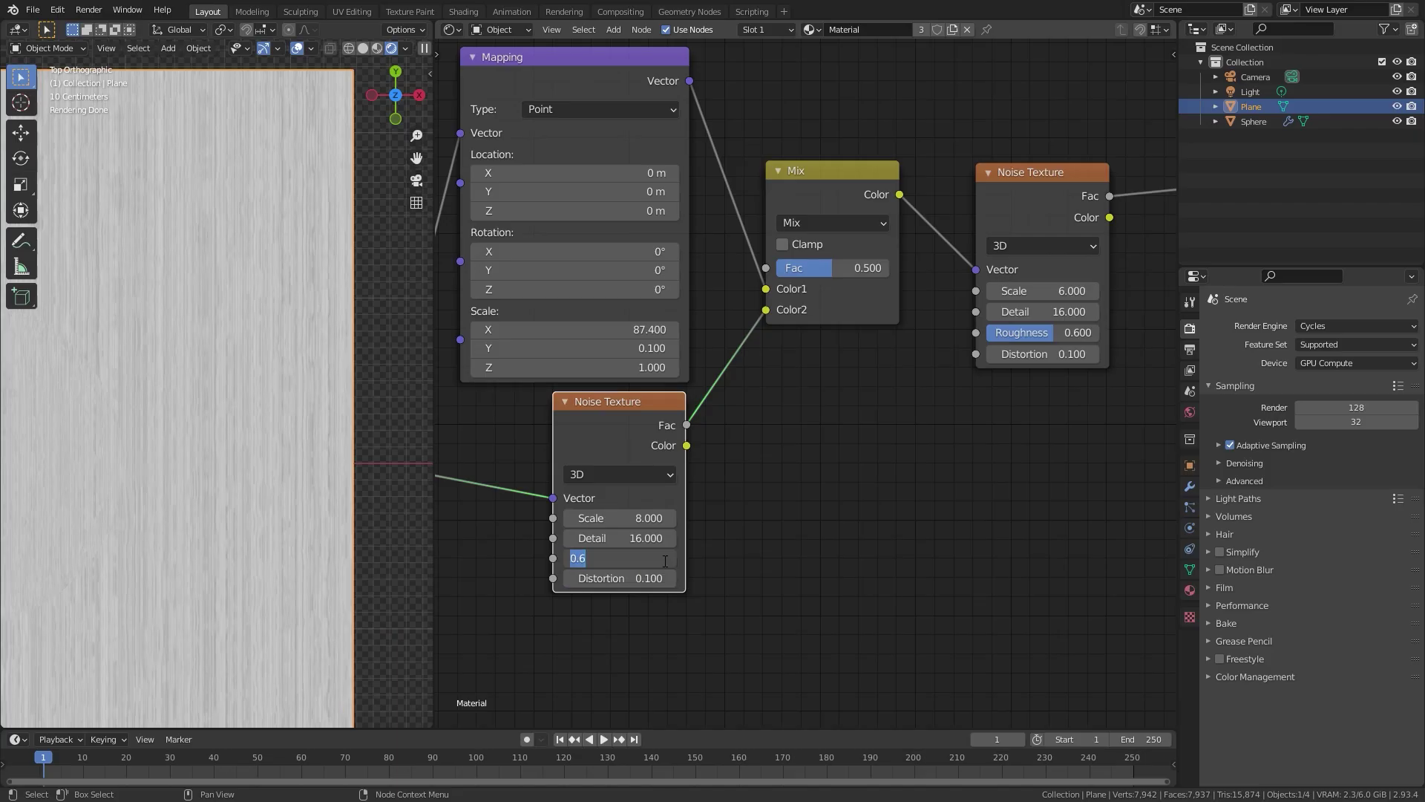
{"action": "type", "text": "0.5"}
{"action": "key", "text": "Return"}
{"action": "left_click", "coordinate": [609, 577]}
{"action": "type", "text": "0"}
{"action": "key", "text": "Return"}
Test a high Fac on the Mix node and set it to 0.2
{"action": "middle_click_drag", "start_coordinate": [839, 332], "coordinate": [726, 503]}
{"action": "scroll", "coordinate": [726, 503], "scroll_direction": "up", "scroll_amount": 2}
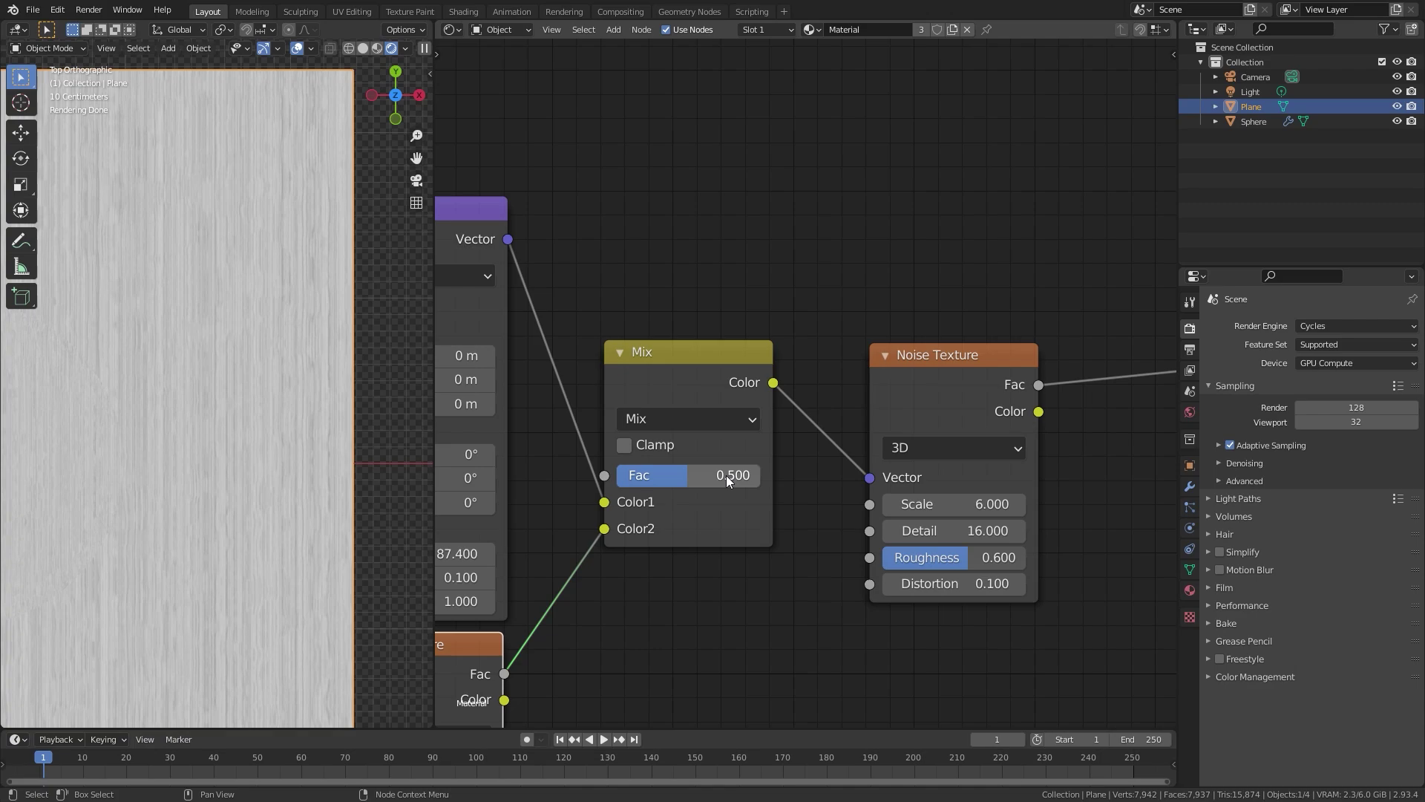
{"action": "left_click_drag", "start_coordinate": [652, 477], "coordinate": [713, 477]}
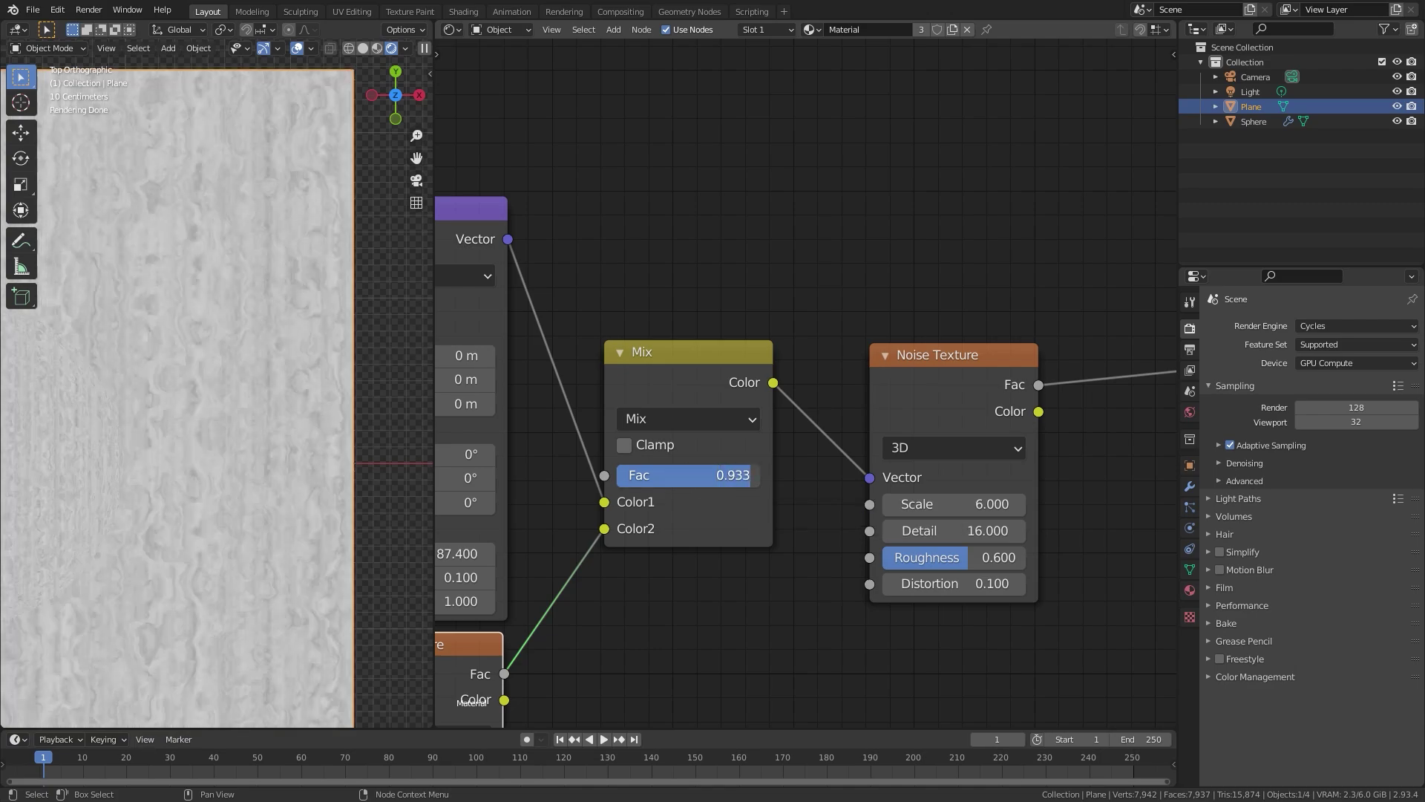
{"action": "left_click", "coordinate": [751, 475]}
{"action": "type", "text": ".2"}
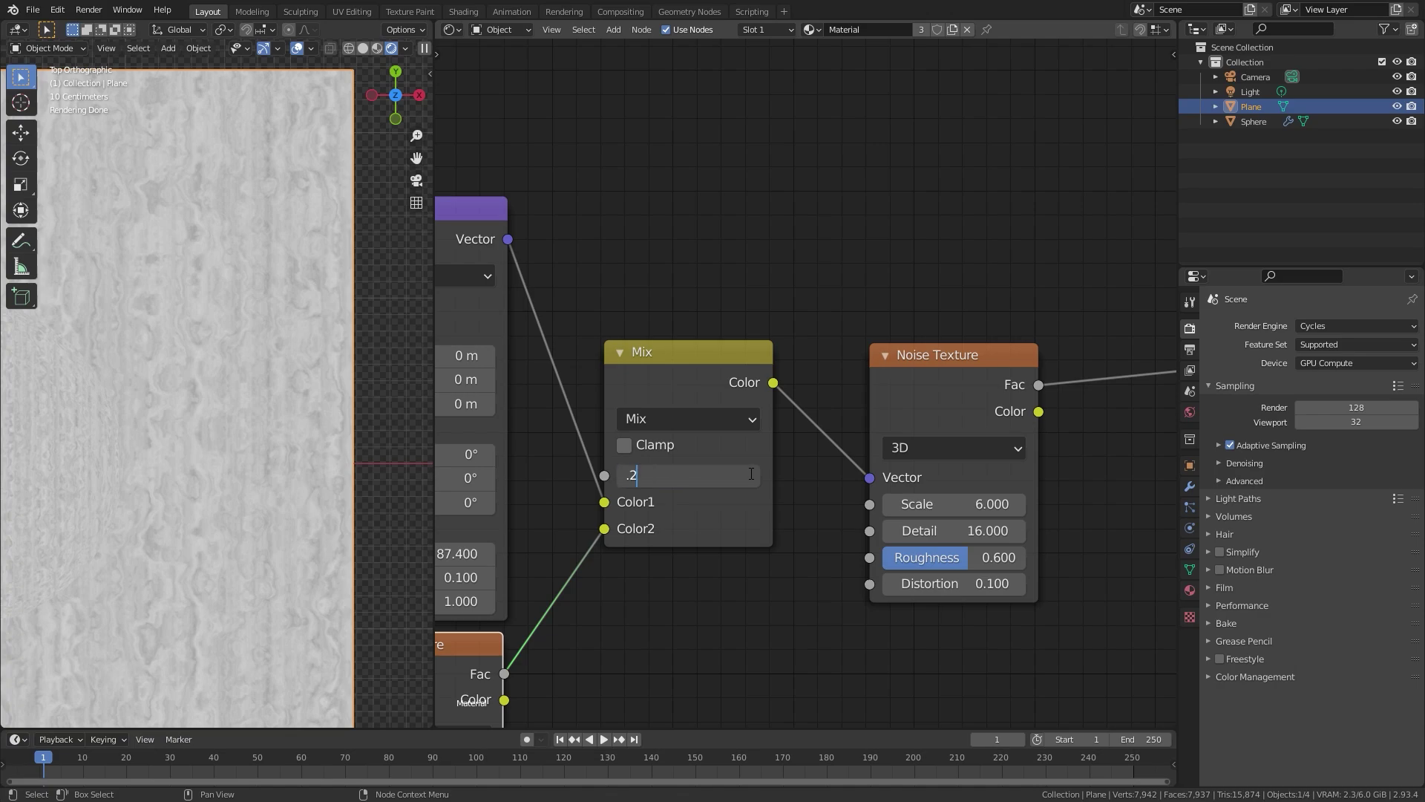
{"action": "key", "text": "Return"}
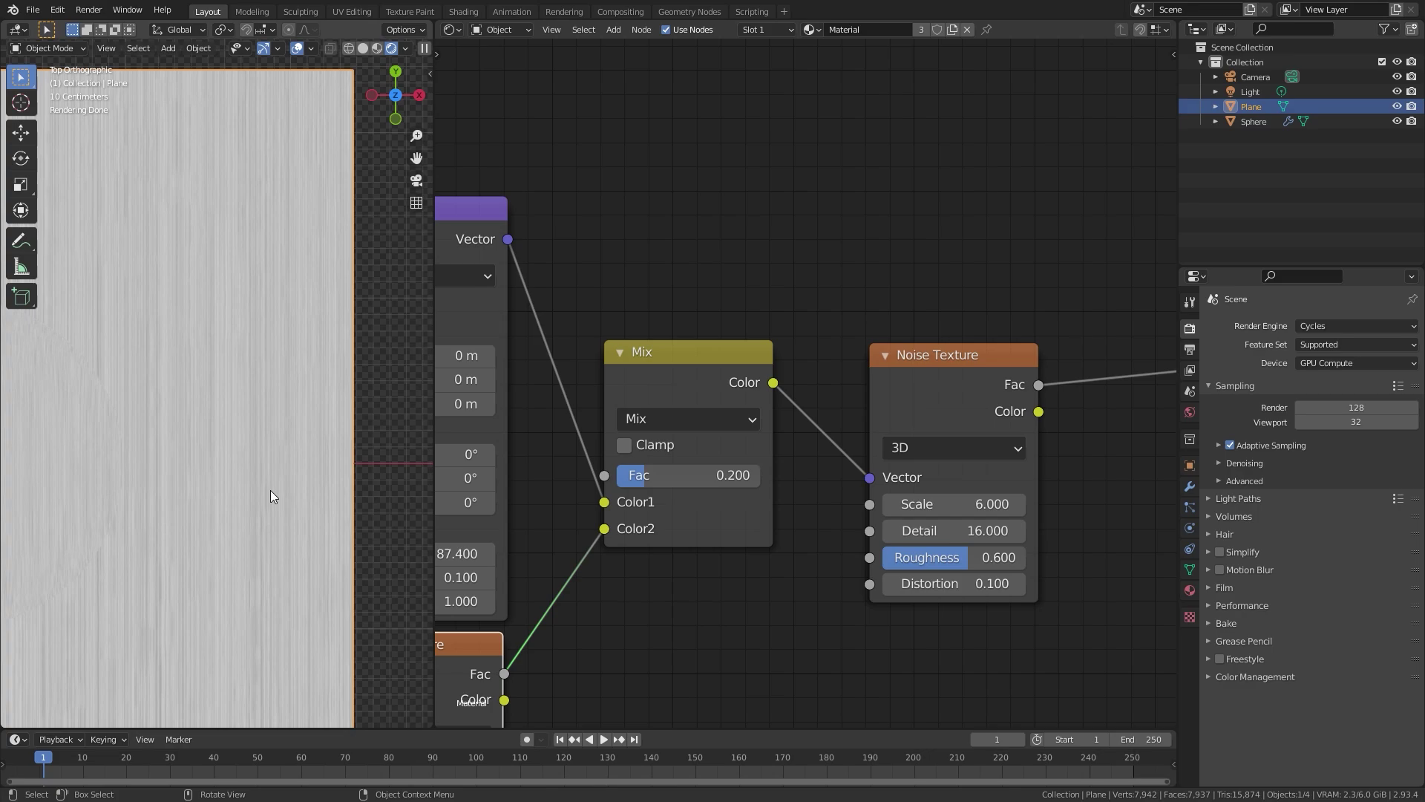
Insert a ColorRamp node on the Fac output link after the final Noise Texture
{"action": "scroll", "coordinate": [772, 409], "scroll_direction": "down", "scroll_amount": 4}
{"action": "scroll", "coordinate": [771, 411], "scroll_direction": "up", "scroll_amount": 1}
{"action": "key", "text": "shift+a"}
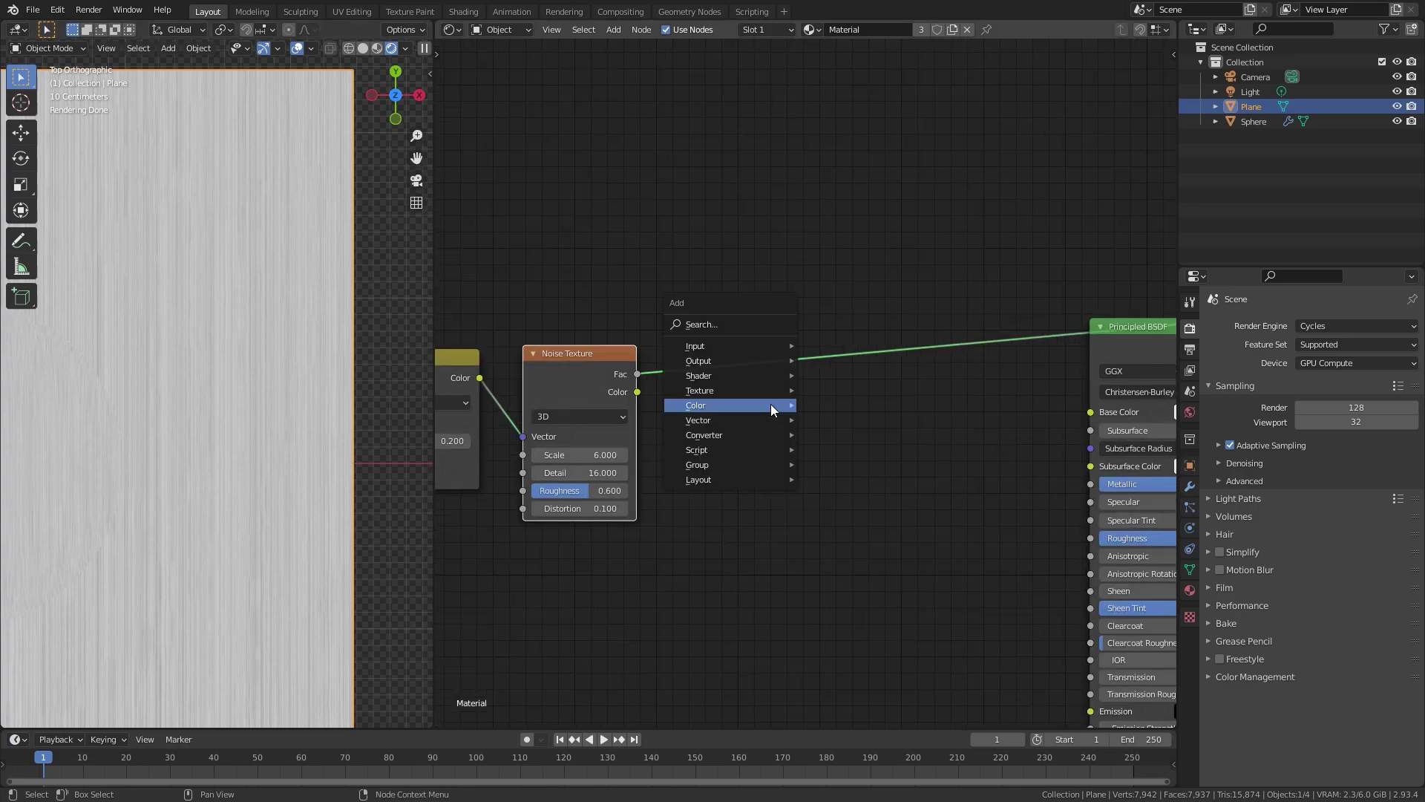
{"action": "mouse_move", "coordinate": [709, 436]}
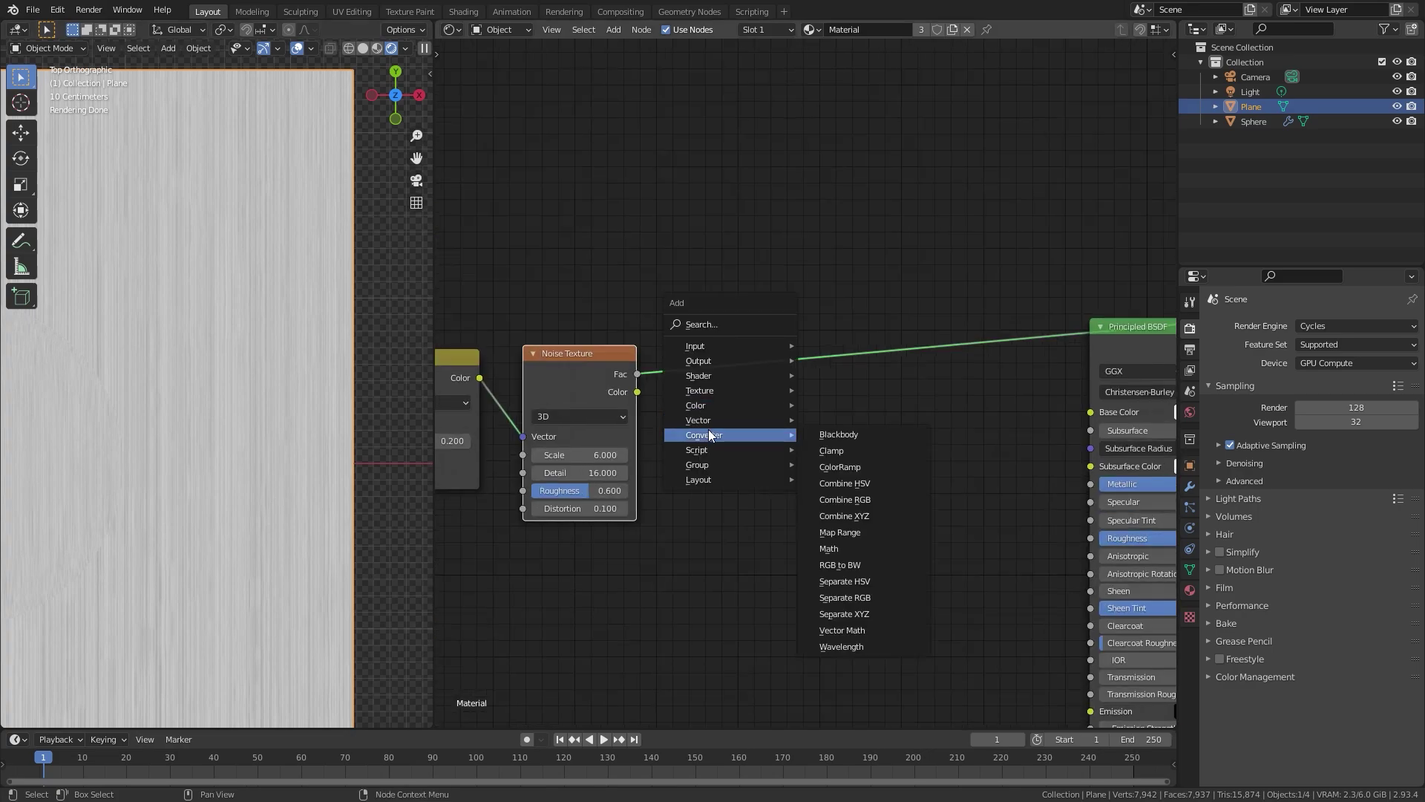
{"action": "left_click", "coordinate": [866, 462]}
{"action": "left_click", "coordinate": [678, 324]}
{"action": "scroll", "coordinate": [690, 412], "scroll_direction": "up", "scroll_amount": 2}
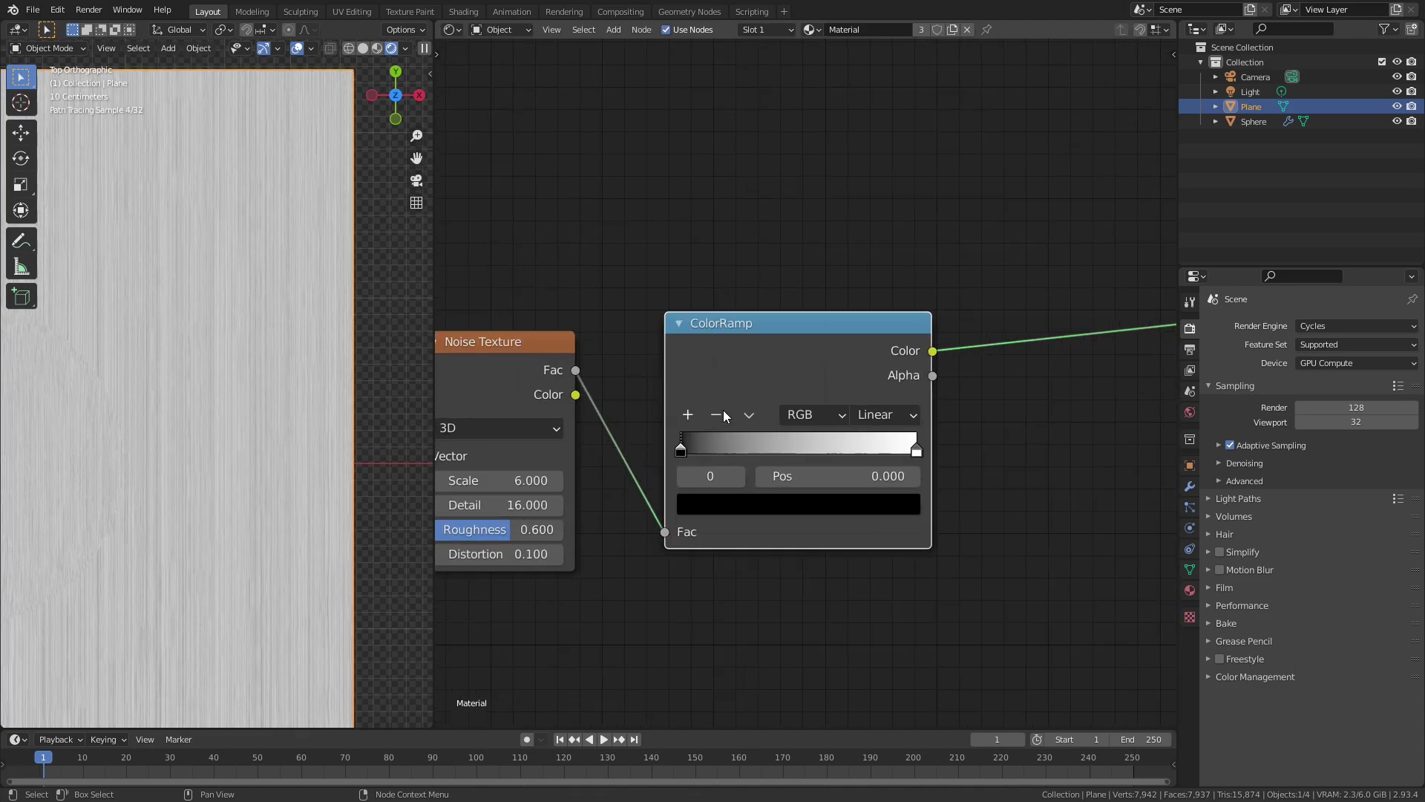
Move the ColorRamp's dark stop to about 0.24 and its light stop to 0.786, and recolour both stops to shades of grey
{"action": "left_click_drag", "start_coordinate": [655, 452], "coordinate": [711, 453]}
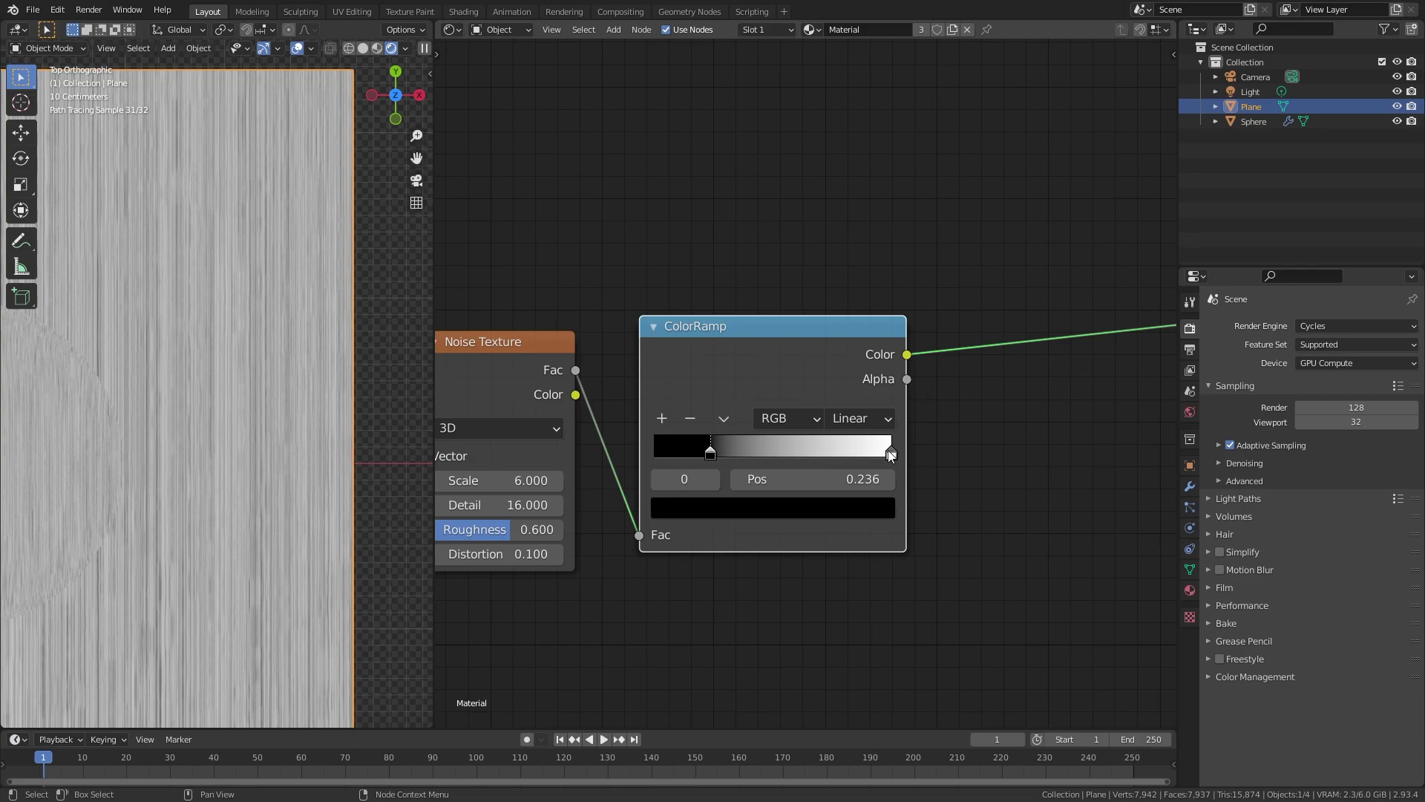
{"action": "left_click_drag", "start_coordinate": [890, 453], "coordinate": [851, 453]}
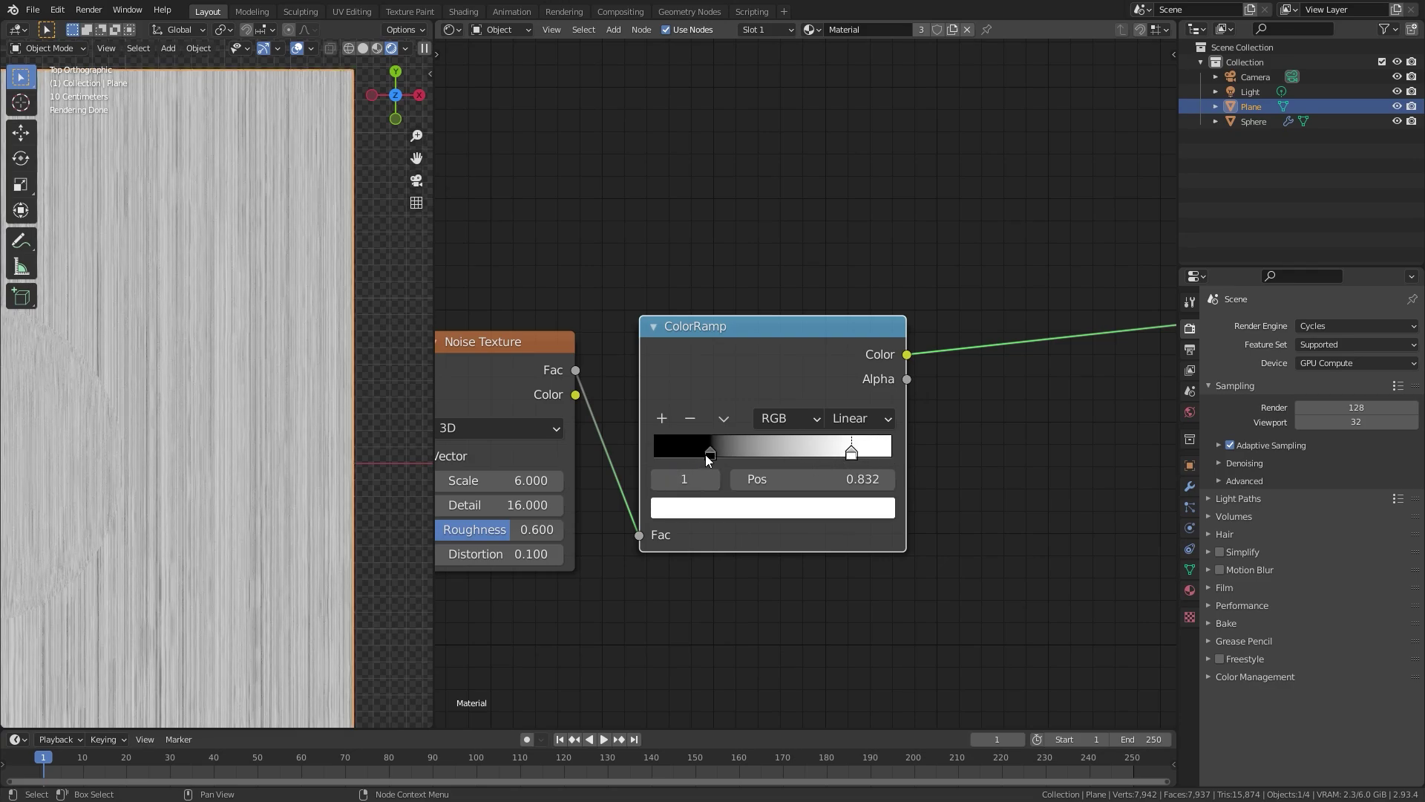
{"action": "left_click", "coordinate": [707, 454]}
{"action": "left_click", "coordinate": [725, 507]}
{"action": "left_click_drag", "start_coordinate": [846, 347], "coordinate": [844, 268]}
{"action": "left_click", "coordinate": [851, 450]}
{"action": "left_click", "coordinate": [826, 513]}
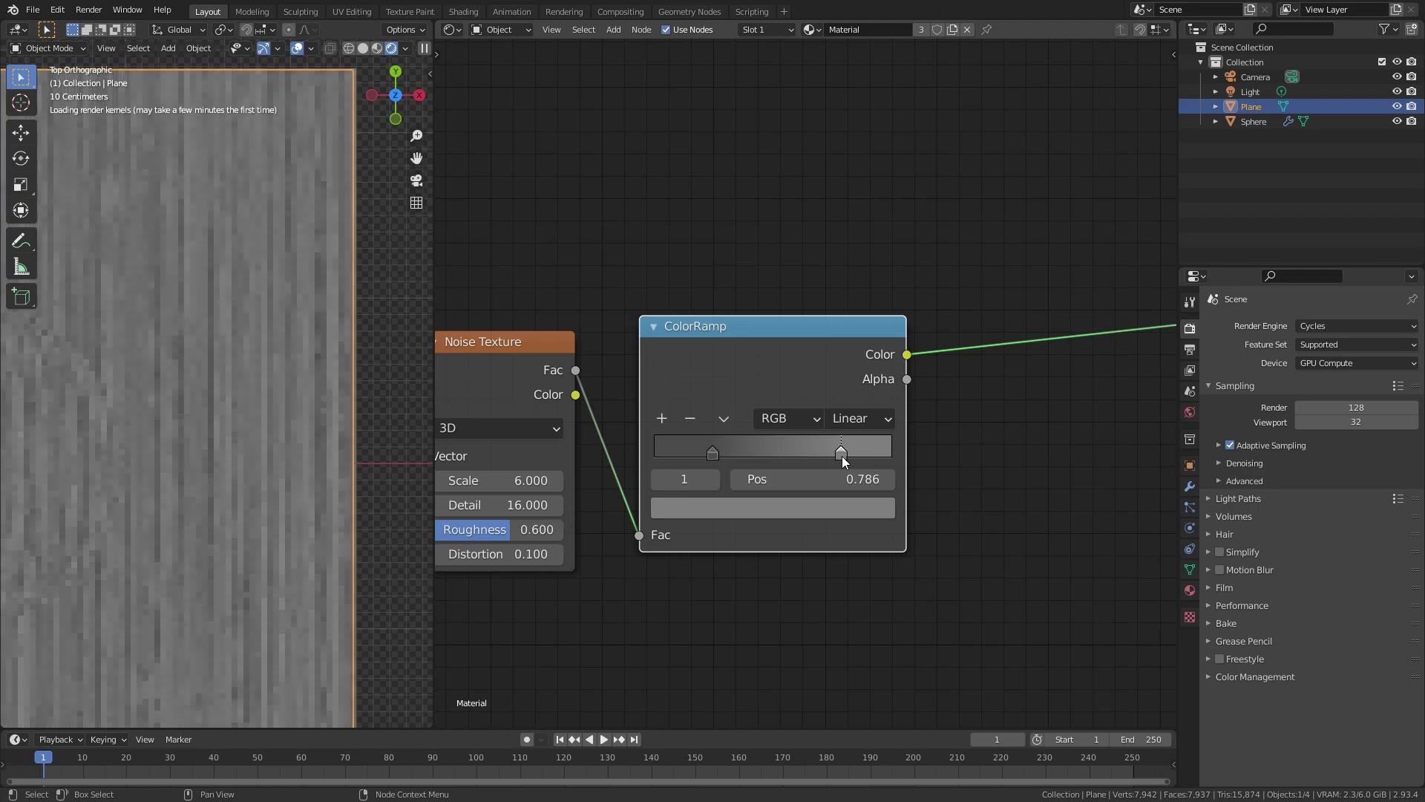
Connect the ColorRamp's Color to the Principled BSDF's Base Color, output the shader to Material Output and look through the camera
{"action": "scroll", "coordinate": [775, 365], "scroll_direction": "down", "scroll_amount": 3}
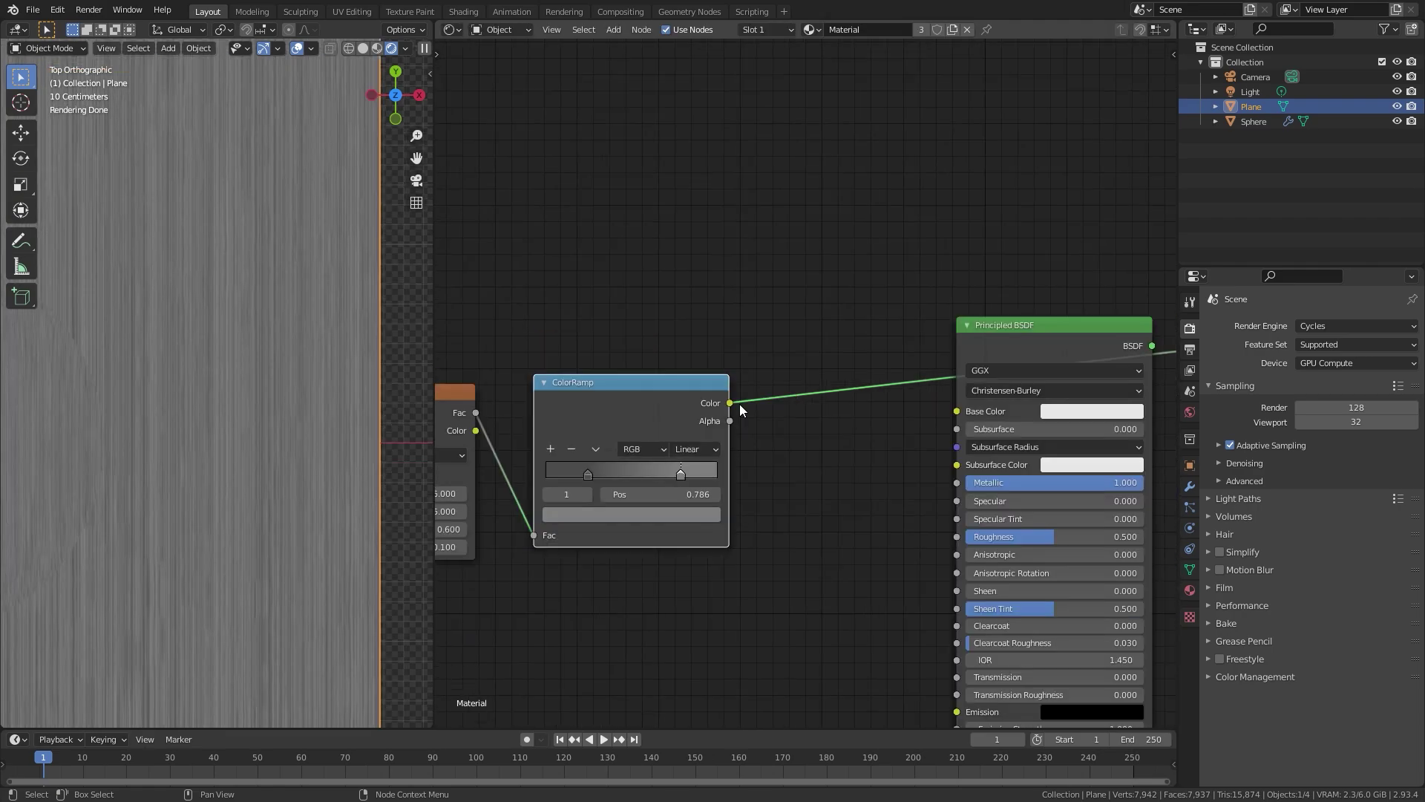
{"action": "left_click_drag", "start_coordinate": [731, 404], "coordinate": [958, 412]}
{"action": "left_click", "coordinate": [1043, 352], "text": "ctrl+shift"}
{"action": "middle_click_drag", "start_coordinate": [1043, 352], "coordinate": [715, 321]}
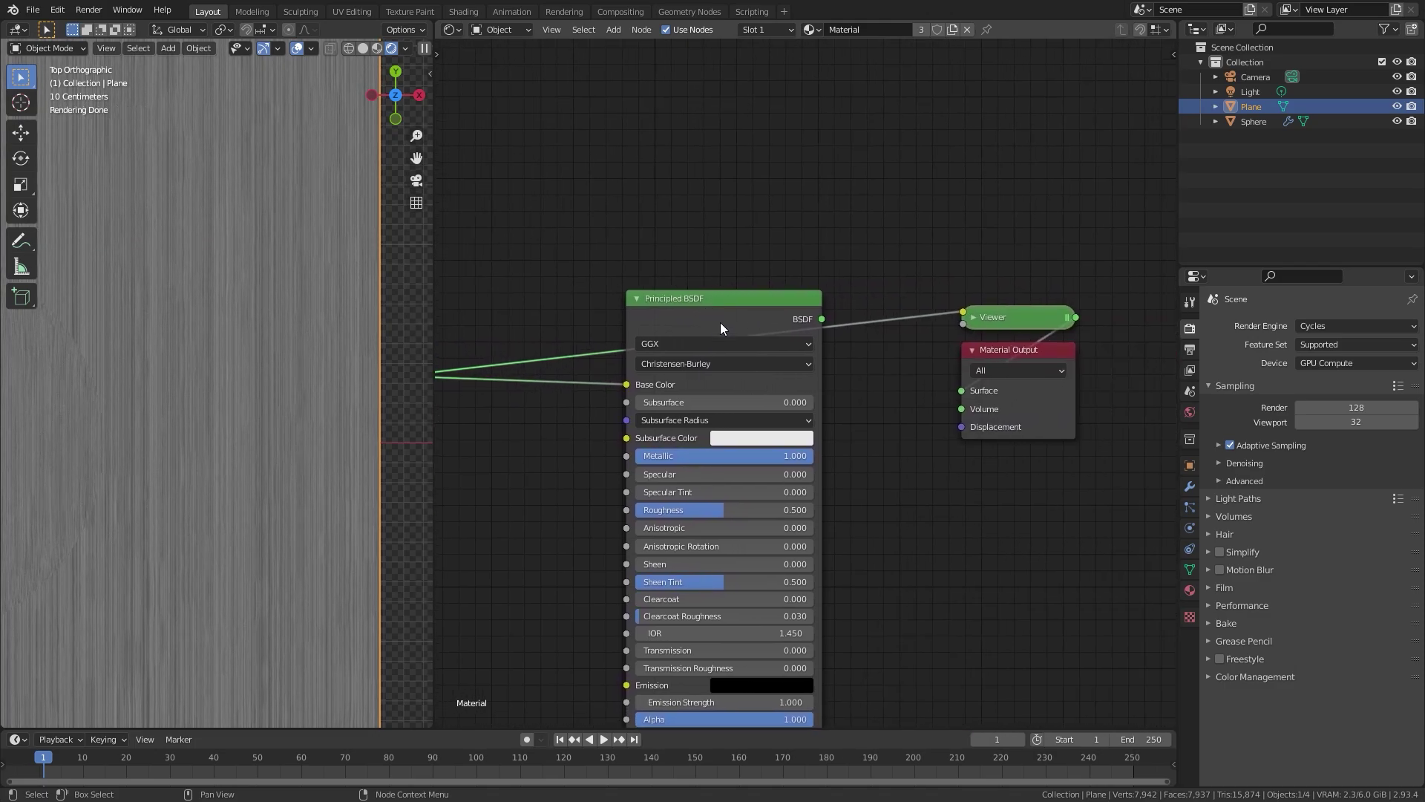
{"action": "key", "text": "ctrl+z"}
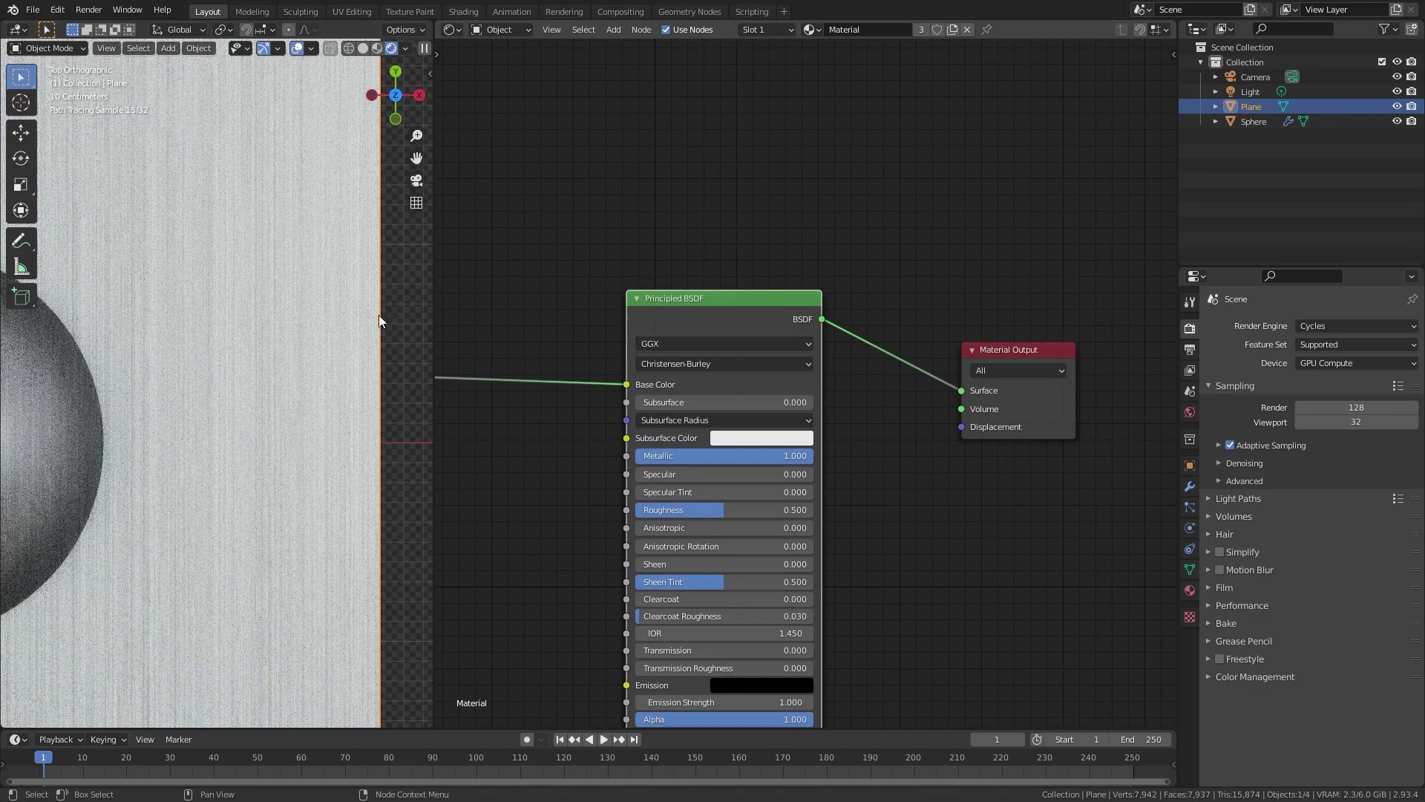
{"action": "key", "text": "KP_1"}
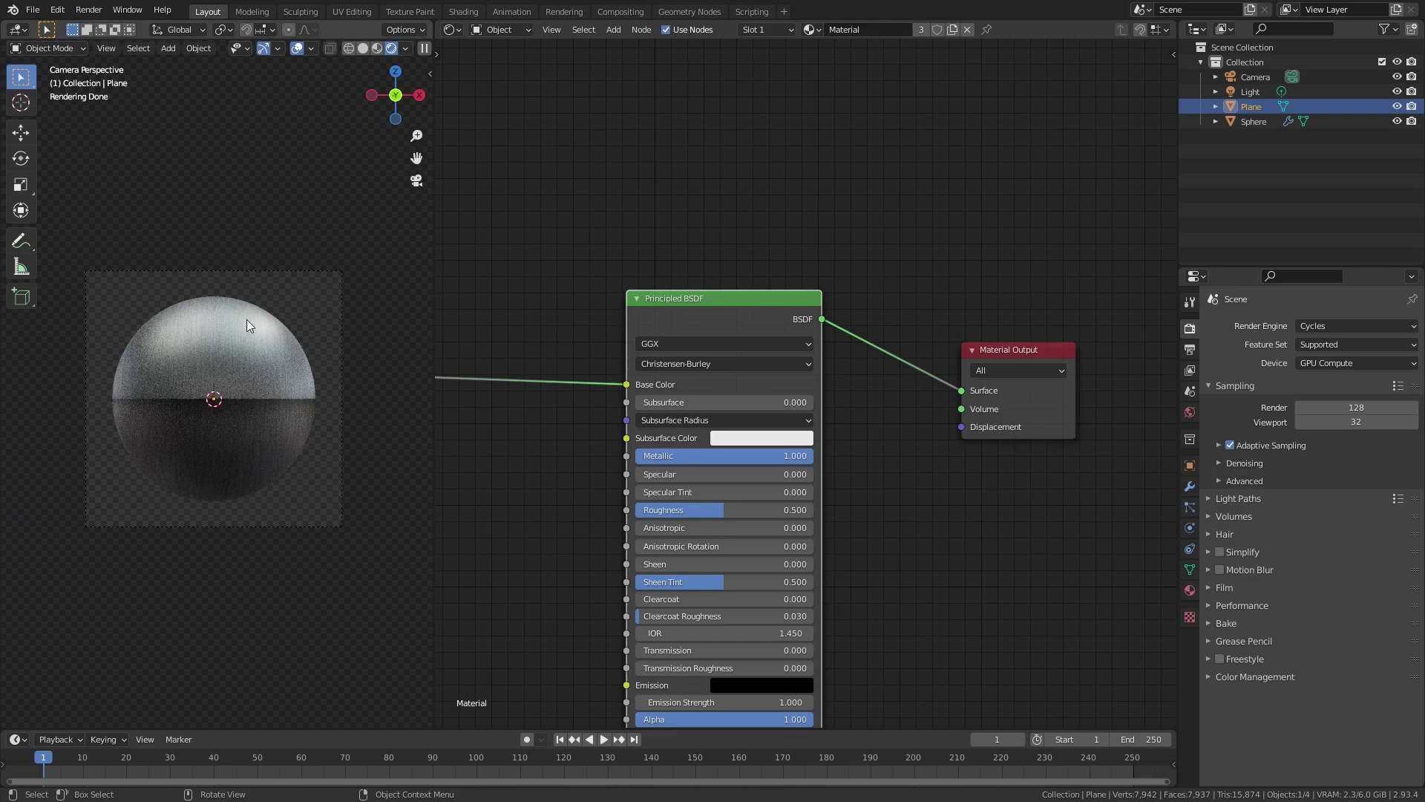
Hide the plane and frame the sphere through the camera to inspect the brushed metal
{"action": "middle_click_drag", "start_coordinate": [230, 315], "coordinate": [292, 376]}
{"action": "key", "text": "h"}
{"action": "key", "text": "KP_0"}
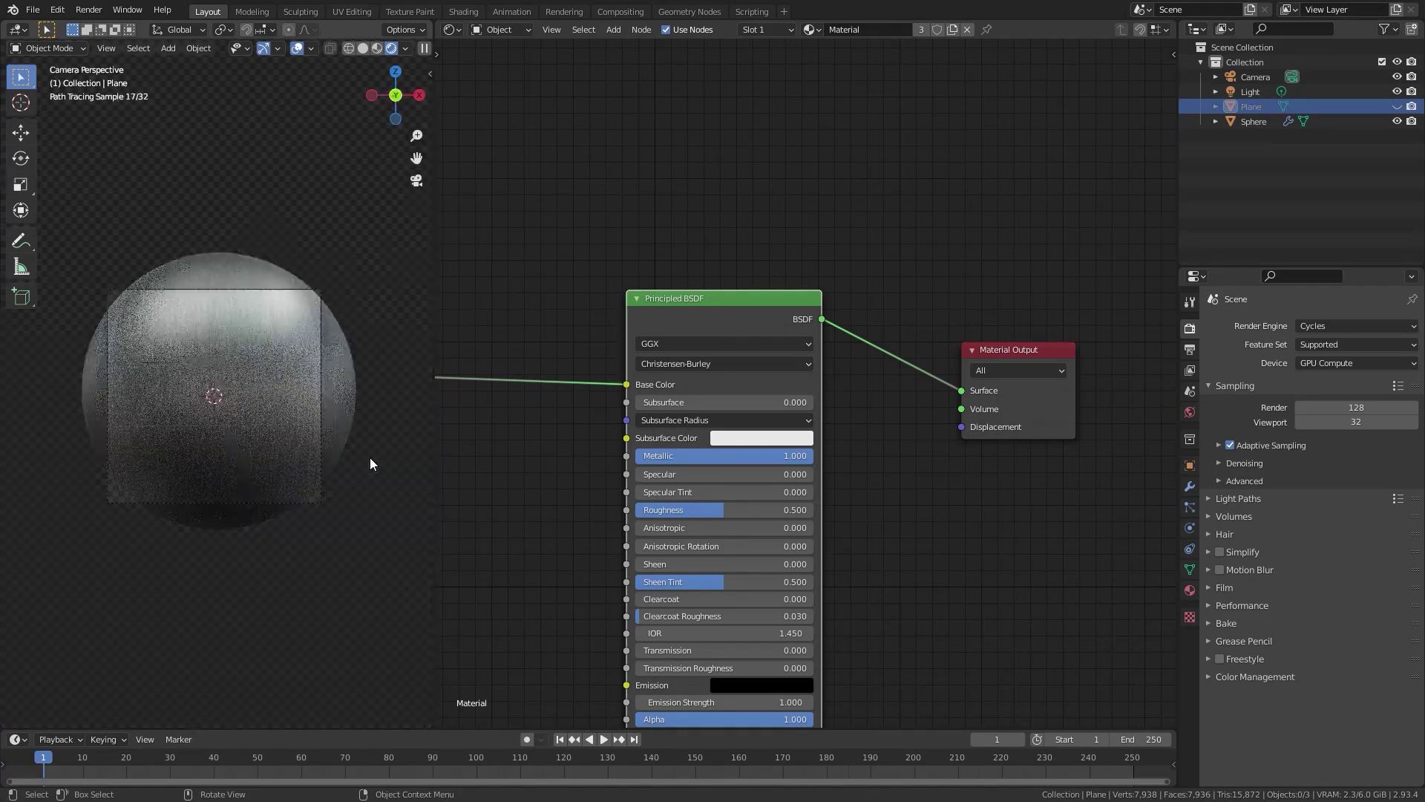
{"action": "scroll", "coordinate": [267, 466], "scroll_direction": "up", "scroll_amount": 2}
{"action": "middle_click_drag", "start_coordinate": [590, 415], "coordinate": [849, 407]}
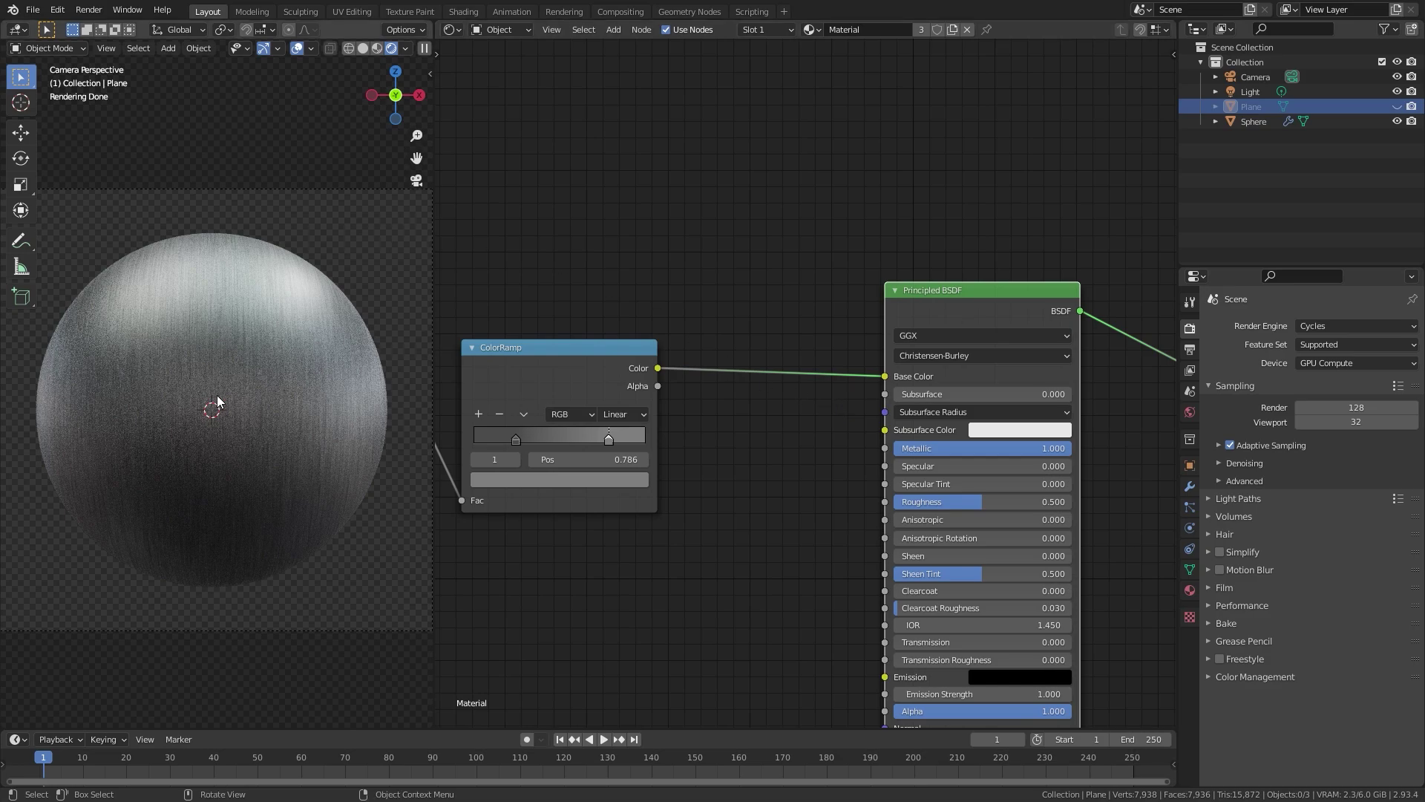
{"action": "scroll", "coordinate": [801, 312], "scroll_direction": "up", "scroll_amount": 1}
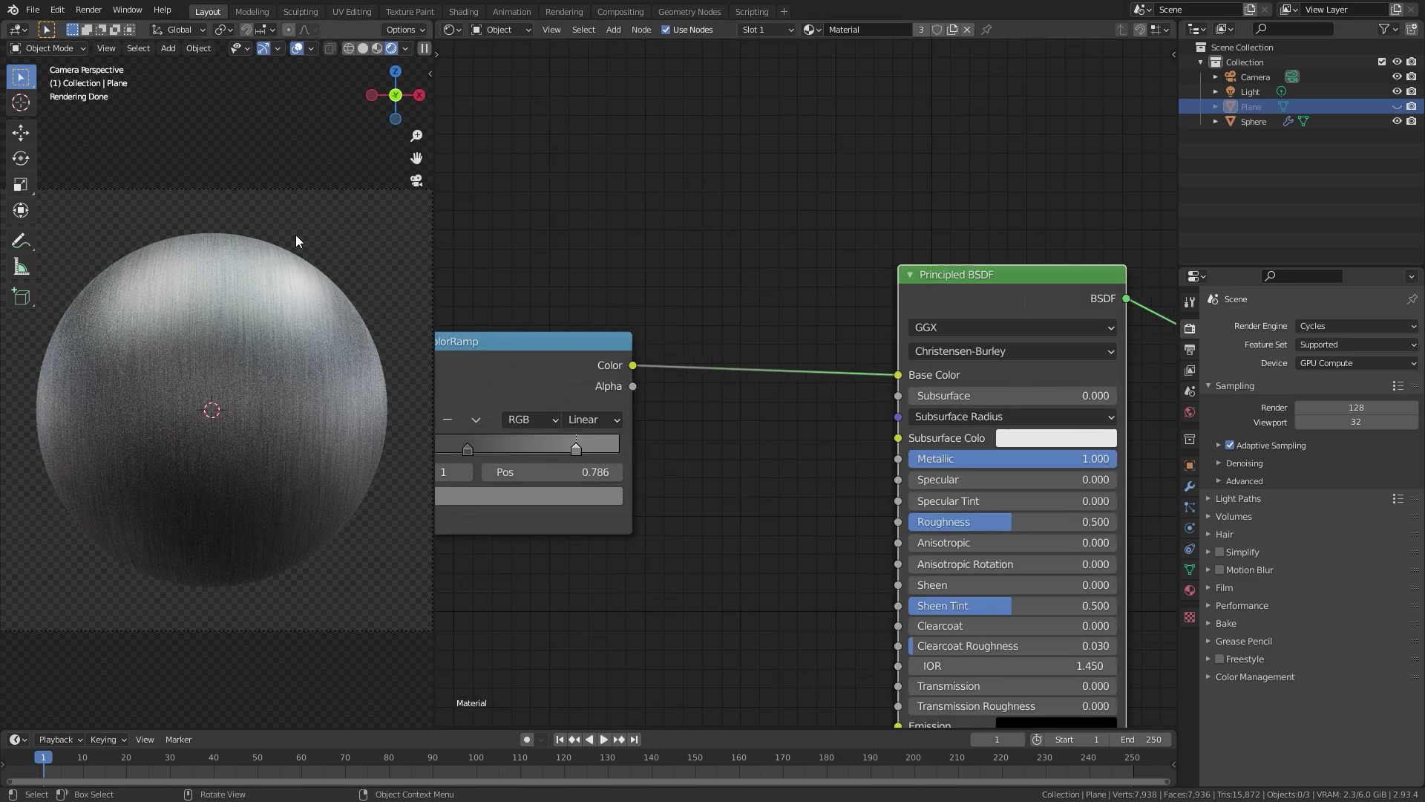
Insert a MixRGB node on the link between the ColorRamp's Color and the Principled BSDF's Base Color
{"action": "scroll", "coordinate": [931, 299], "scroll_direction": "down", "scroll_amount": 3}
{"action": "middle_click_drag", "start_coordinate": [931, 300], "coordinate": [820, 318]}
{"action": "left_click_drag", "start_coordinate": [819, 317], "coordinate": [893, 318]}
{"action": "scroll", "coordinate": [617, 383], "scroll_direction": "up", "scroll_amount": 1}
{"action": "key", "text": "shift+a"}
{"action": "mouse_move", "coordinate": [559, 356]}
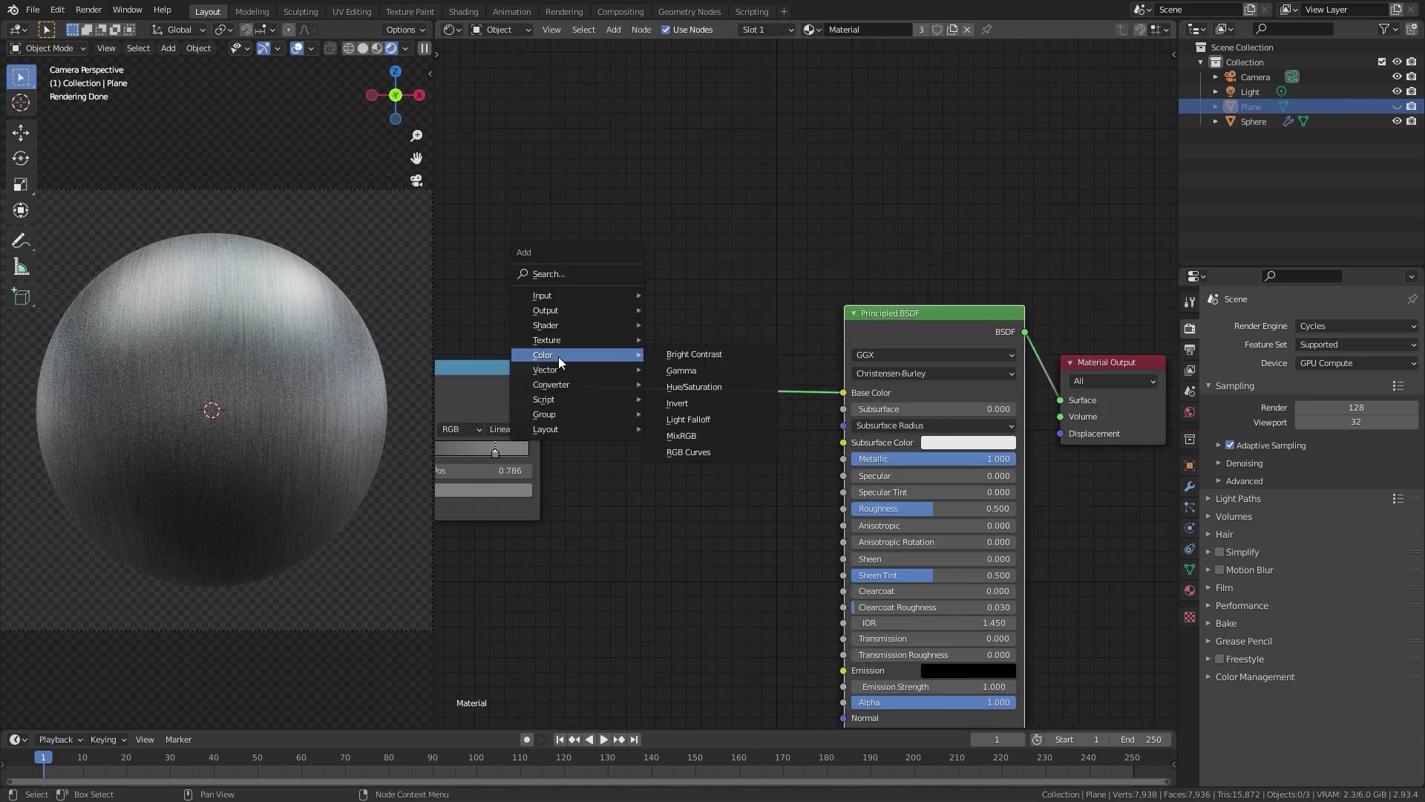
{"action": "left_click", "coordinate": [675, 437]}
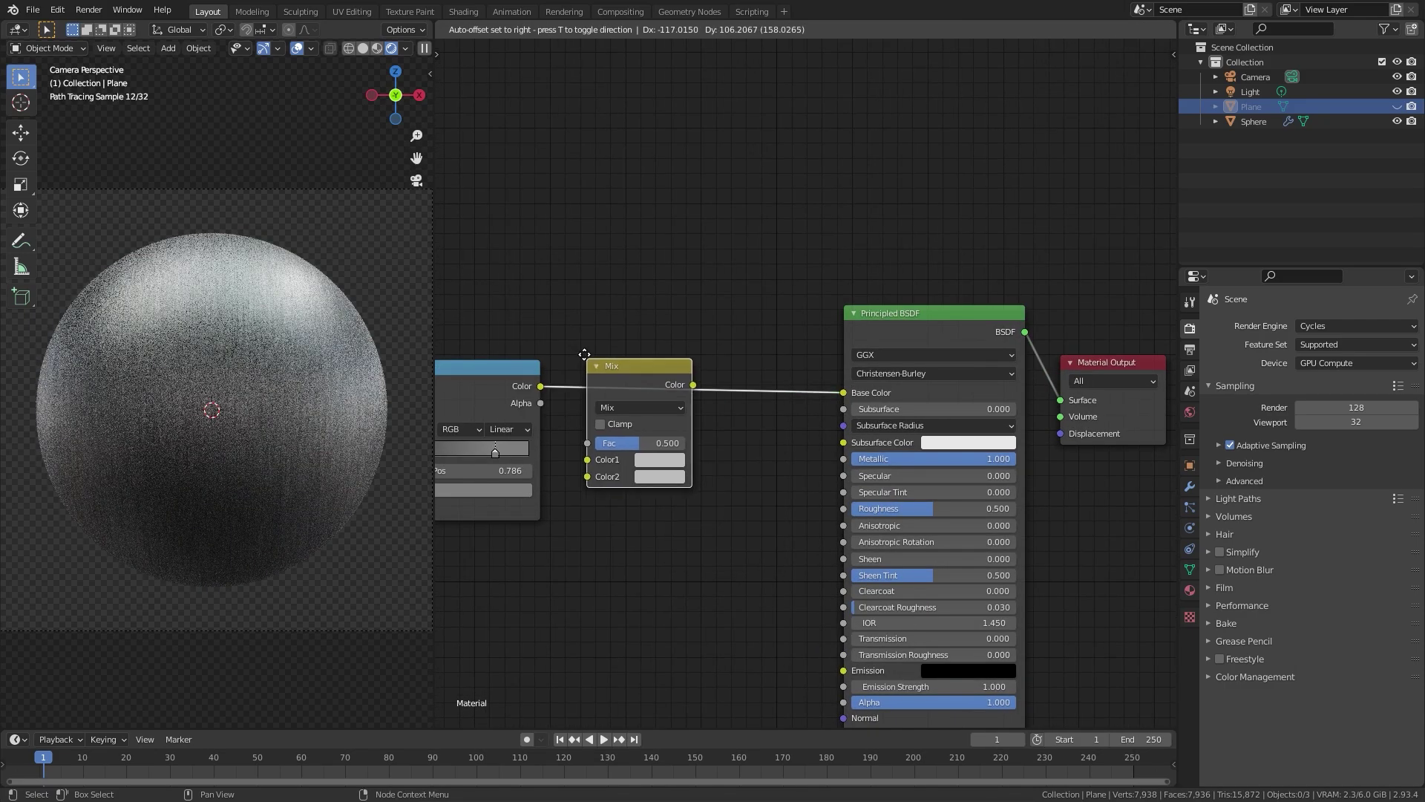
{"action": "left_click", "coordinate": [591, 355]}
Set the new Mix node's blend mode to Multiply and its Fac to 1.000
{"action": "scroll", "coordinate": [591, 371], "scroll_direction": "up", "scroll_amount": 1}
{"action": "left_click", "coordinate": [592, 389]}
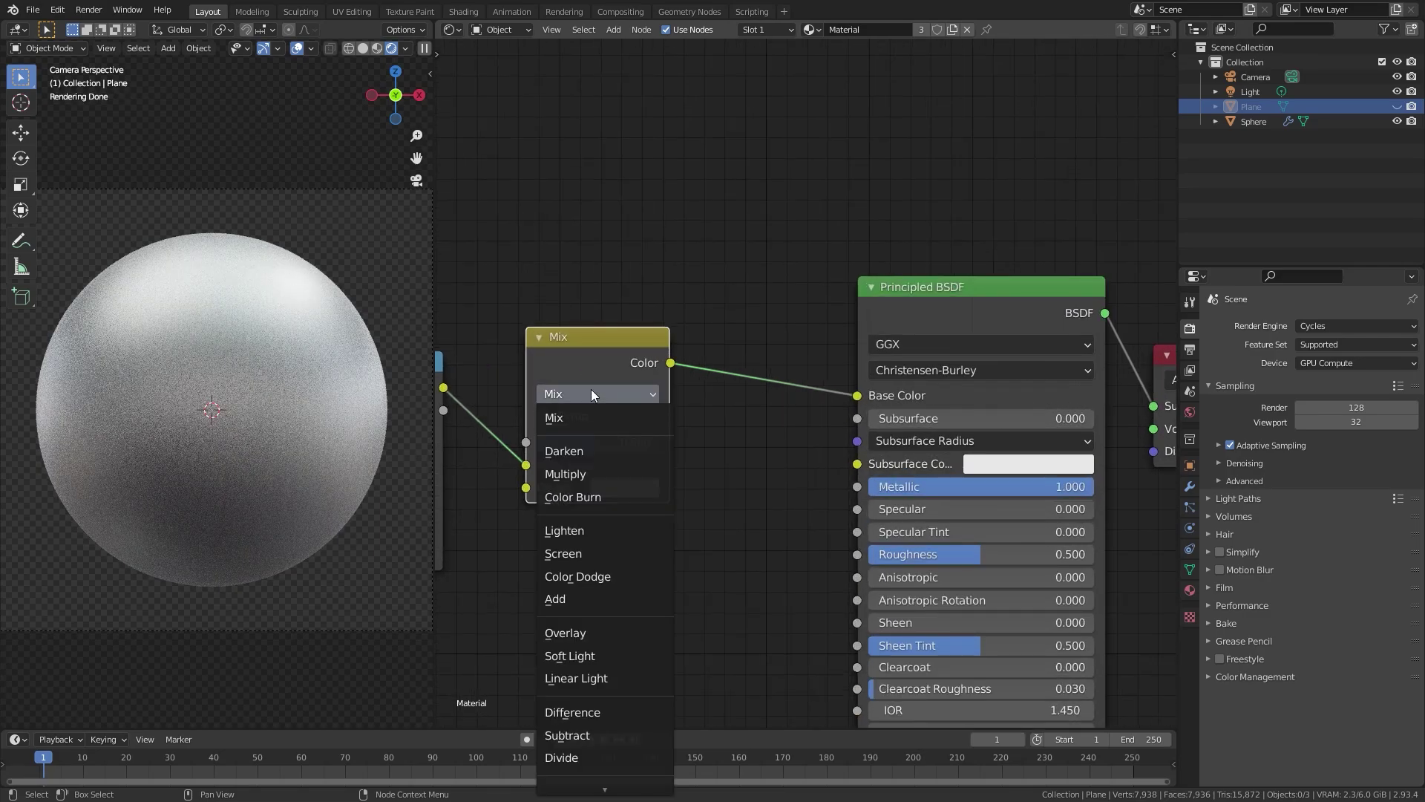
{"action": "left_click", "coordinate": [562, 472]}
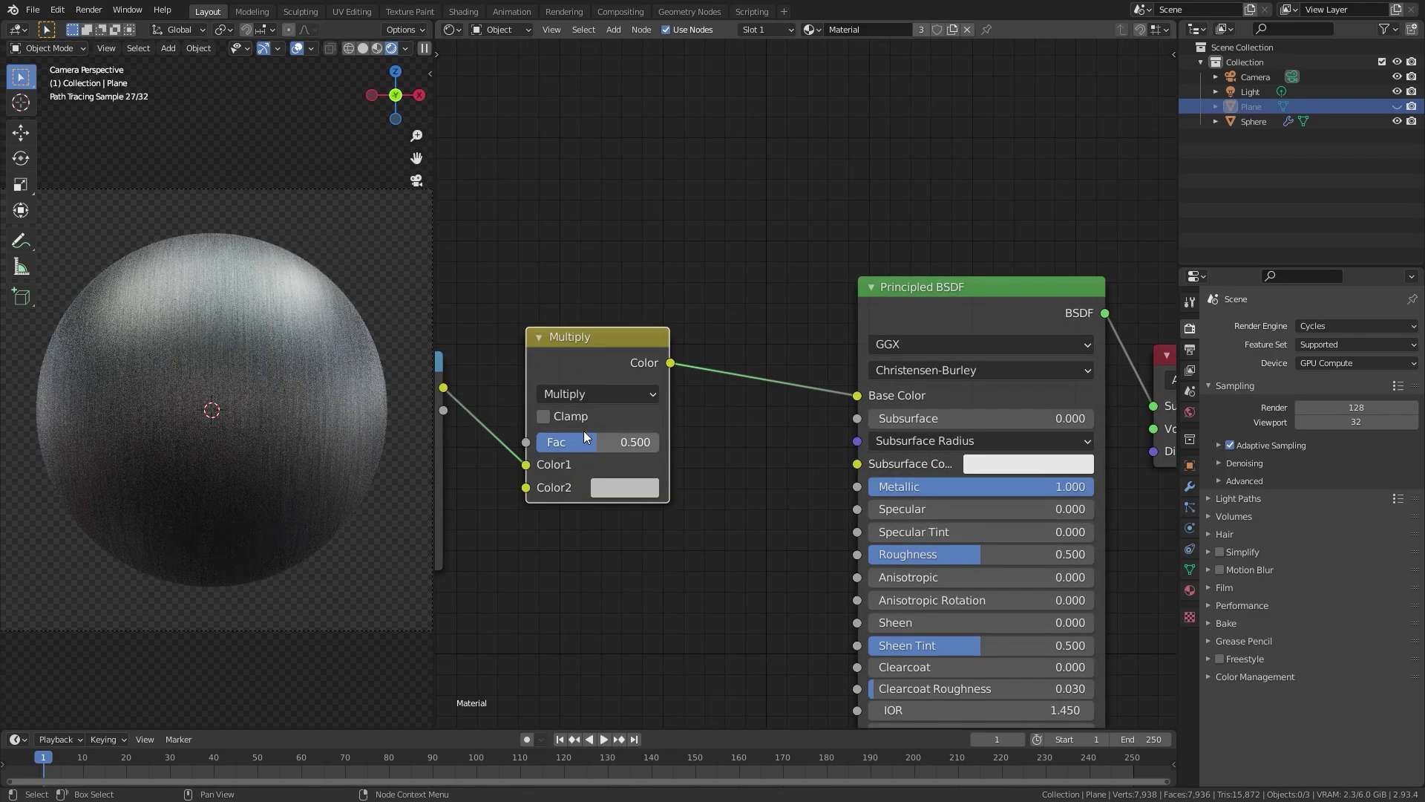
{"action": "middle_click_drag", "start_coordinate": [583, 430], "coordinate": [676, 429]}
{"action": "scroll", "coordinate": [742, 445], "scroll_direction": "up", "scroll_amount": 1}
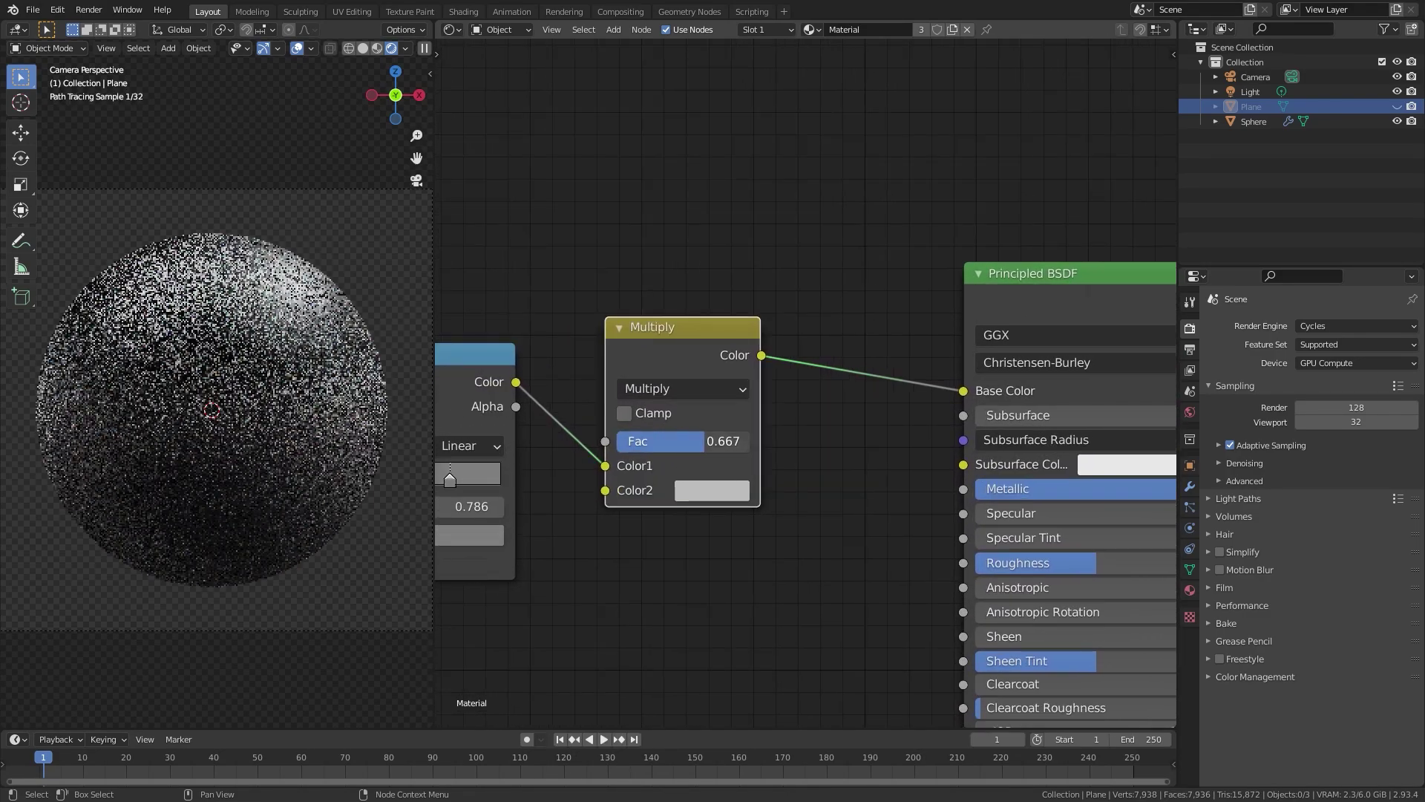
{"action": "left_click", "coordinate": [706, 493]}
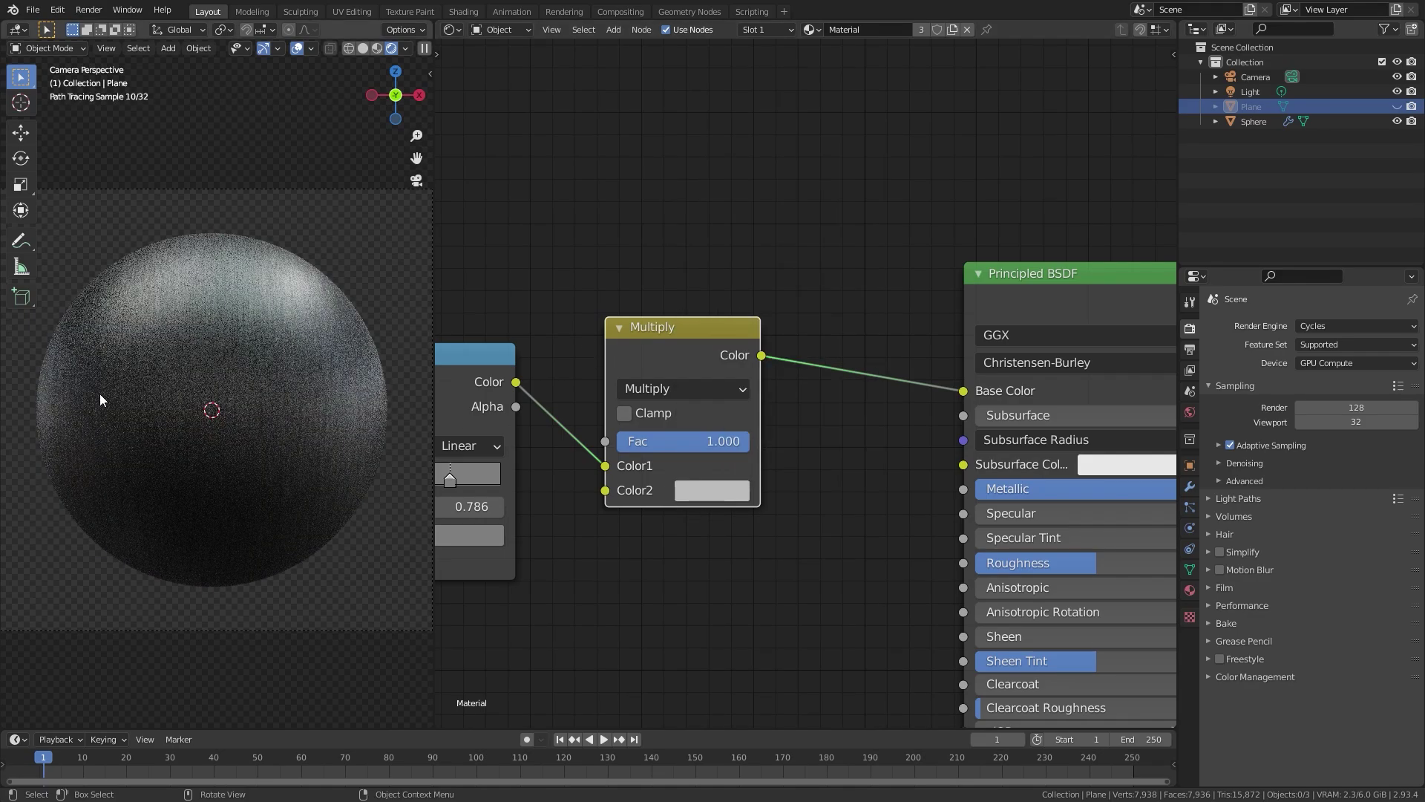
Try pure white as the Multiply node's Color2 and set it to a light grey with value 0.589
{"action": "left_click", "coordinate": [727, 494]}
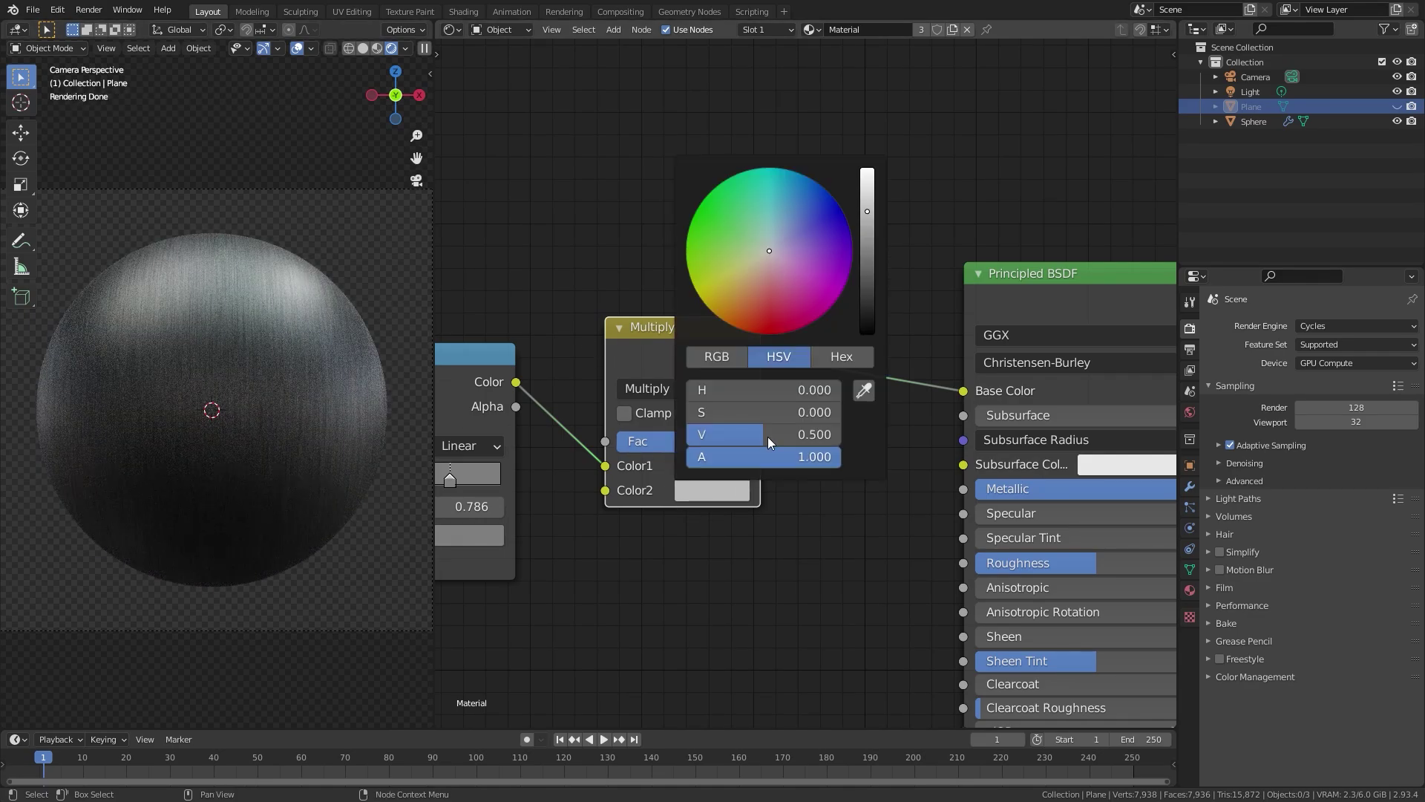
{"action": "left_click_drag", "start_coordinate": [869, 214], "coordinate": [867, 171]}
{"action": "mouse_move", "coordinate": [821, 232]}
{"action": "left_mouse_down"}
{"action": "mouse_move", "coordinate": [793, 251]}
{"action": "mouse_move", "coordinate": [781, 238]}
{"action": "mouse_move", "coordinate": [792, 220]}
{"action": "mouse_move", "coordinate": [769, 250]}
{"action": "left_mouse_up"}
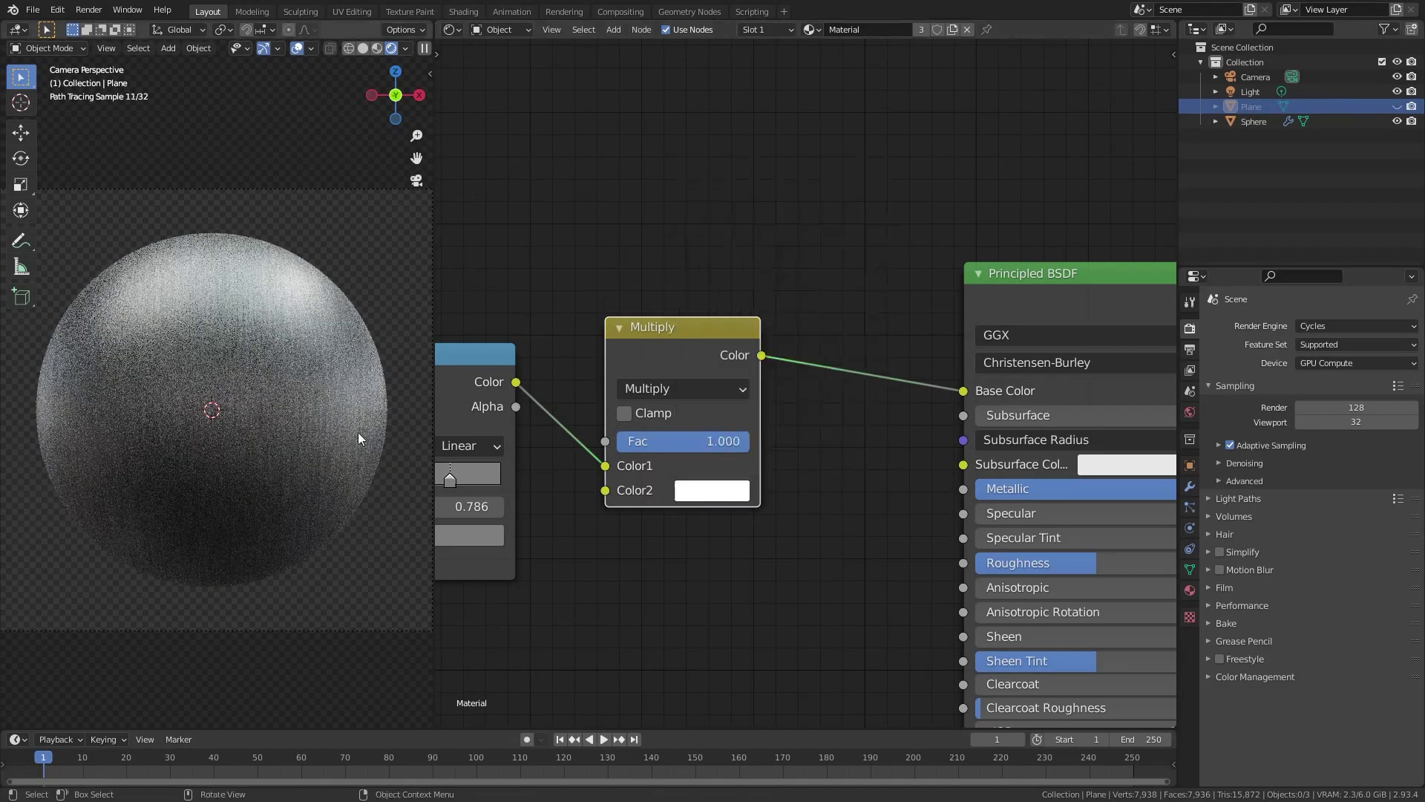
{"action": "left_click", "coordinate": [728, 494]}
{"action": "left_click", "coordinate": [864, 202]}
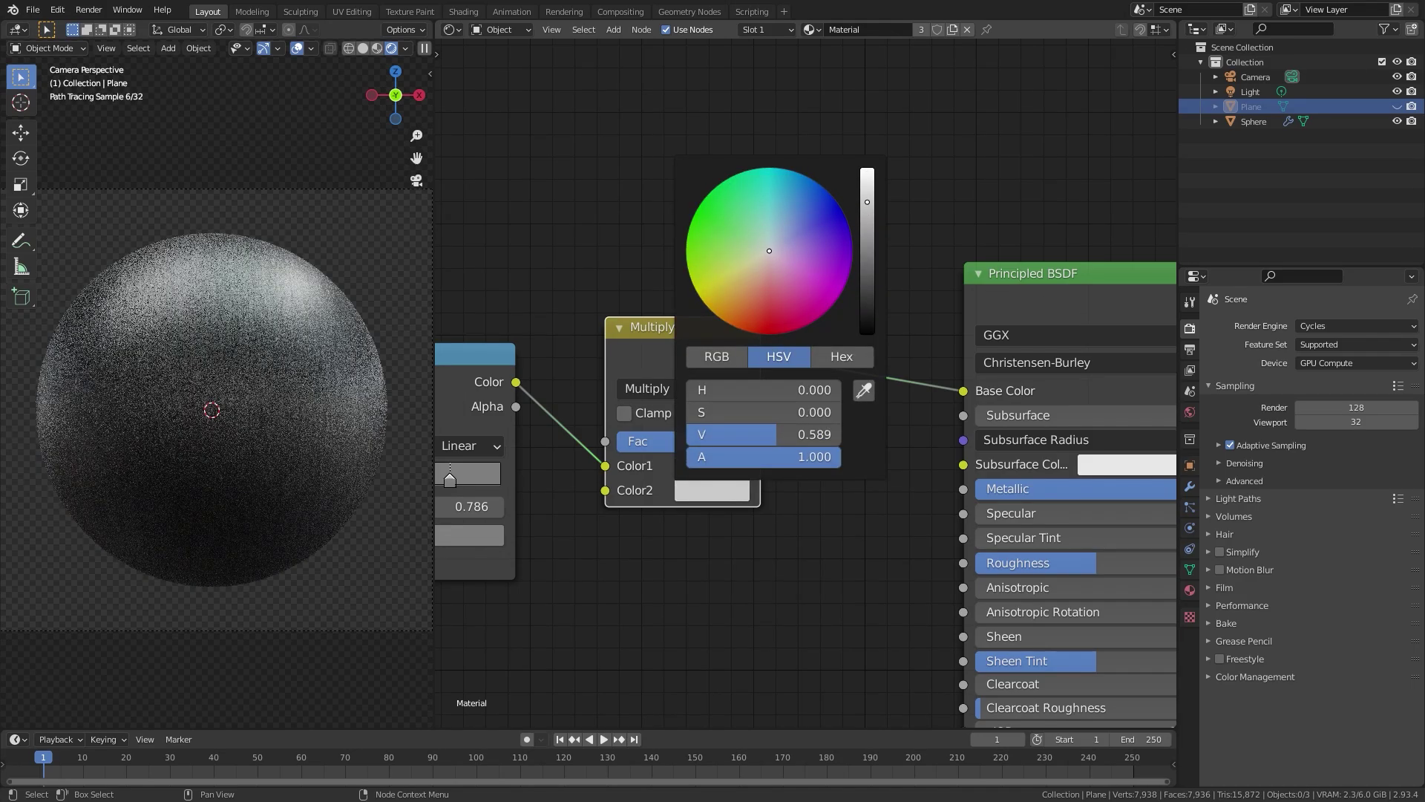
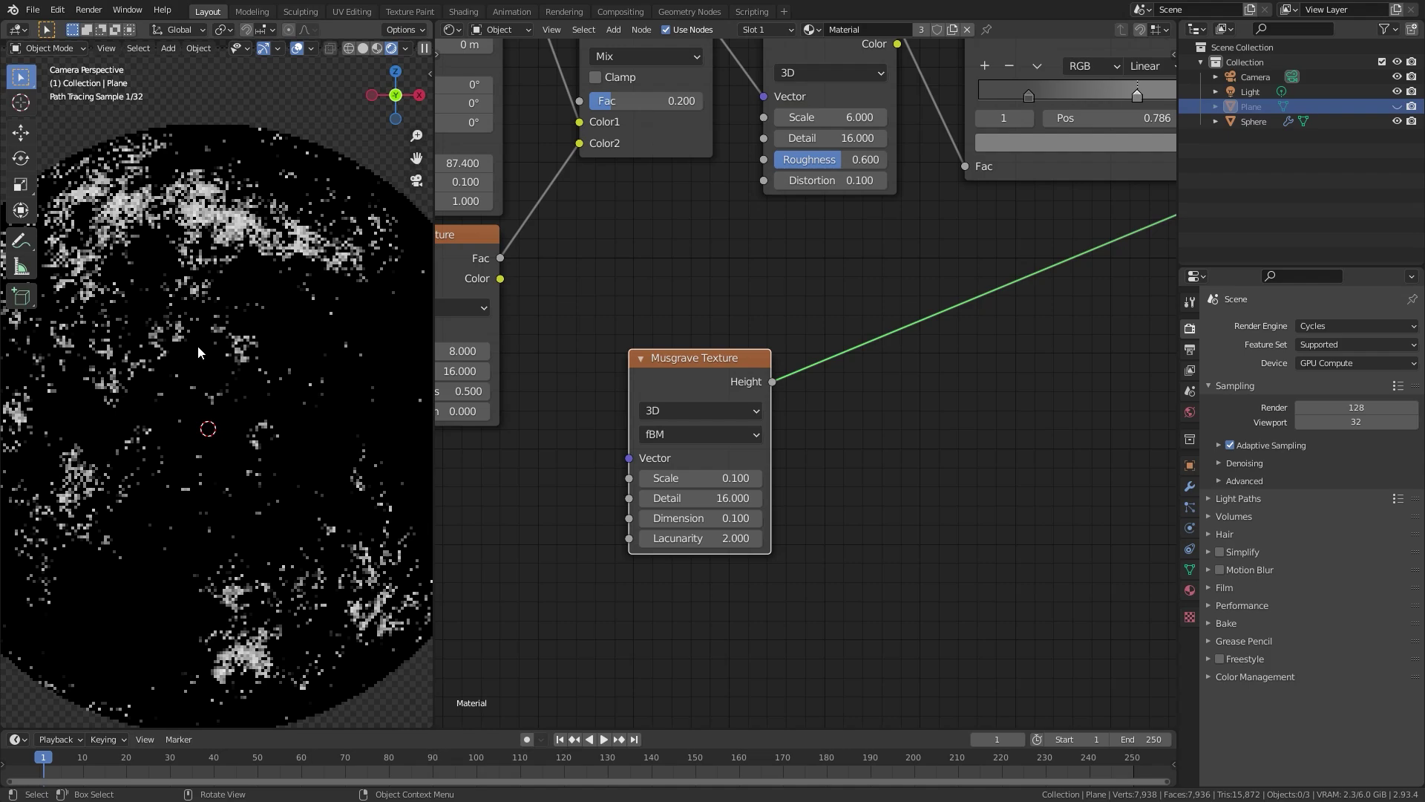
Connect the Texture Coordinate's Object output to the Musgrave Texture's Vector input
{"action": "middle_click_drag", "start_coordinate": [514, 469], "coordinate": [561, 346]}
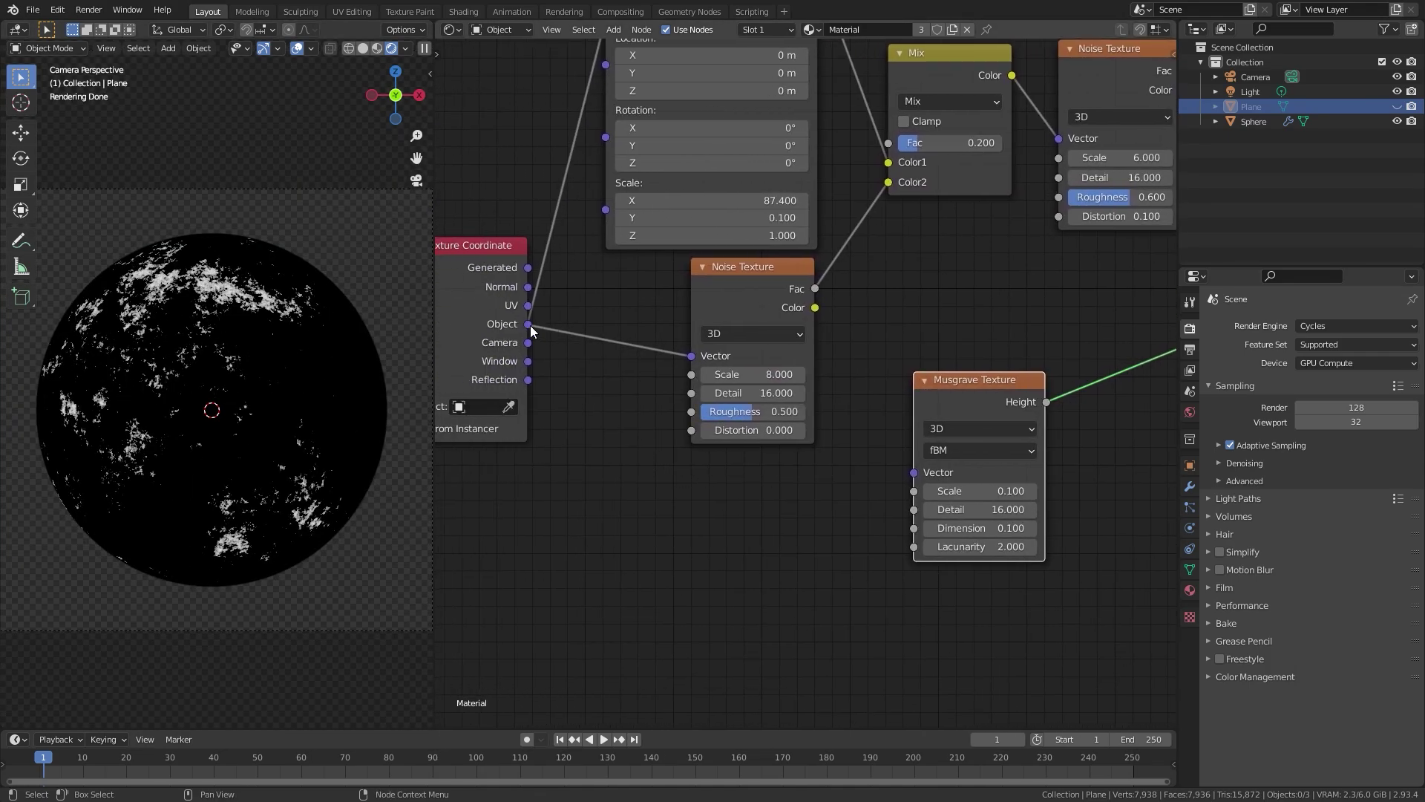
{"action": "left_click_drag", "start_coordinate": [528, 324], "coordinate": [918, 476]}
{"action": "middle_click_drag", "start_coordinate": [1127, 416], "coordinate": [857, 423]}
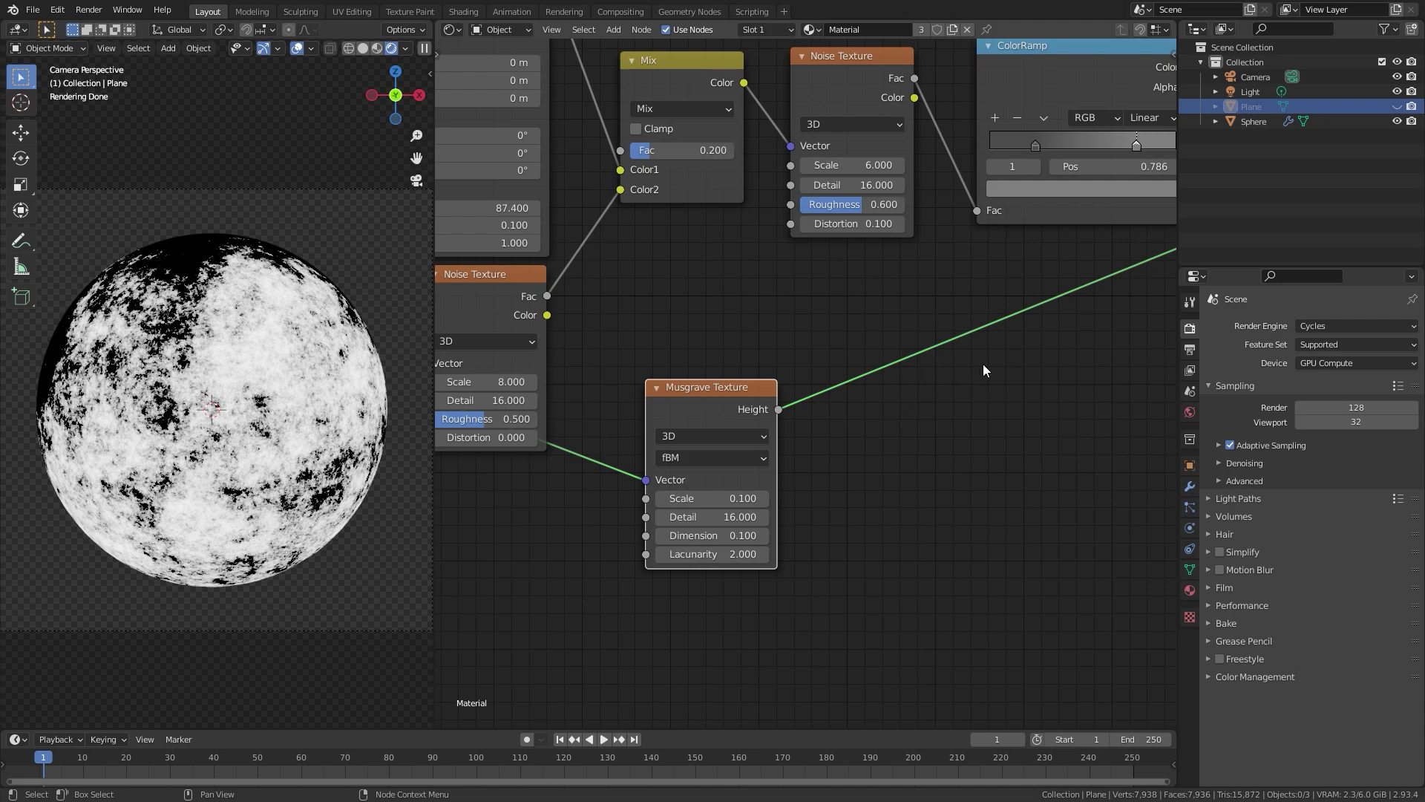
Insert a ColorRamp node on the Musgrave Texture's Height output link
{"action": "middle_click_drag", "start_coordinate": [1063, 384], "coordinate": [817, 386]}
{"action": "key", "text": "shift+a"}
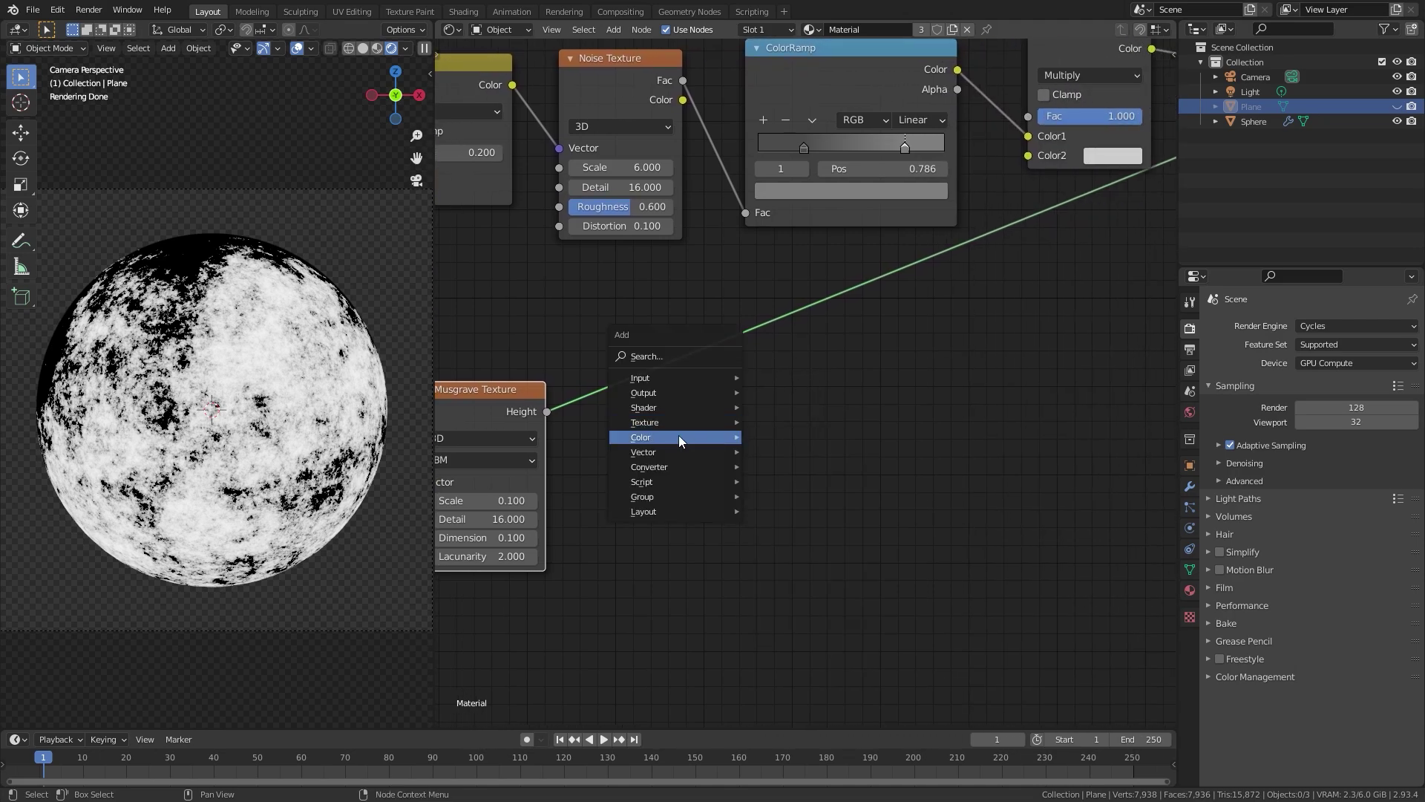
{"action": "mouse_move", "coordinate": [651, 471]}
{"action": "left_click", "coordinate": [784, 497]}
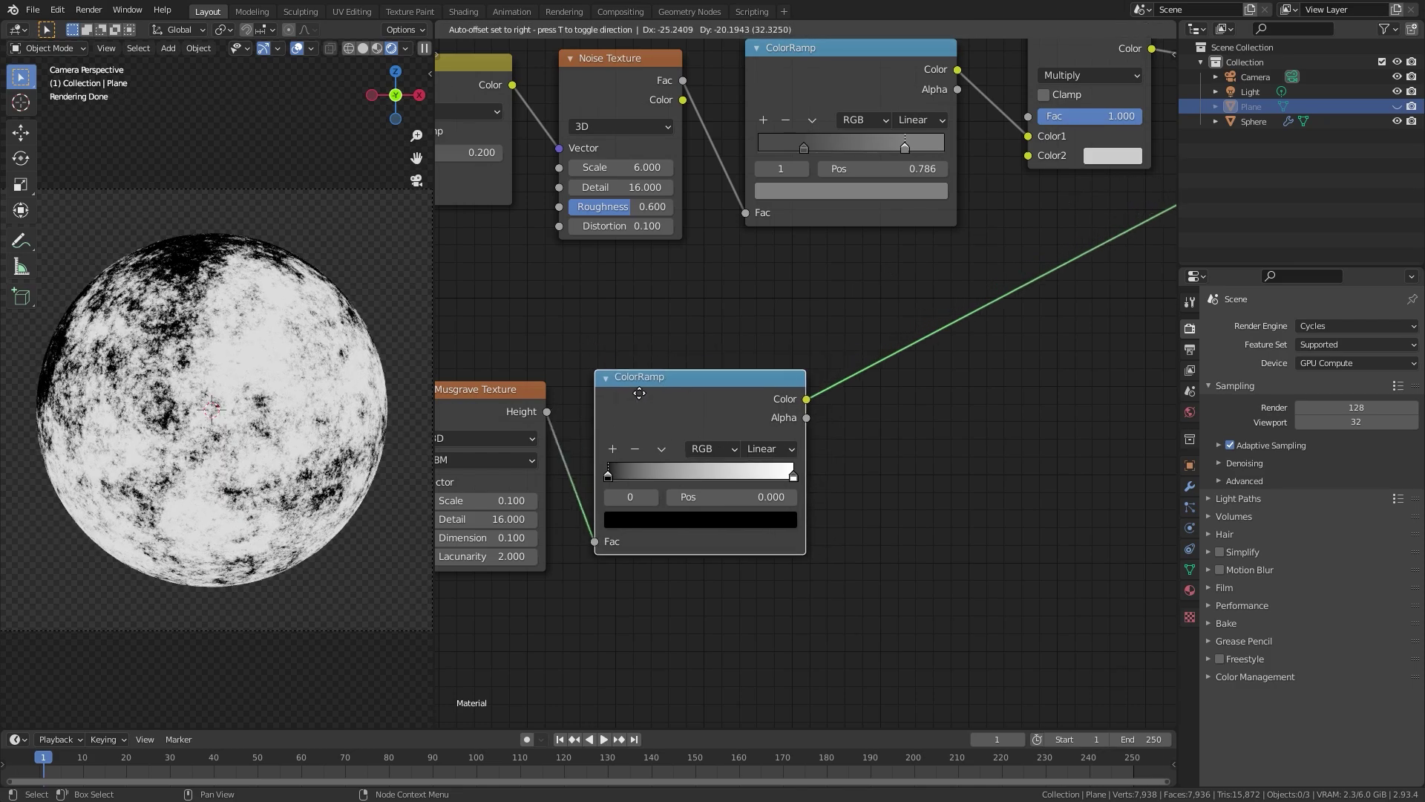
{"action": "left_click", "coordinate": [674, 372]}
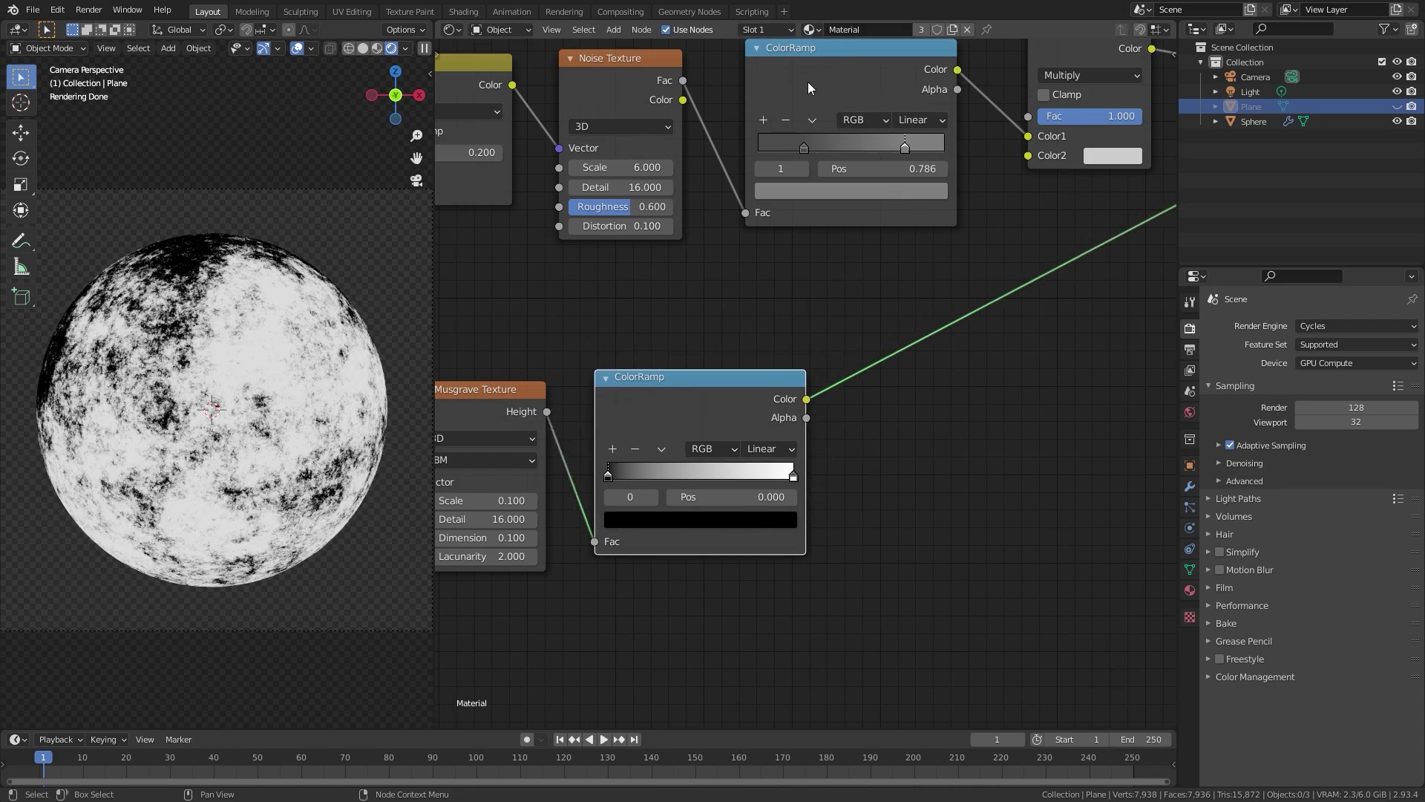
Recolour the Musgrave ColorRamp's black stop to dark grey with value 0.044 and its white stop to medium grey
{"action": "scroll", "coordinate": [591, 483], "scroll_direction": "up", "scroll_amount": 1}
{"action": "left_click", "coordinate": [571, 492]}
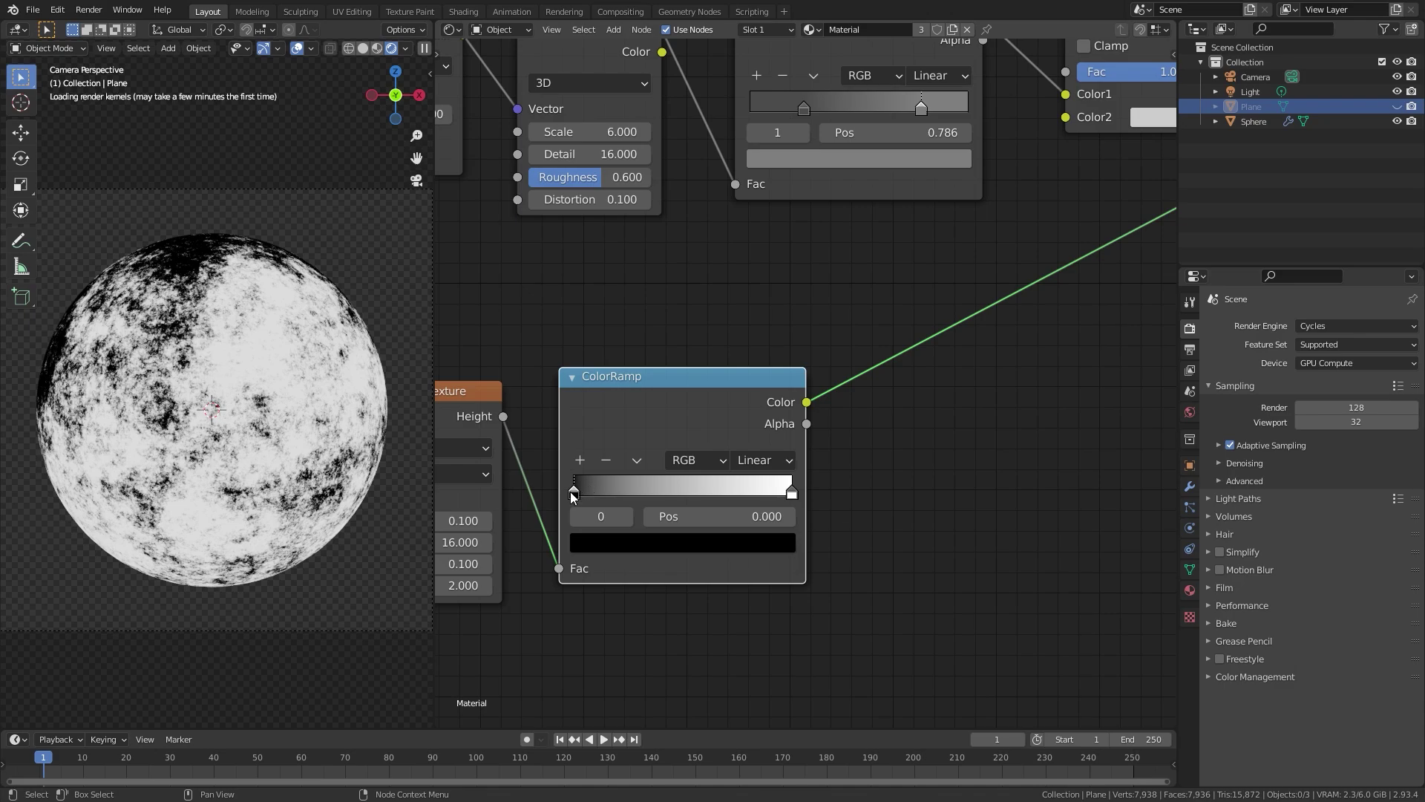
{"action": "left_click", "coordinate": [606, 542]}
{"action": "left_click_drag", "start_coordinate": [740, 380], "coordinate": [747, 363]}
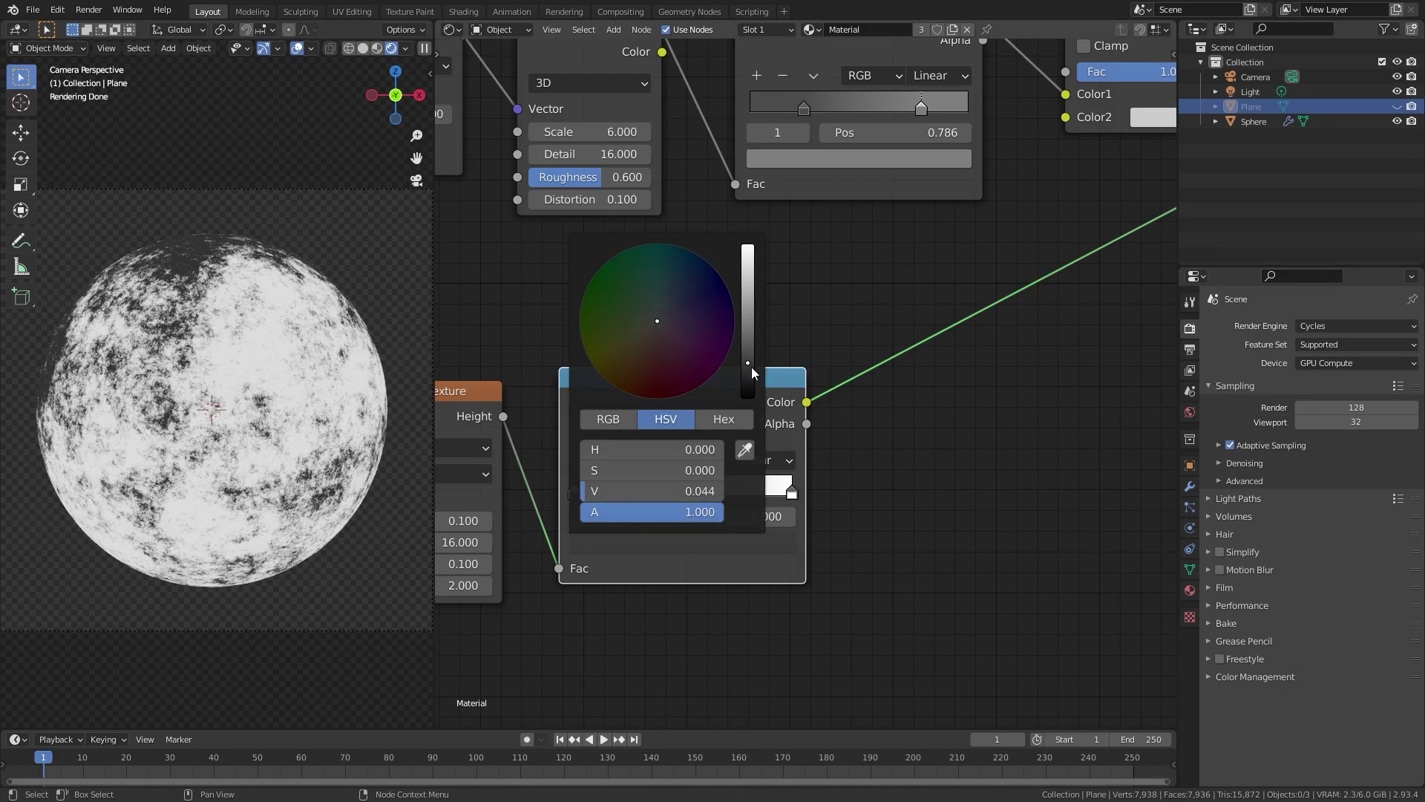
{"action": "left_click", "coordinate": [792, 493]}
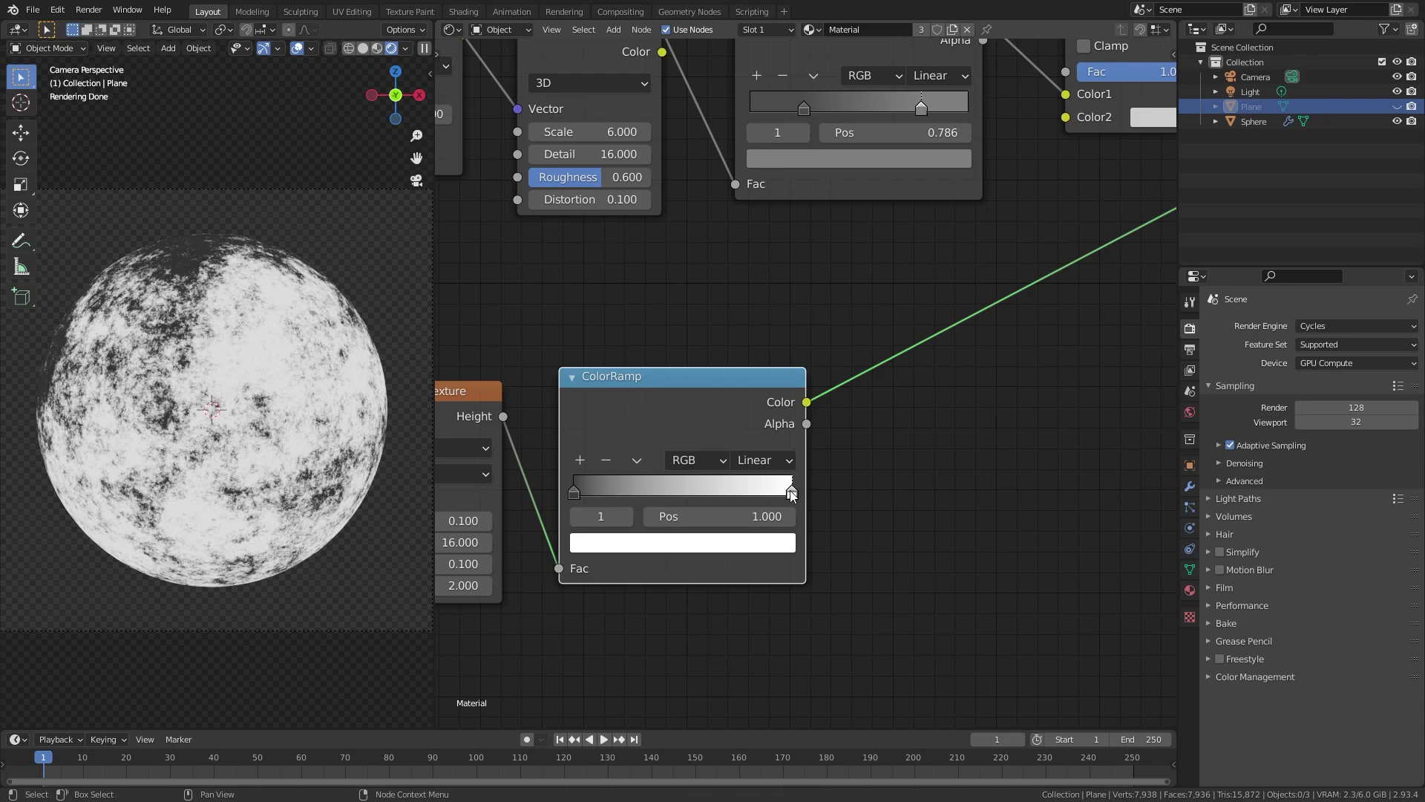
{"action": "left_click", "coordinate": [748, 547]}
{"action": "left_click_drag", "start_coordinate": [750, 311], "coordinate": [748, 335]}
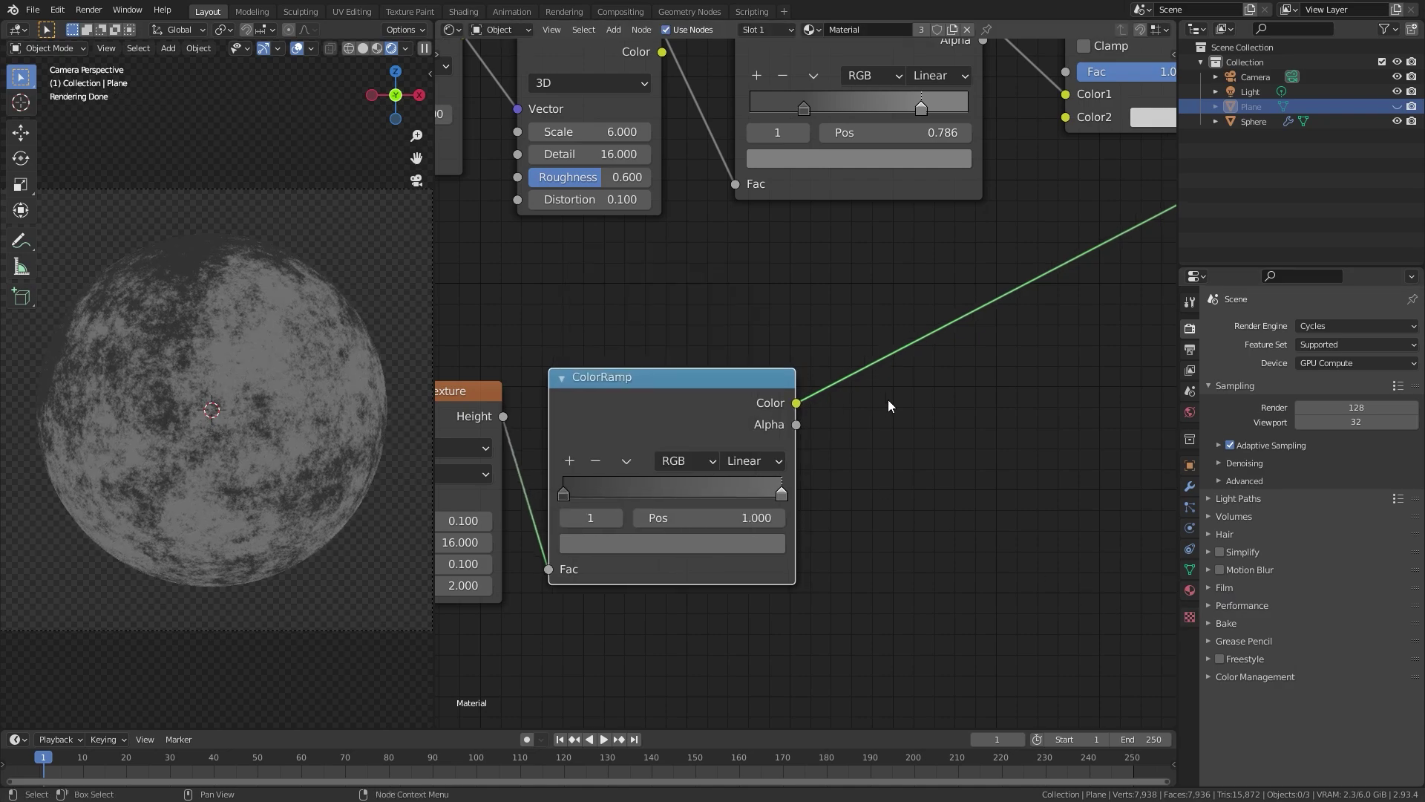
Connect the Musgrave ColorRamp's Color to the Principled BSDF's Roughness and output the shader to Material Output
{"action": "scroll", "coordinate": [891, 407], "scroll_direction": "down", "scroll_amount": 1}
{"action": "middle_click_drag", "start_coordinate": [891, 407], "coordinate": [648, 407]}
{"action": "scroll", "coordinate": [648, 406], "scroll_direction": "down", "scroll_amount": 1}
{"action": "left_click_drag", "start_coordinate": [583, 406], "coordinate": [1058, 233]}
{"action": "middle_click_drag", "start_coordinate": [1023, 235], "coordinate": [808, 362]}
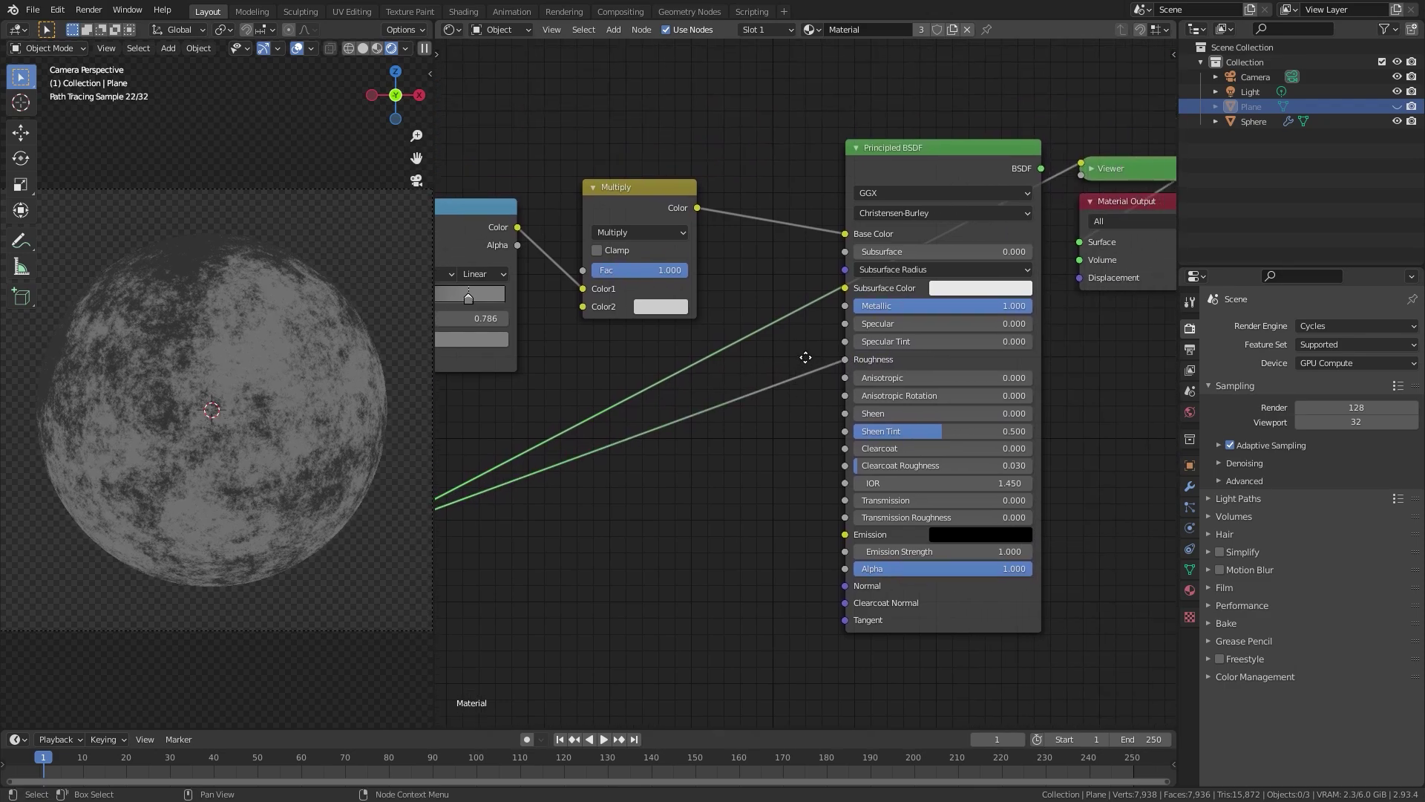
{"action": "left_click", "coordinate": [941, 169], "text": "ctrl+shift"}
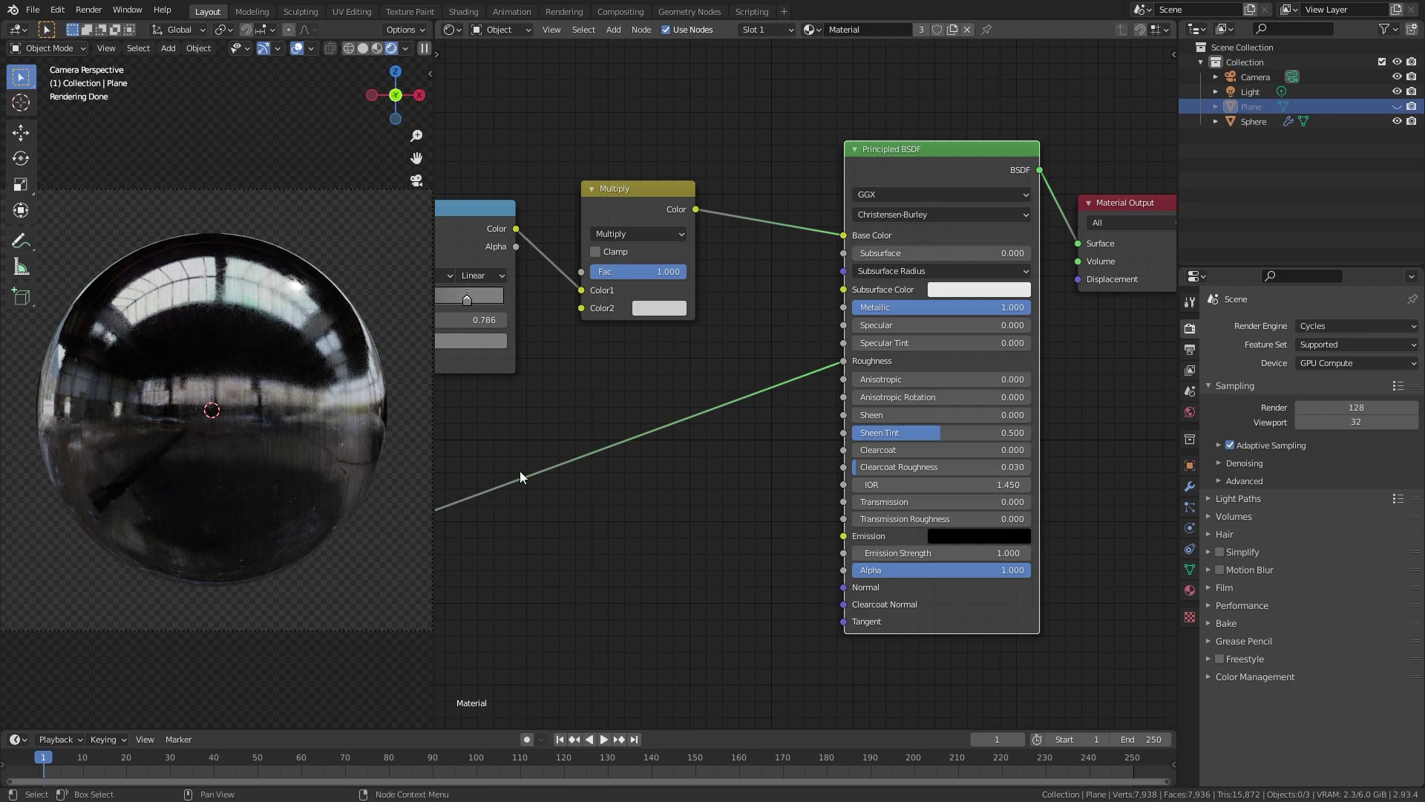
Insert a Math node set to Multiply on the link between the Musgrave ColorRamp and the Roughness input
{"action": "scroll", "coordinate": [307, 340], "scroll_direction": "up", "scroll_amount": 2}
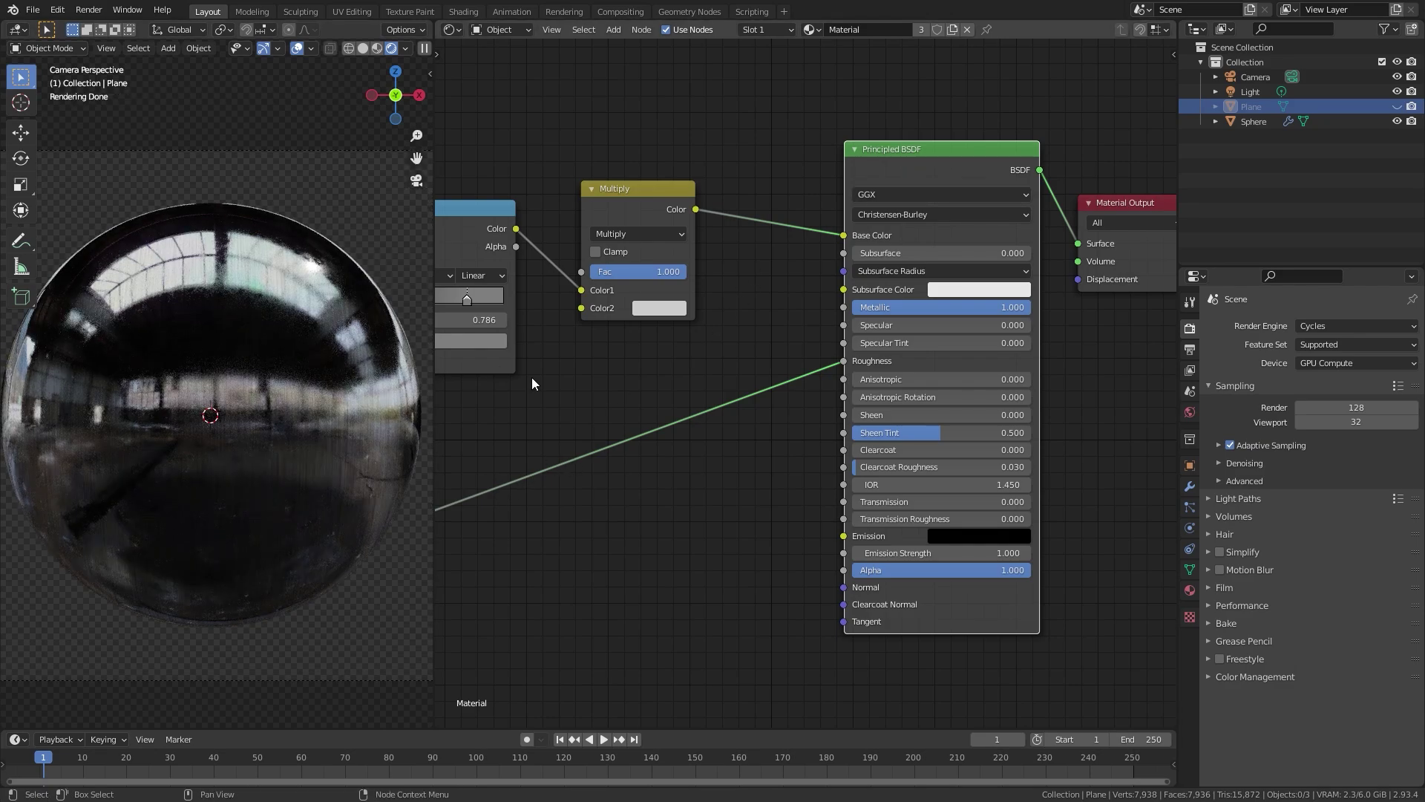
{"action": "middle_click_drag", "start_coordinate": [531, 378], "coordinate": [899, 290]}
{"action": "key", "text": "shift+a"}
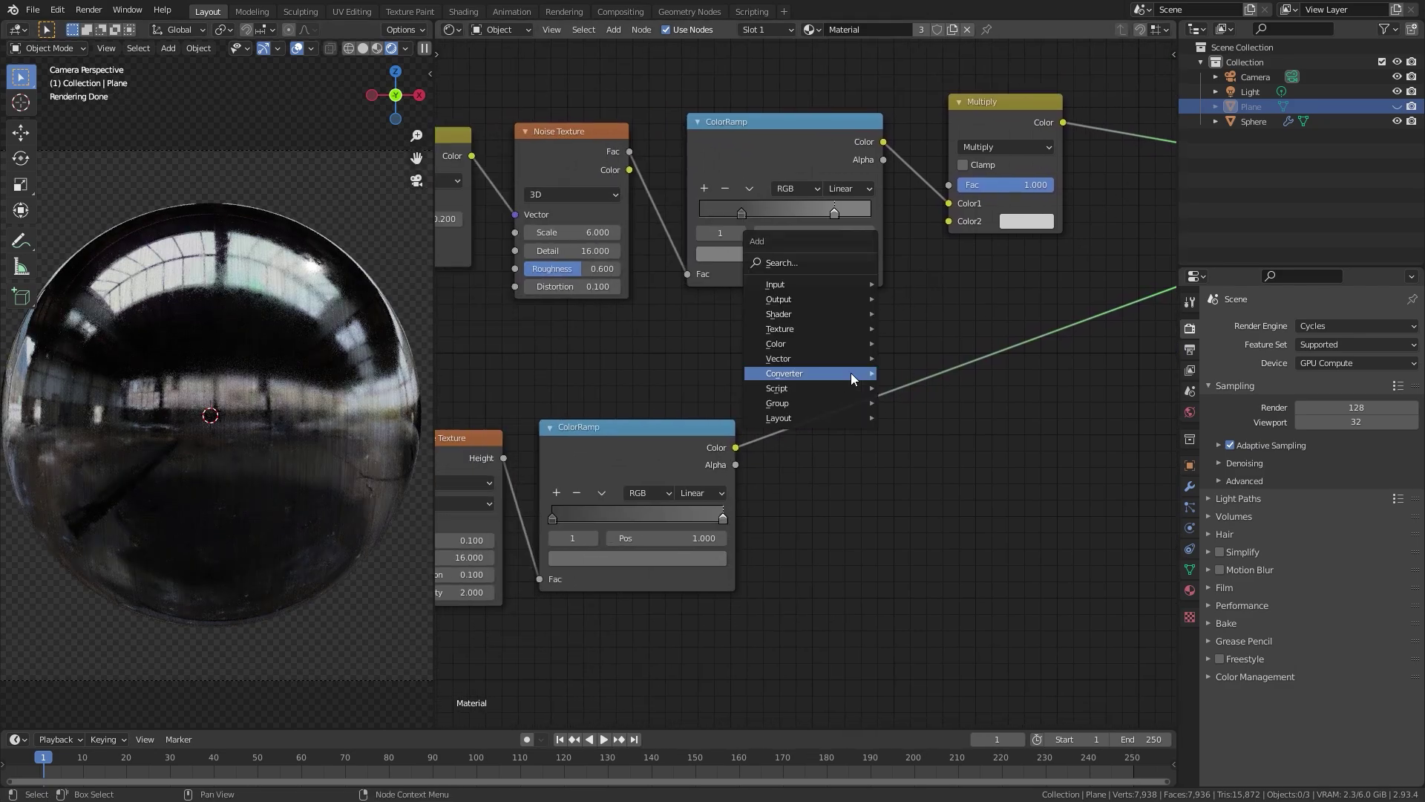
{"action": "mouse_move", "coordinate": [782, 374]}
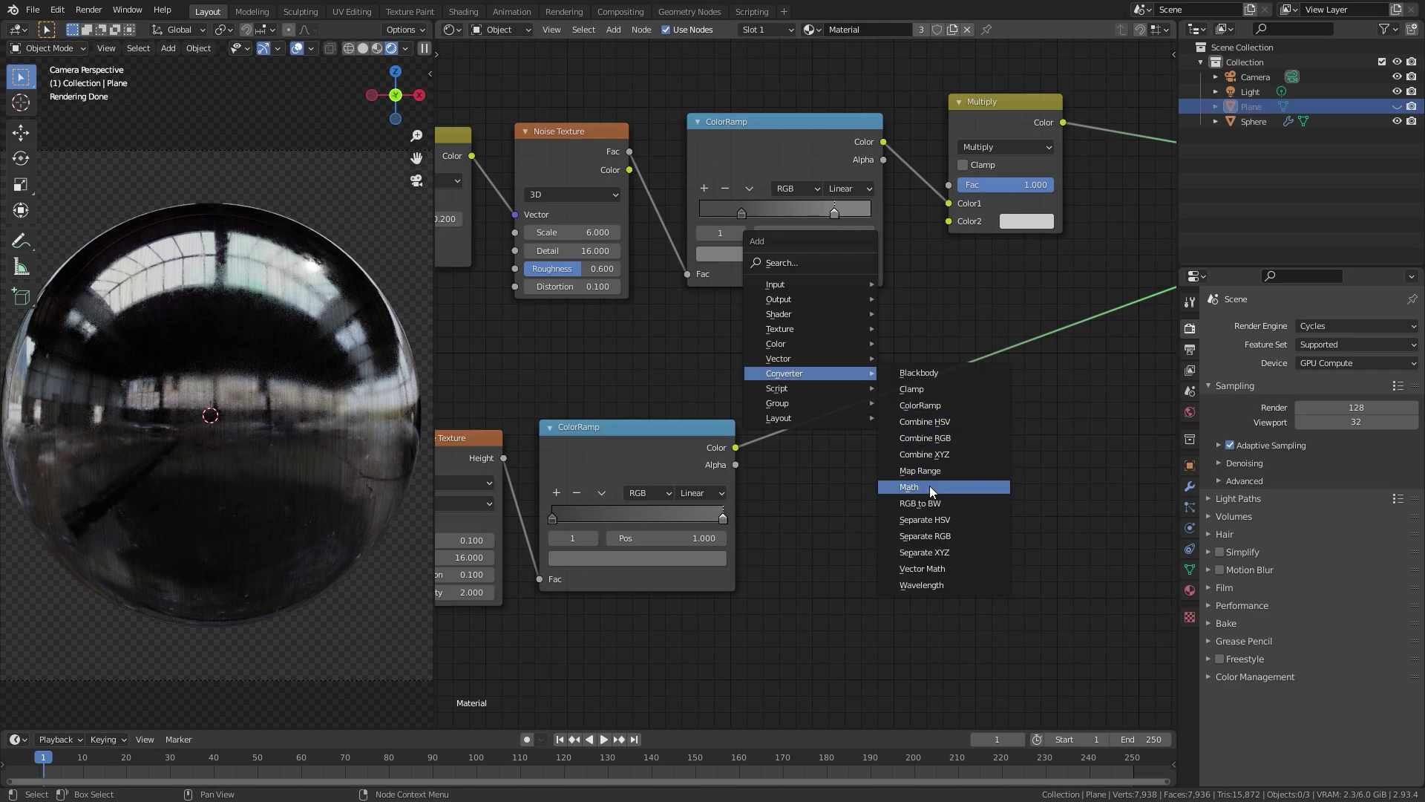
{"action": "left_click", "coordinate": [909, 487]}
{"action": "left_click", "coordinate": [861, 455]}
{"action": "left_click", "coordinate": [862, 455]}
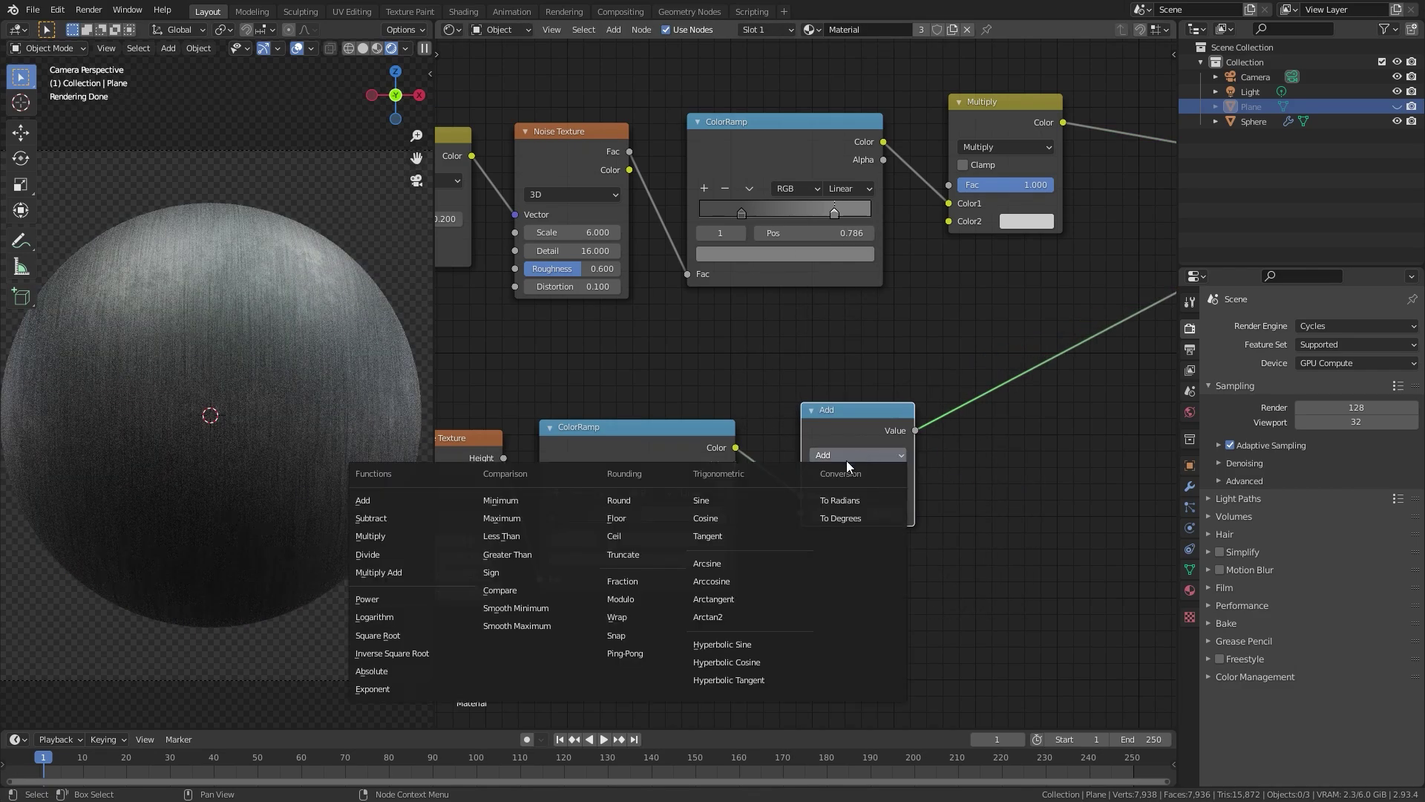
{"action": "left_click", "coordinate": [368, 536]}
{"action": "scroll", "coordinate": [765, 440], "scroll_direction": "up", "scroll_amount": 1}
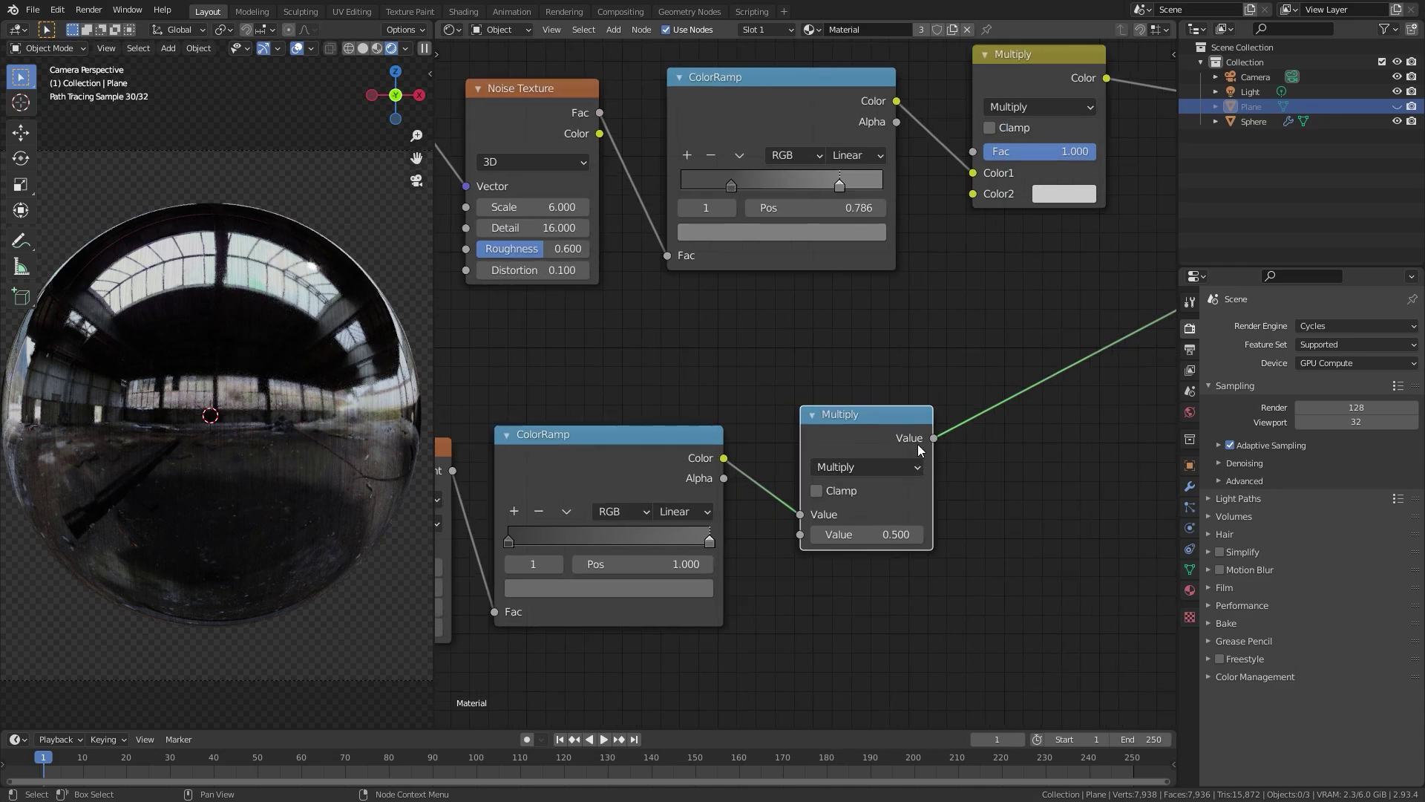
{"action": "left_click_drag", "start_coordinate": [876, 448], "coordinate": [856, 450]}
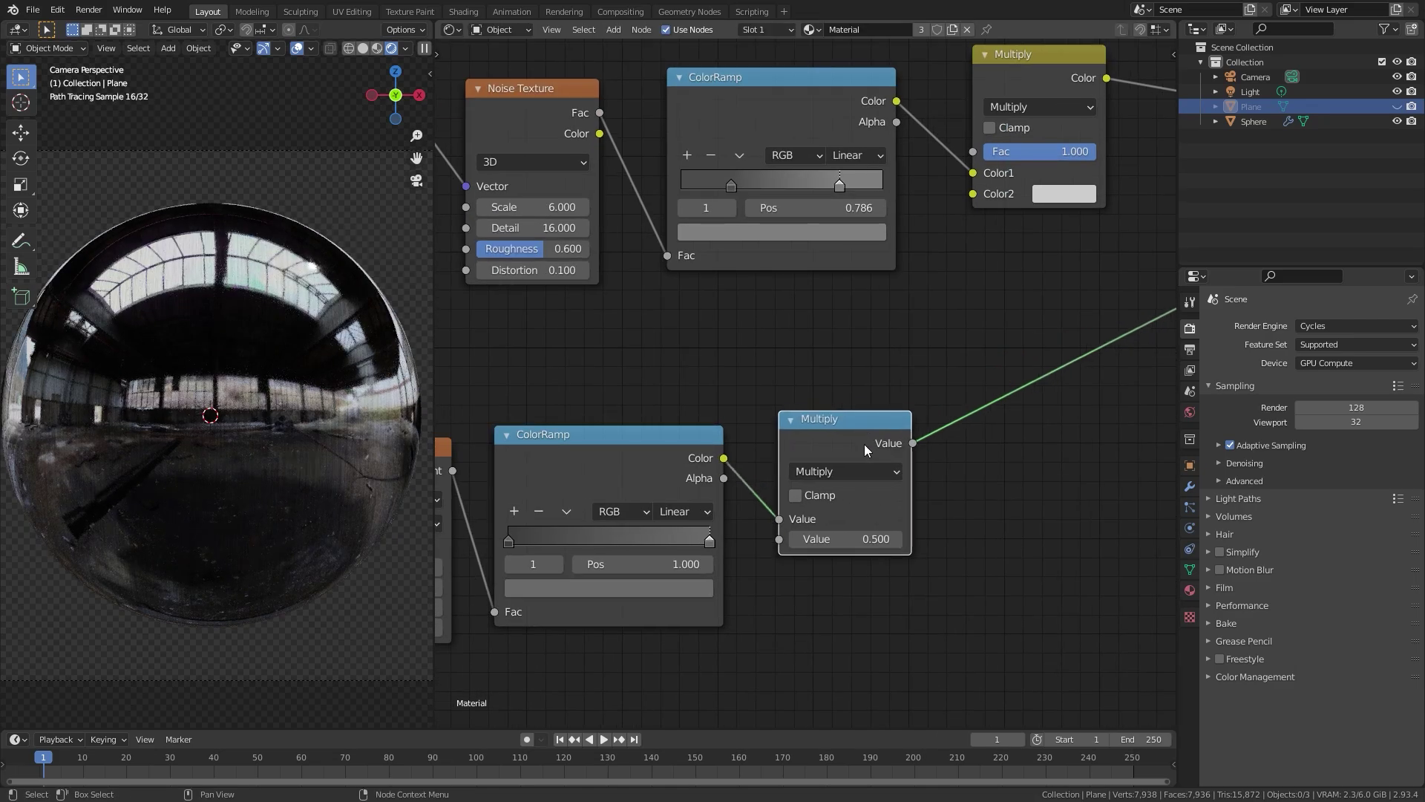
Test 5 and 2.4 as the Math Multiply node's value and set it to 2.9
{"action": "double_click", "coordinate": [850, 538]}
{"action": "type", "text": "5"}
{"action": "key", "text": "Return"}
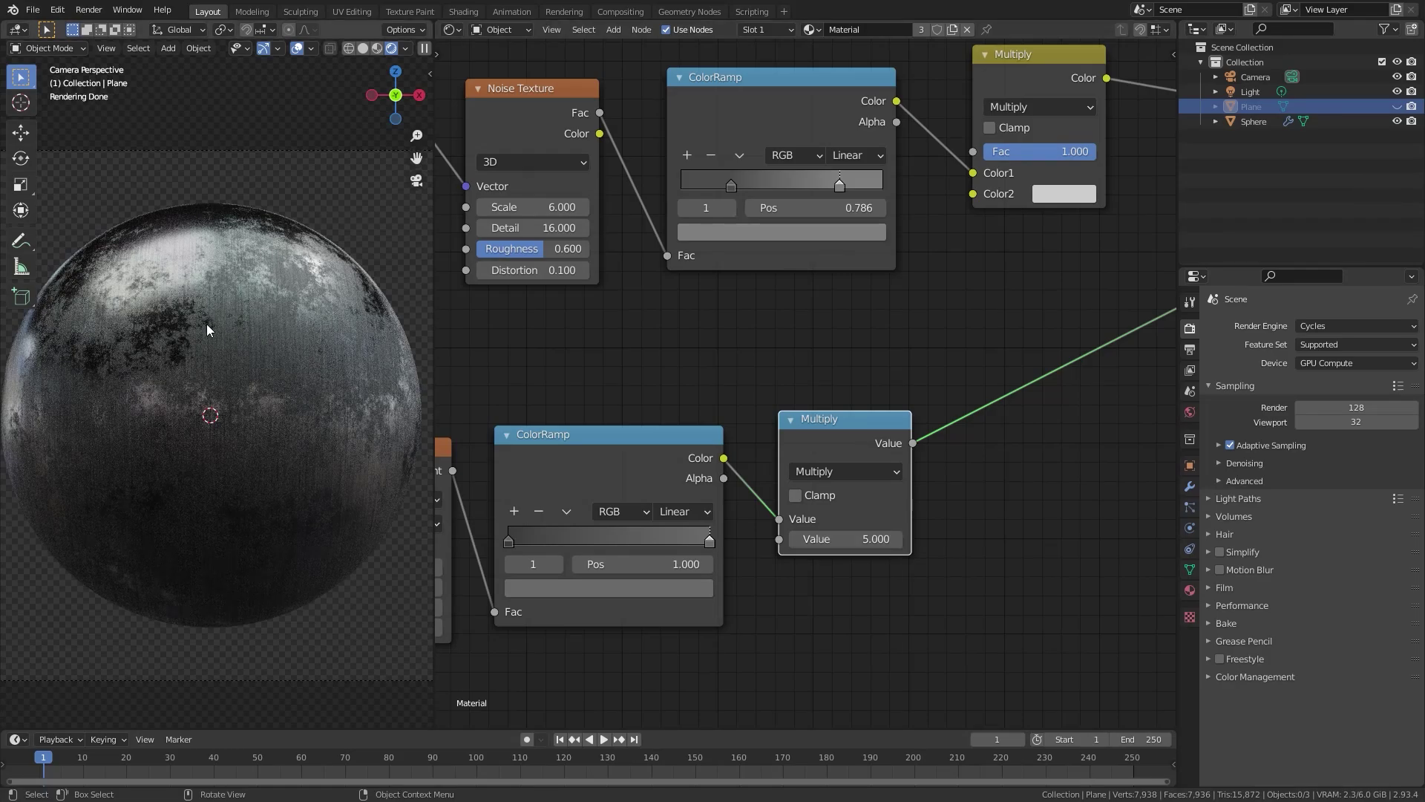
{"action": "scroll", "coordinate": [764, 461], "scroll_direction": "up", "scroll_amount": 1}
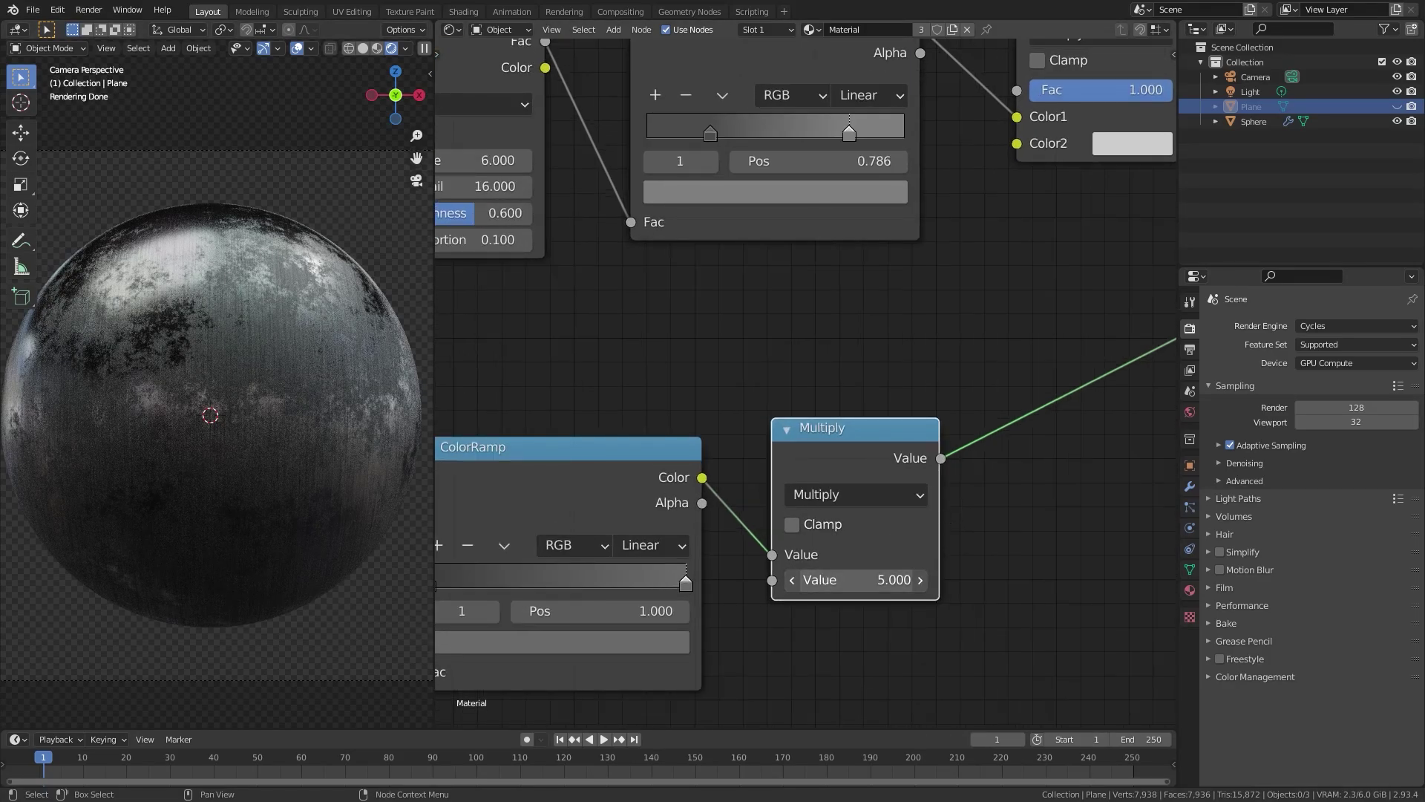
{"action": "left_click_drag", "start_coordinate": [854, 580], "coordinate": [795, 580]}
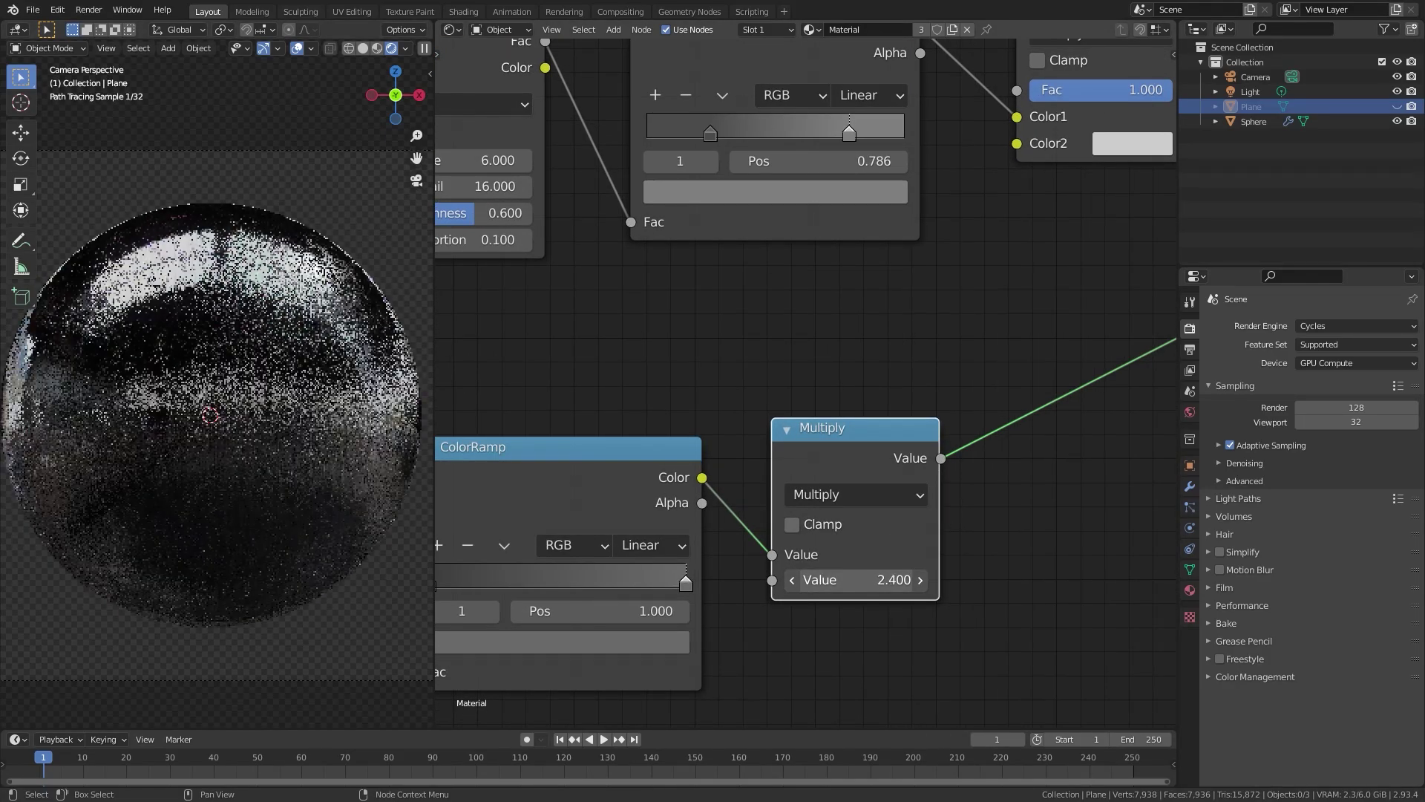
{"action": "left_click", "coordinate": [868, 580]}
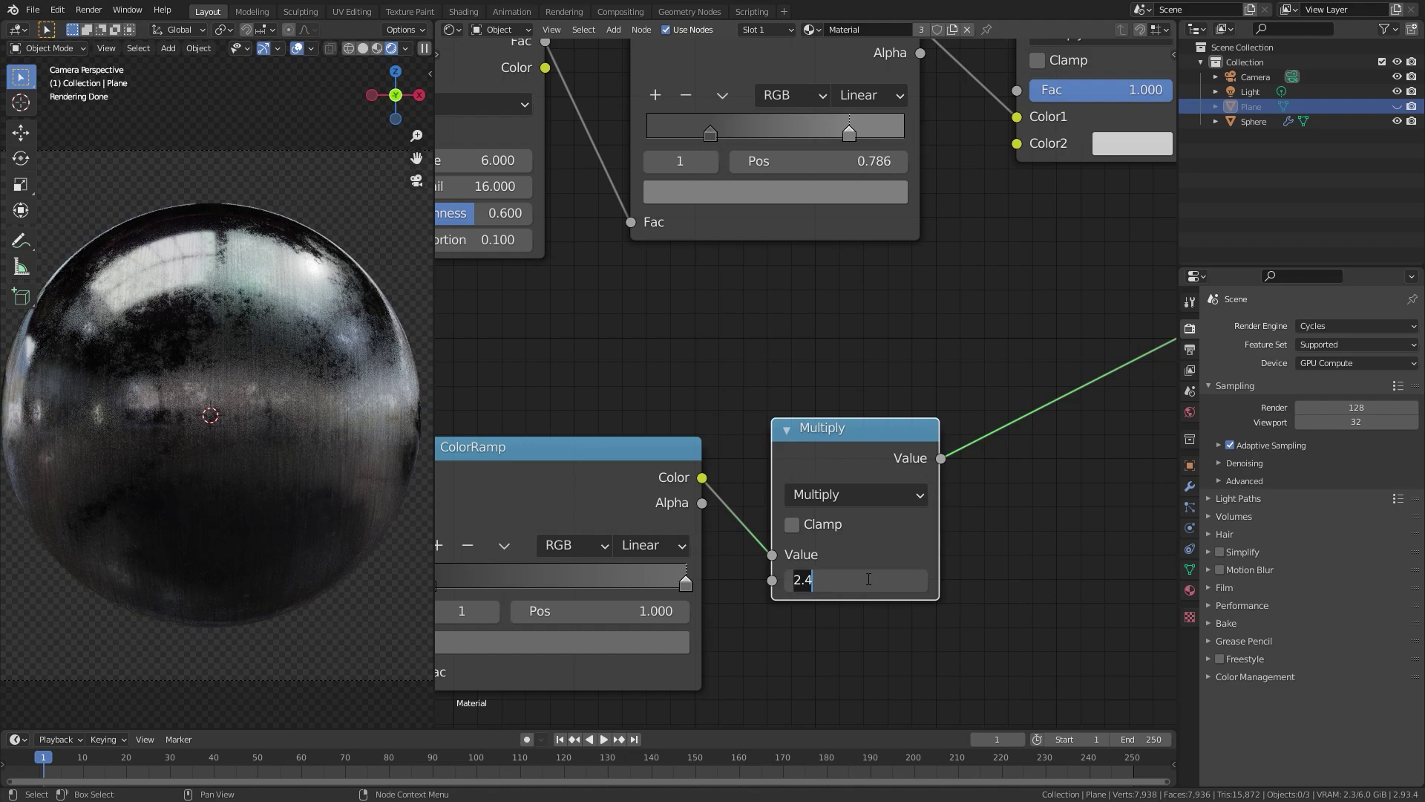
{"action": "type", "text": "2.9"}
{"action": "key", "text": "Return"}
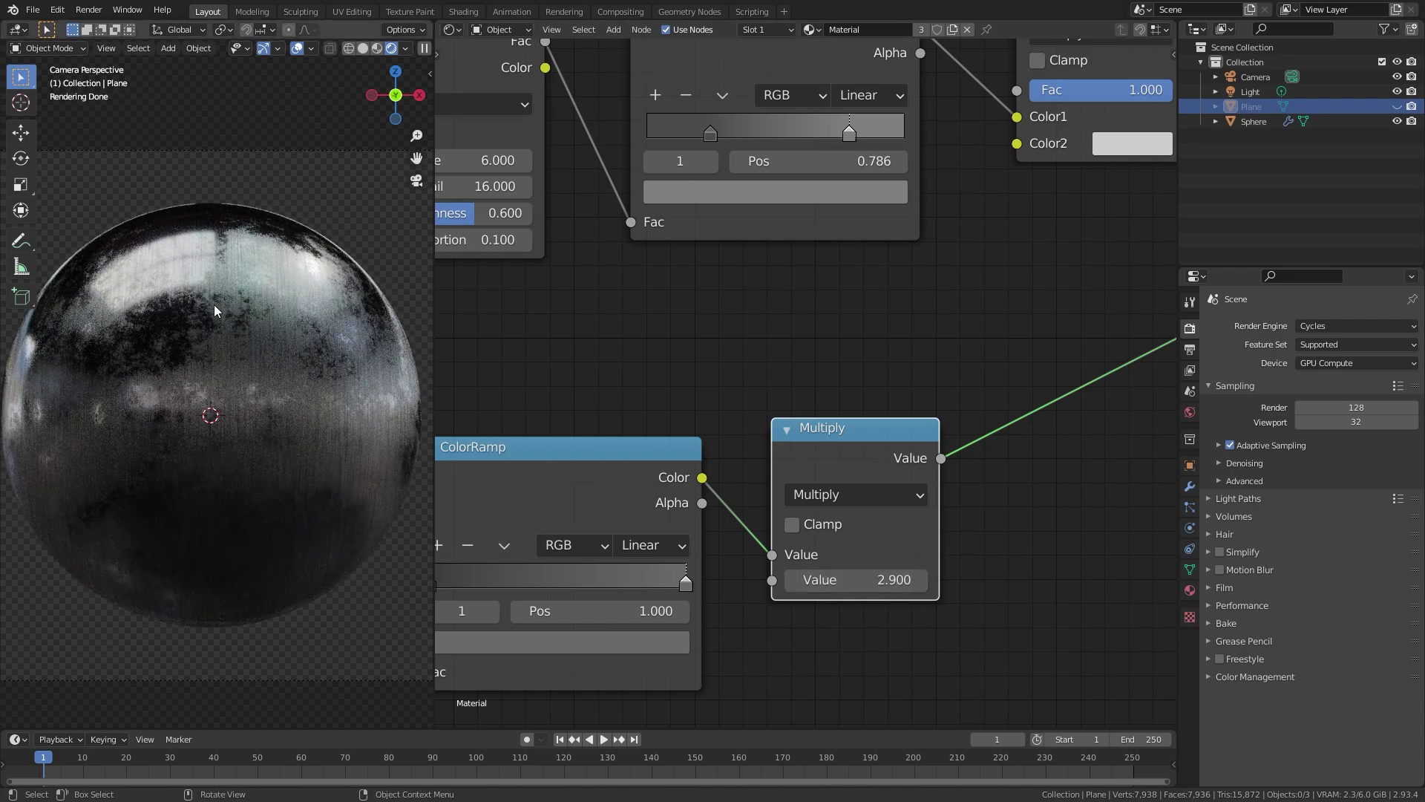
Duplicate the base colour Multiply node and insert the copy between it and the Principled BSDF's Base Color
{"action": "scroll", "coordinate": [805, 524], "scroll_direction": "down", "scroll_amount": 3}
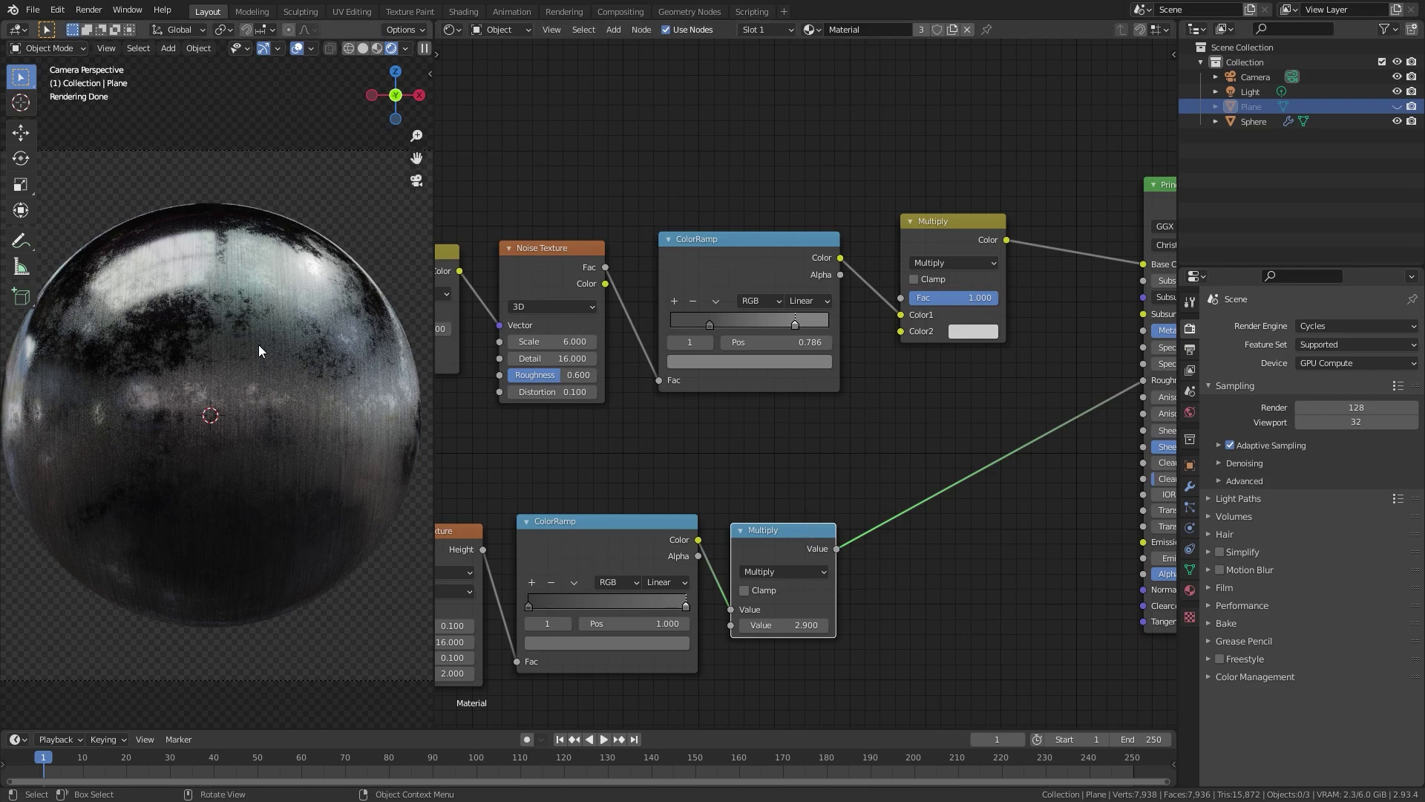
{"action": "scroll", "coordinate": [869, 292], "scroll_direction": "up", "scroll_amount": 2}
{"action": "left_click_drag", "start_coordinate": [849, 290], "coordinate": [804, 297]}
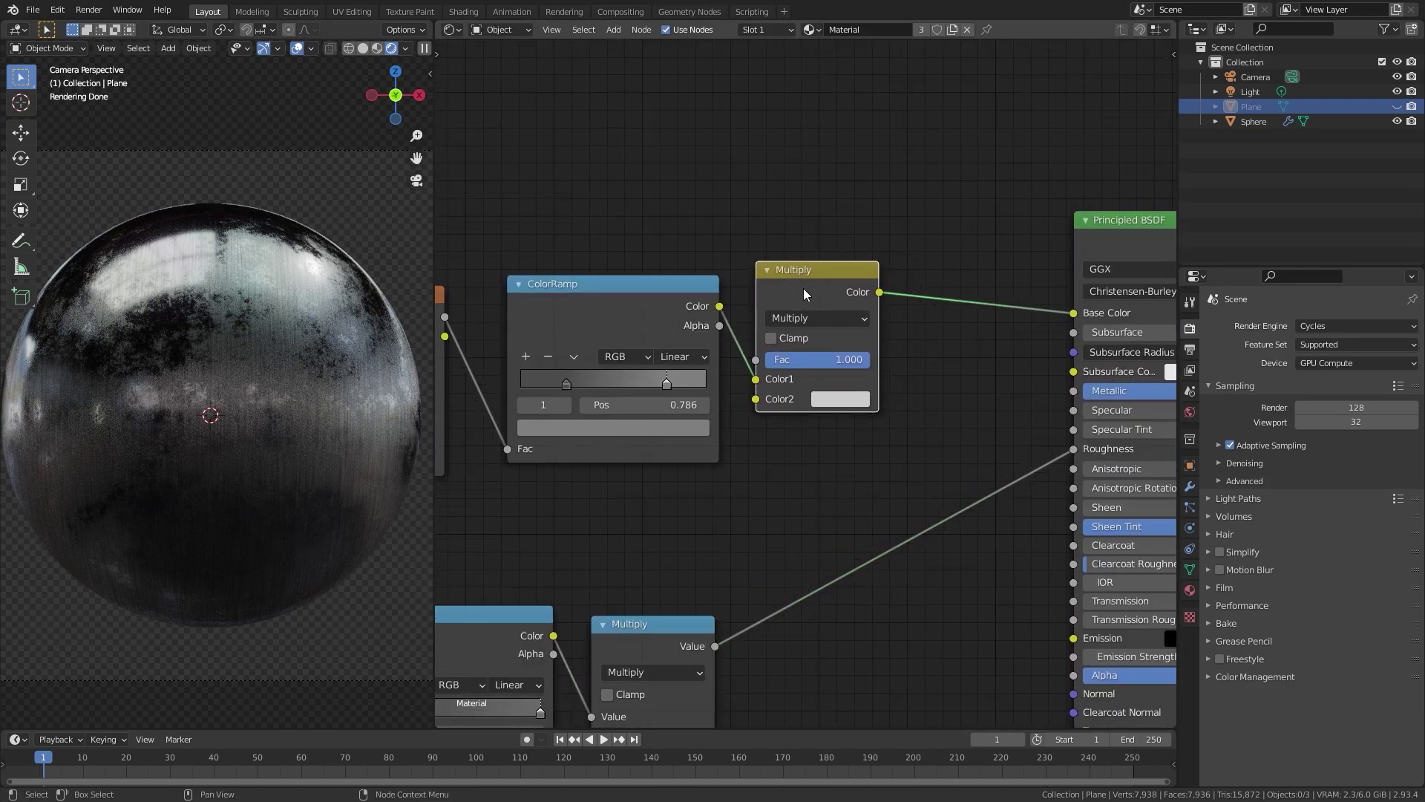
{"action": "key", "text": "shift+d"}
{"action": "left_click", "coordinate": [946, 220]}
{"action": "middle_click_drag", "start_coordinate": [575, 504], "coordinate": [767, 421]}
{"action": "scroll", "coordinate": [768, 422], "scroll_direction": "down", "scroll_amount": 1}
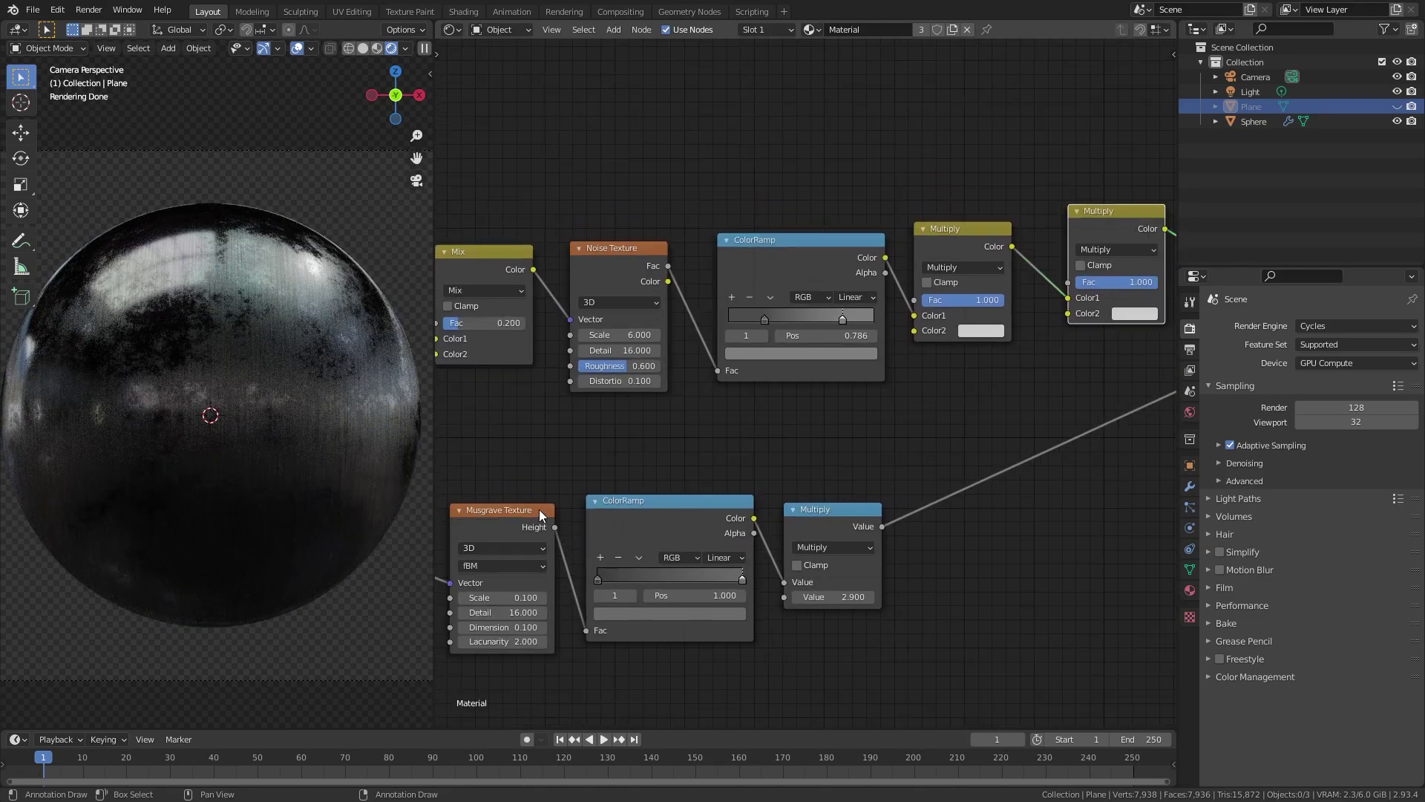
Connect the Musgrave Texture's Height output to the duplicated Multiply node's Fac input
{"action": "left_click_drag", "start_coordinate": [553, 527], "coordinate": [1069, 282]}
{"action": "middle_click_drag", "start_coordinate": [1106, 279], "coordinate": [794, 395]}
{"action": "scroll", "coordinate": [794, 395], "scroll_direction": "up", "scroll_amount": 2}
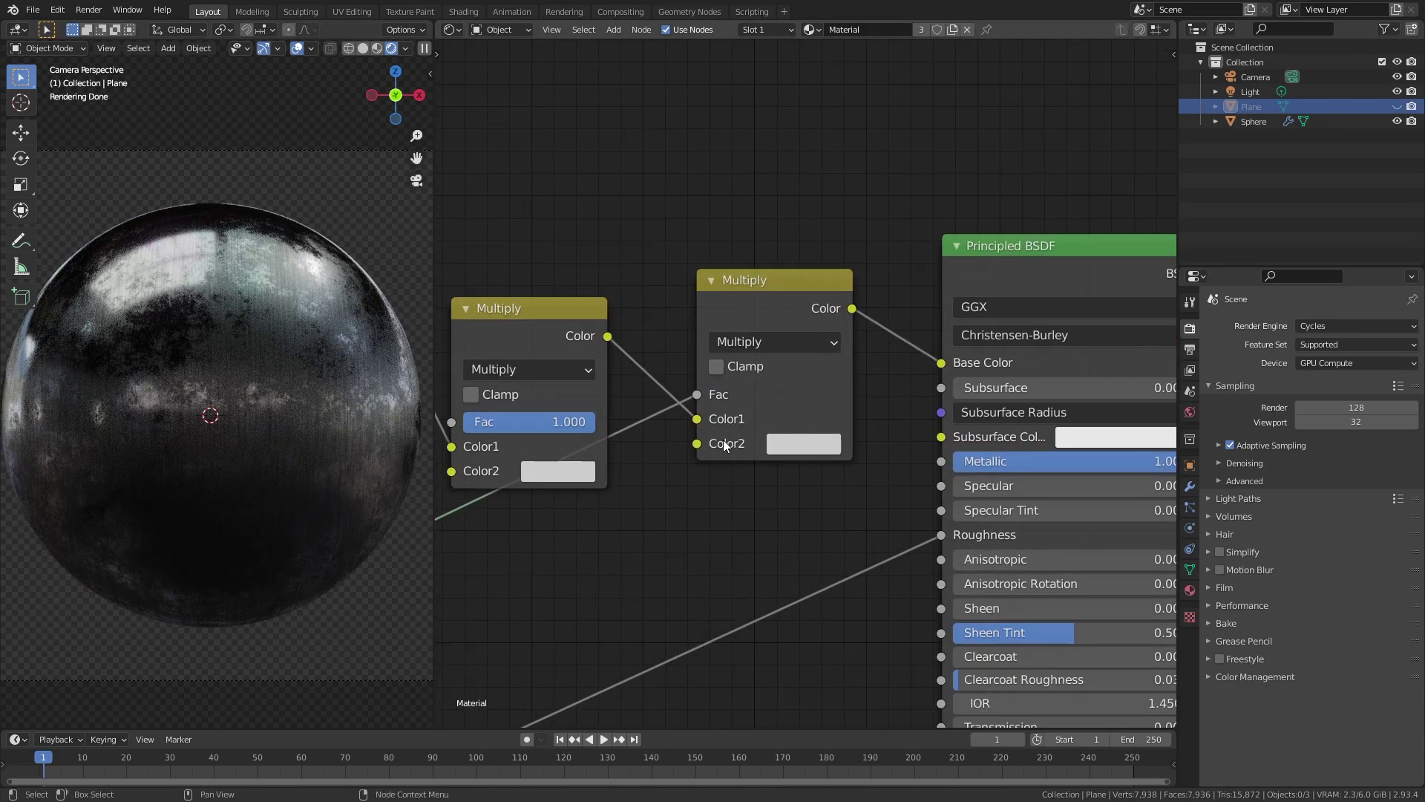
Test an orange-brown Color2 on the duplicated Multiply node, return its saturation to 0 and brighten it
{"action": "left_click", "coordinate": [806, 442]}
{"action": "left_click", "coordinate": [842, 226]}
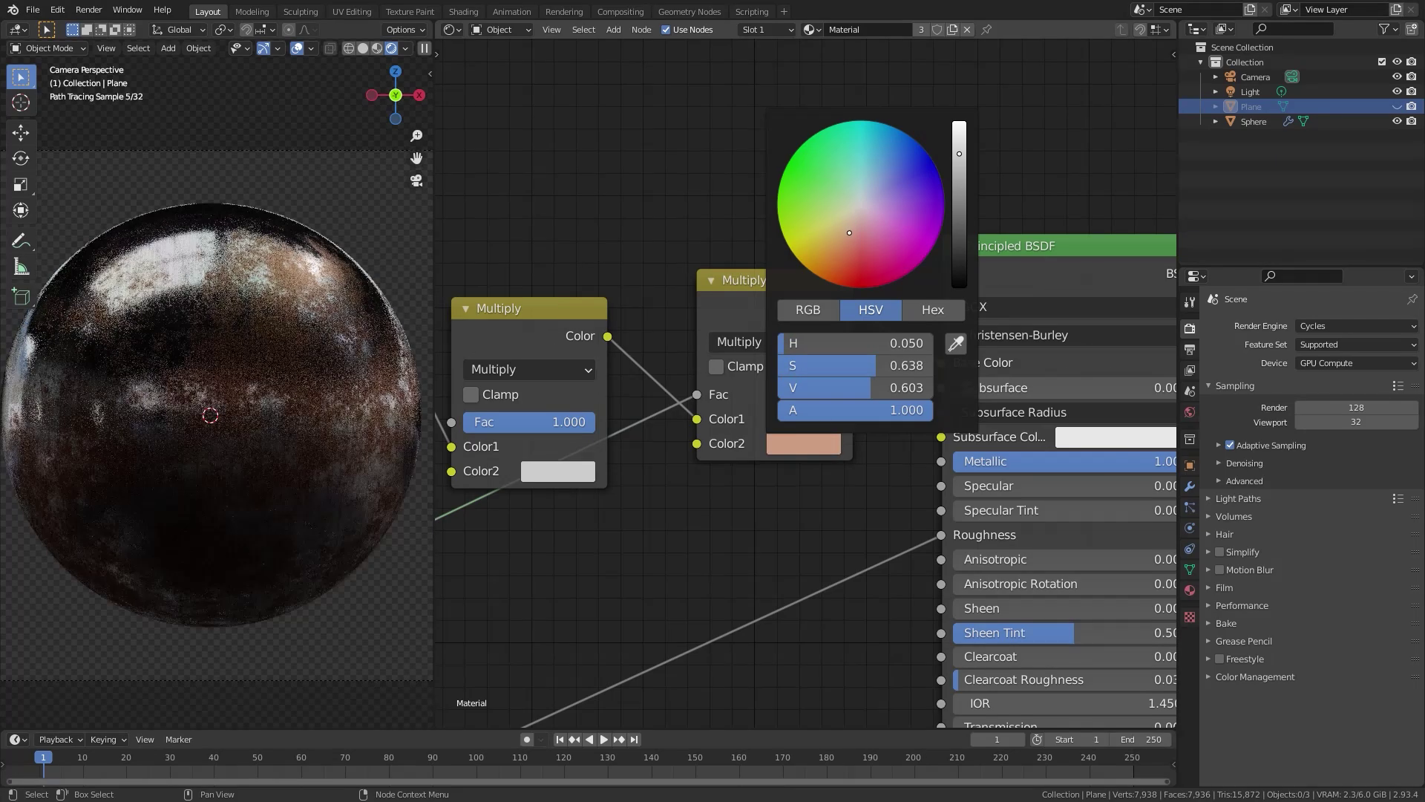
{"action": "left_click", "coordinate": [806, 448]}
{"action": "left_click_drag", "start_coordinate": [918, 365], "coordinate": [832, 366]}
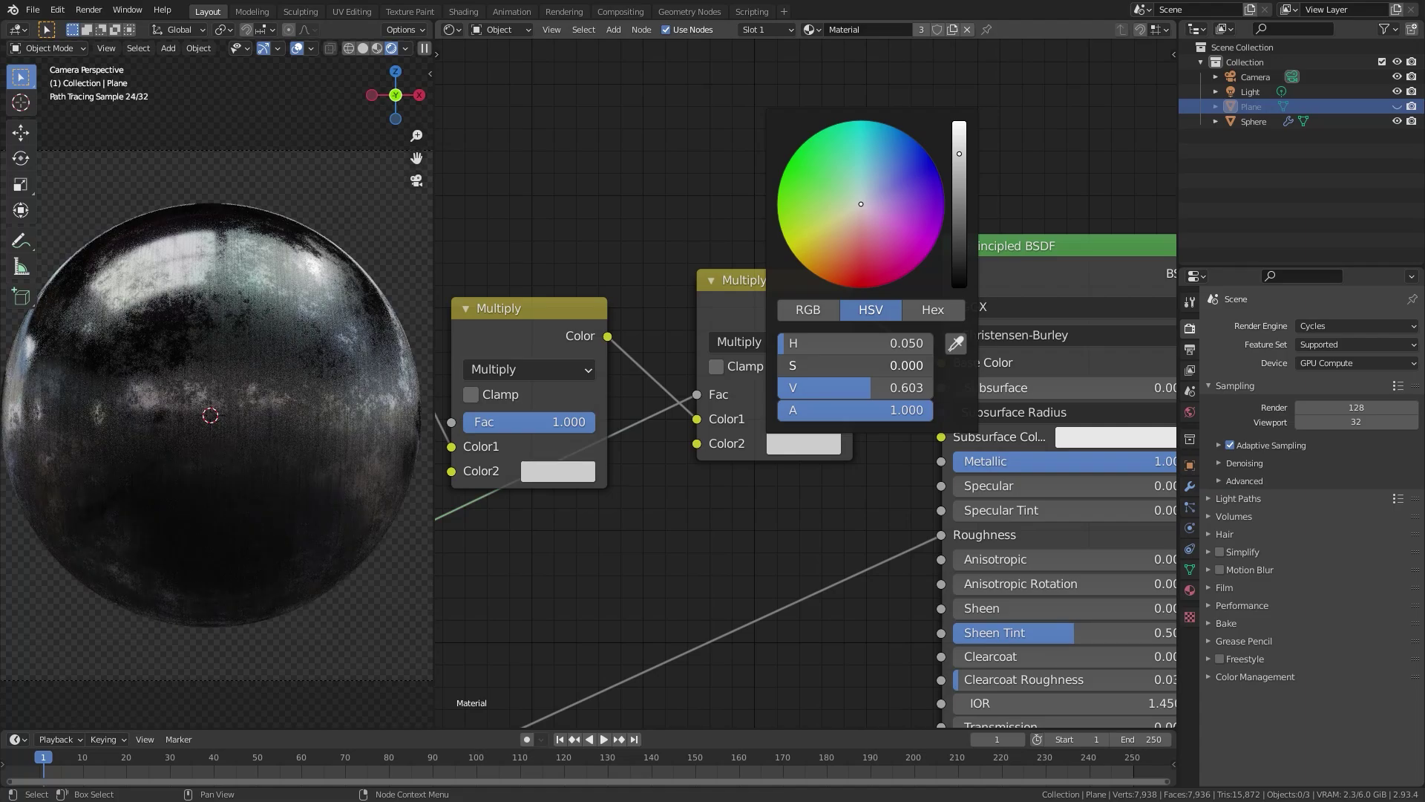
{"action": "left_click_drag", "start_coordinate": [963, 174], "coordinate": [959, 125]}
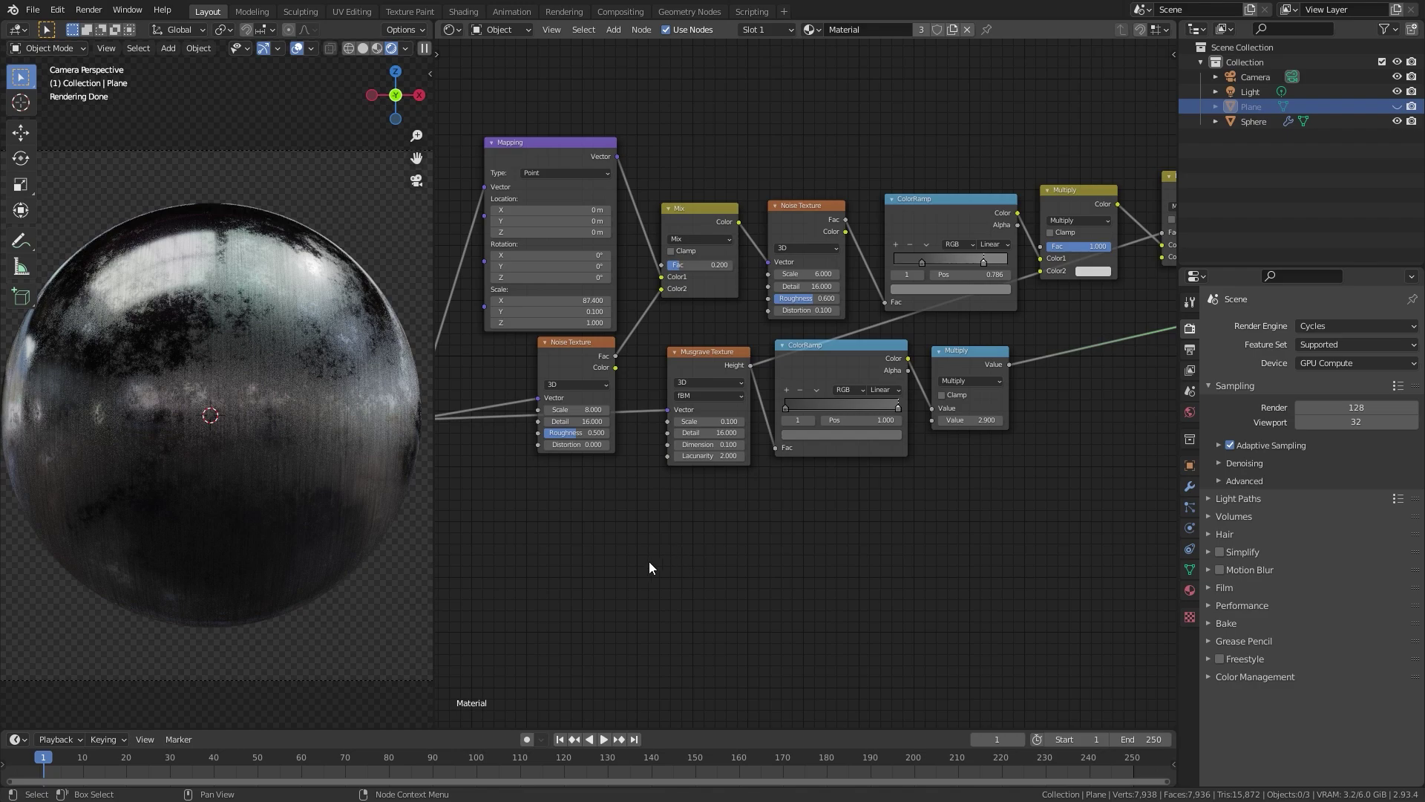
Add a Wave Texture node in the empty area below the Noise and Musgrave Texture nodes
{"action": "middle_click_drag", "start_coordinate": [649, 561], "coordinate": [764, 397]}
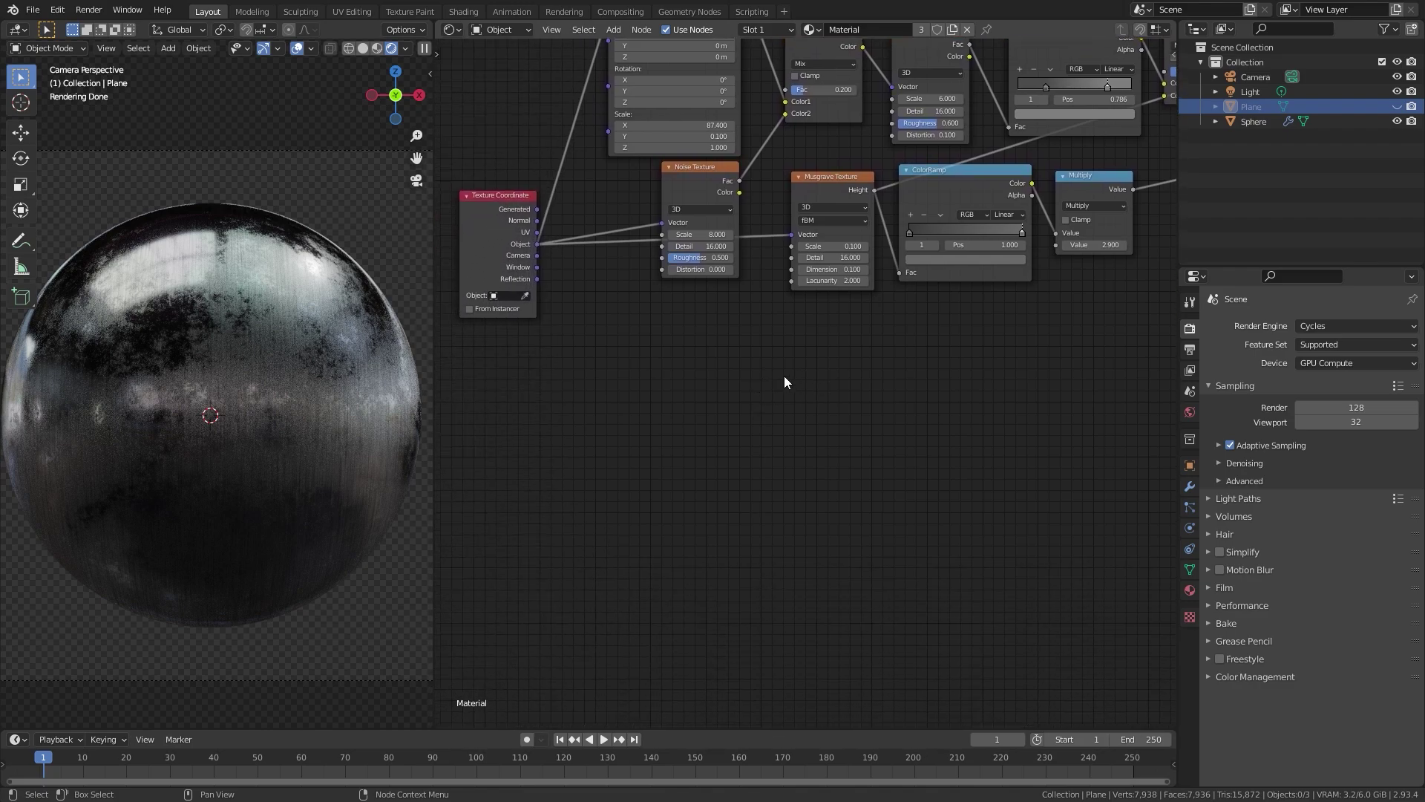
{"action": "scroll", "coordinate": [782, 378], "scroll_direction": "up", "scroll_amount": 1}
{"action": "key", "text": "shift+a"}
{"action": "mouse_move", "coordinate": [769, 432]}
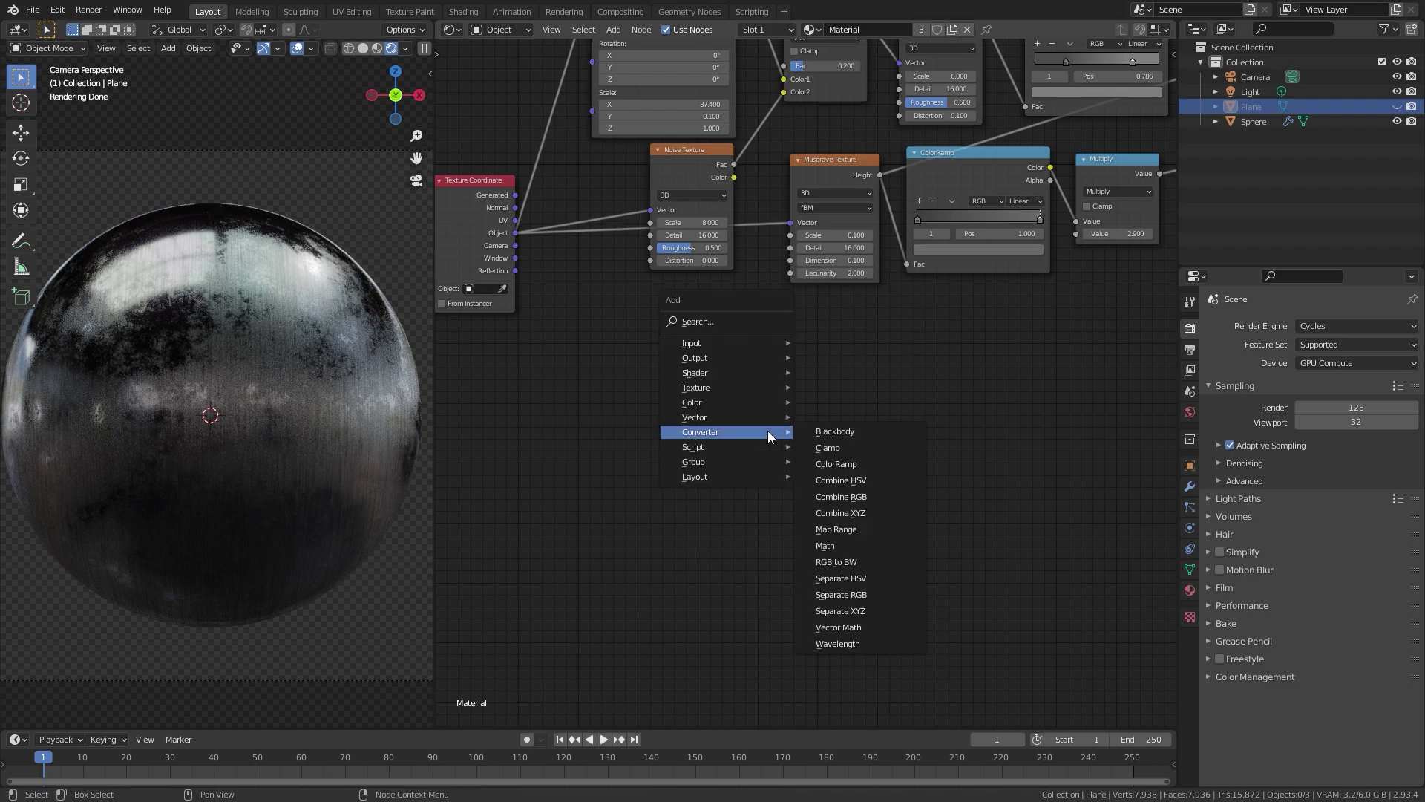
{"action": "mouse_move", "coordinate": [732, 387]}
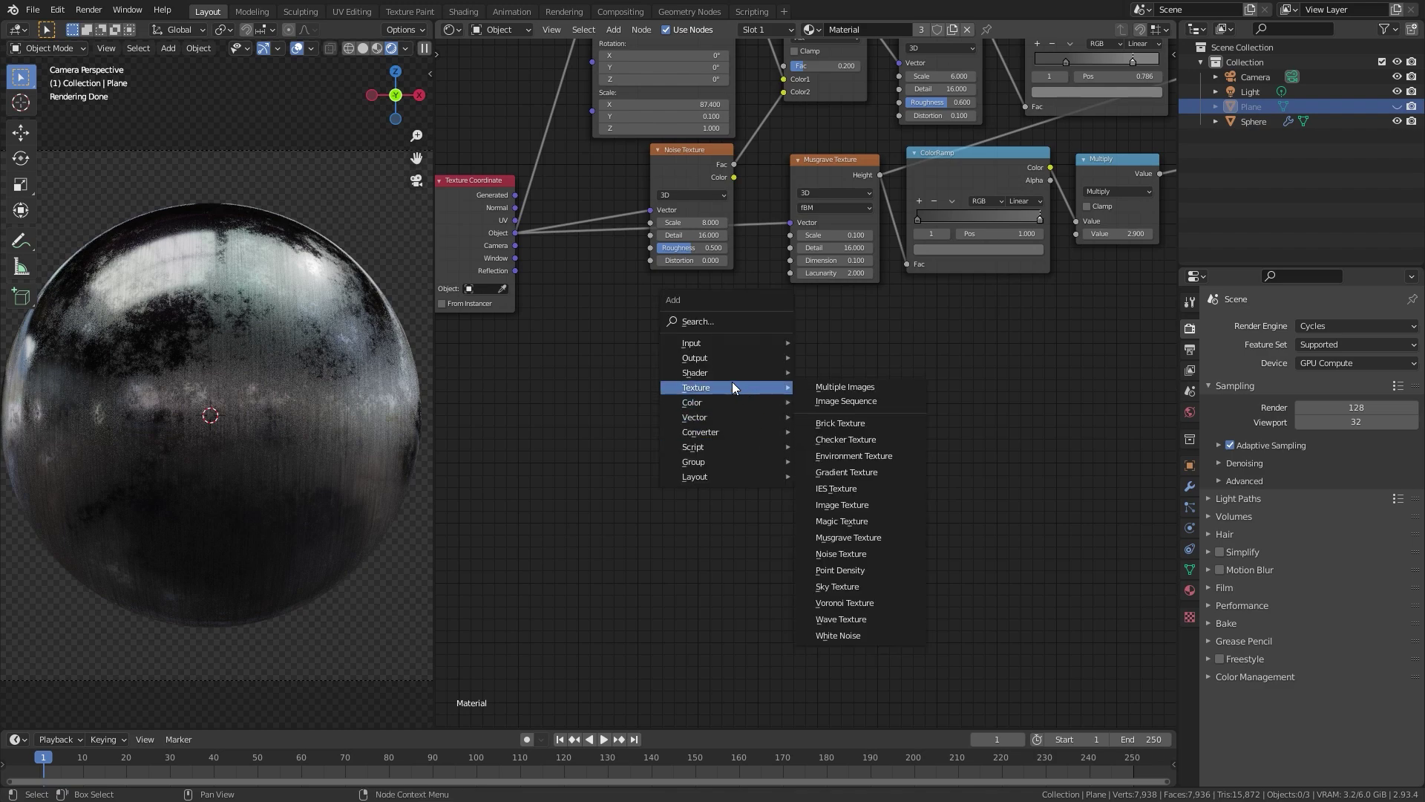
{"action": "left_click", "coordinate": [847, 619]}
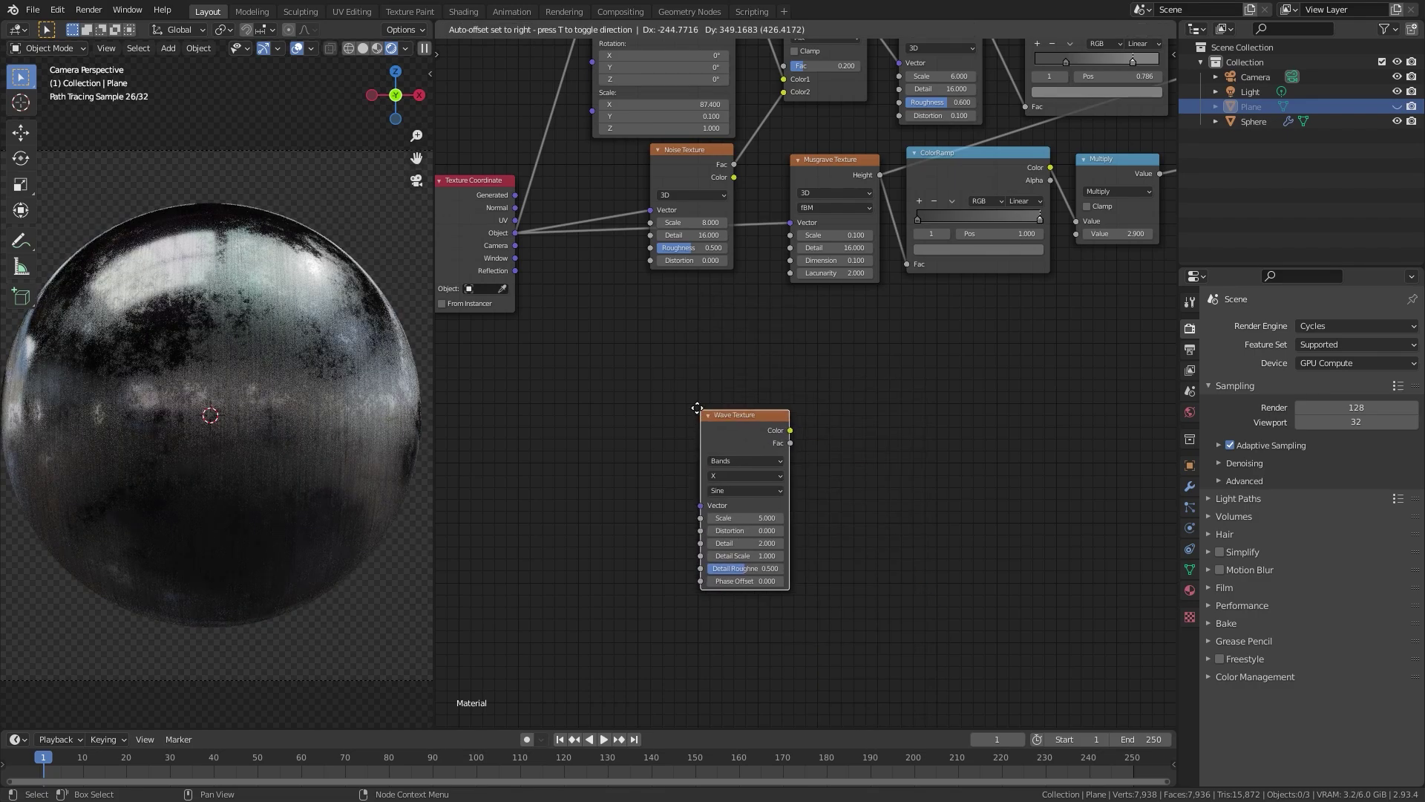
{"action": "left_click", "coordinate": [671, 403]}
Preview the Wave Texture on the sphere and set its Scale to 1
{"action": "scroll", "coordinate": [690, 403], "scroll_direction": "up", "scroll_amount": 2}
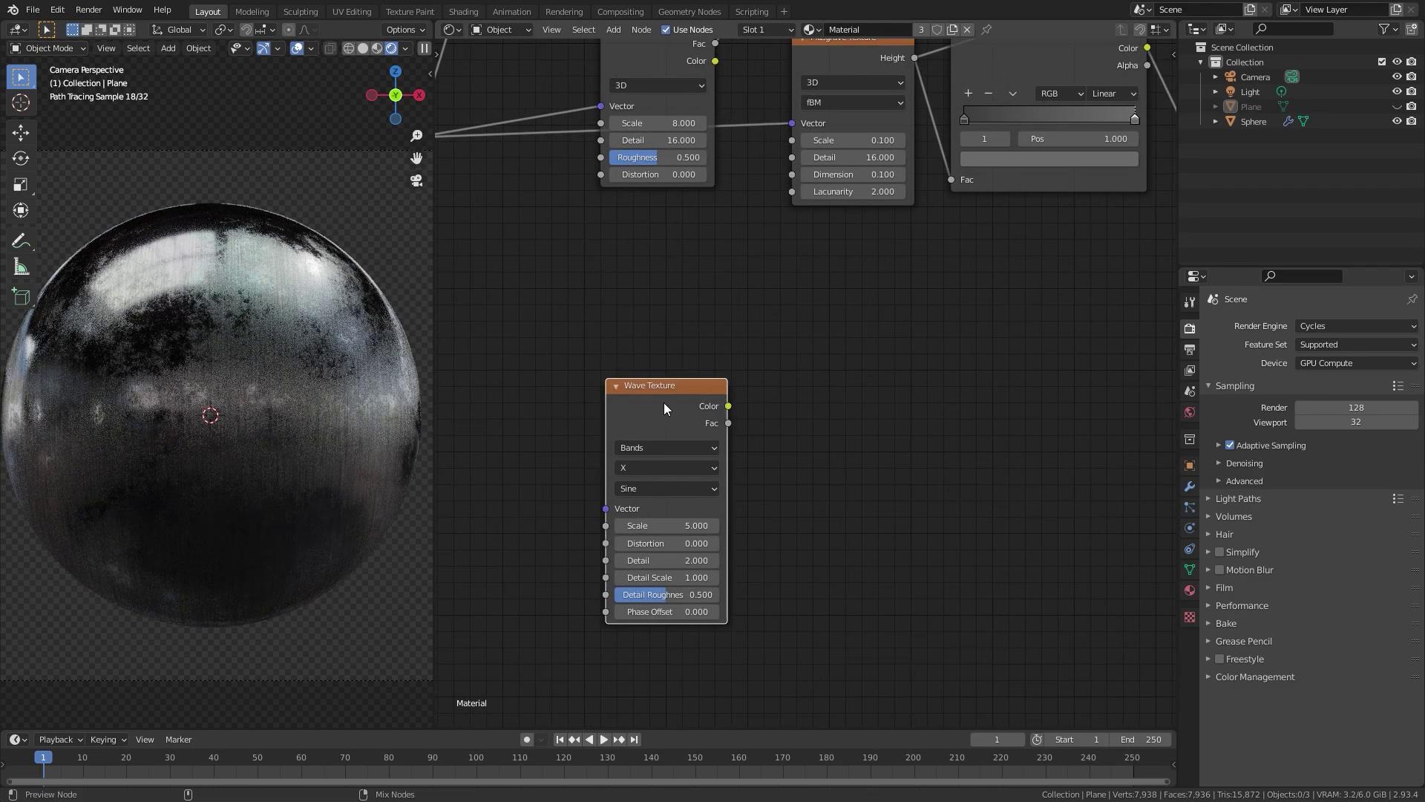
{"action": "left_click", "coordinate": [665, 405], "text": "ctrl+shift"}
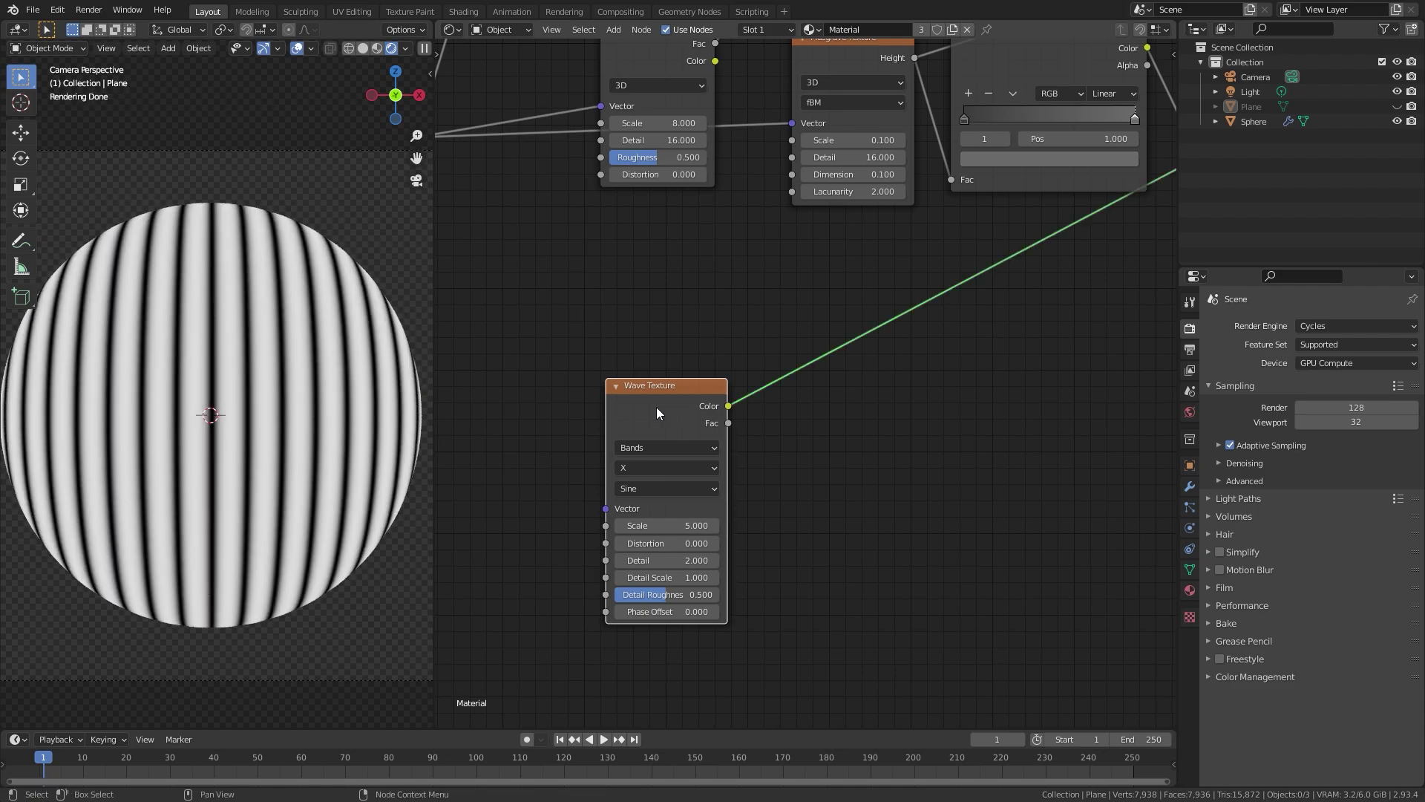
{"action": "scroll", "coordinate": [884, 477], "scroll_direction": "up", "scroll_amount": 1}
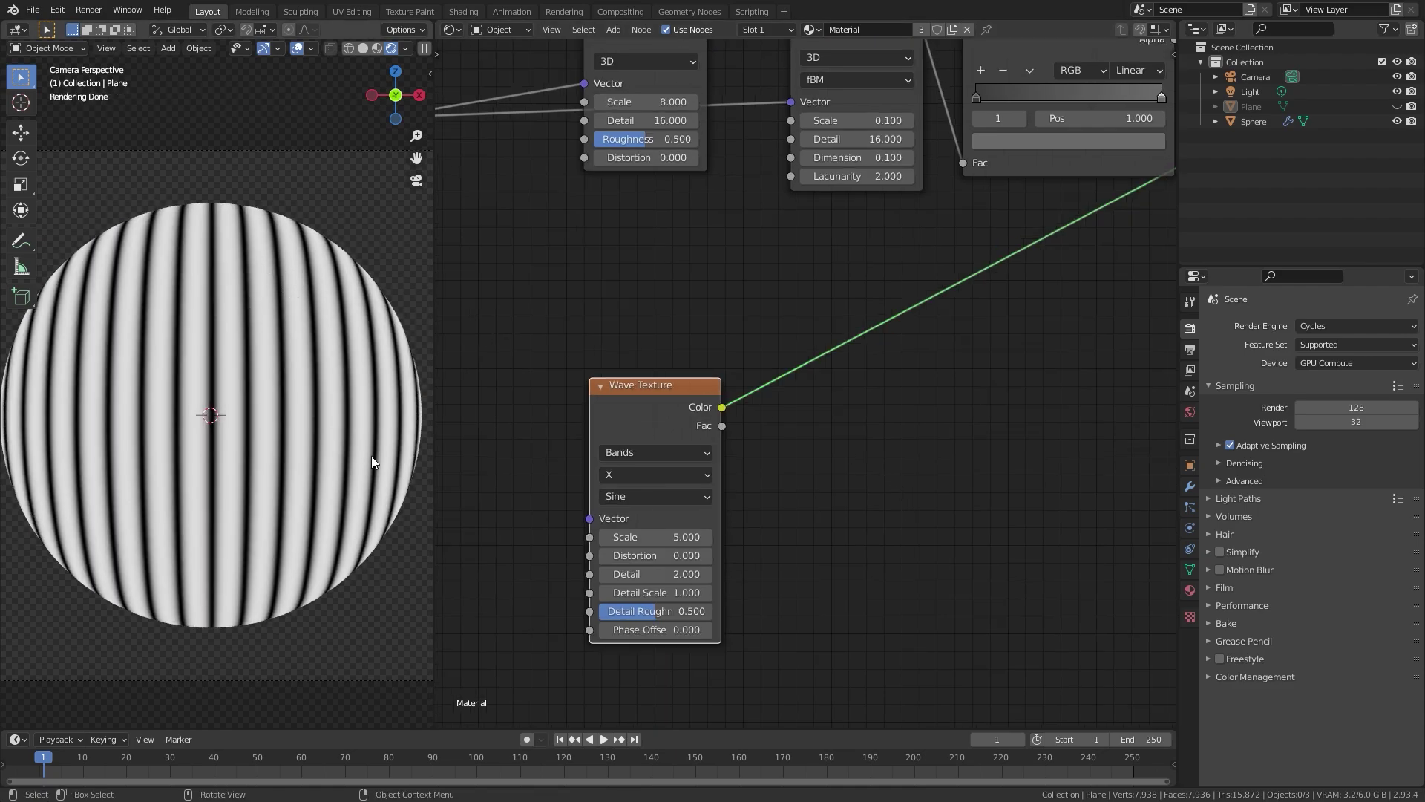
{"action": "left_click", "coordinate": [657, 537]}
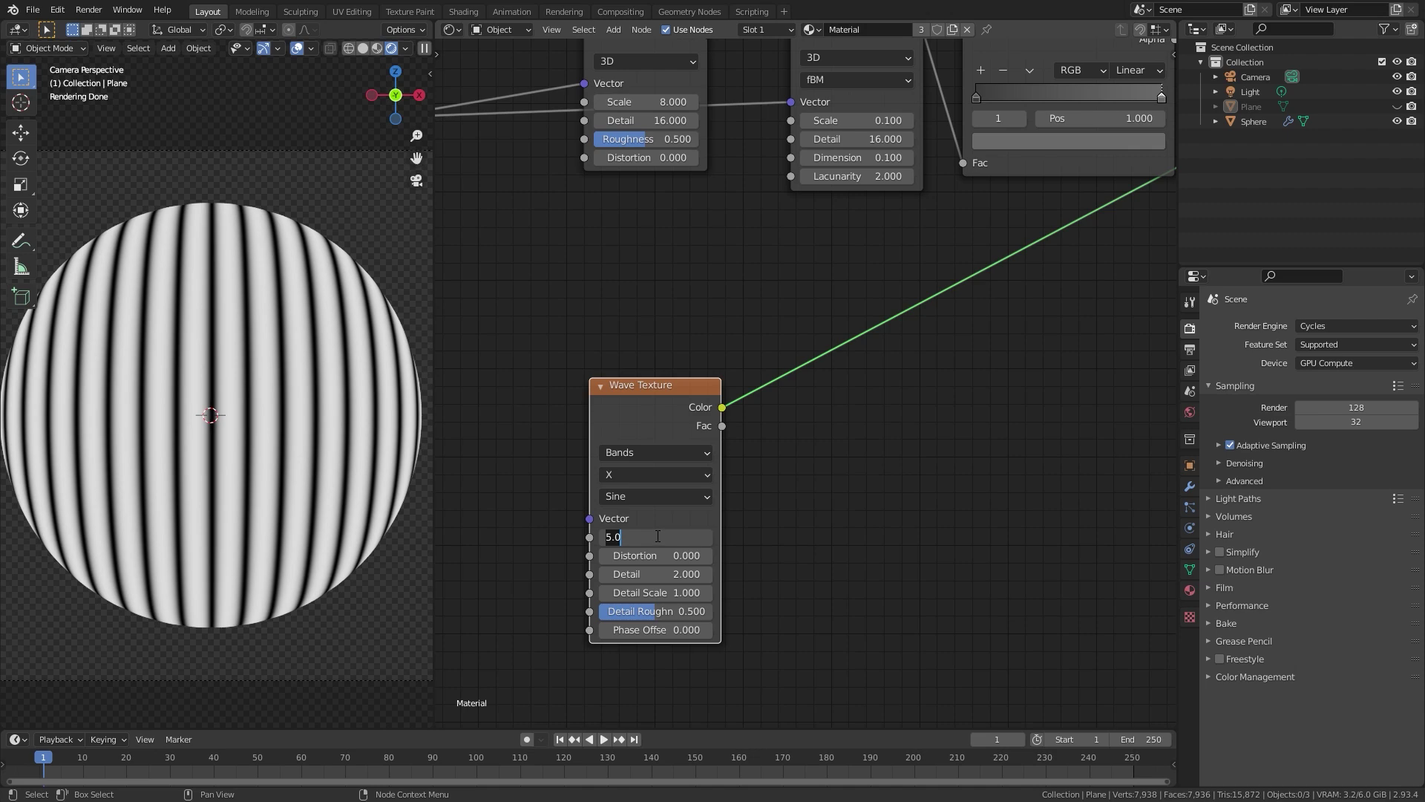
{"action": "type", "text": "1"}
{"action": "key", "text": "Return"}
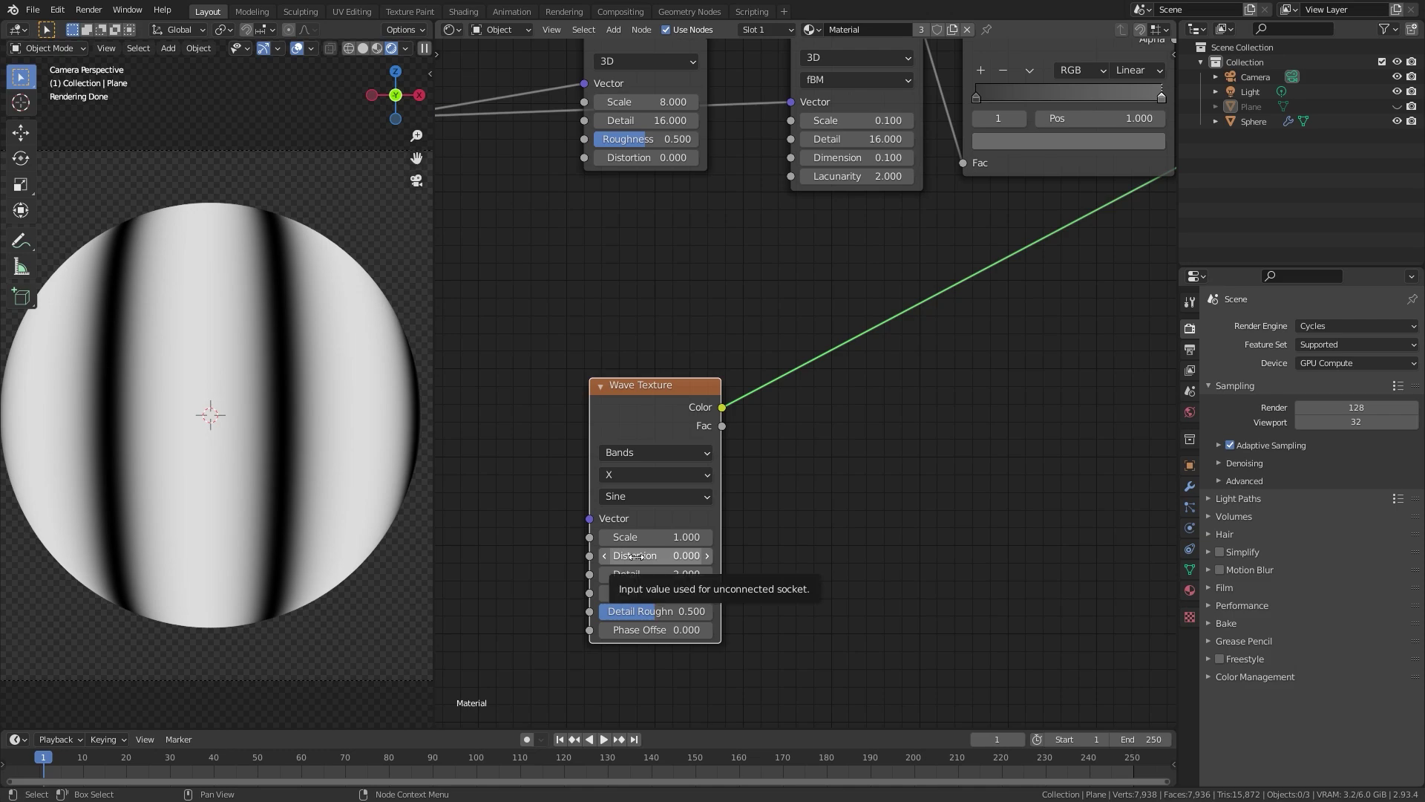
Set the Wave Texture's Distortion to 25 and its Detail to 0
{"action": "left_click", "coordinate": [636, 556]}
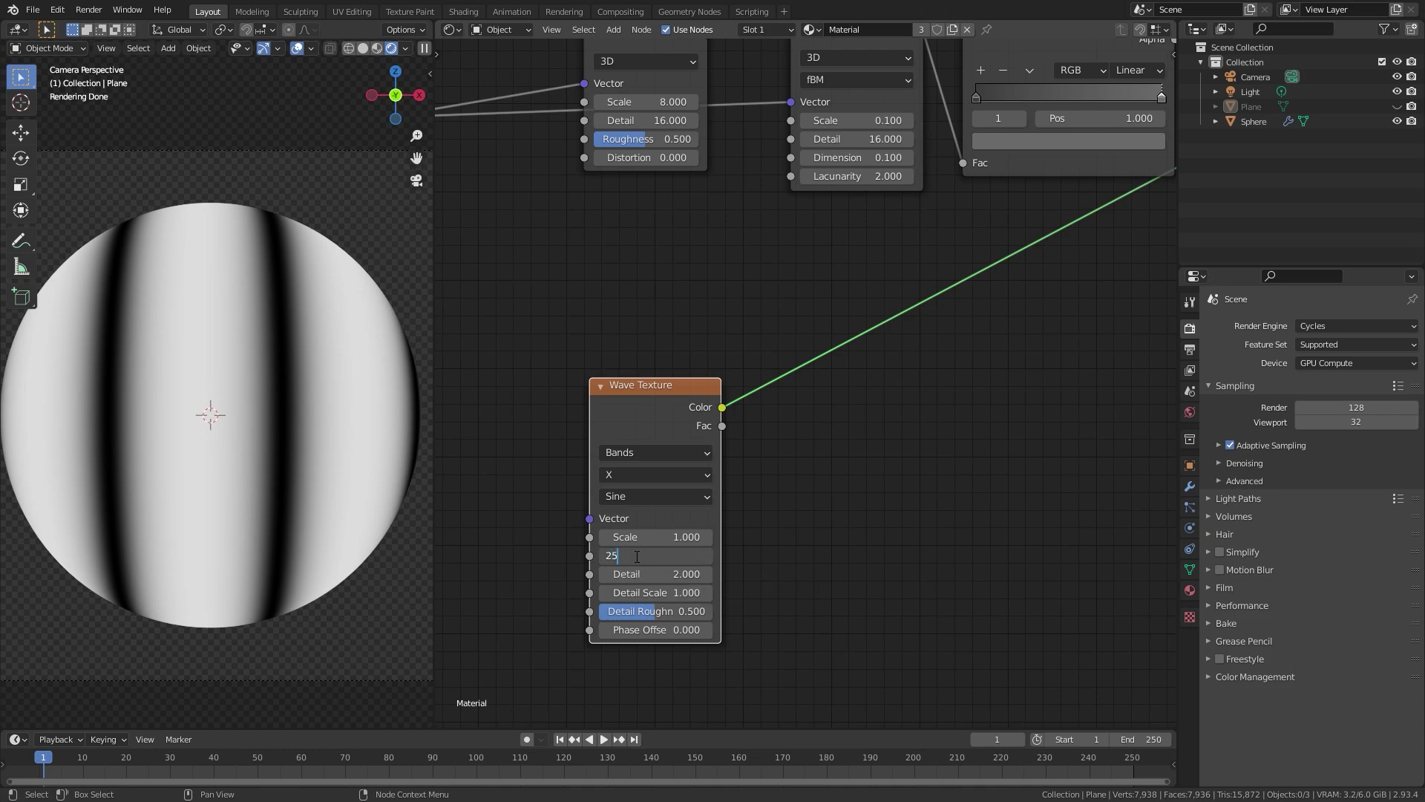
{"action": "key", "text": "Return"}
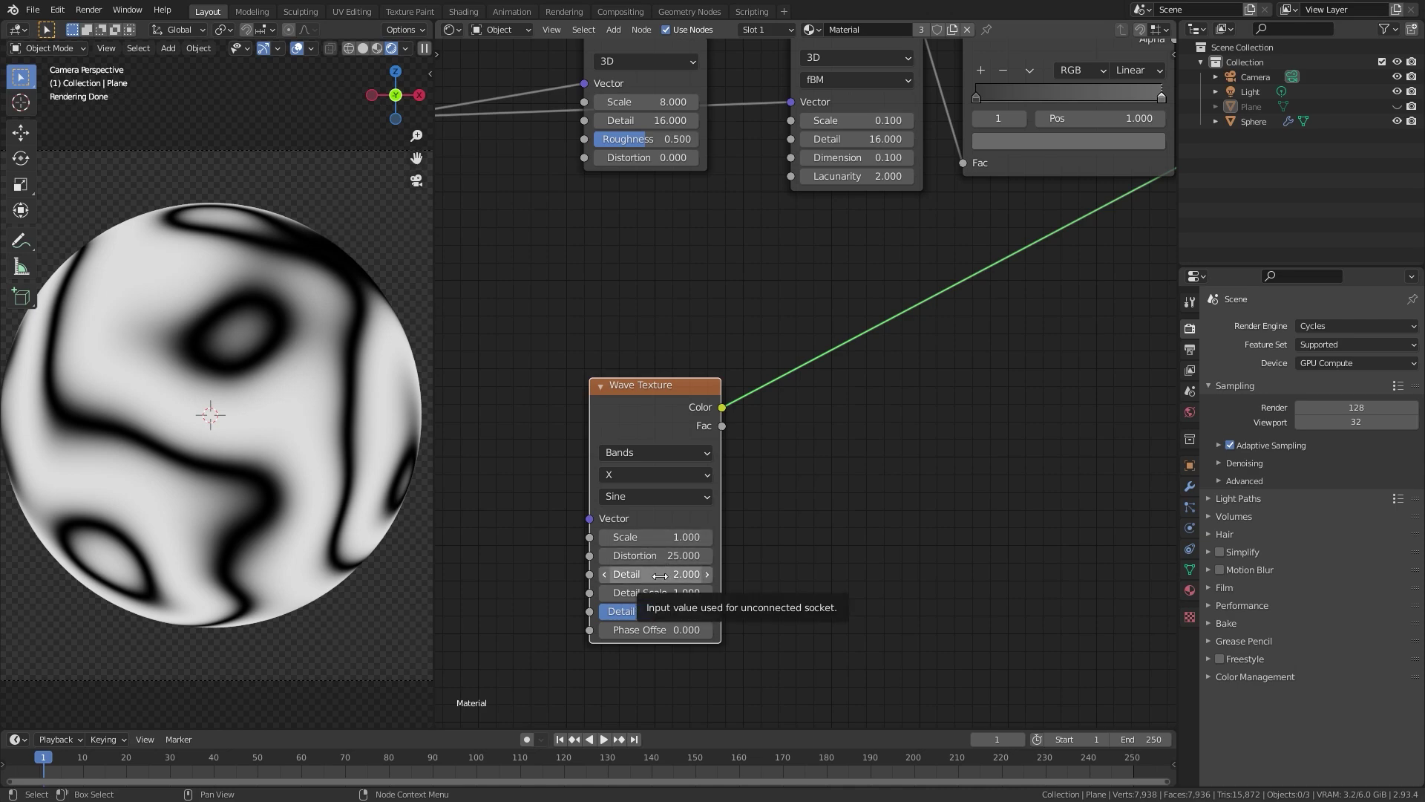
{"action": "left_click_drag", "start_coordinate": [660, 576], "coordinate": [665, 576]}
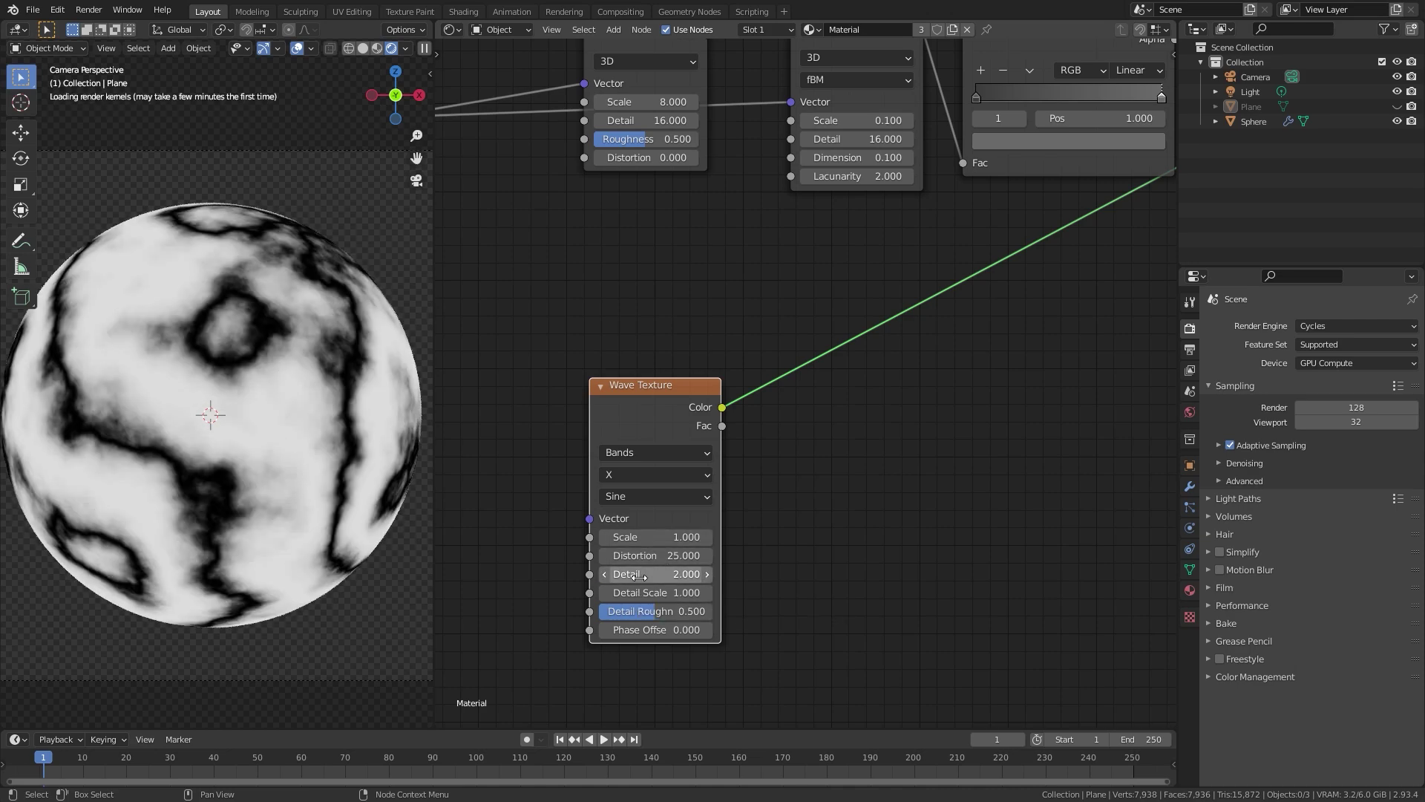
{"action": "type", "text": "0"}
{"action": "key", "text": "Return"}
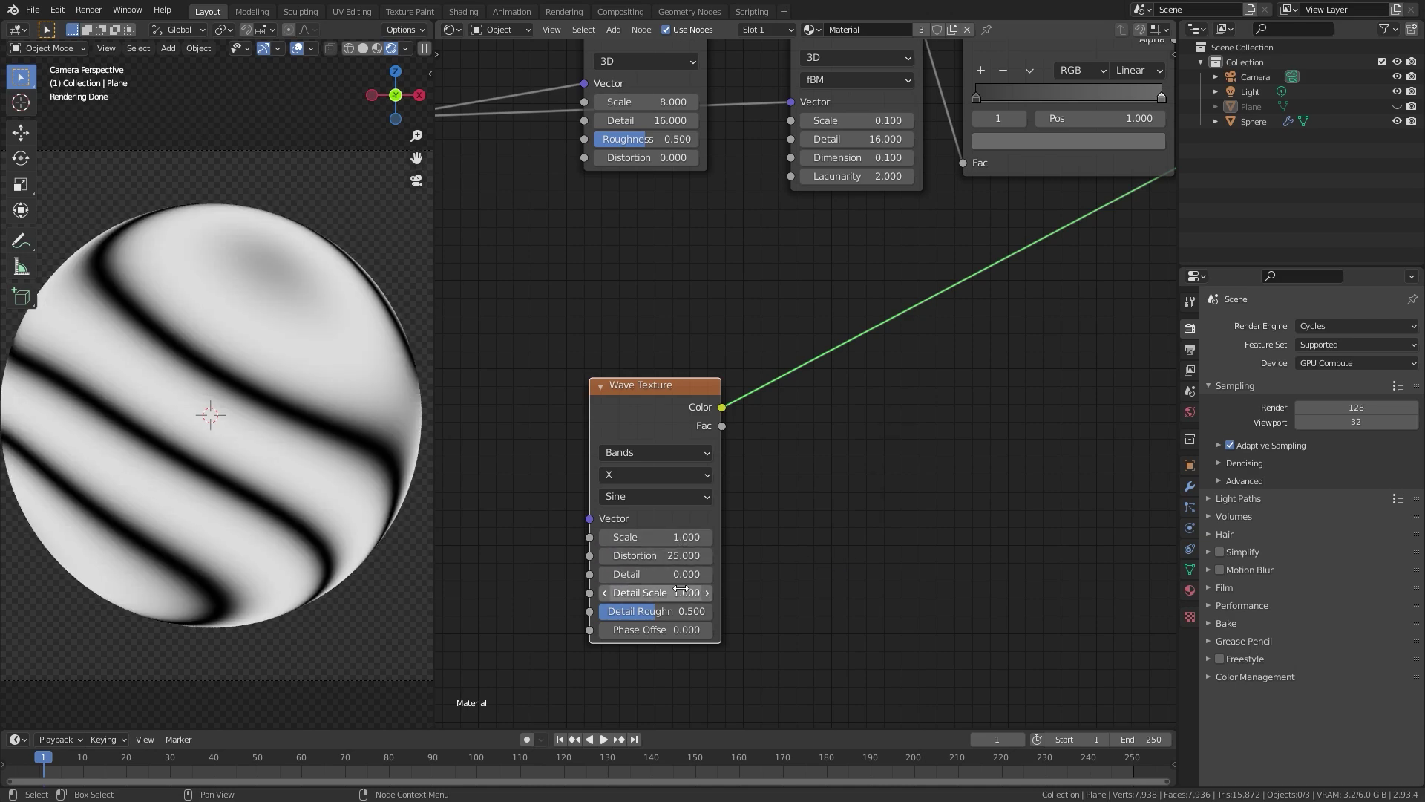
Set the Wave Texture's Detail Scale to 5 and its Detail Roughness to 0.75
{"action": "left_click", "coordinate": [651, 591]}
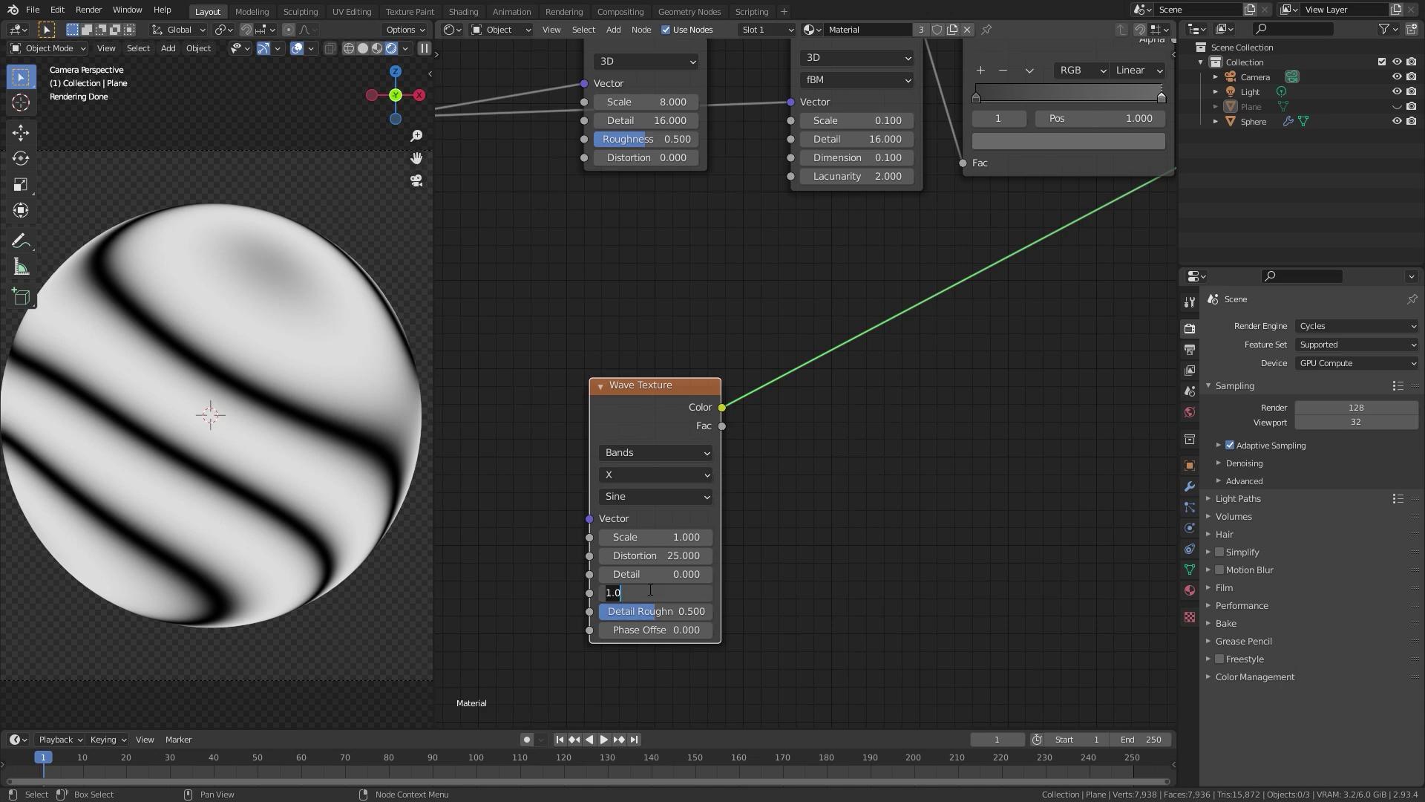
{"action": "key", "text": "Return"}
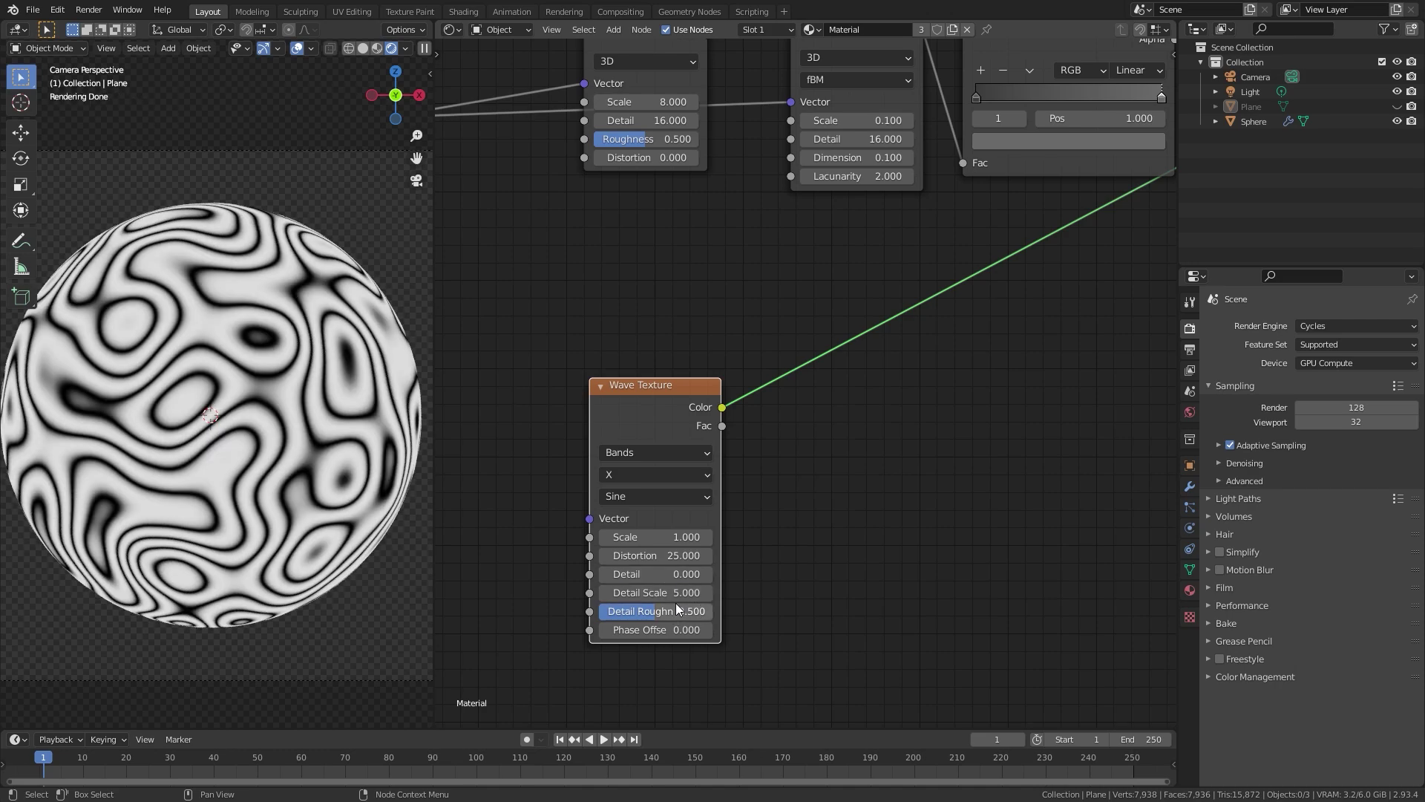
{"action": "mouse_move", "coordinate": [654, 618]}
{"action": "left_mouse_down"}
{"action": "mouse_move", "coordinate": [695, 619]}
{"action": "mouse_move", "coordinate": [653, 619]}
{"action": "left_mouse_up"}
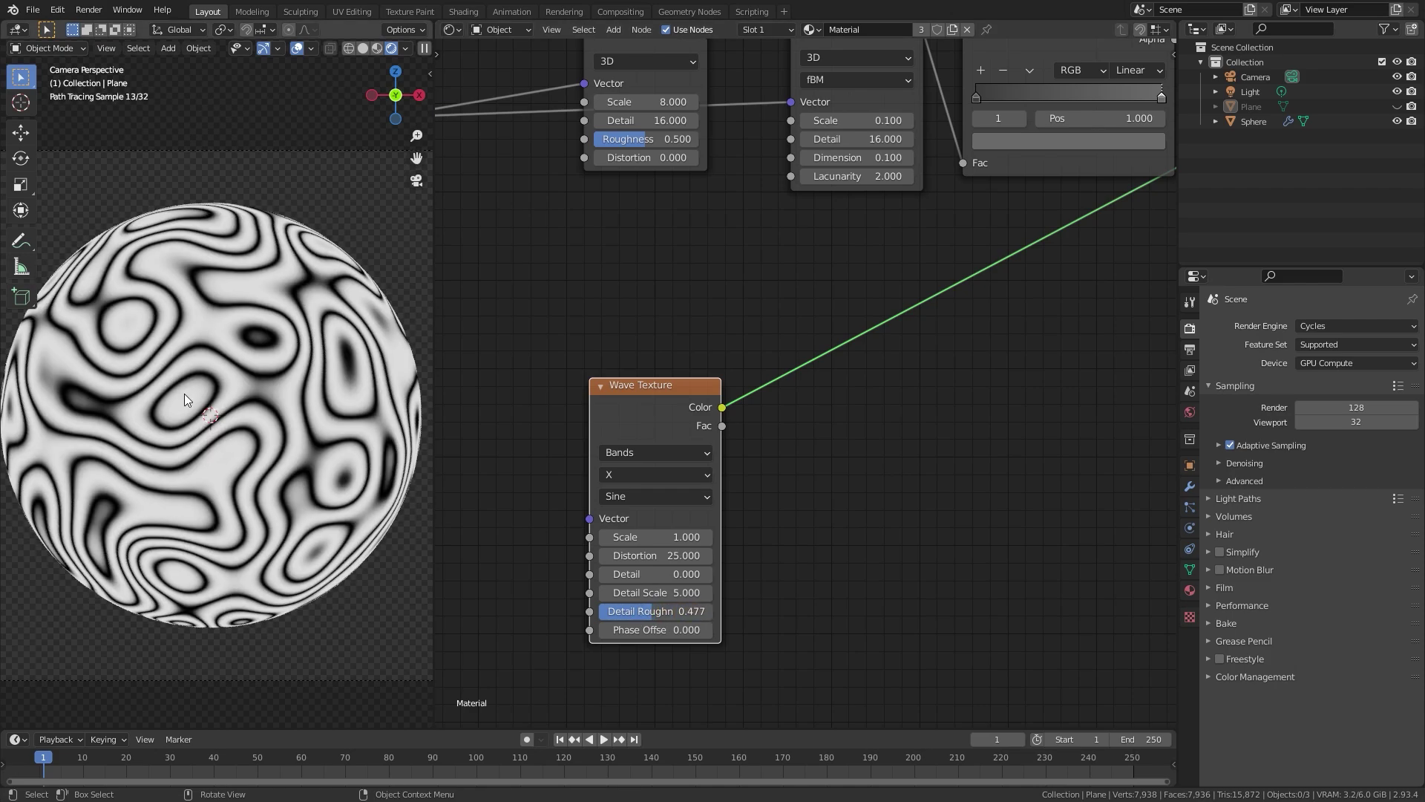
{"action": "left_click", "coordinate": [675, 611]}
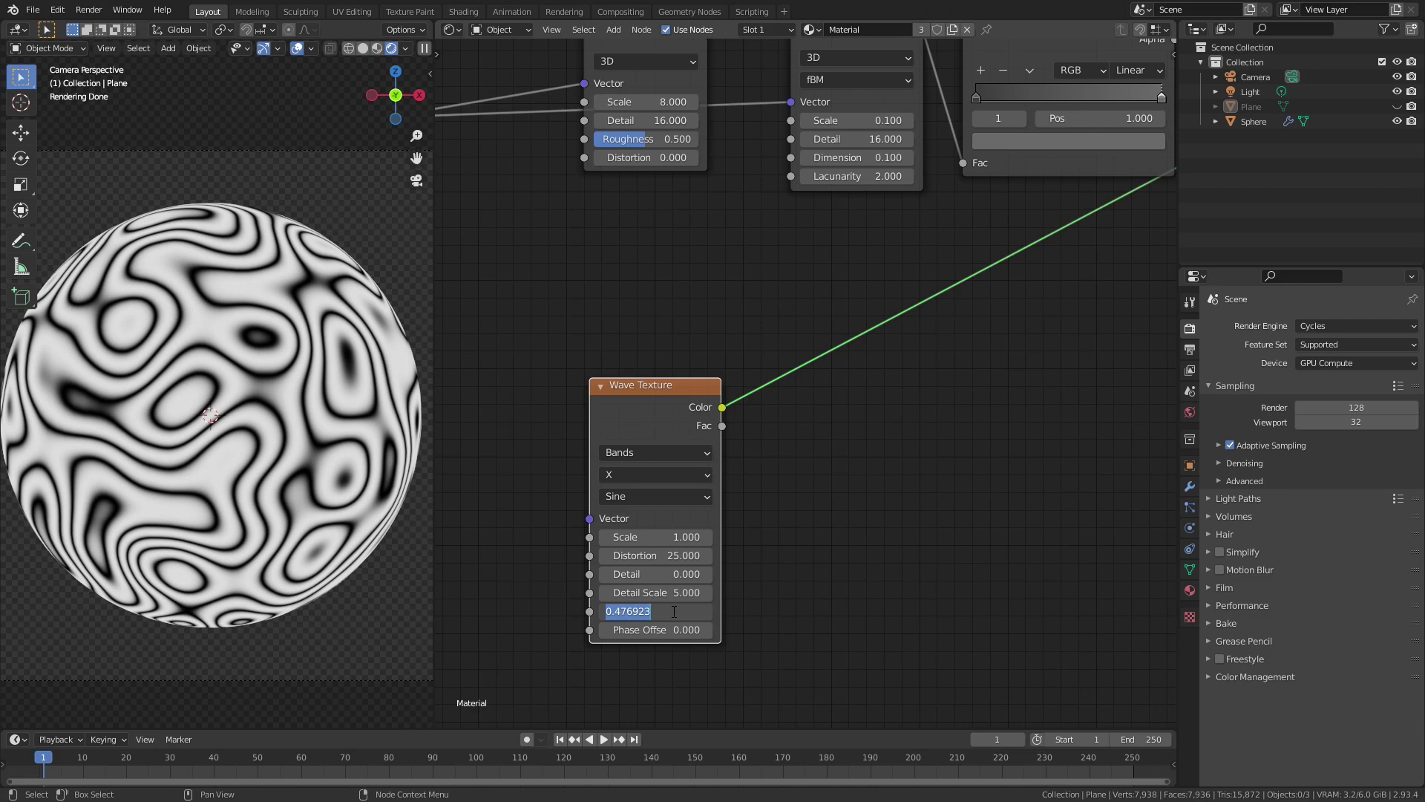
{"action": "key", "text": "BackSpace"}
{"action": "key", "text": "Return"}
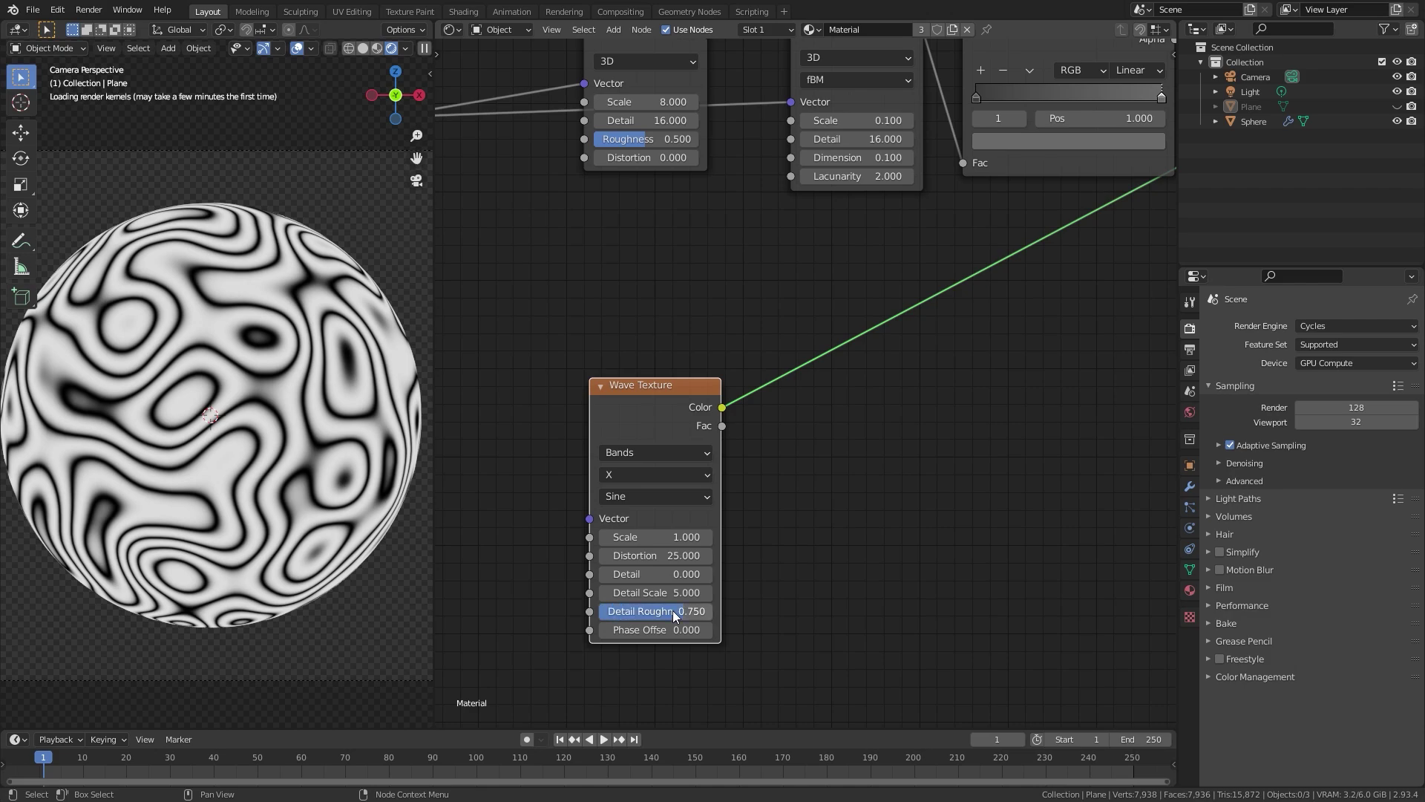
Duplicate the Scale 8 Noise Texture together with its Mix node and place the copies beside the Wave Texture
{"action": "middle_click_drag", "start_coordinate": [538, 325], "coordinate": [598, 309]}
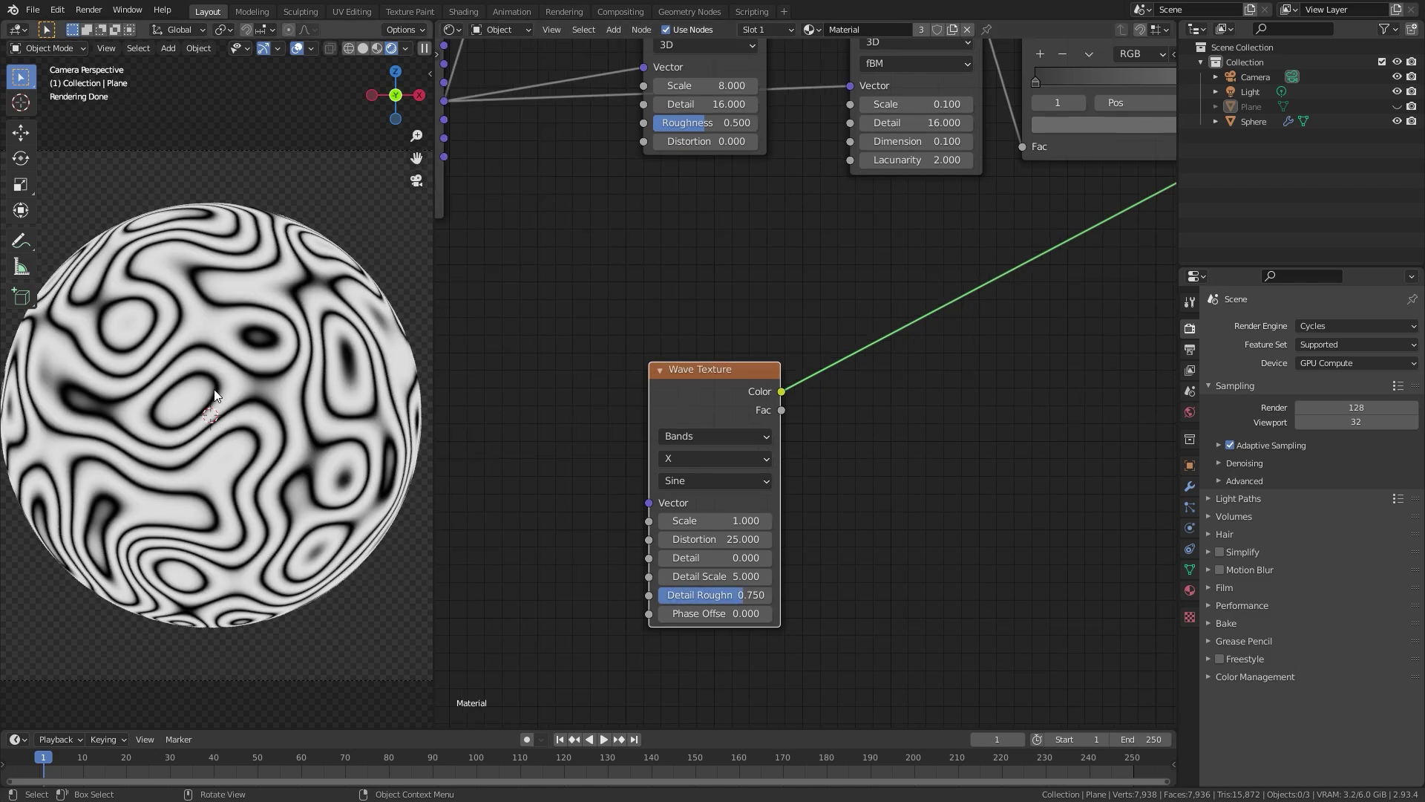
{"action": "scroll", "coordinate": [623, 428], "scroll_direction": "down", "scroll_amount": 1}
{"action": "middle_click_drag", "start_coordinate": [622, 427], "coordinate": [802, 108]}
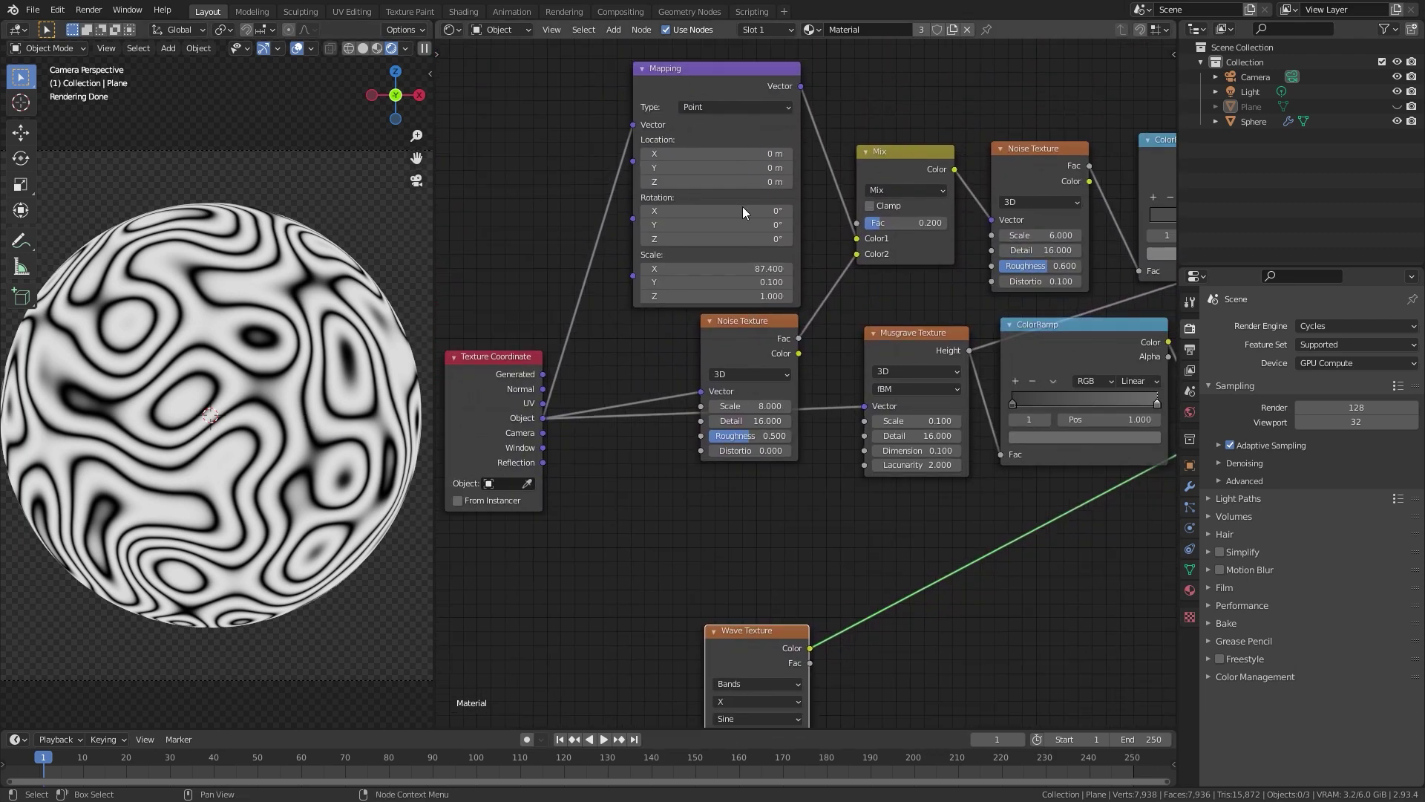
{"action": "left_click", "coordinate": [745, 343]}
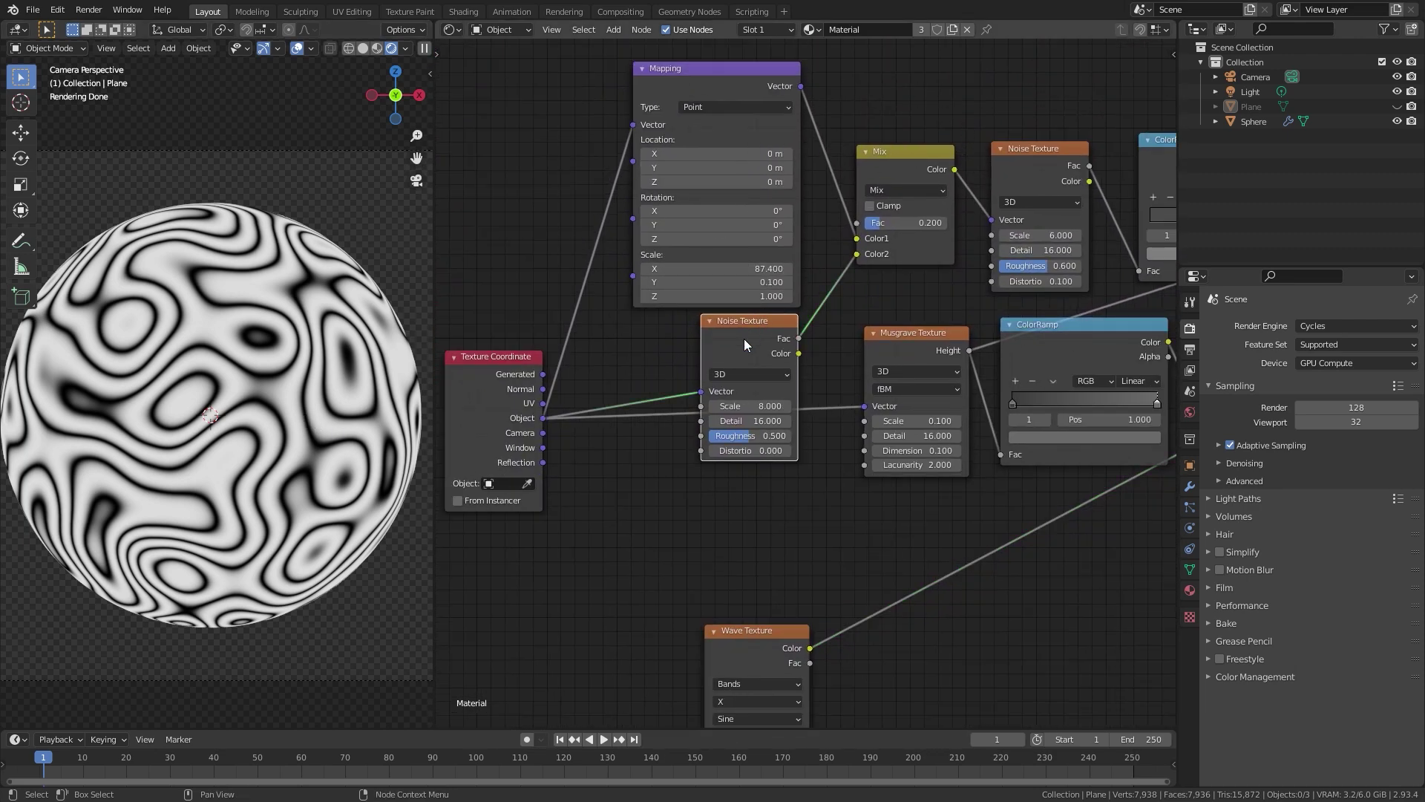
{"action": "left_click", "coordinate": [887, 151]}
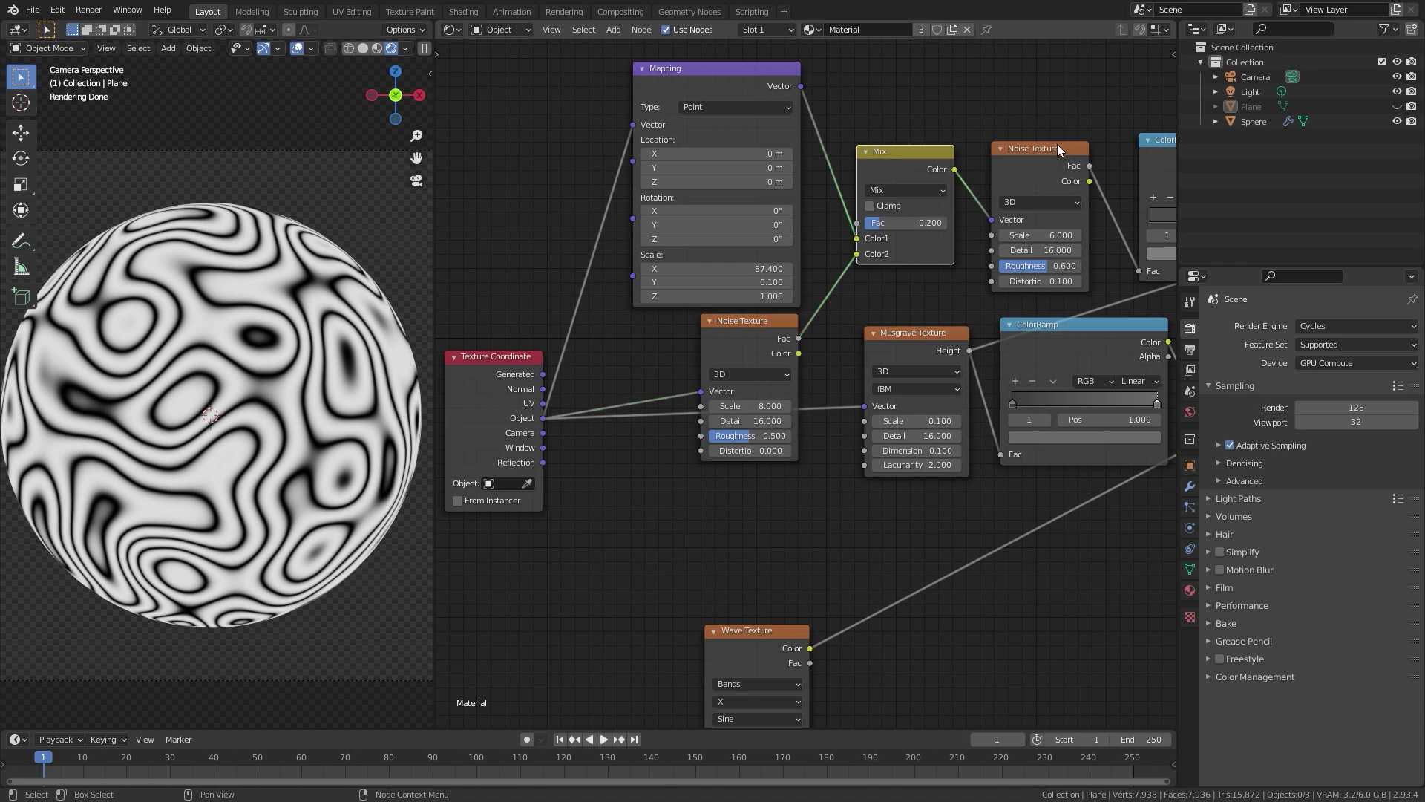
{"action": "left_click_drag", "start_coordinate": [1058, 146], "coordinate": [1066, 119]}
{"action": "middle_click_drag", "start_coordinate": [744, 464], "coordinate": [757, 308]}
{"action": "left_click", "coordinate": [769, 155]}
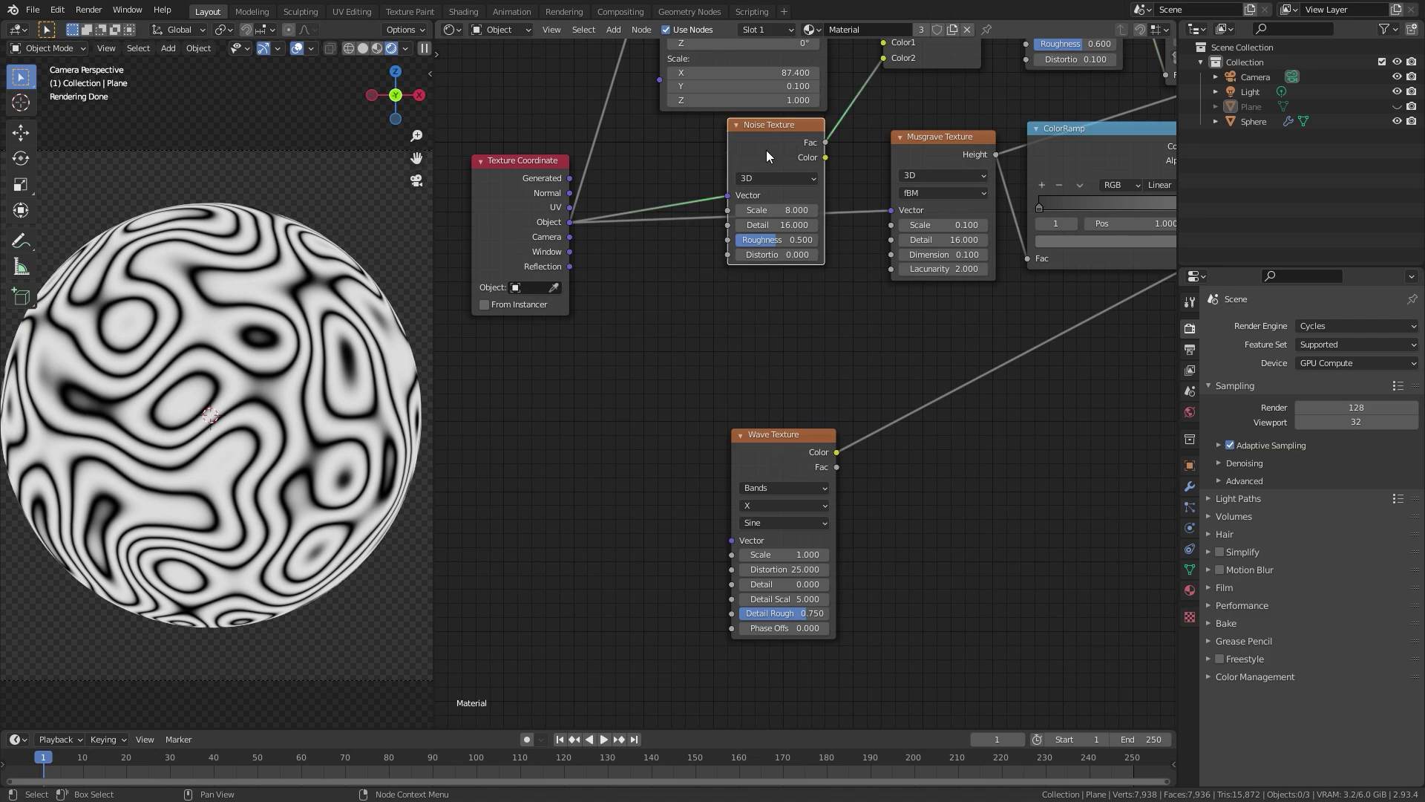
{"action": "scroll", "coordinate": [726, 248], "scroll_direction": "down", "scroll_amount": 1}
{"action": "middle_click_drag", "start_coordinate": [773, 153], "coordinate": [867, 111]}
{"action": "left_click", "coordinate": [878, 97], "text": "shift"}
{"action": "key", "text": "g"}
{"action": "left_click", "coordinate": [595, 603]}
{"action": "middle_click_drag", "start_coordinate": [619, 364], "coordinate": [752, 338]}
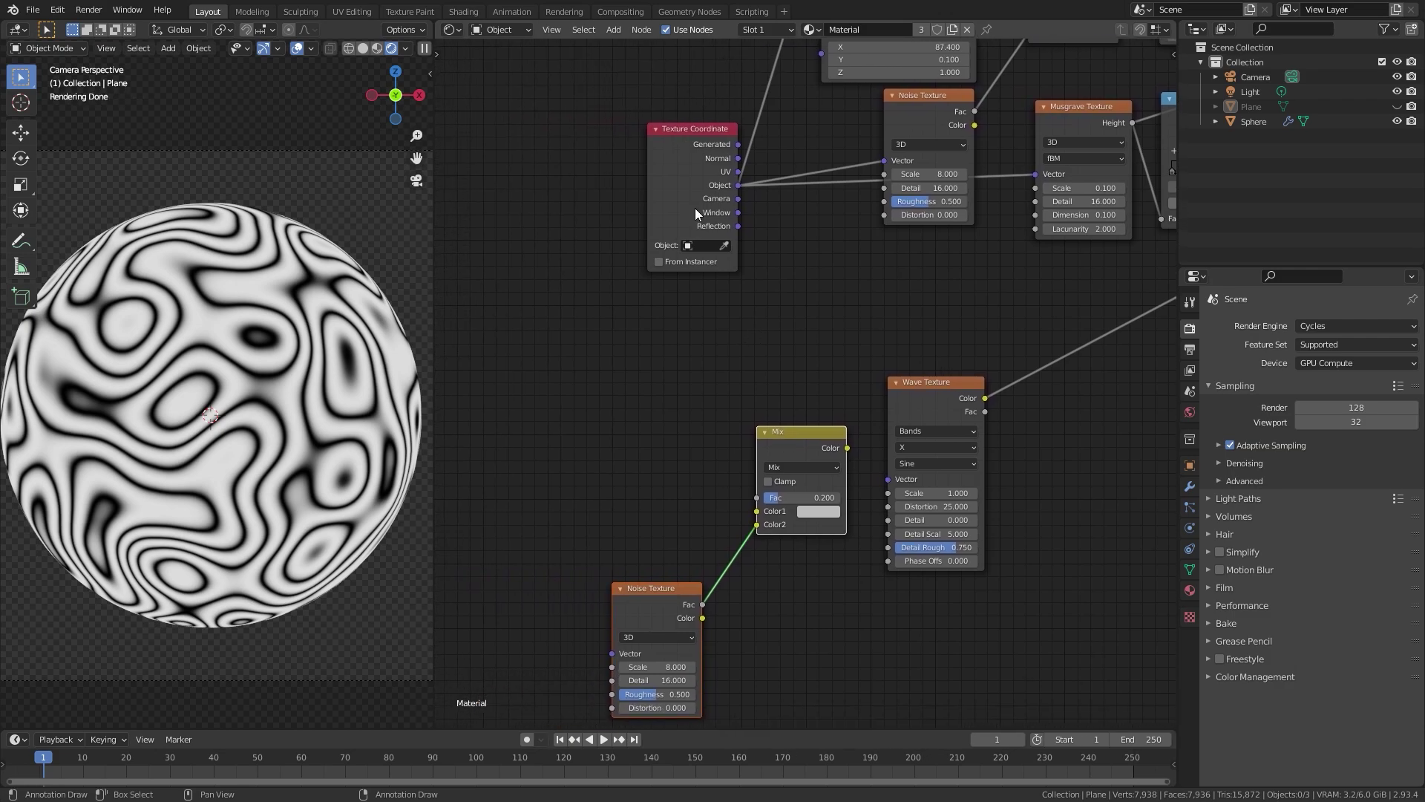
Shift the Texture Coordinate node aside, then link its Generated output to the copied Mix's Color1 and the Mix's Color to the Wave Texture's Vector
{"action": "left_click", "coordinate": [724, 144]}
{"action": "key", "text": "g"}
{"action": "left_click", "coordinate": [657, 143]}
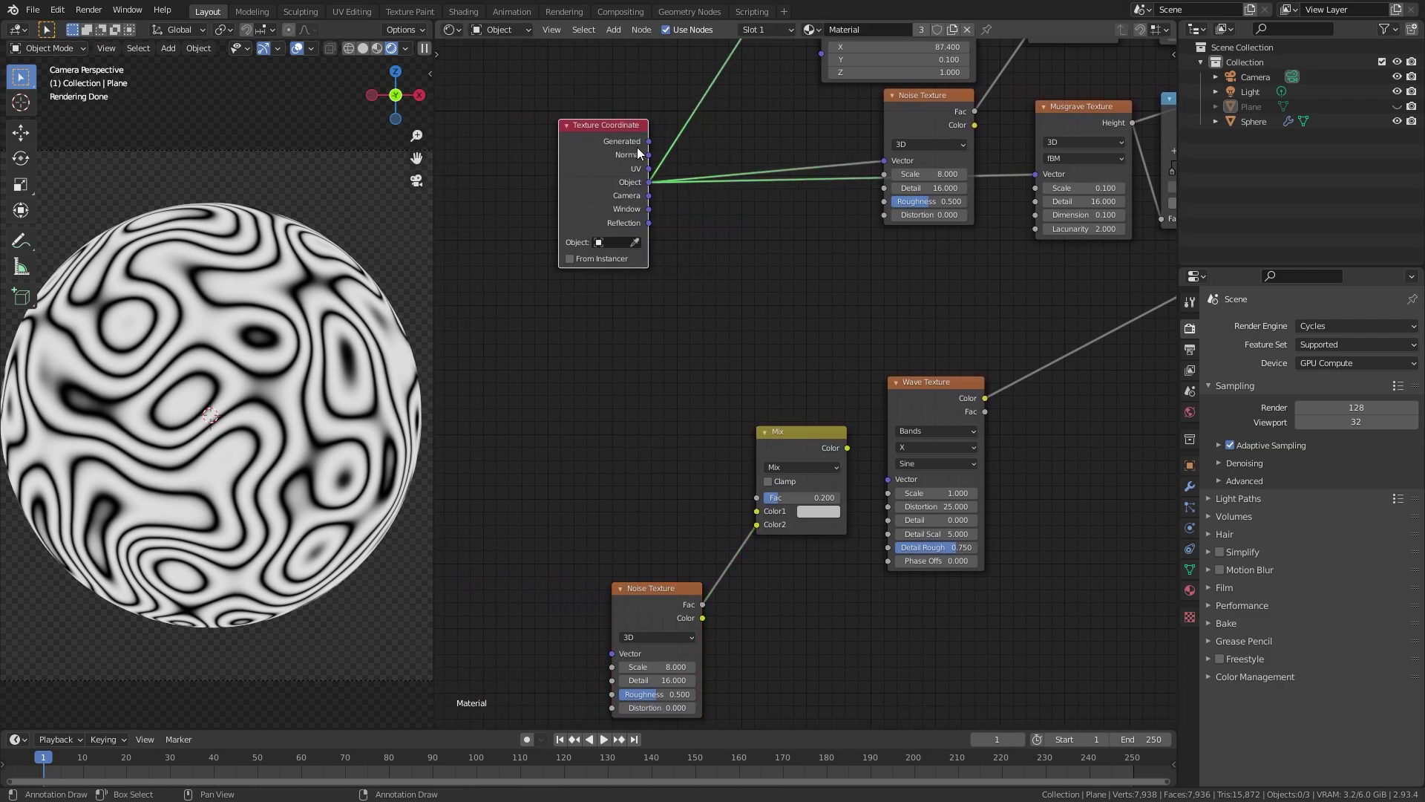
{"action": "left_click_drag", "start_coordinate": [648, 144], "coordinate": [757, 511]}
{"action": "scroll", "coordinate": [879, 484], "scroll_direction": "up", "scroll_amount": 2}
{"action": "left_click_drag", "start_coordinate": [863, 476], "coordinate": [906, 524]}
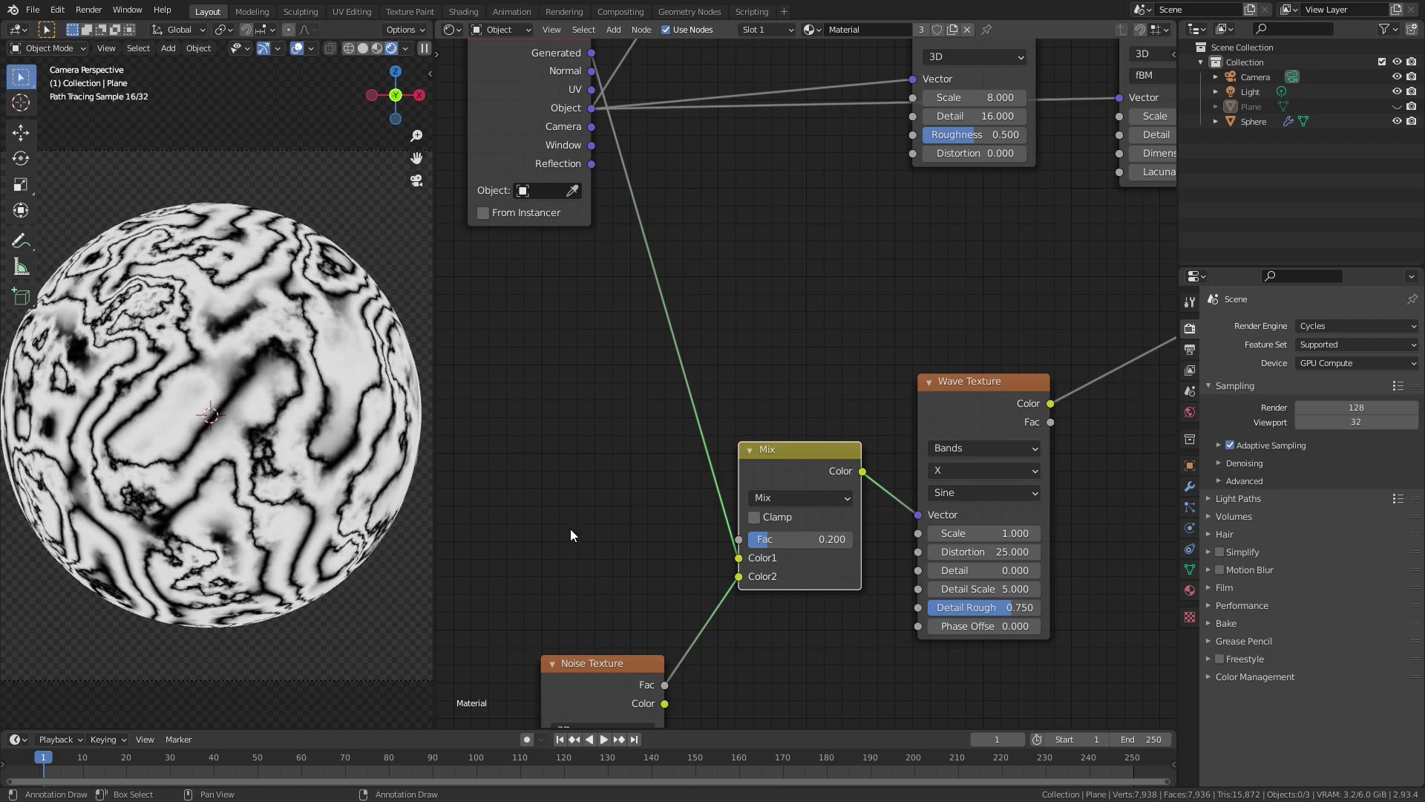
Set the Scale of the Noise Texture feeding the Wave Texture's Mix node to 6, its Roughness to 0.6 and its Distortion to 0.1
{"action": "scroll", "coordinate": [570, 528], "scroll_direction": "up", "scroll_amount": 1}
{"action": "middle_click_drag", "start_coordinate": [570, 528], "coordinate": [615, 321]}
{"action": "left_click_drag", "start_coordinate": [613, 483], "coordinate": [656, 407]}
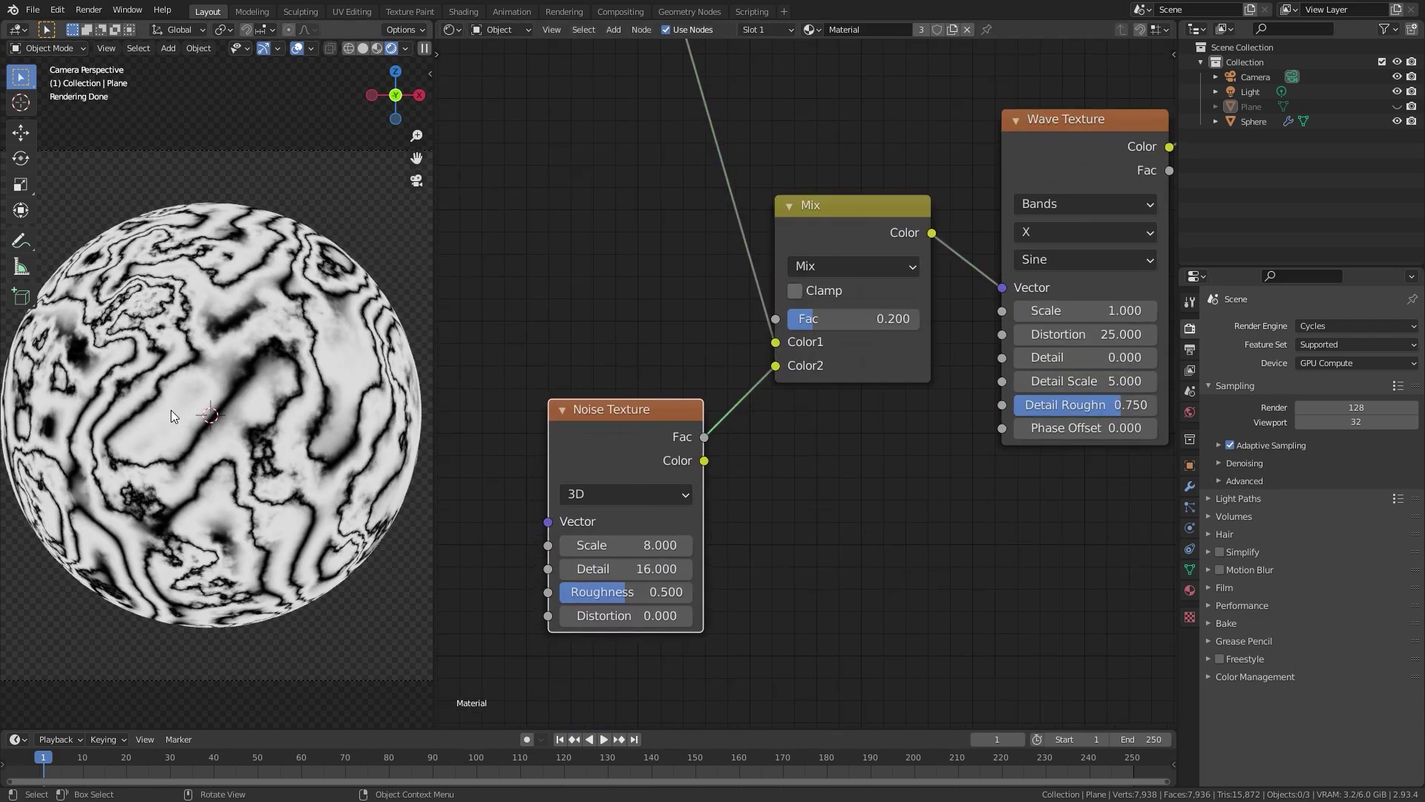
{"action": "left_click", "coordinate": [625, 546]}
{"action": "type", "text": "6"}
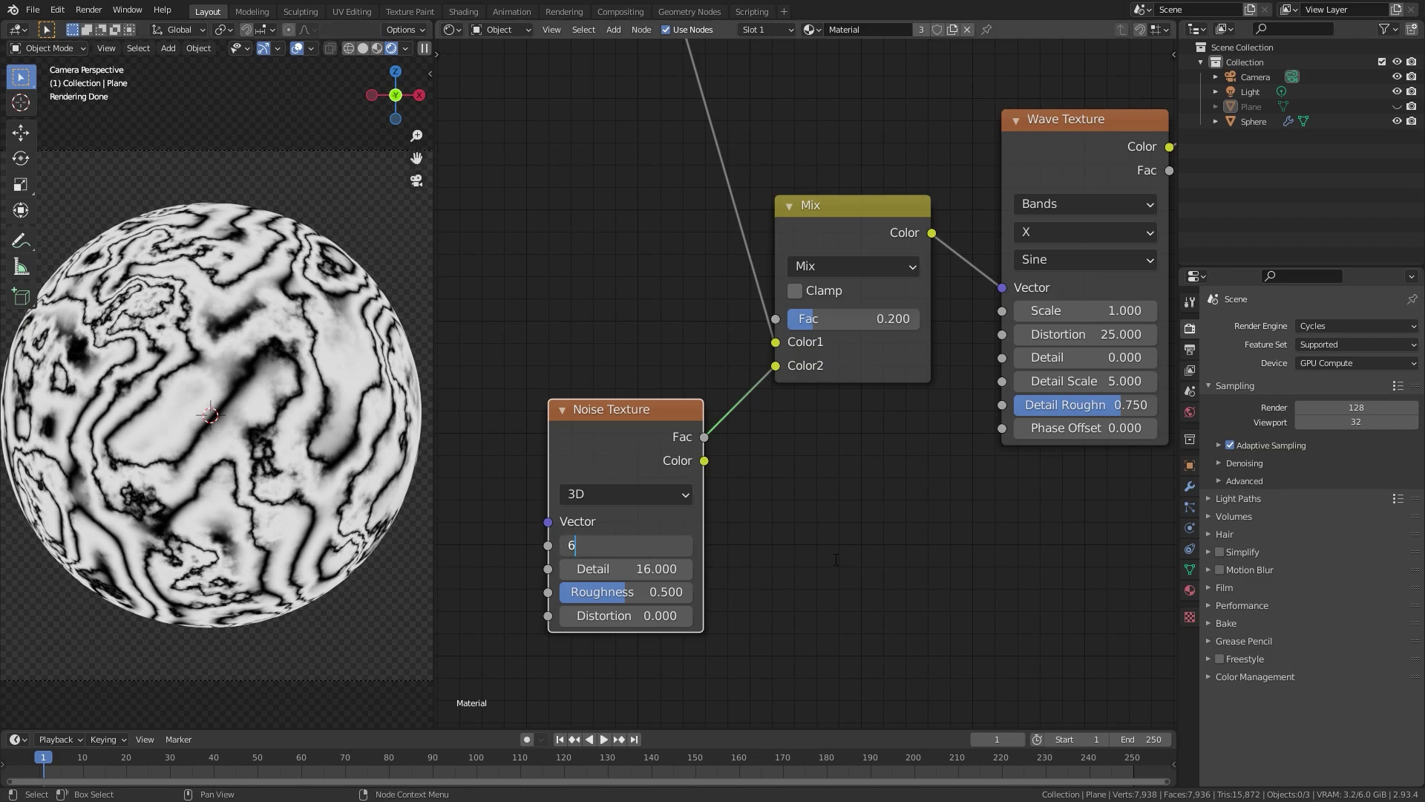
{"action": "key", "text": "Return"}
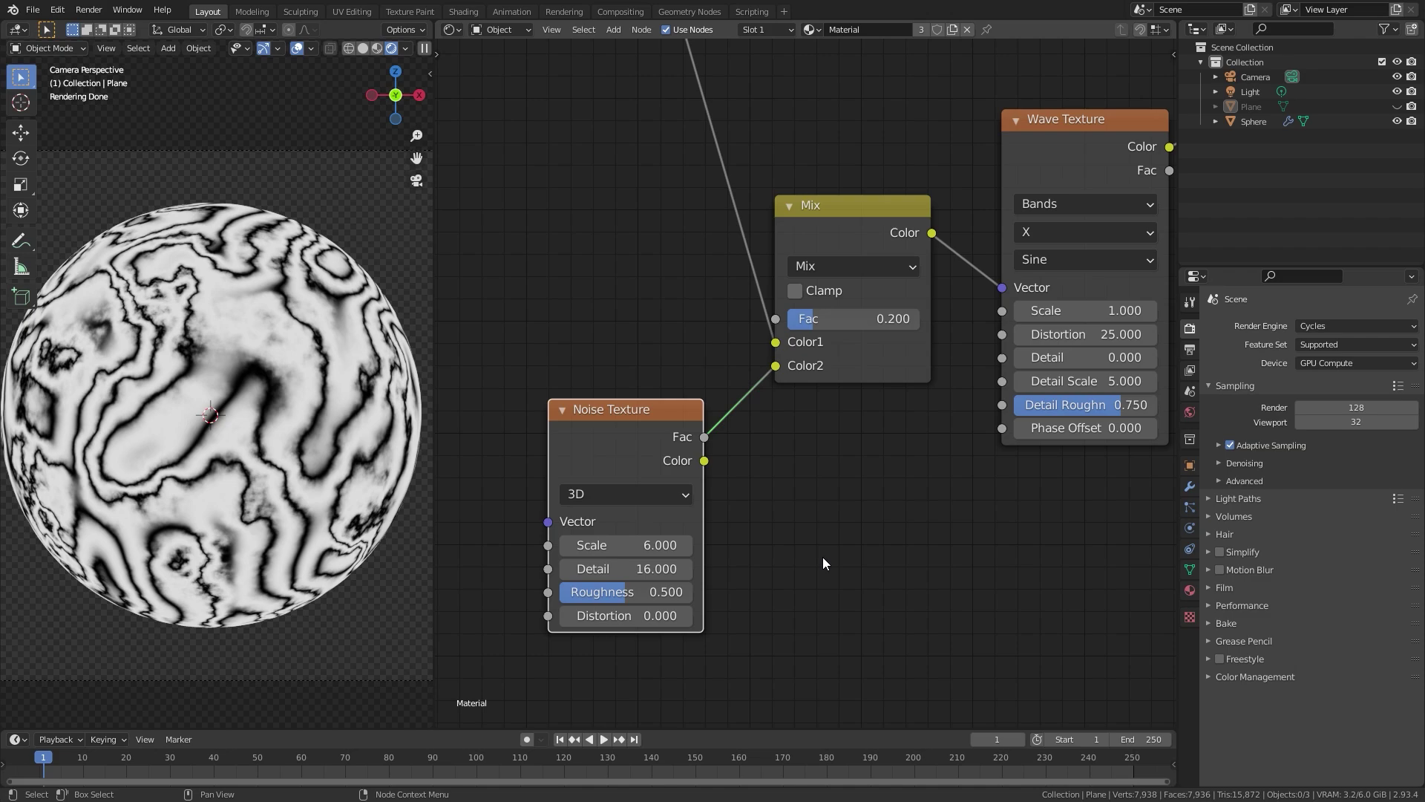
{"action": "mouse_move", "coordinate": [630, 592]}
{"action": "left_mouse_down"}
{"action": "mouse_move", "coordinate": [646, 592]}
{"action": "mouse_move", "coordinate": [602, 595]}
{"action": "left_mouse_up"}
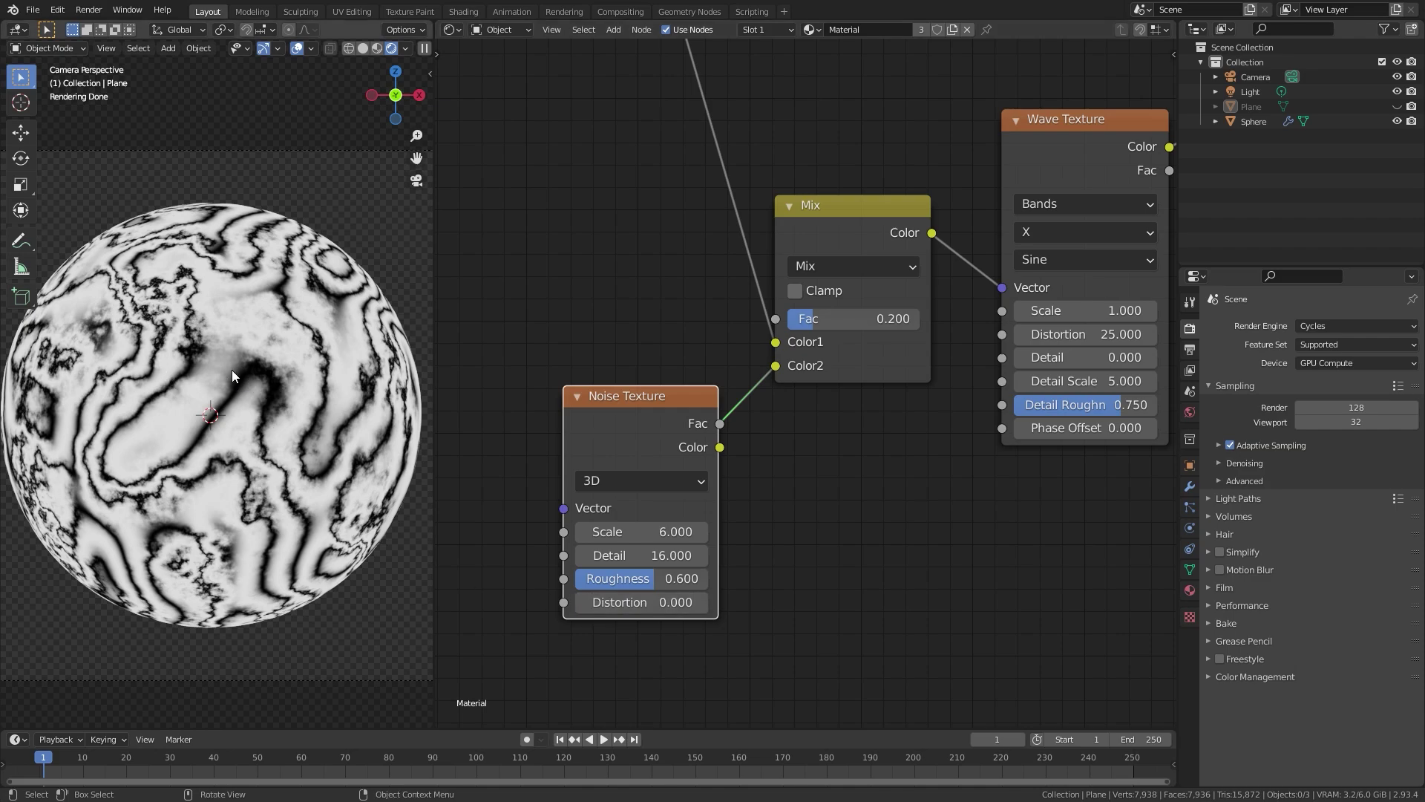
{"action": "left_click", "coordinate": [704, 601]}
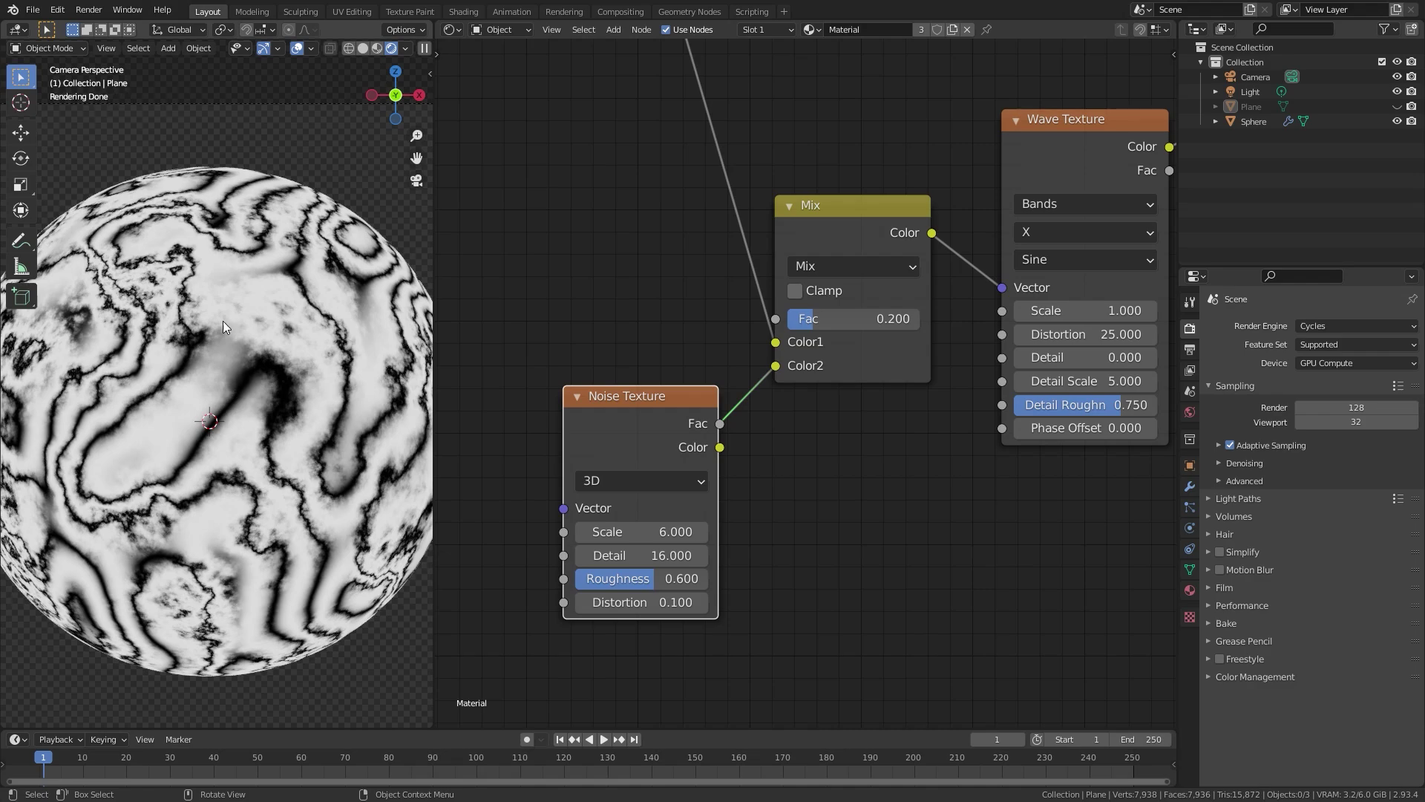
Insert a ColorRamp after the Wave Texture, fed by the wave's Fac output and passing its Color to the preview
{"action": "scroll", "coordinate": [1106, 268], "scroll_direction": "down", "scroll_amount": 2}
{"action": "middle_click_drag", "start_coordinate": [1106, 267], "coordinate": [705, 426]}
{"action": "key", "text": "shift+a"}
{"action": "mouse_move", "coordinate": [769, 413]}
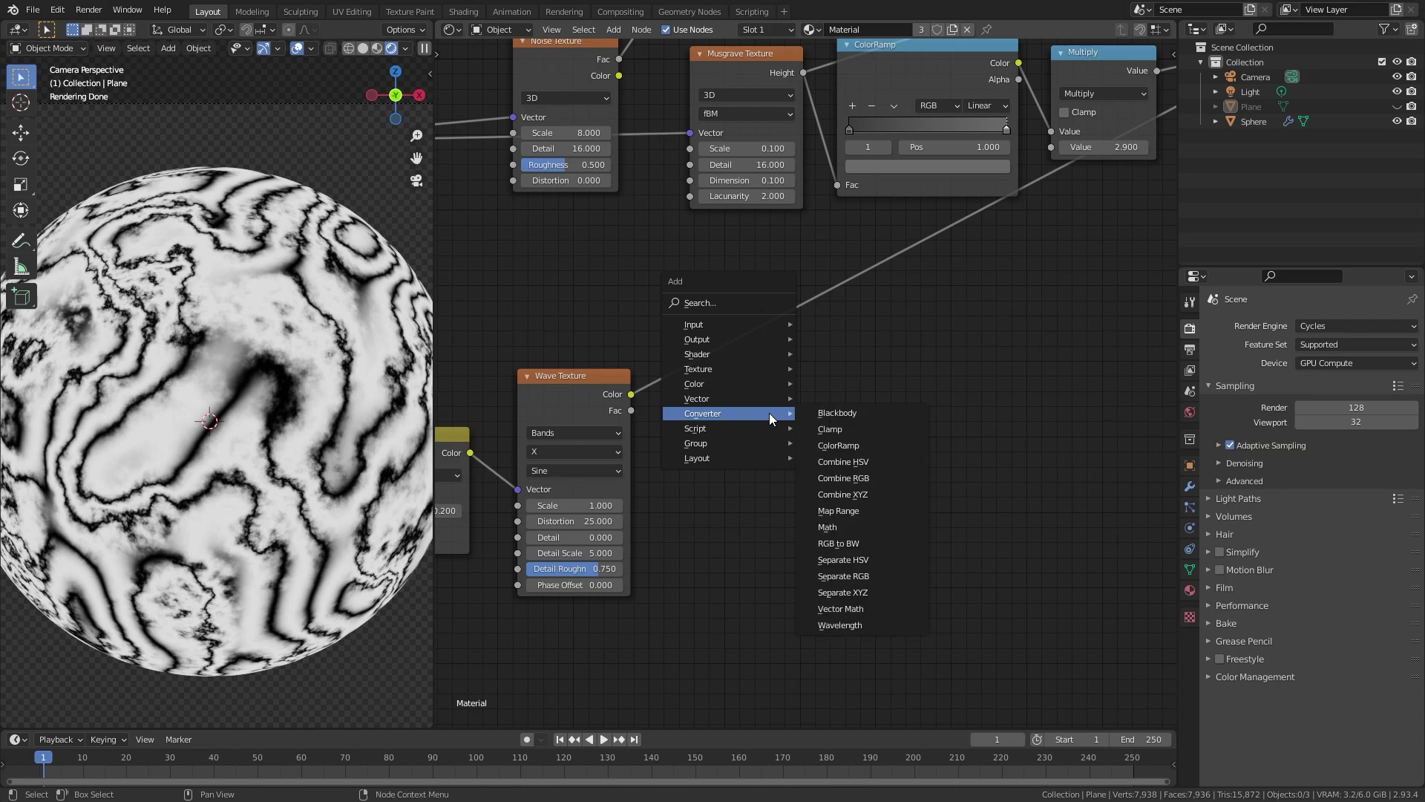
{"action": "left_click", "coordinate": [842, 445]}
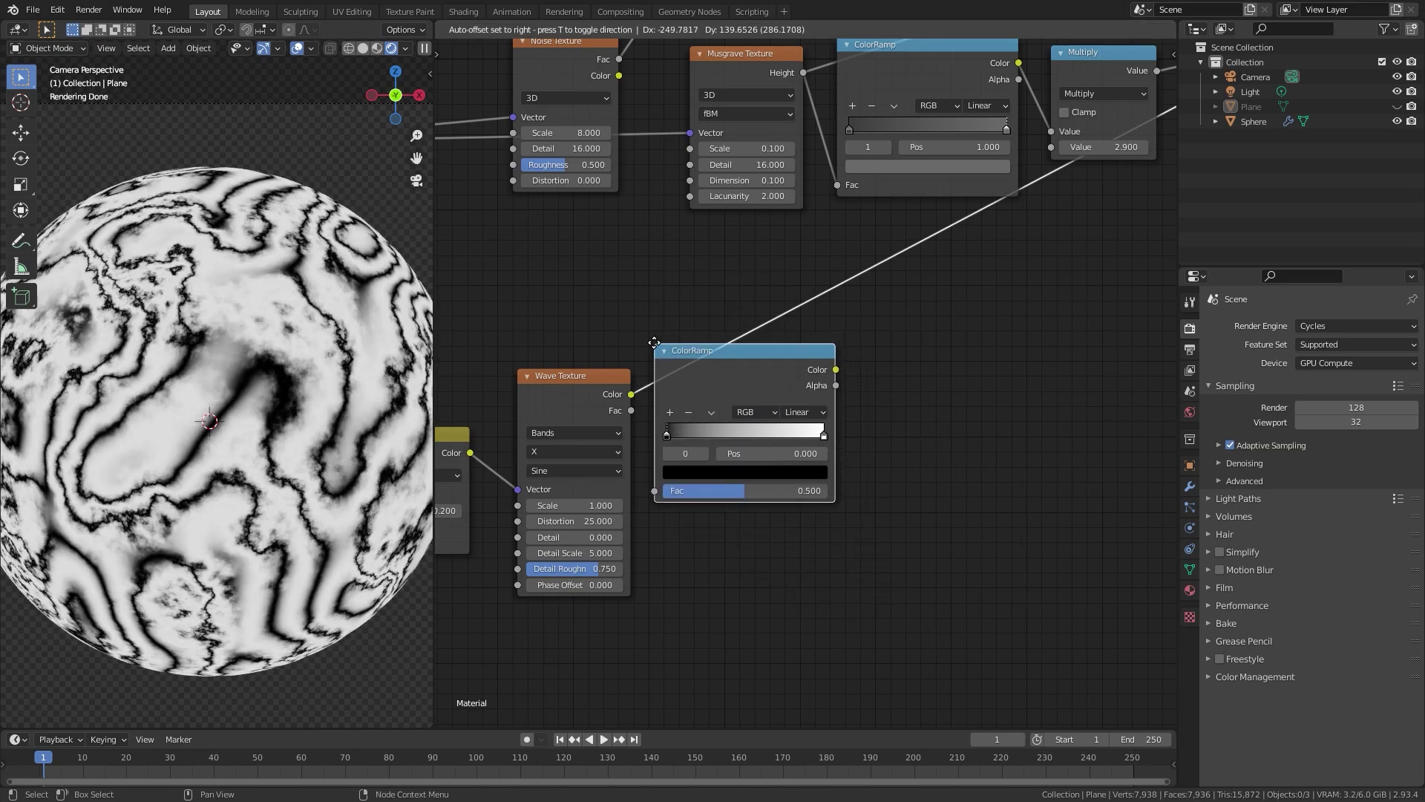
{"action": "left_click", "coordinate": [657, 343]}
Flip the Wave Texture's ColorRamp and move its white stop to position 0.955
{"action": "scroll", "coordinate": [804, 354], "scroll_direction": "up", "scroll_amount": 1}
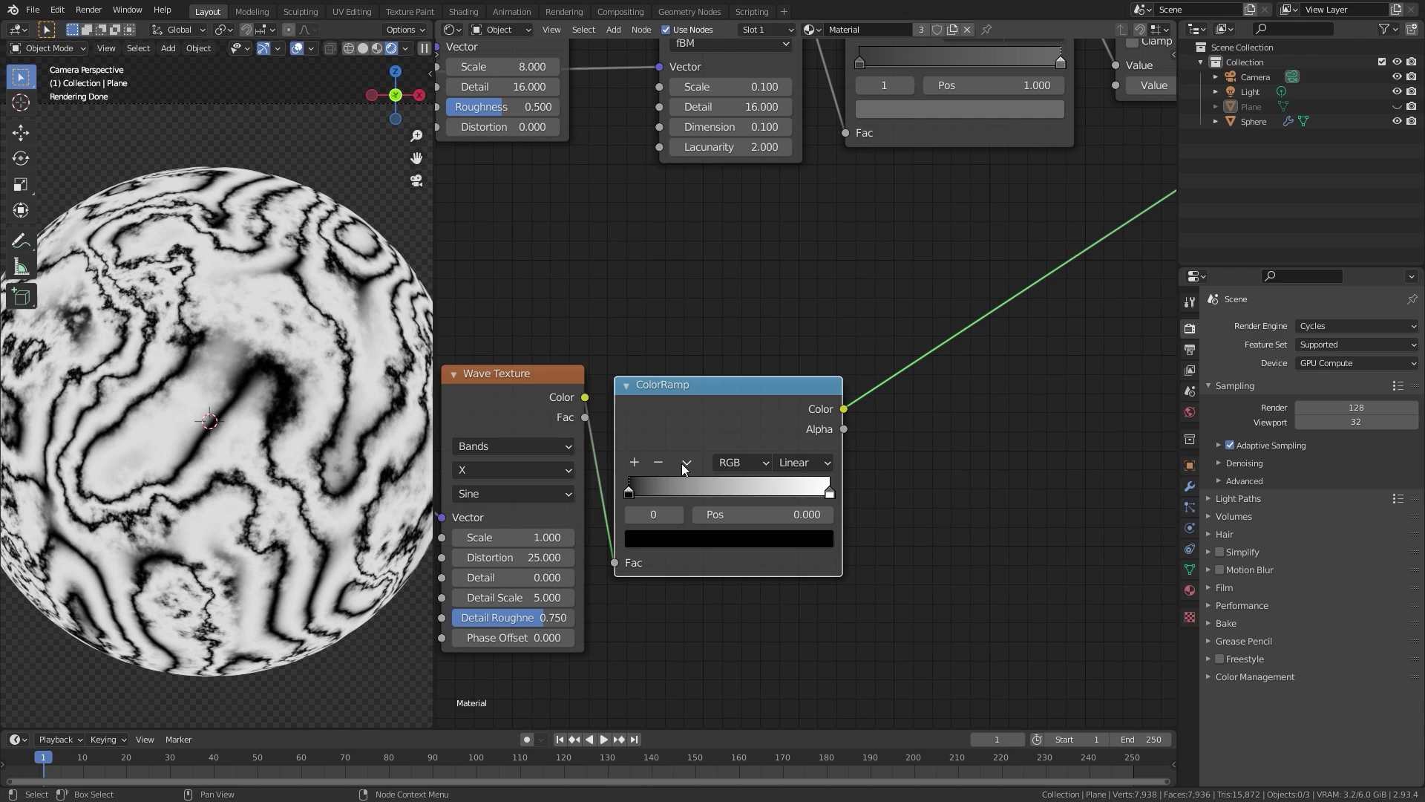
{"action": "left_click", "coordinate": [687, 463]}
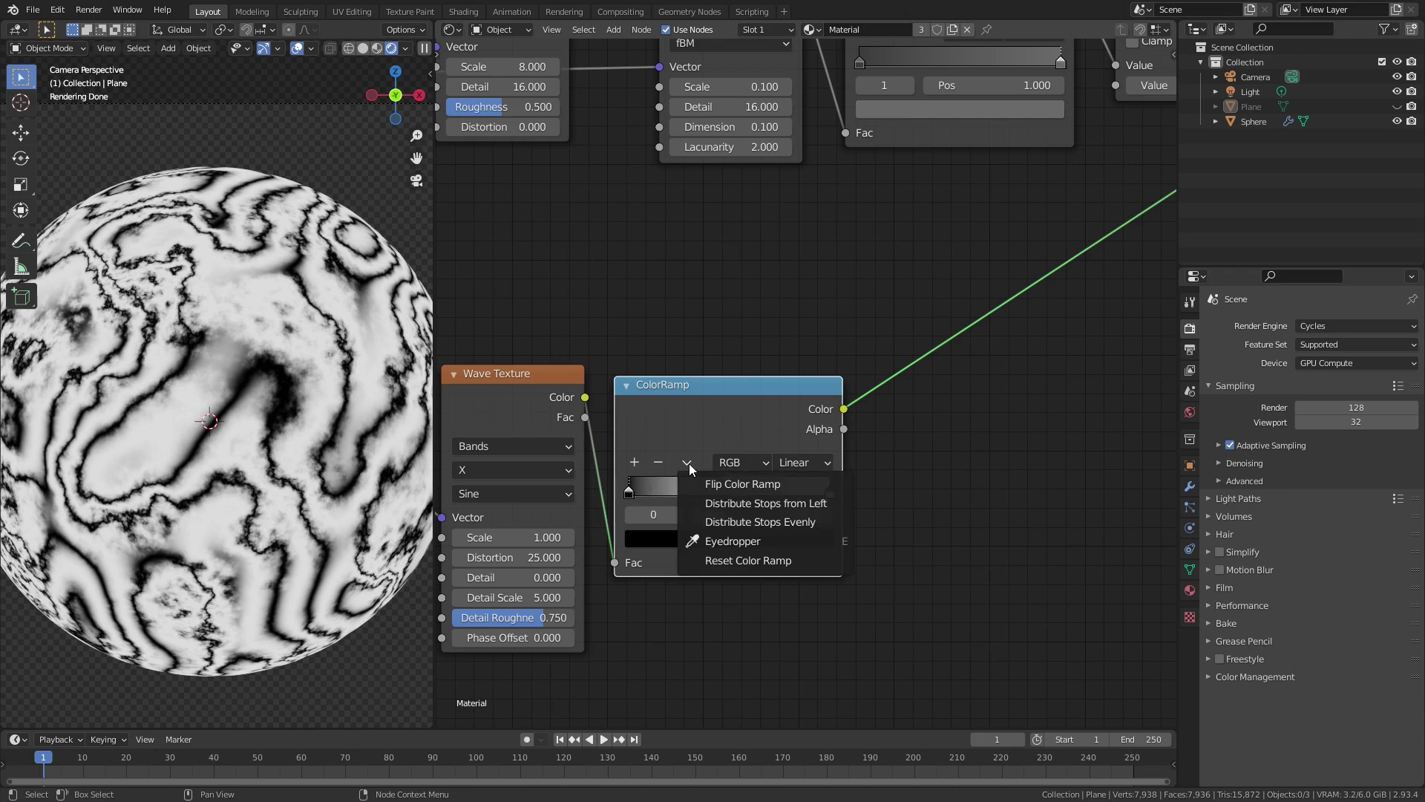
{"action": "left_click", "coordinate": [718, 491]}
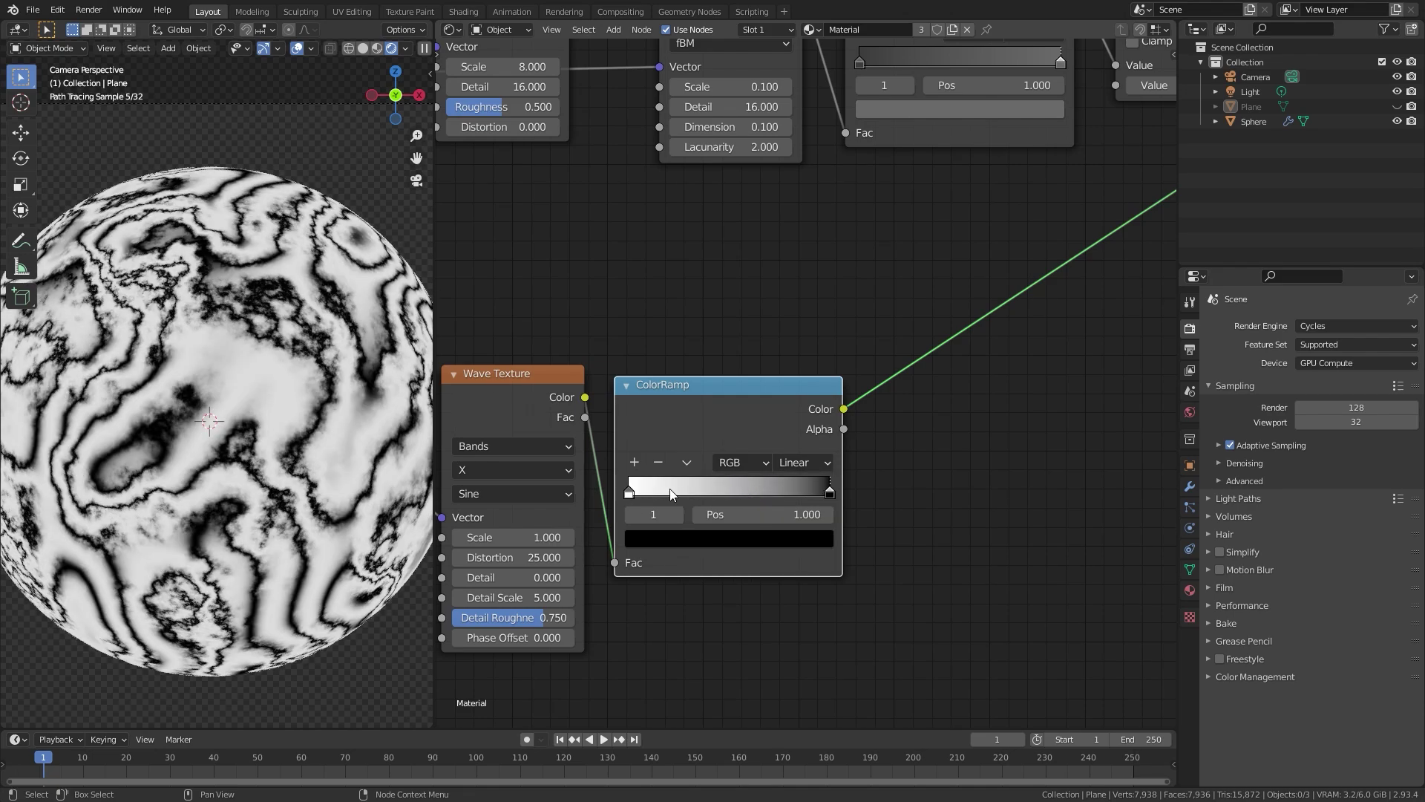
{"action": "left_click_drag", "start_coordinate": [630, 496], "coordinate": [821, 501]}
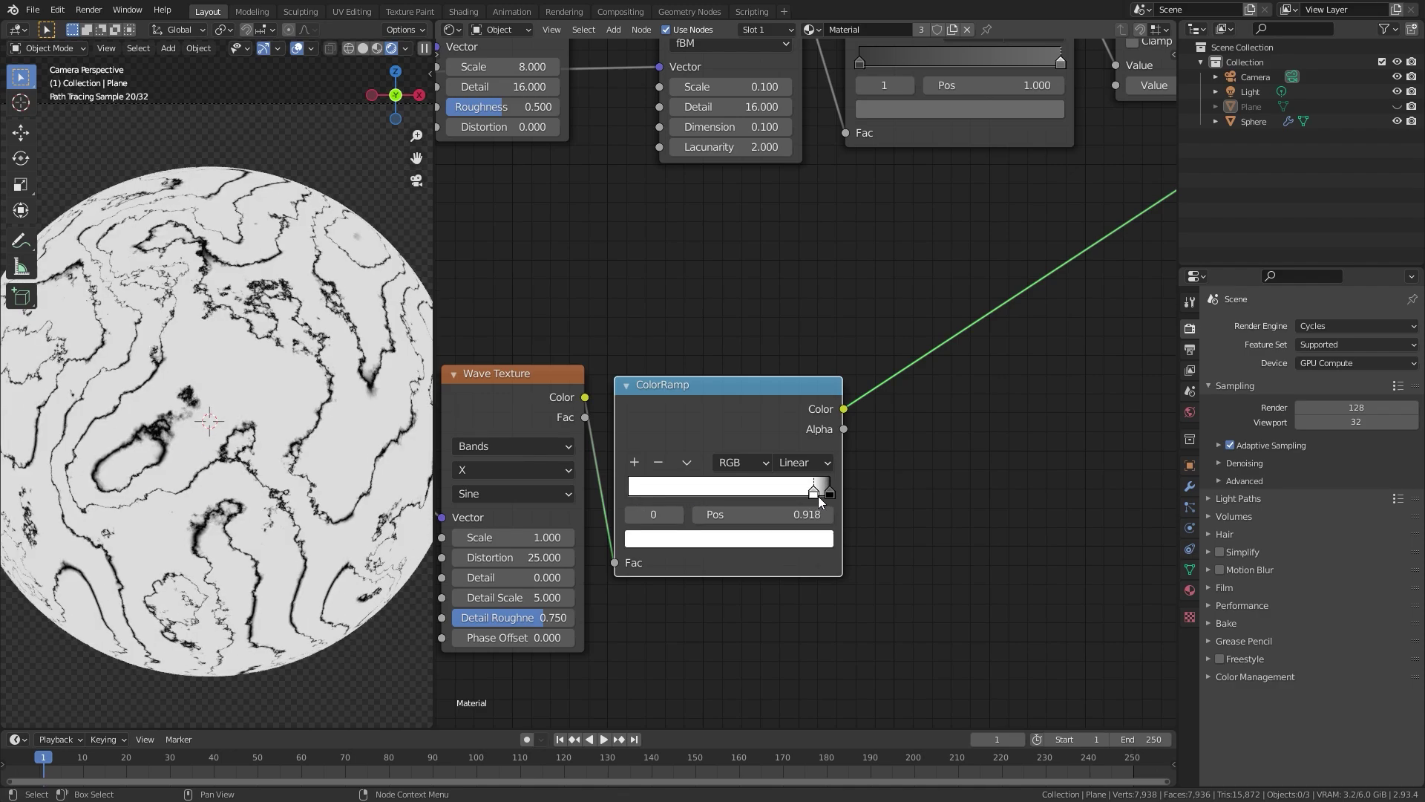
{"action": "scroll", "coordinate": [312, 507], "scroll_direction": "up", "scroll_amount": 1}
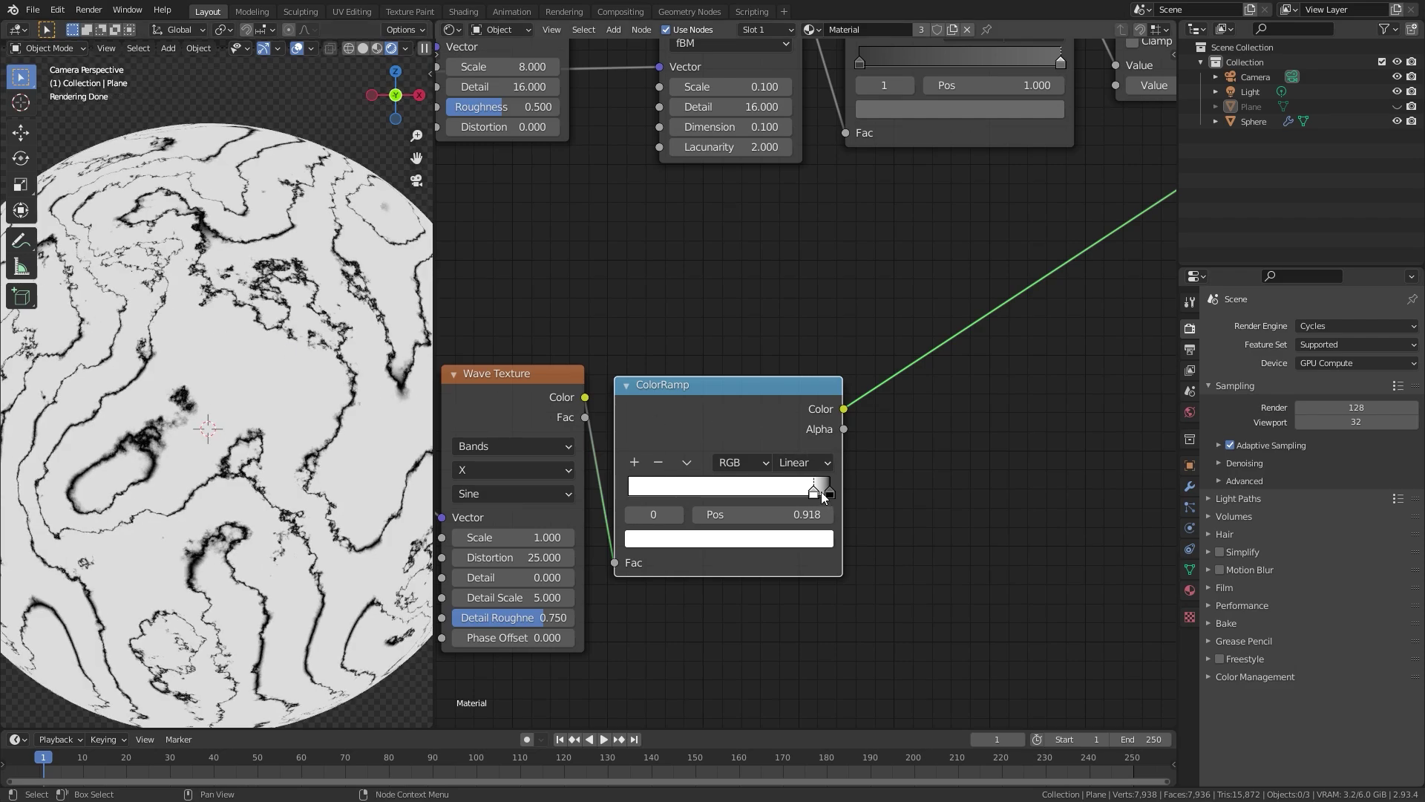
{"action": "left_click_drag", "start_coordinate": [822, 497], "coordinate": [822, 496]}
{"action": "scroll", "coordinate": [778, 428], "scroll_direction": "down", "scroll_amount": 1}
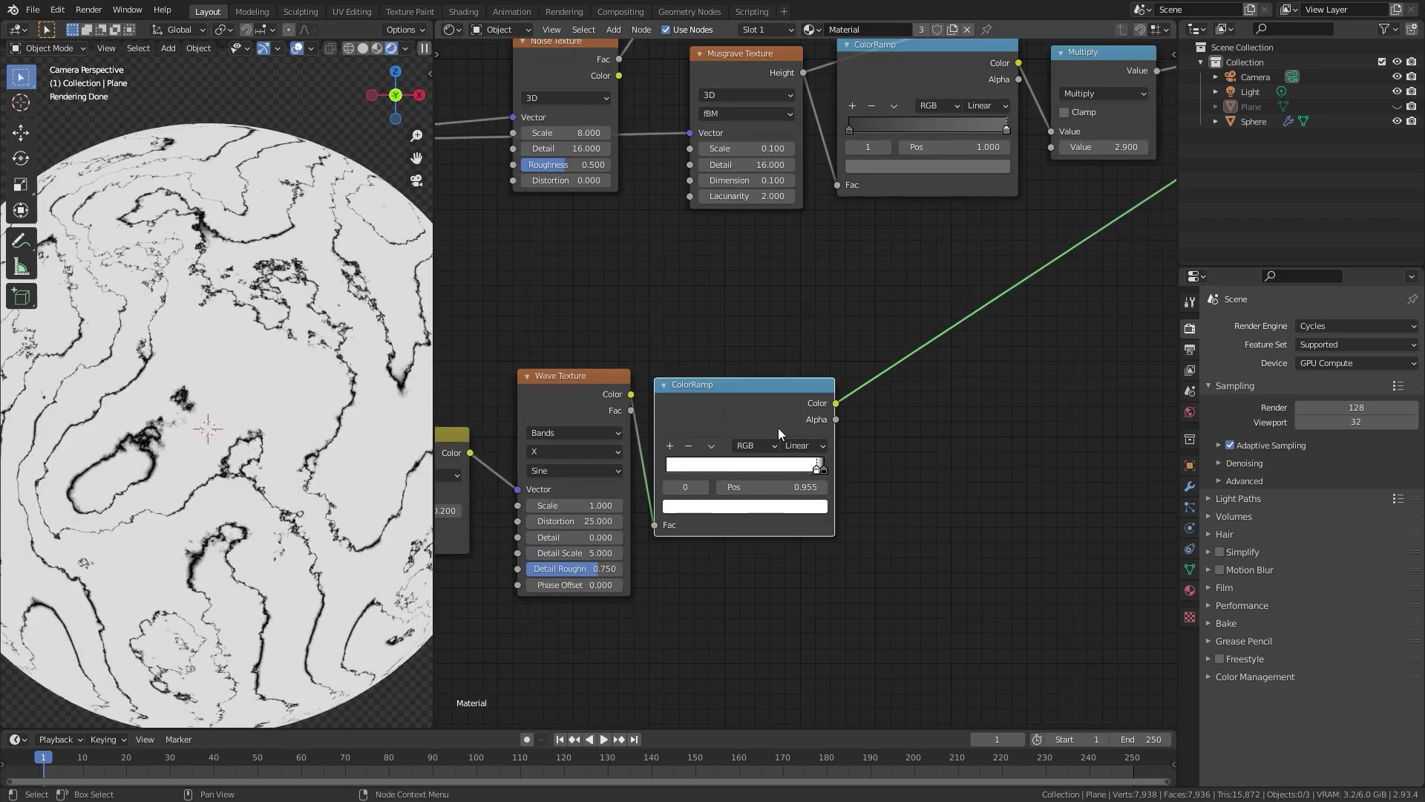
{"action": "scroll", "coordinate": [299, 411], "scroll_direction": "down", "scroll_amount": 1}
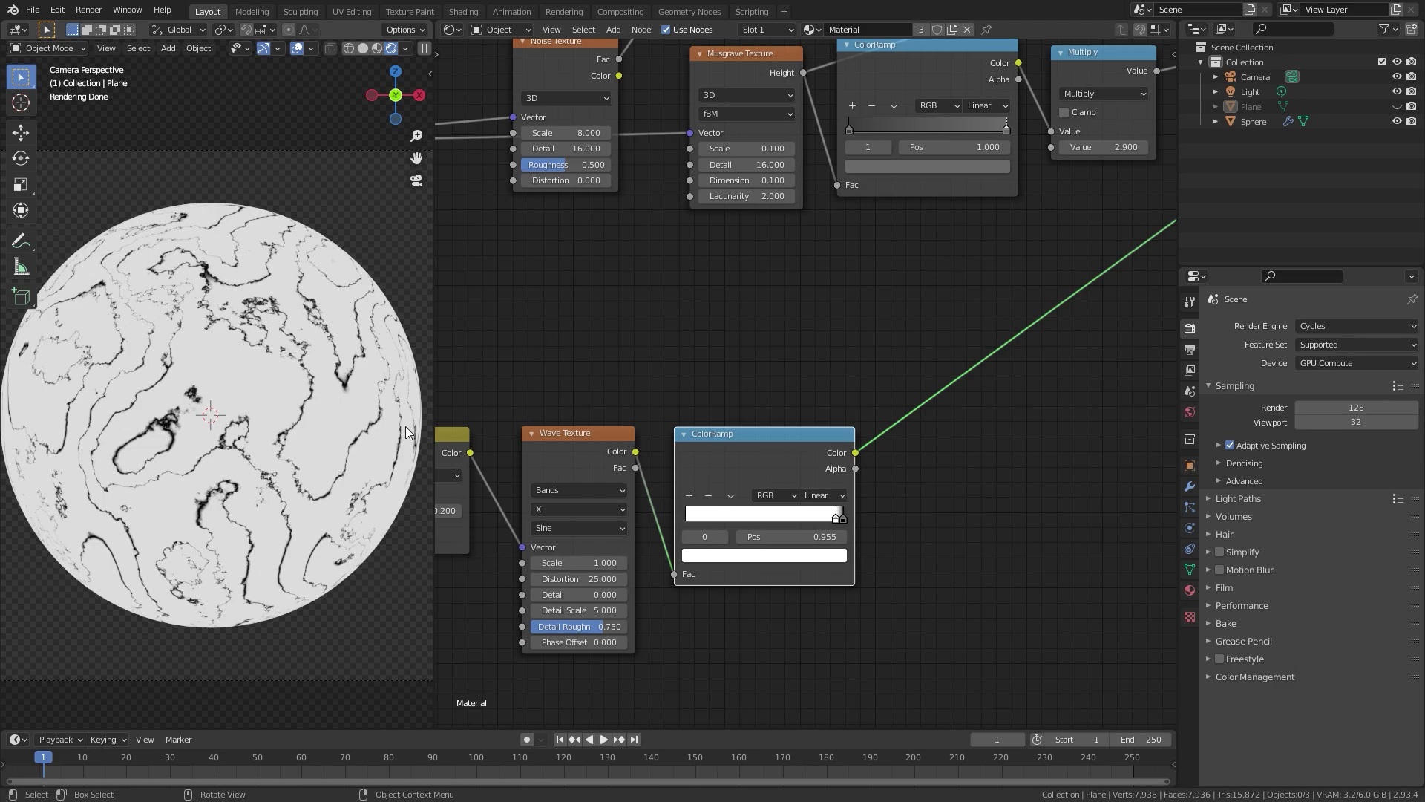
Add a new Noise Texture node directly above the Wave Texture
{"action": "key", "text": "shift+a"}
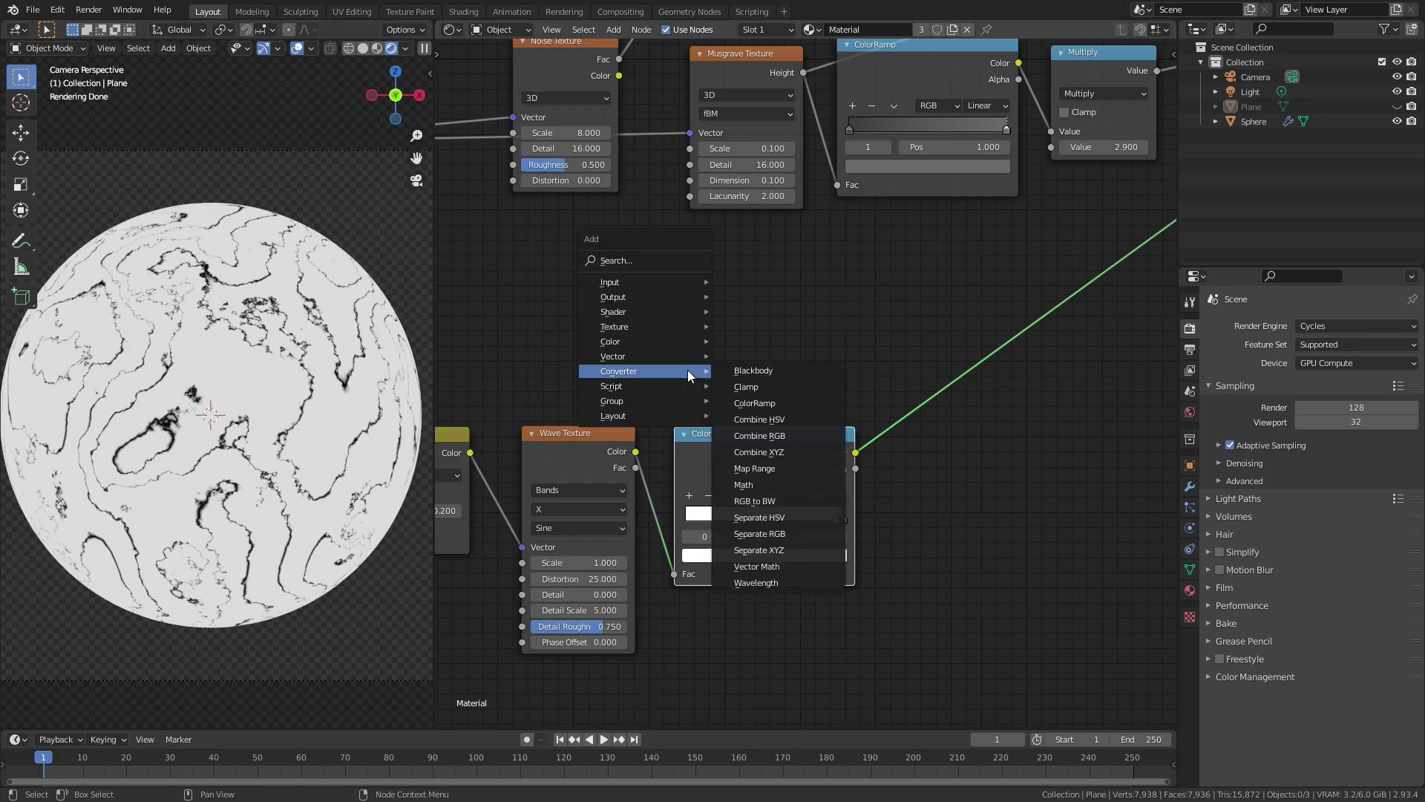
{"action": "mouse_move", "coordinate": [634, 330]}
{"action": "left_click", "coordinate": [766, 493]}
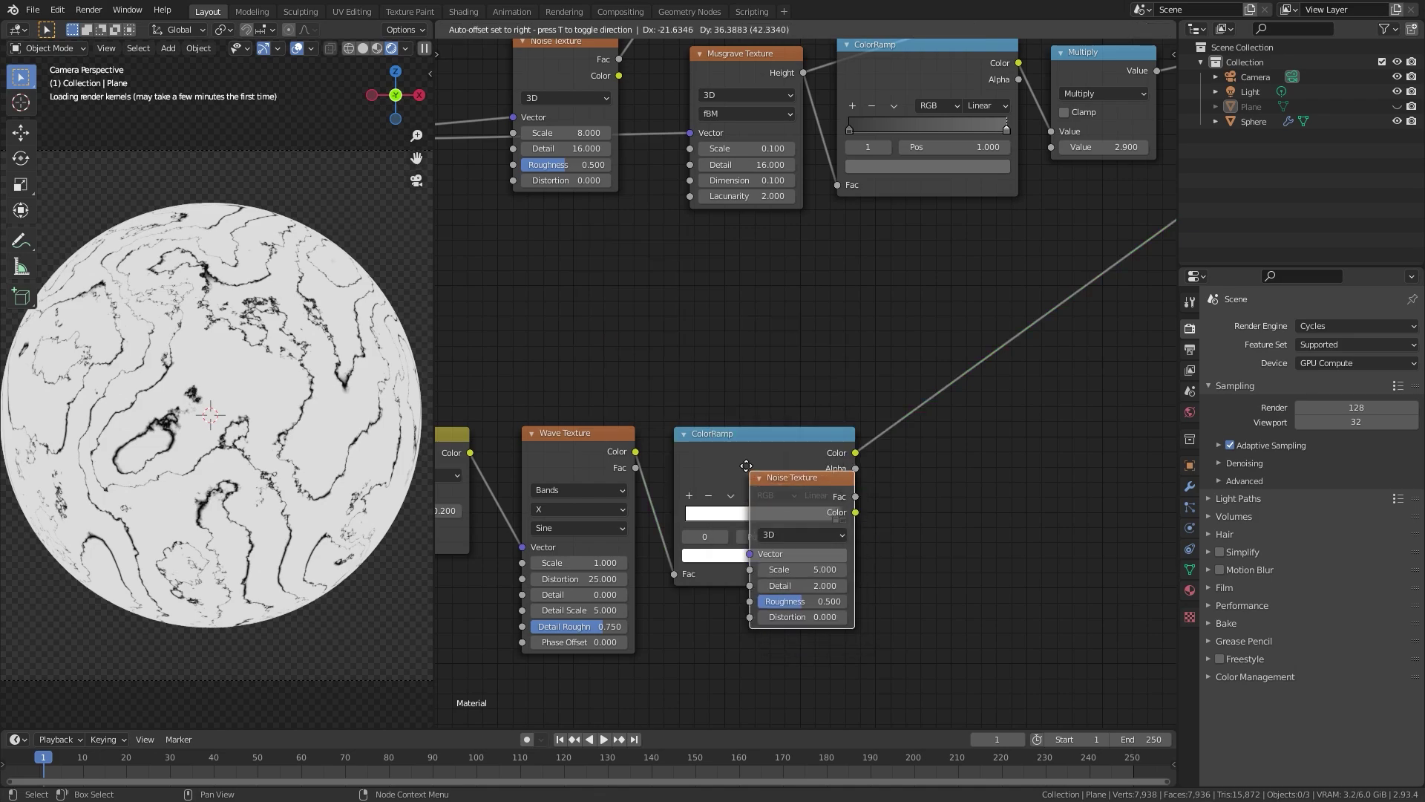
{"action": "left_click", "coordinate": [524, 250]}
Add a ColorRamp beside the new Noise Texture and link the noise's Fac output to the ramp's Fac input
{"action": "key", "text": "shift+a"}
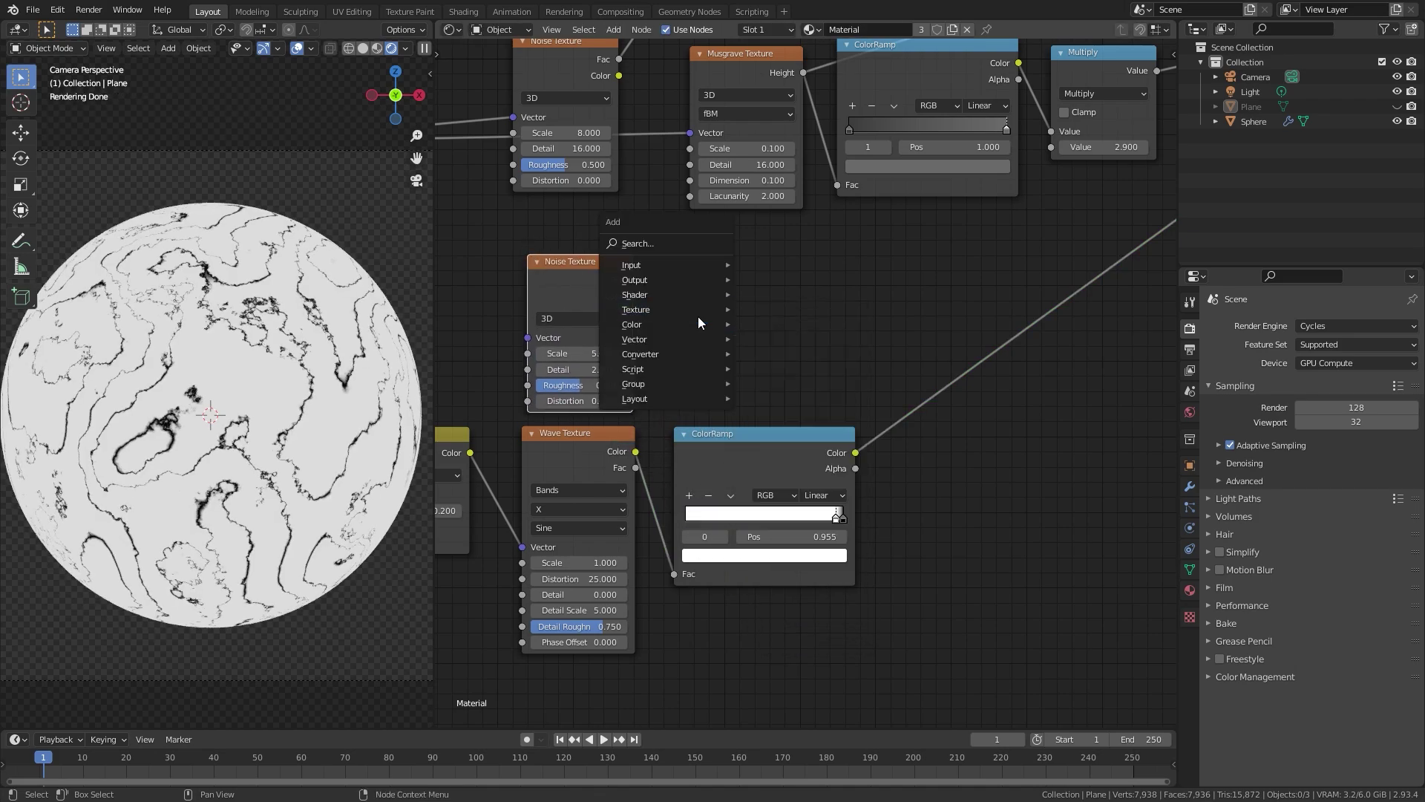
{"action": "mouse_move", "coordinate": [656, 352]}
{"action": "left_click", "coordinate": [776, 386]}
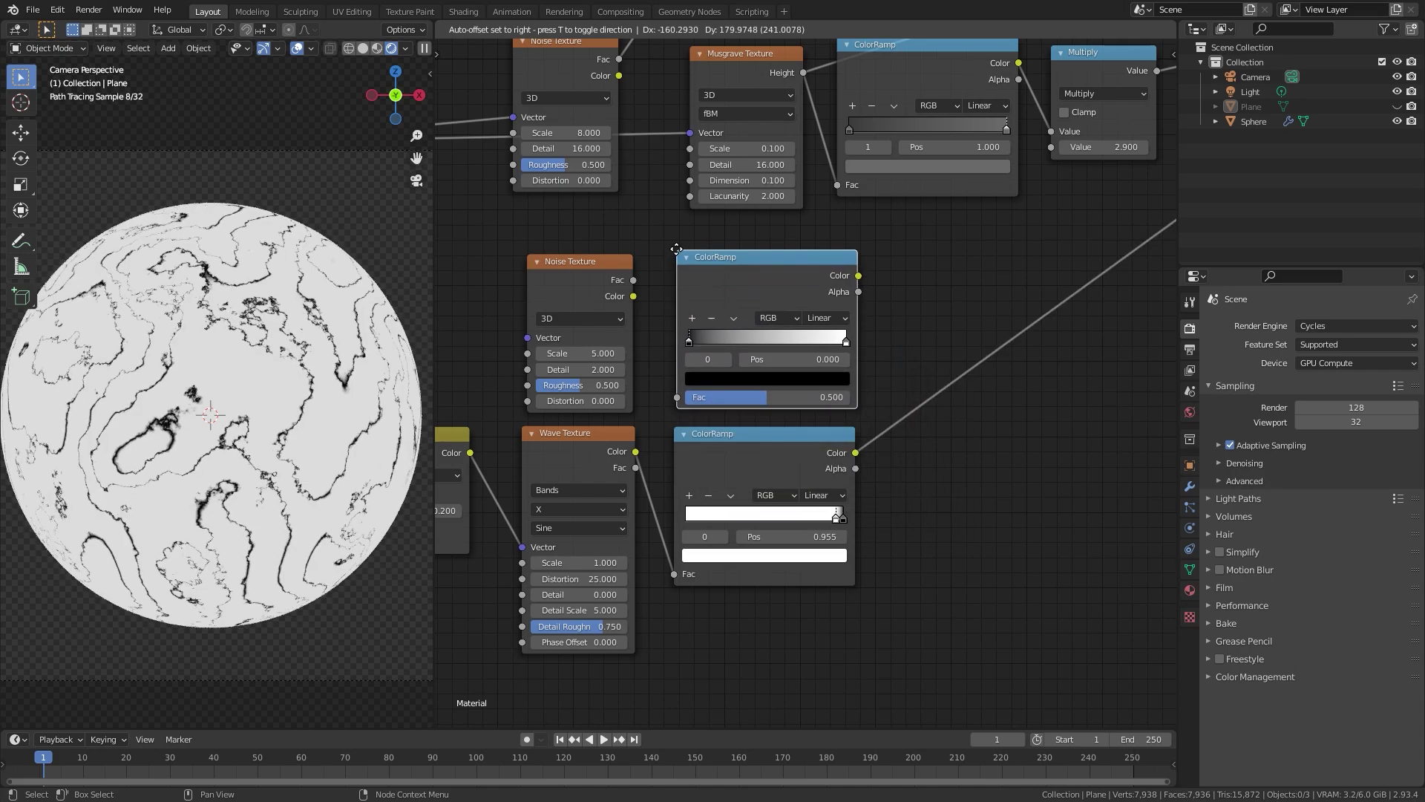
{"action": "left_click", "coordinate": [677, 254]}
{"action": "scroll", "coordinate": [622, 293], "scroll_direction": "up", "scroll_amount": 1}
{"action": "left_click_drag", "start_coordinate": [605, 262], "coordinate": [653, 395]}
Add a Math node beyond the two ColorRamps and set its operation to Subtract
{"action": "scroll", "coordinate": [817, 341], "scroll_direction": "down", "scroll_amount": 6, "text": "ctrl"}
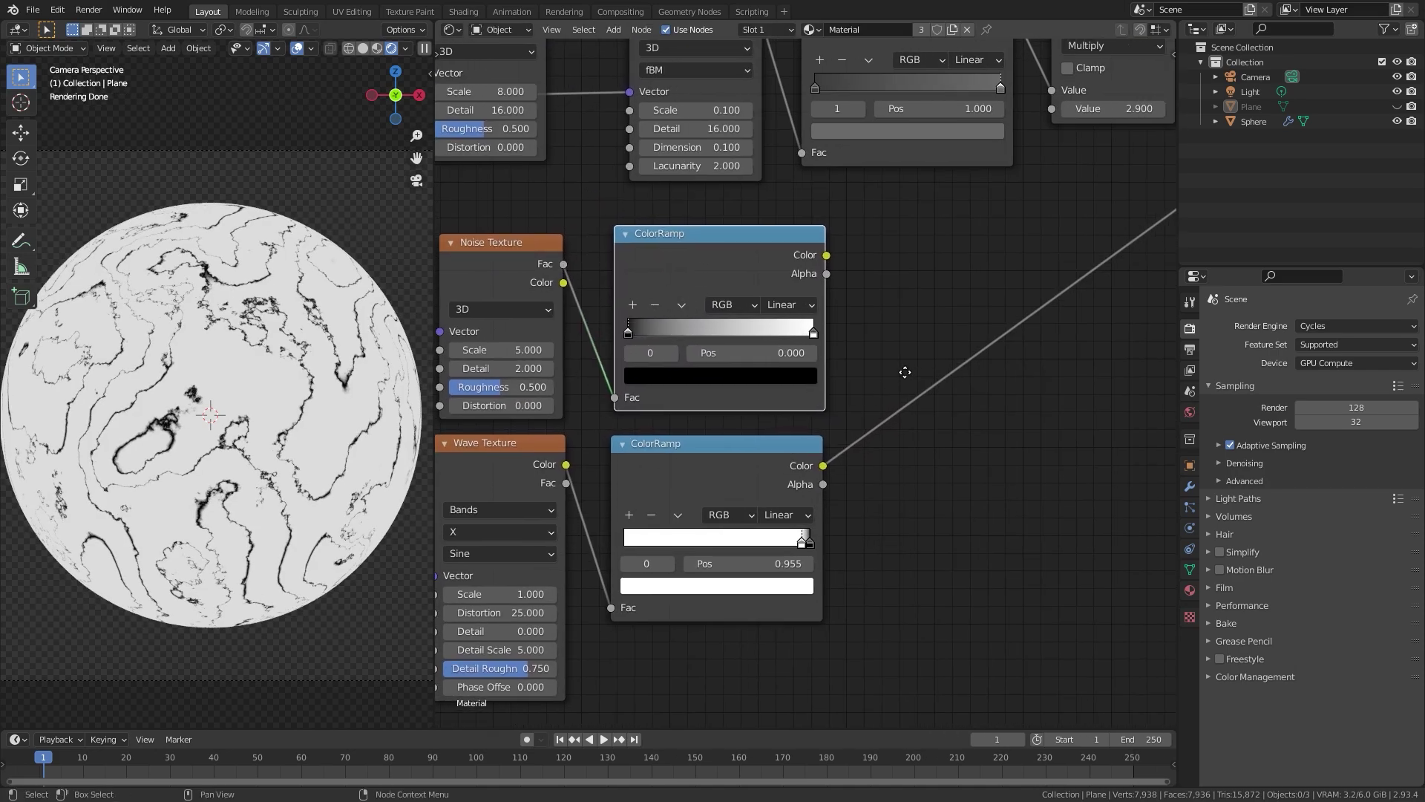
{"action": "key", "text": "shift+a"}
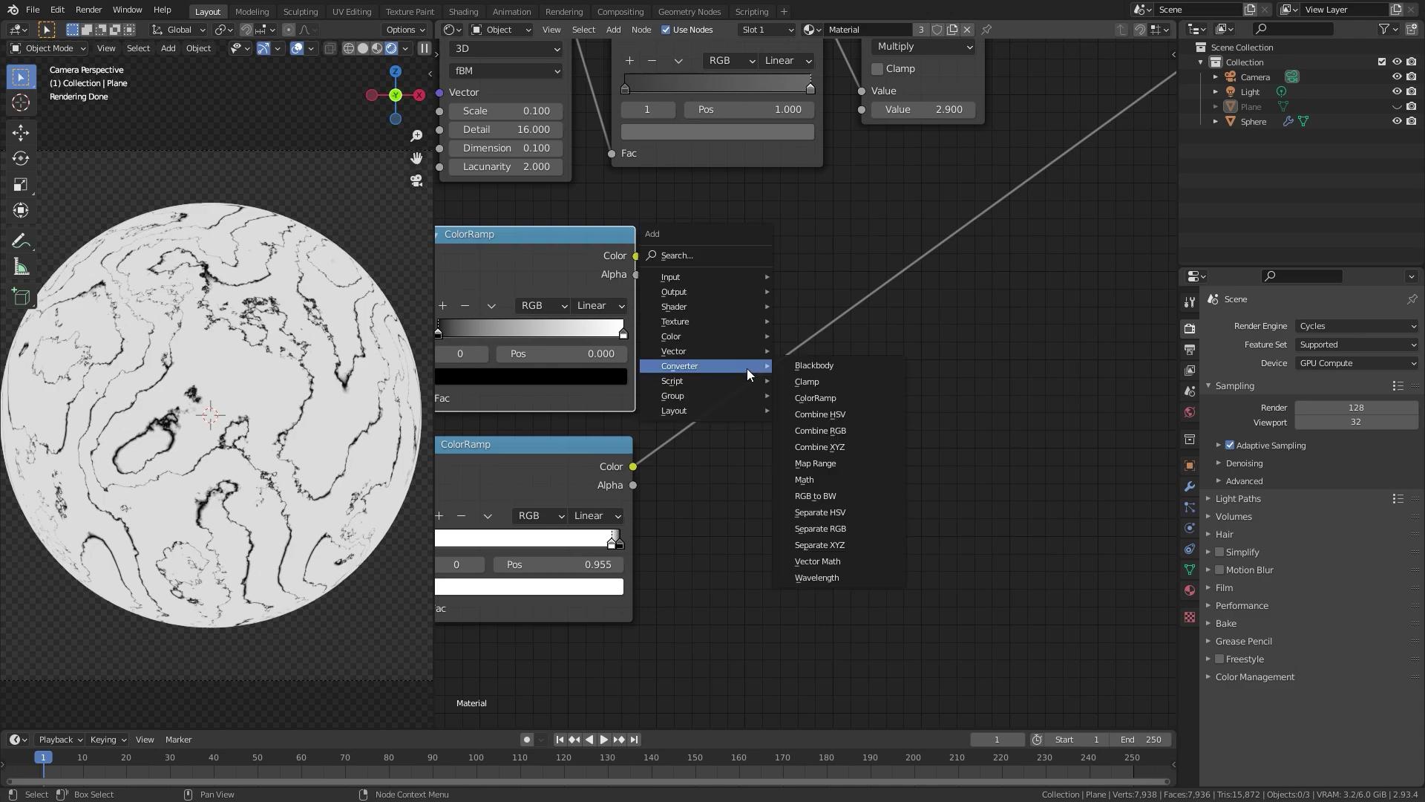
{"action": "left_click", "coordinate": [822, 481]}
{"action": "left_click", "coordinate": [877, 378]}
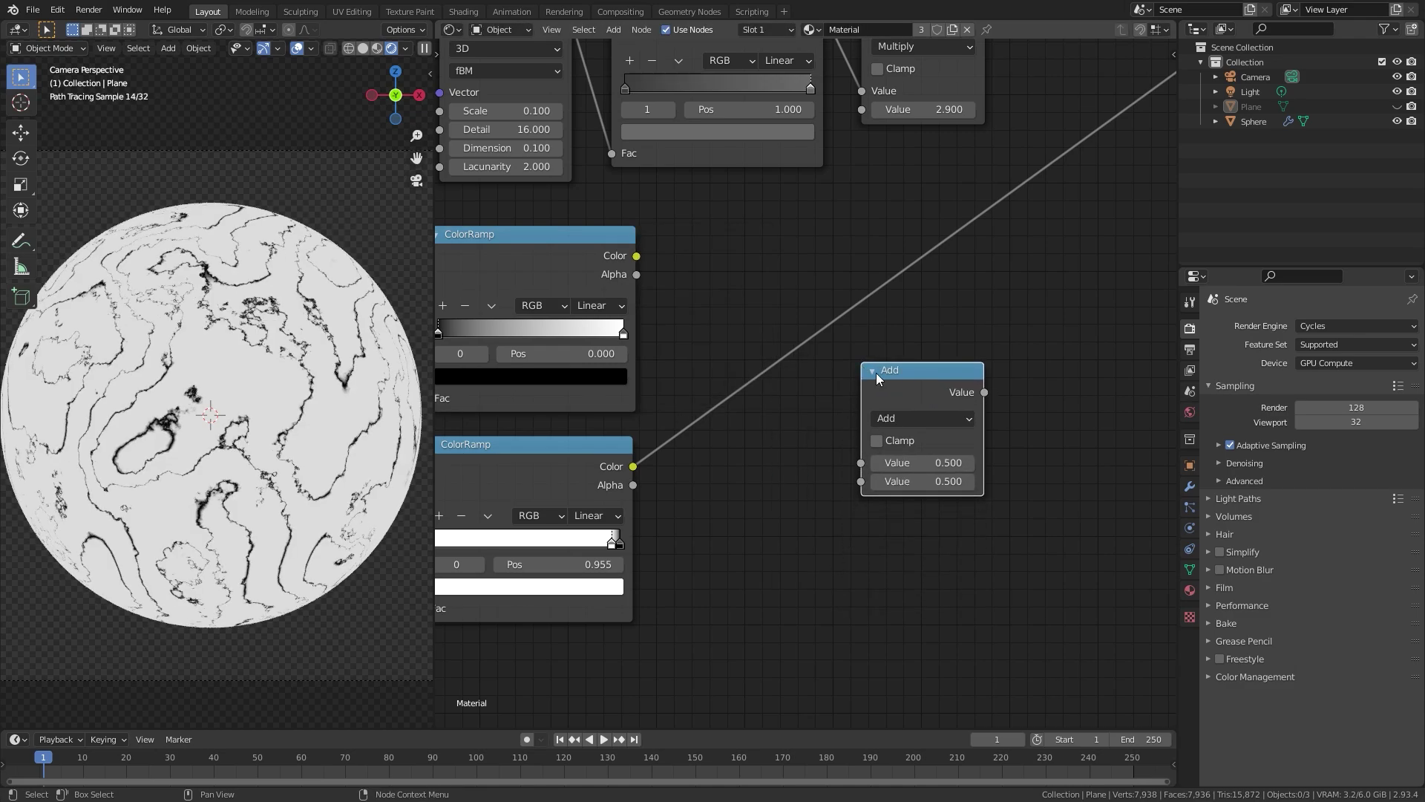
{"action": "left_click", "coordinate": [916, 420]}
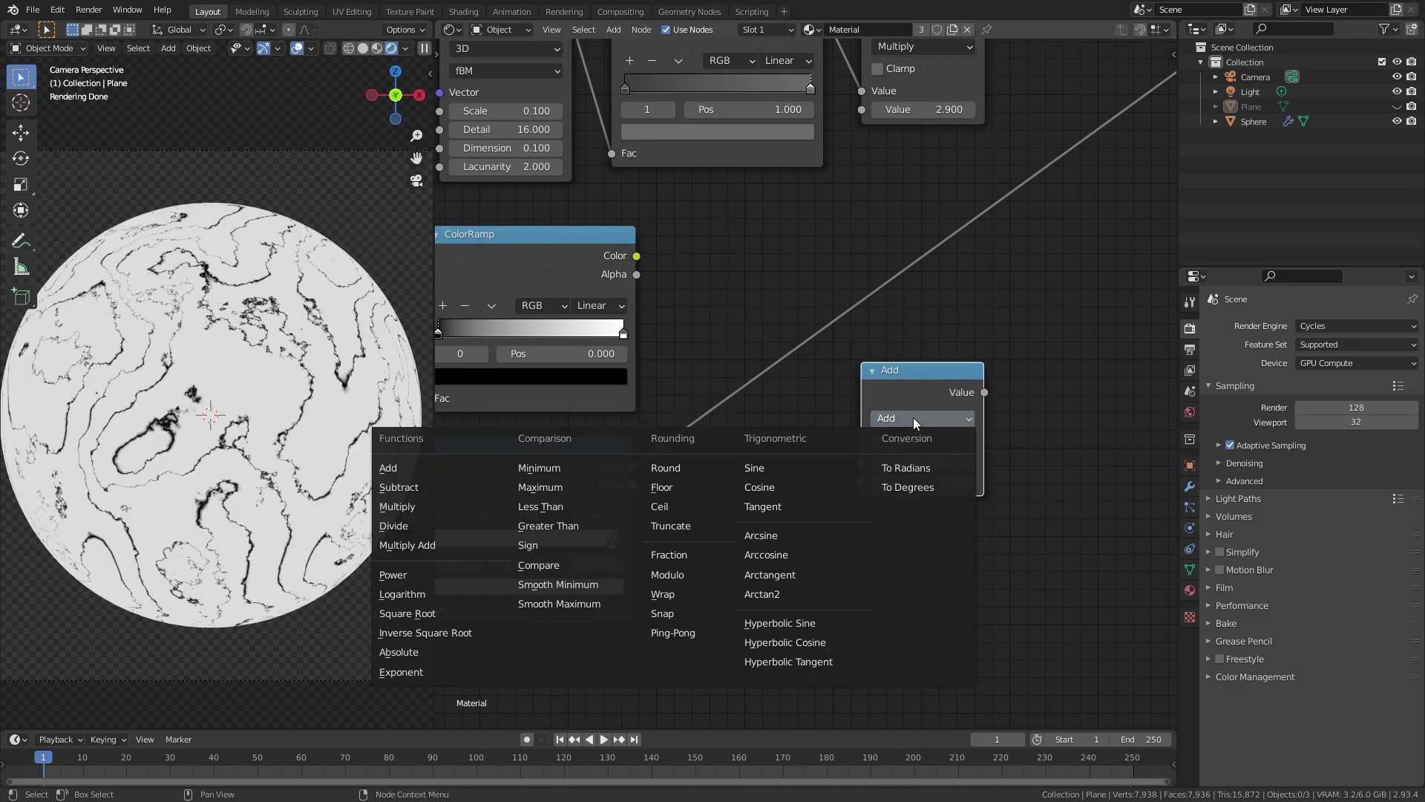
{"action": "left_click", "coordinate": [418, 490]}
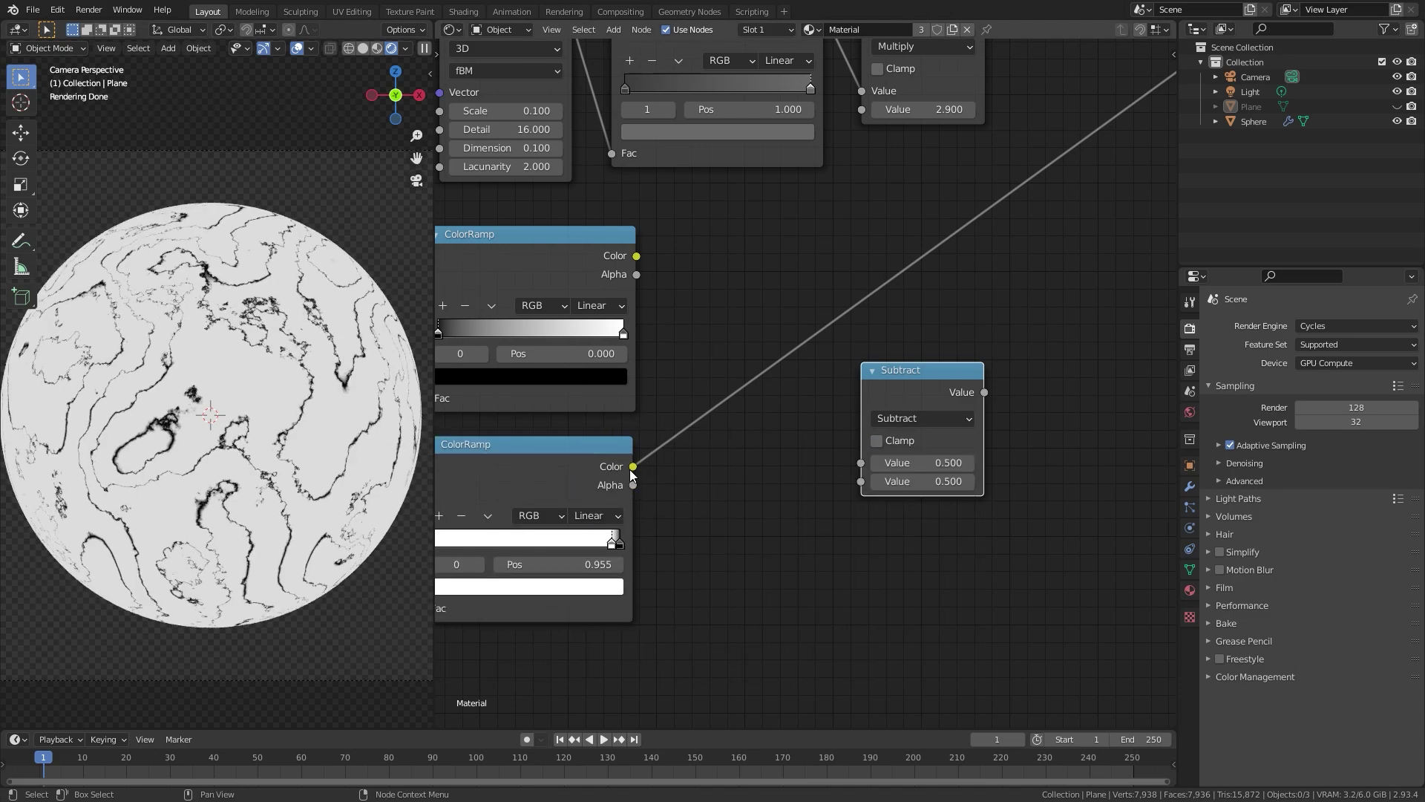
Link the noise ColorRamp's Color to Subtract's first Value and the wave ColorRamp's Color to its second, previewing Subtract and moving it closer
{"action": "left_click_drag", "start_coordinate": [632, 470], "coordinate": [860, 482]}
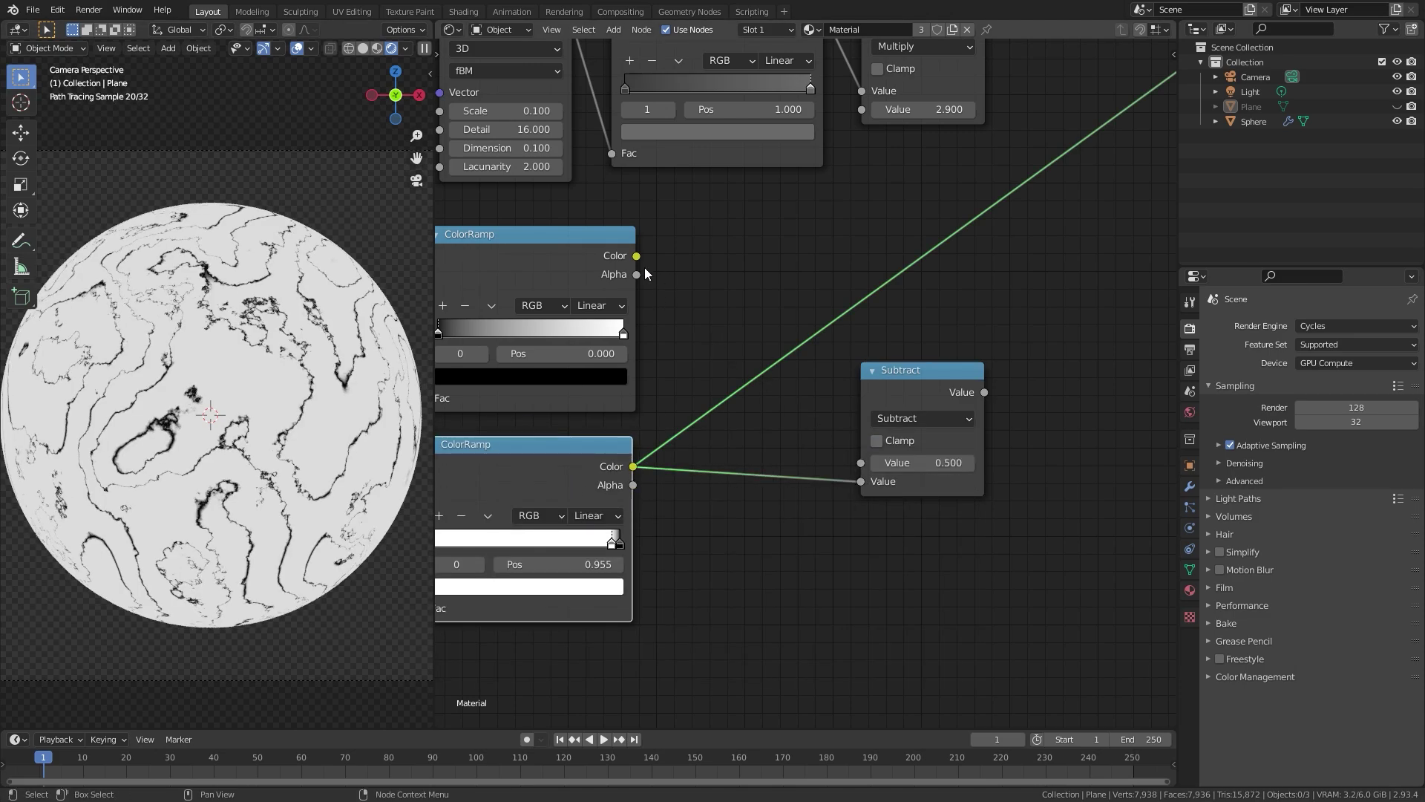
{"action": "left_click_drag", "start_coordinate": [637, 256], "coordinate": [861, 462]}
{"action": "left_click", "coordinate": [930, 383], "text": "ctrl+shift"}
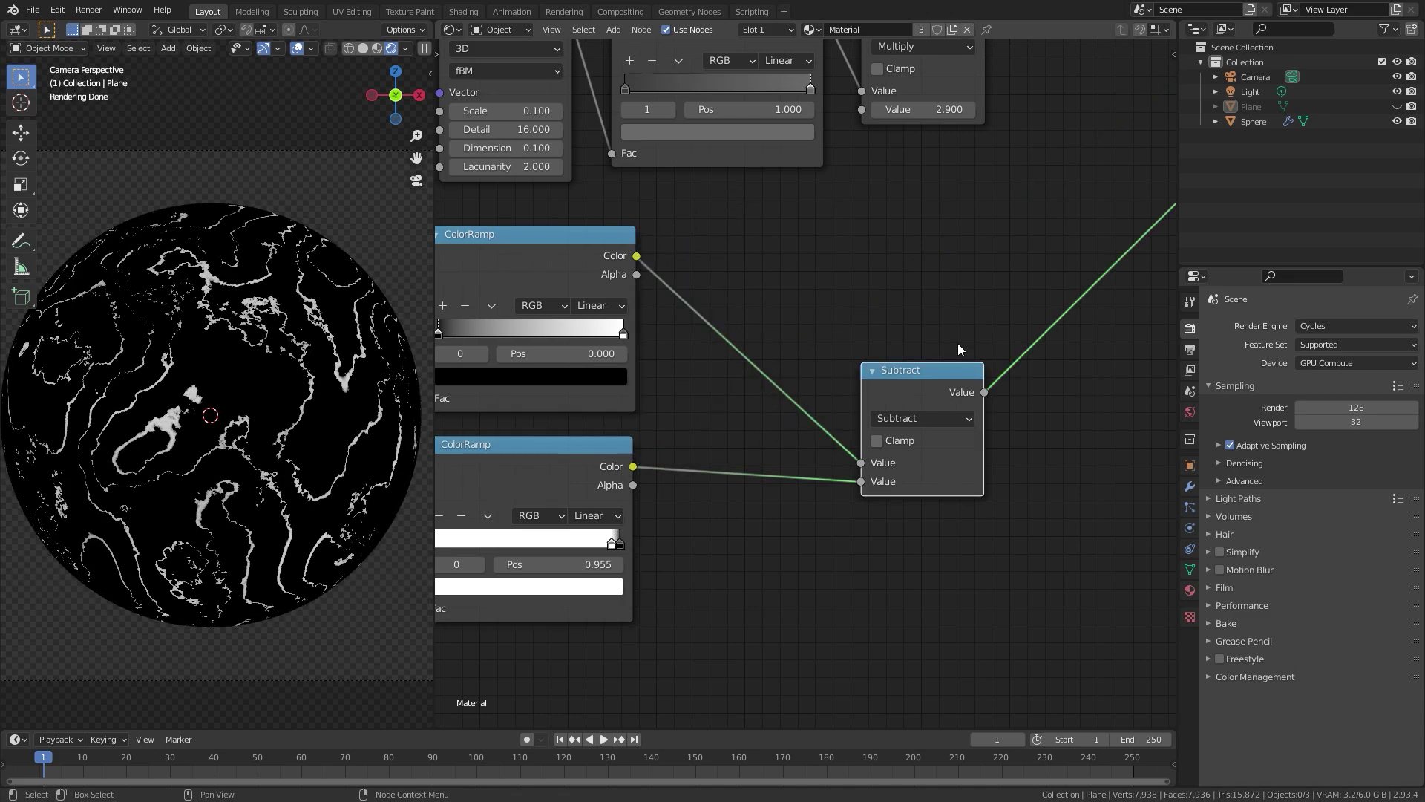
{"action": "left_click_drag", "start_coordinate": [938, 385], "coordinate": [784, 340]}
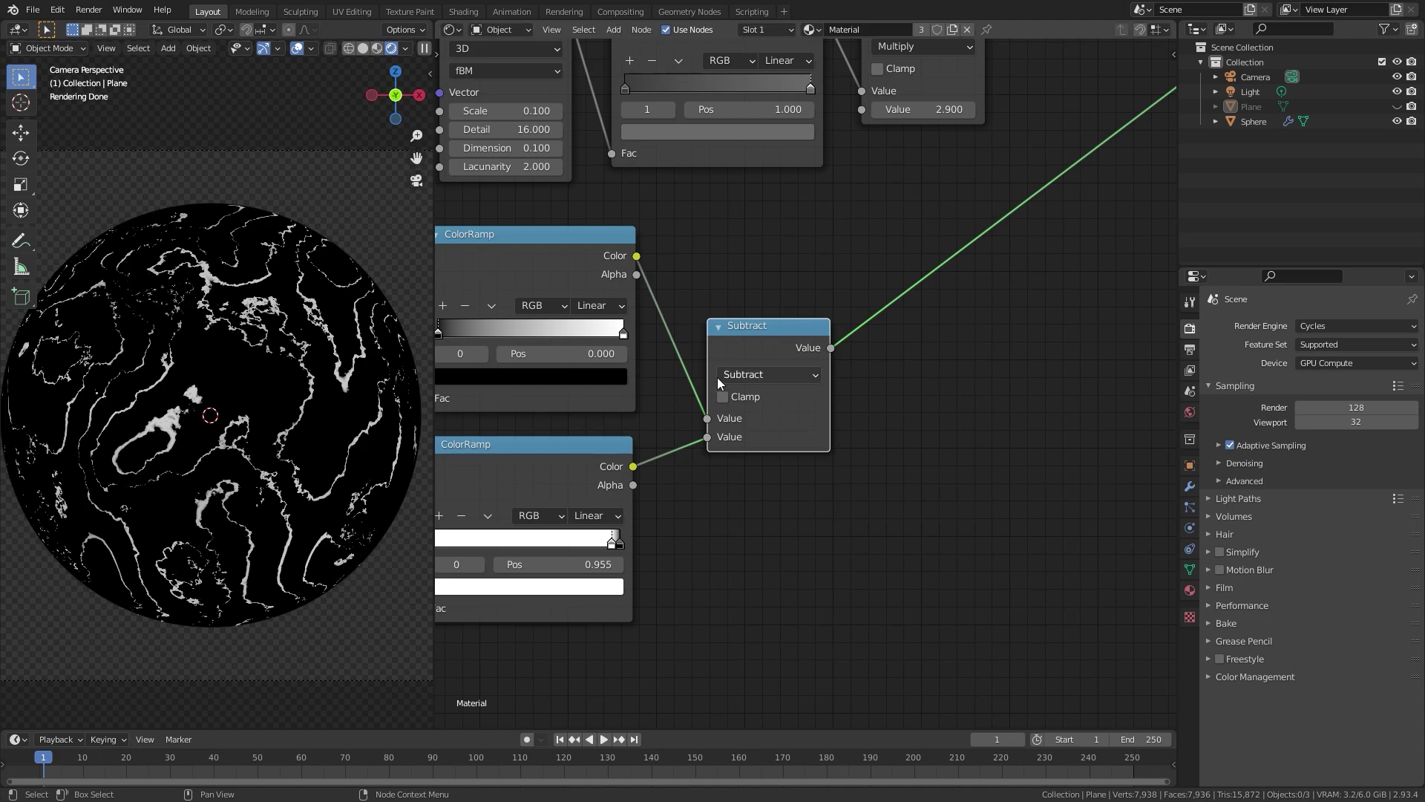
Compare the Subtract node's output with and without Clamp, and leave Clamp enabled
{"action": "middle_click_drag", "start_coordinate": [717, 377], "coordinate": [929, 418]}
{"action": "scroll", "coordinate": [930, 418], "scroll_direction": "up", "scroll_amount": 1}
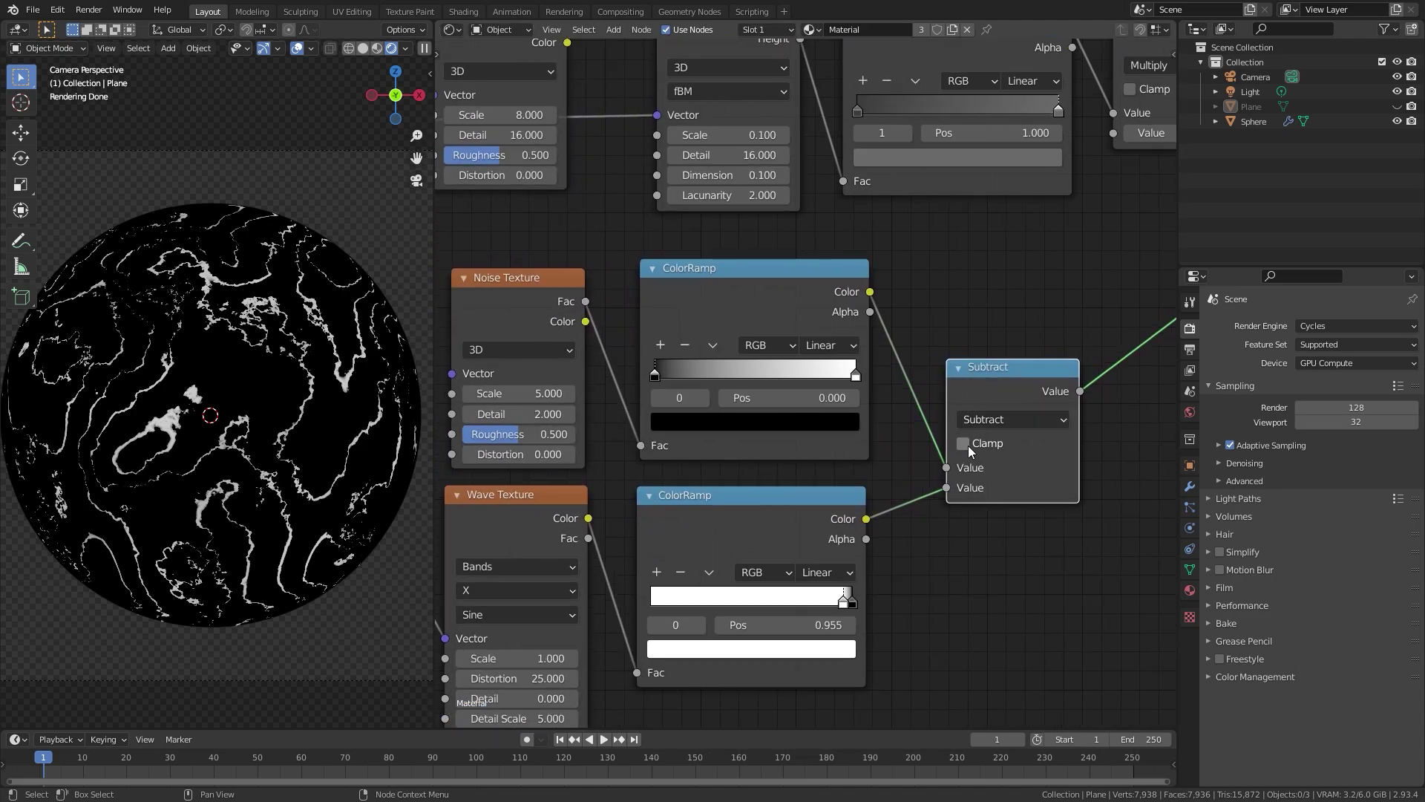
{"action": "left_click", "coordinate": [968, 445]}
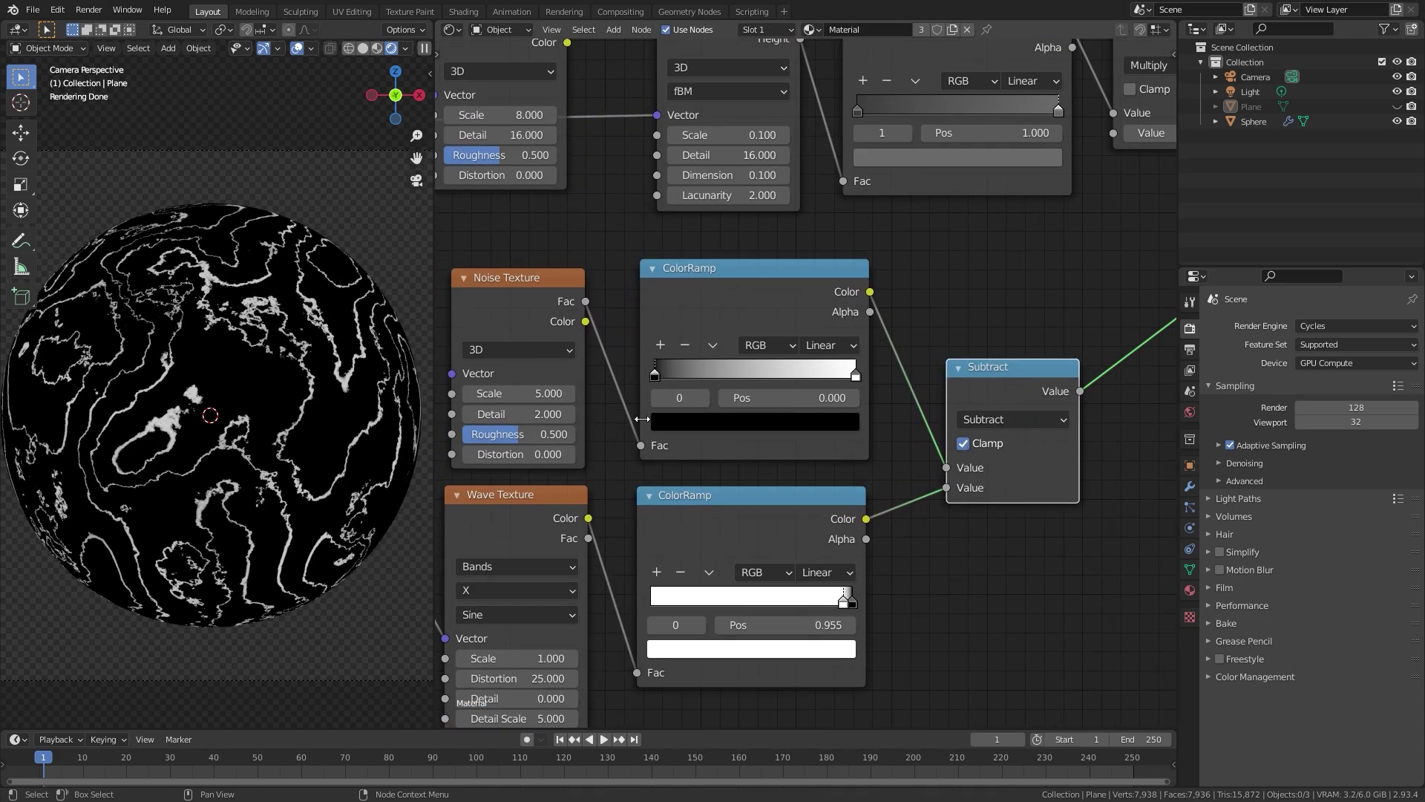
{"action": "left_click", "coordinate": [964, 444]}
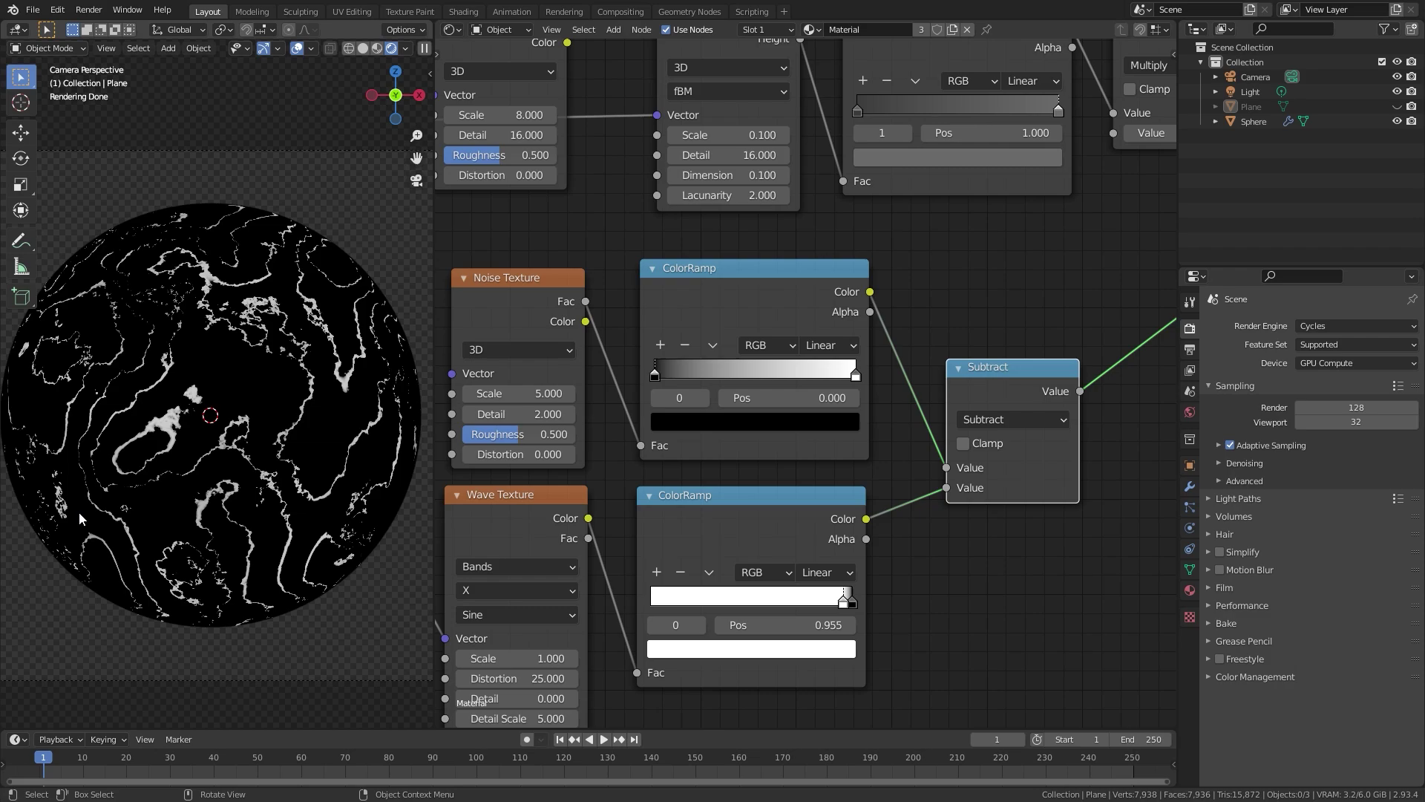
{"action": "left_click", "coordinate": [964, 444]}
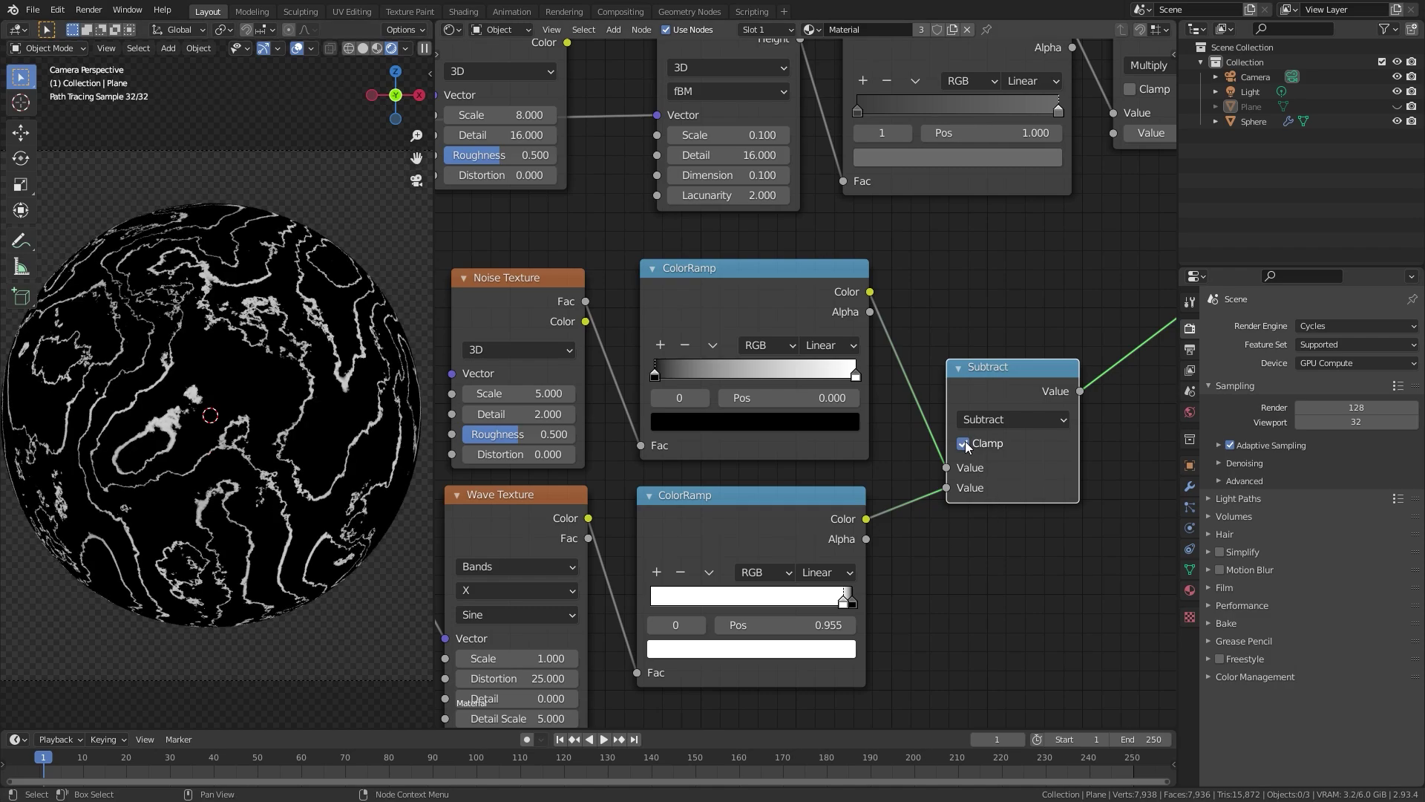
Set the new Noise Texture's Scale to 8 and its Detail to 16, previewing its ColorRamp on the sphere
{"action": "middle_click_drag", "start_coordinate": [572, 384], "coordinate": [634, 387]}
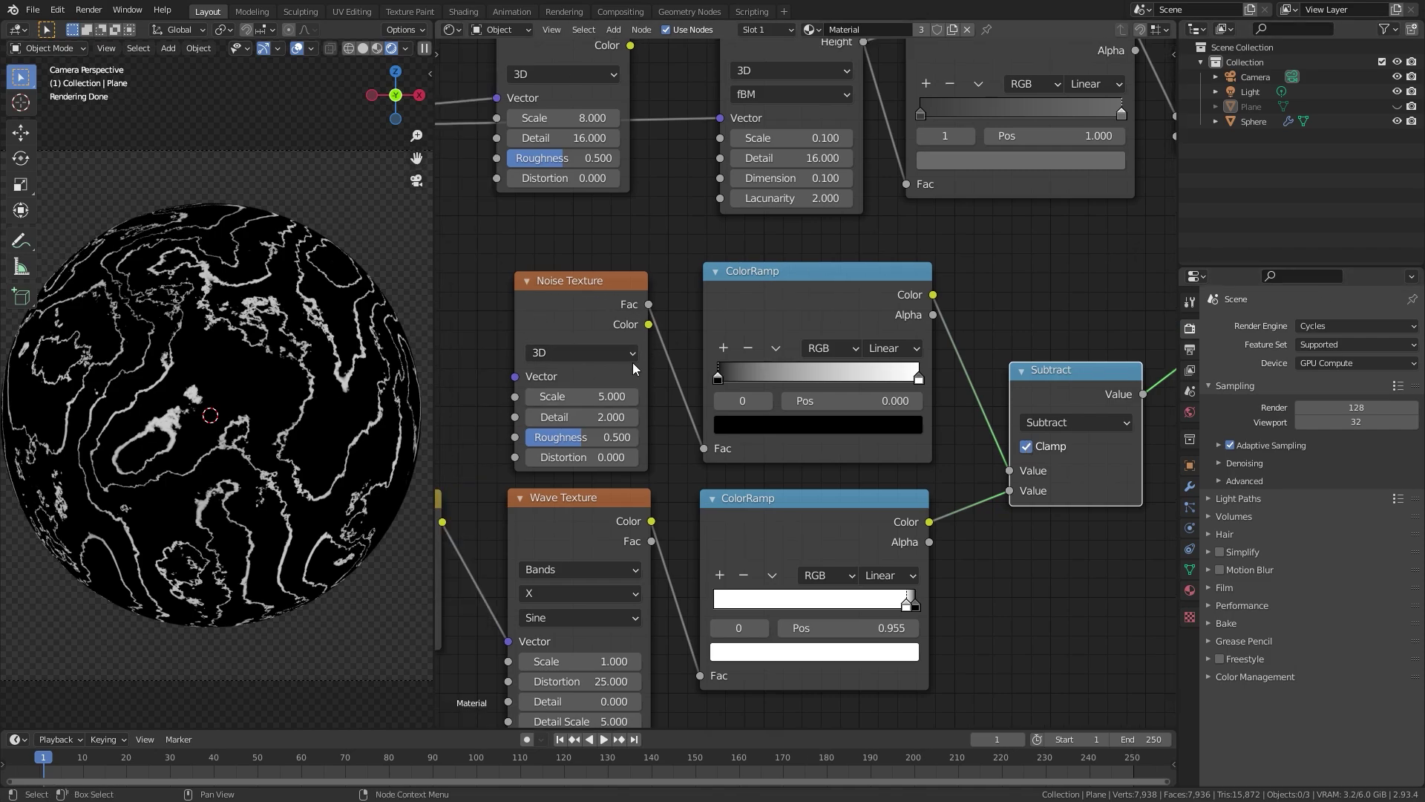
{"action": "left_click", "coordinate": [576, 397]}
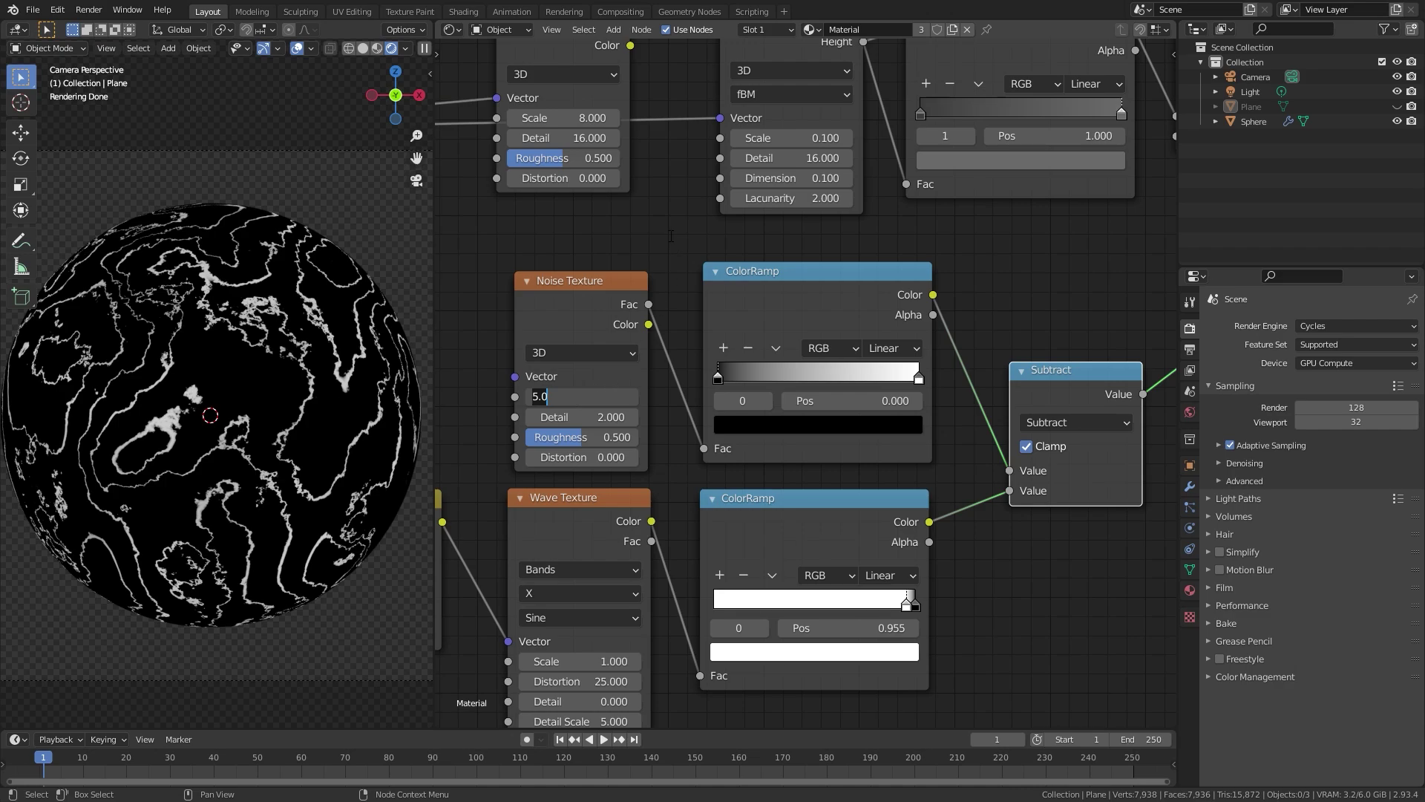
{"action": "type", "text": "8"}
{"action": "key", "text": "Return"}
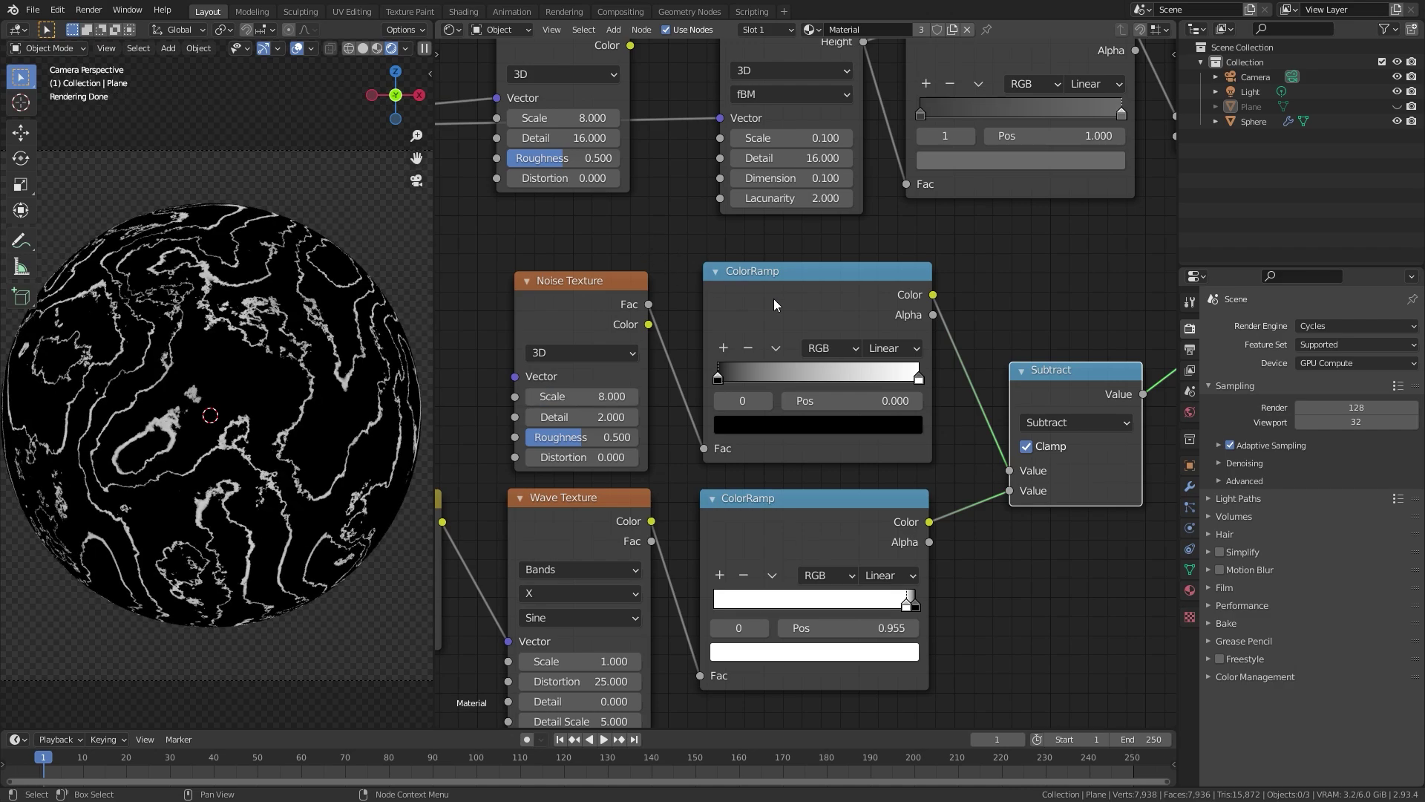
{"action": "left_click", "coordinate": [852, 303], "text": "ctrl+shift"}
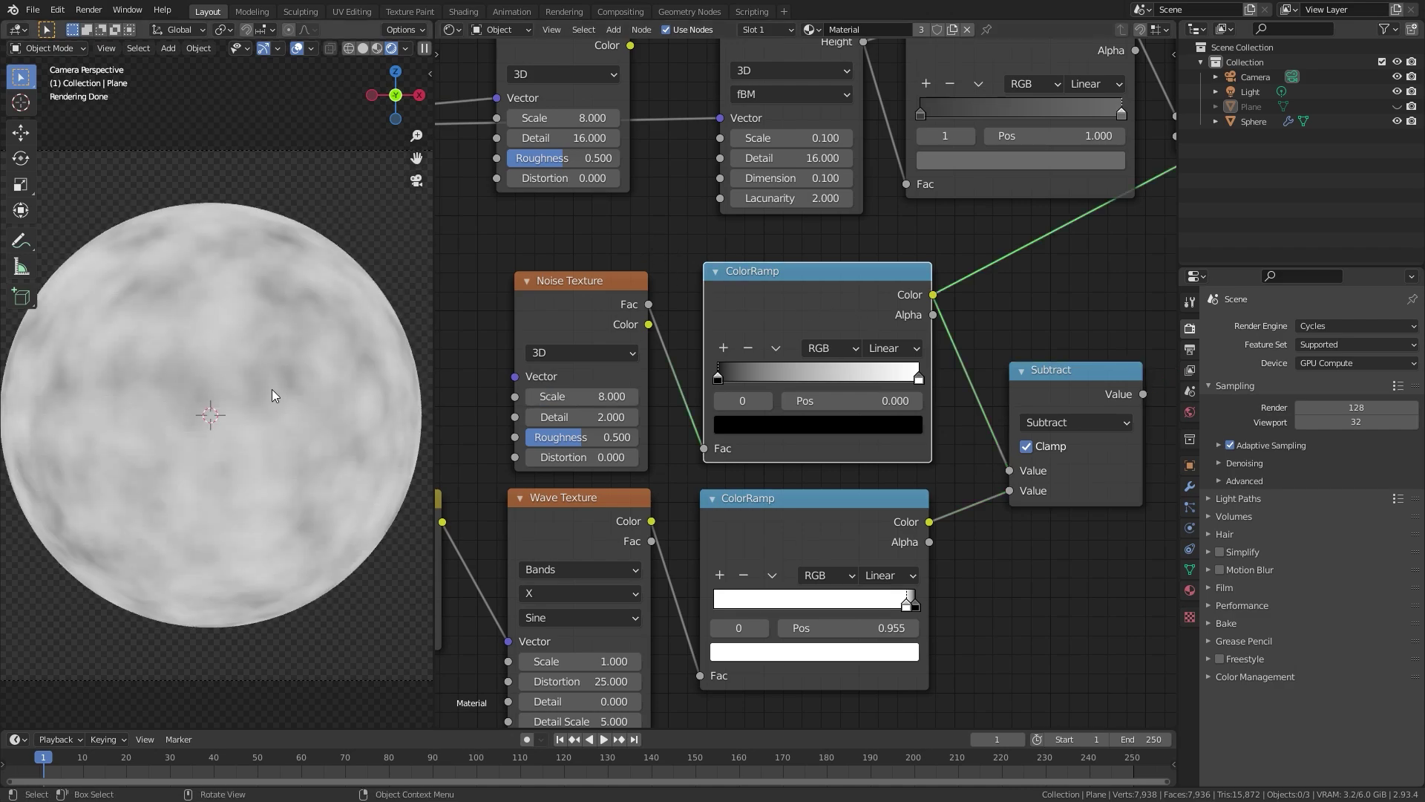
{"action": "left_click", "coordinate": [566, 412]}
{"action": "type", "text": "16"}
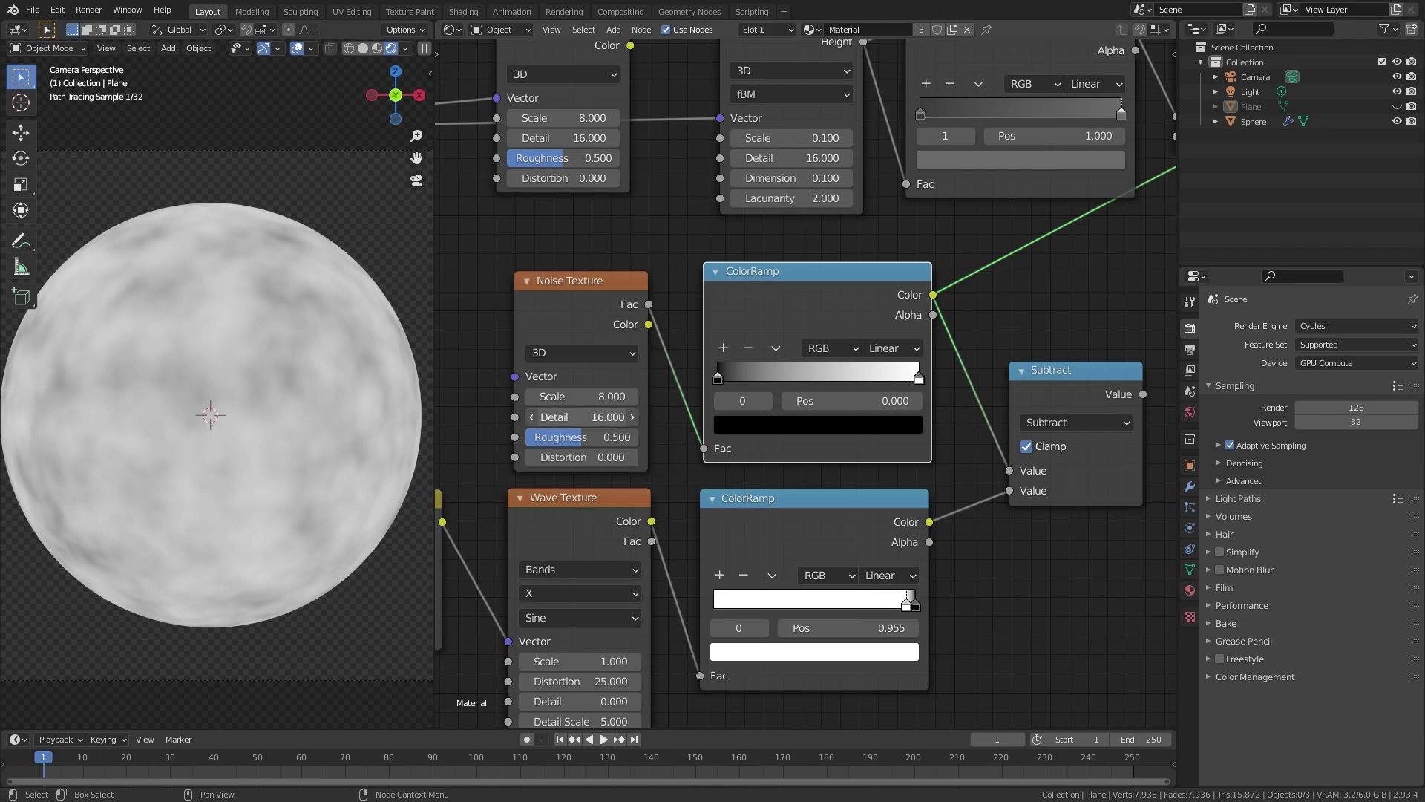
Preview the Subtract node on the sphere and move the noise ColorRamp's black stop to about 0.432
{"action": "key", "text": "Return"}
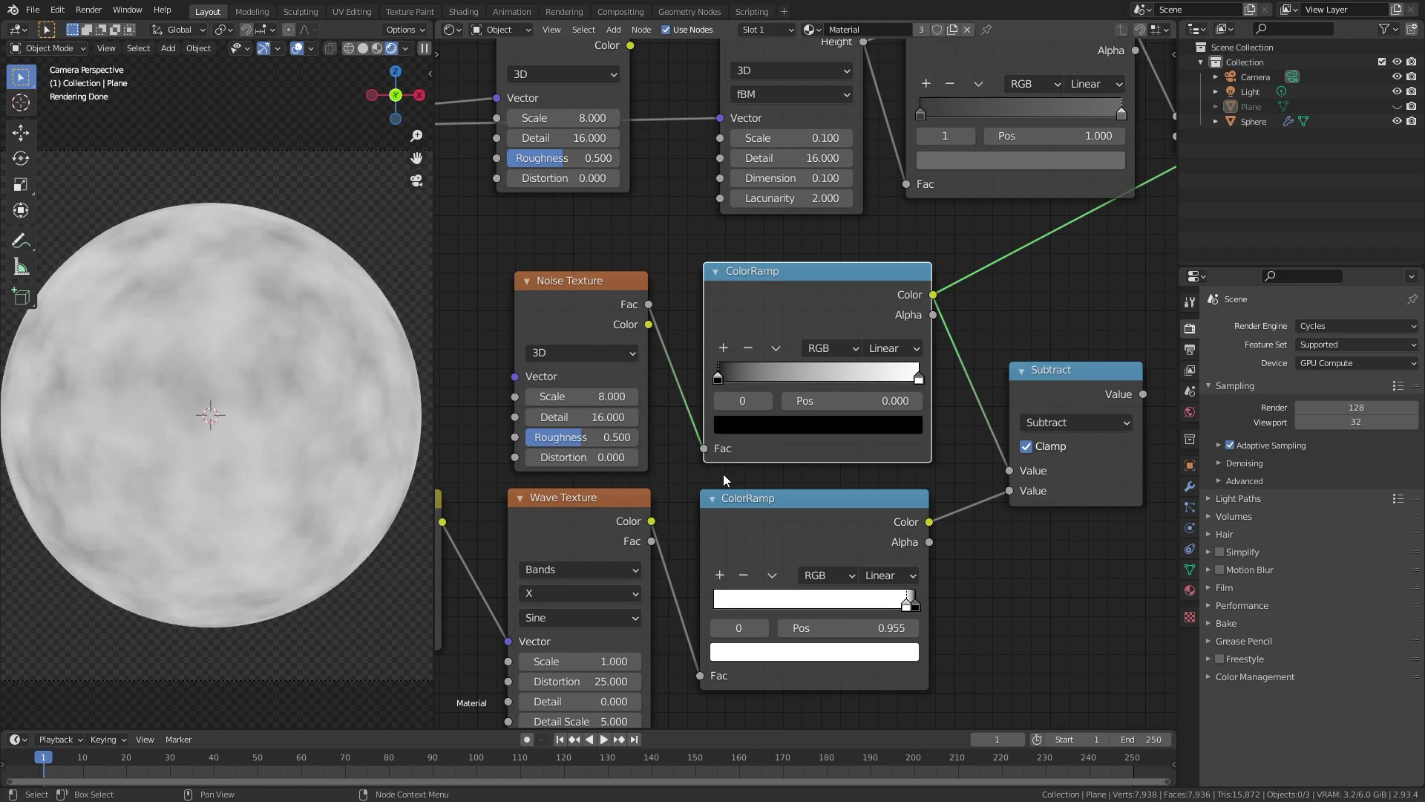
{"action": "middle_click_drag", "start_coordinate": [702, 450], "coordinate": [594, 470]}
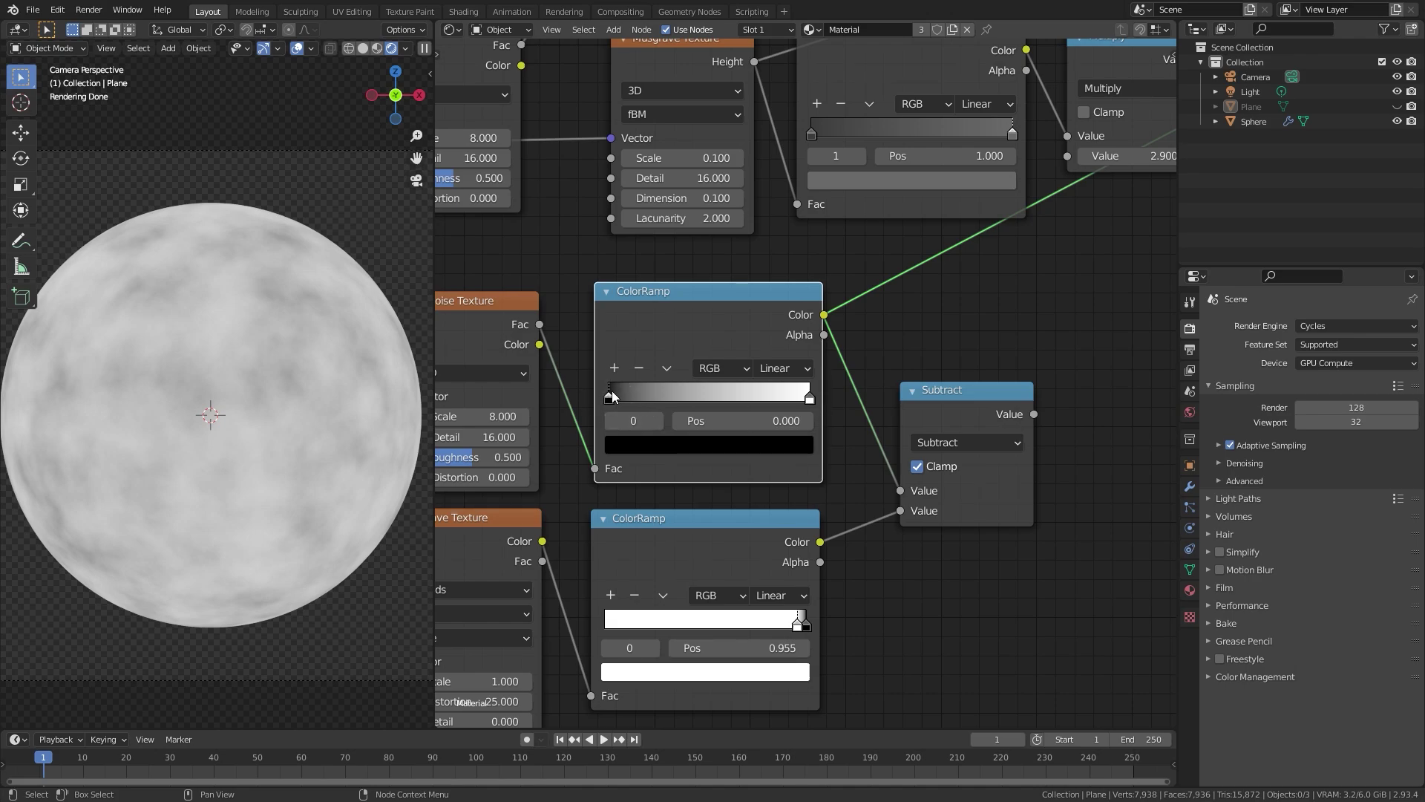
{"action": "left_click_drag", "start_coordinate": [613, 397], "coordinate": [709, 398]}
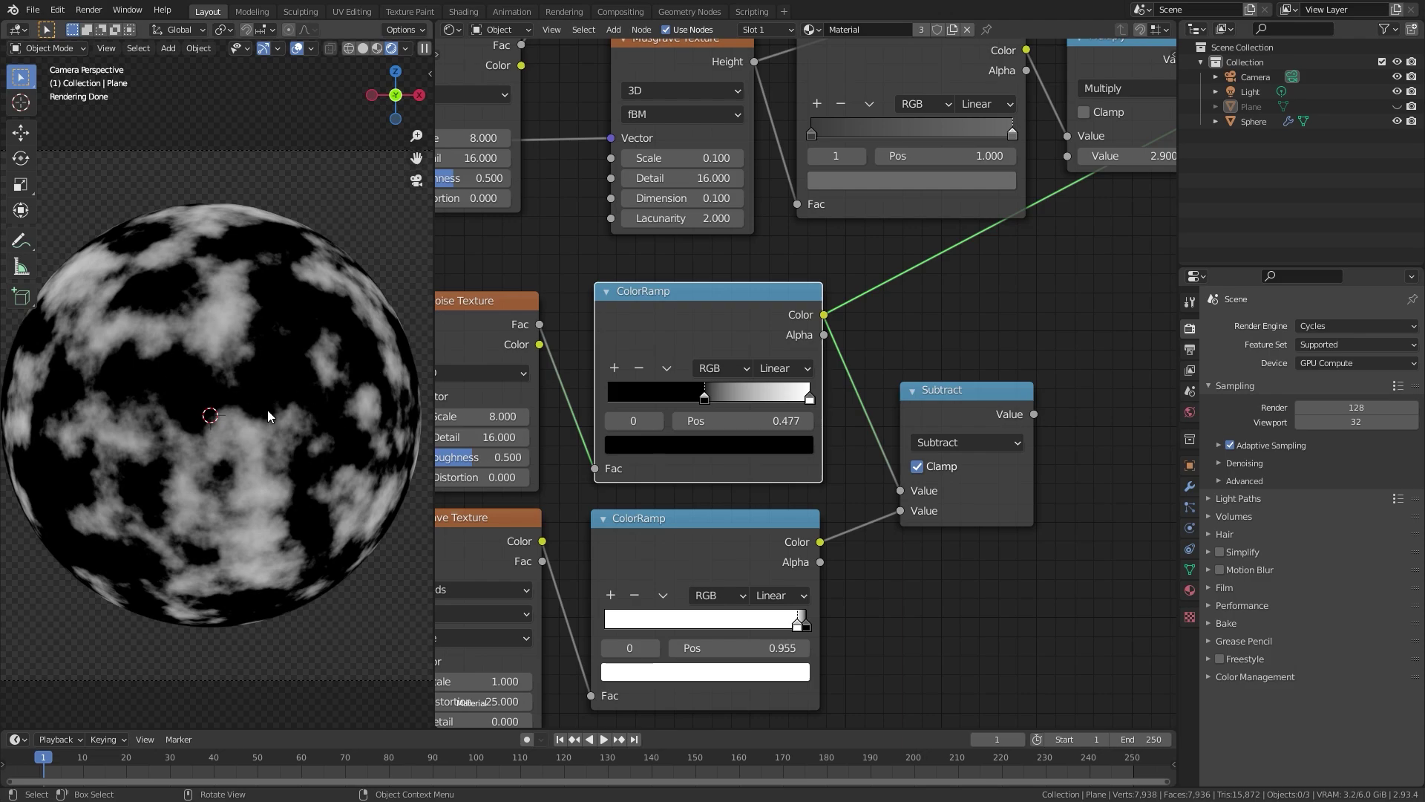
{"action": "left_click", "coordinate": [991, 413], "text": "ctrl+shift"}
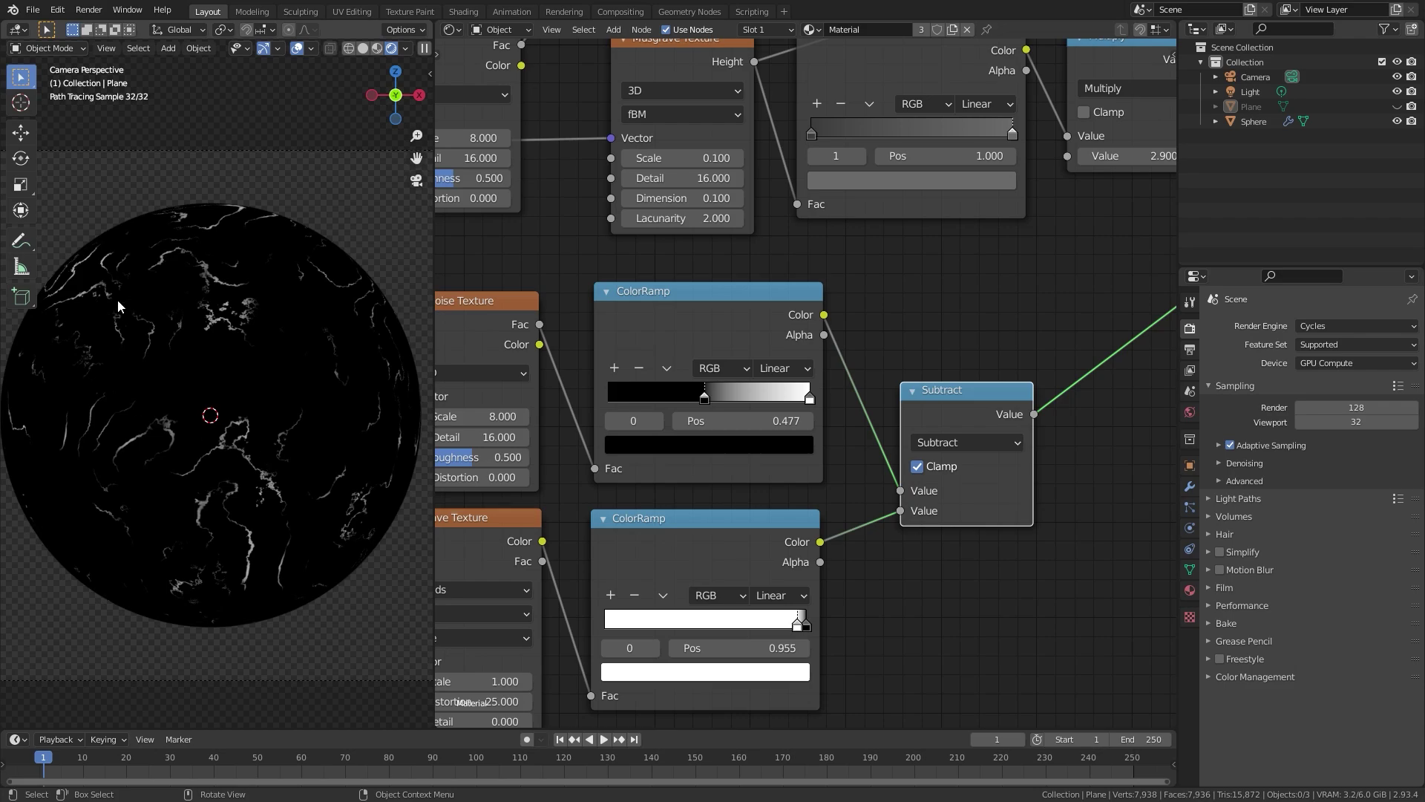
{"action": "left_click_drag", "start_coordinate": [753, 342], "coordinate": [740, 343]}
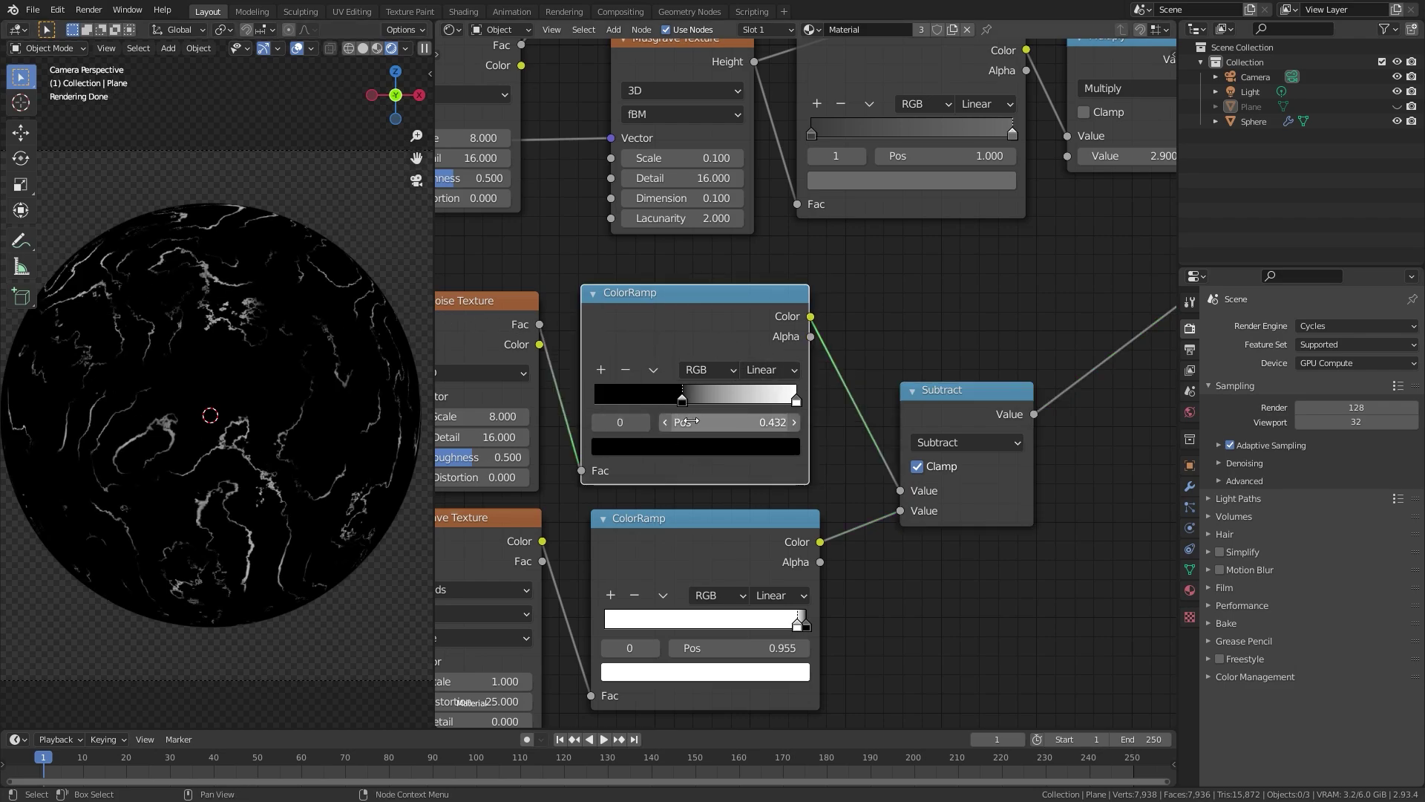
{"action": "left_click_drag", "start_coordinate": [699, 401], "coordinate": [690, 405]}
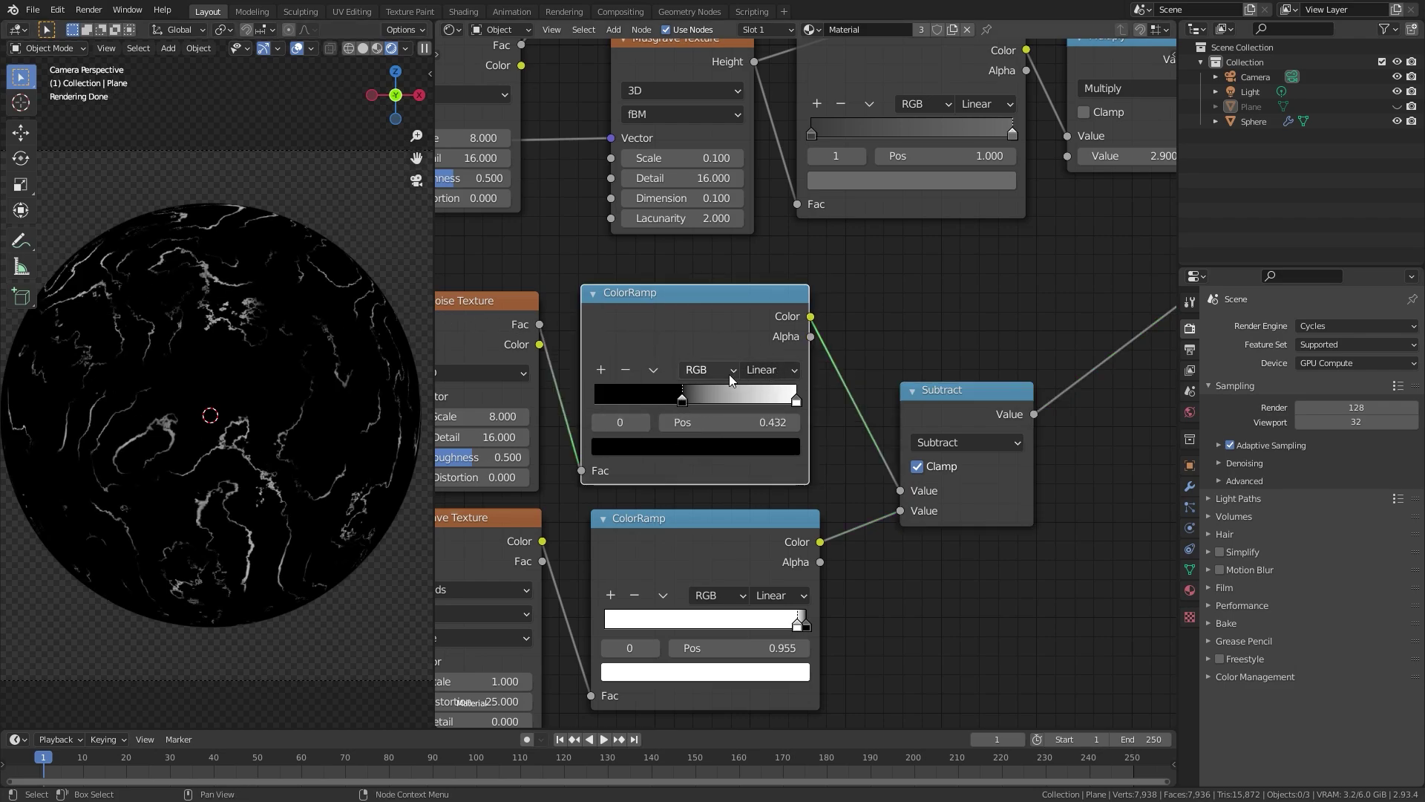
Switch the noise ColorRamp's interpolation to Constant and move its white stop to about 0.527
{"action": "left_click", "coordinate": [772, 371]}
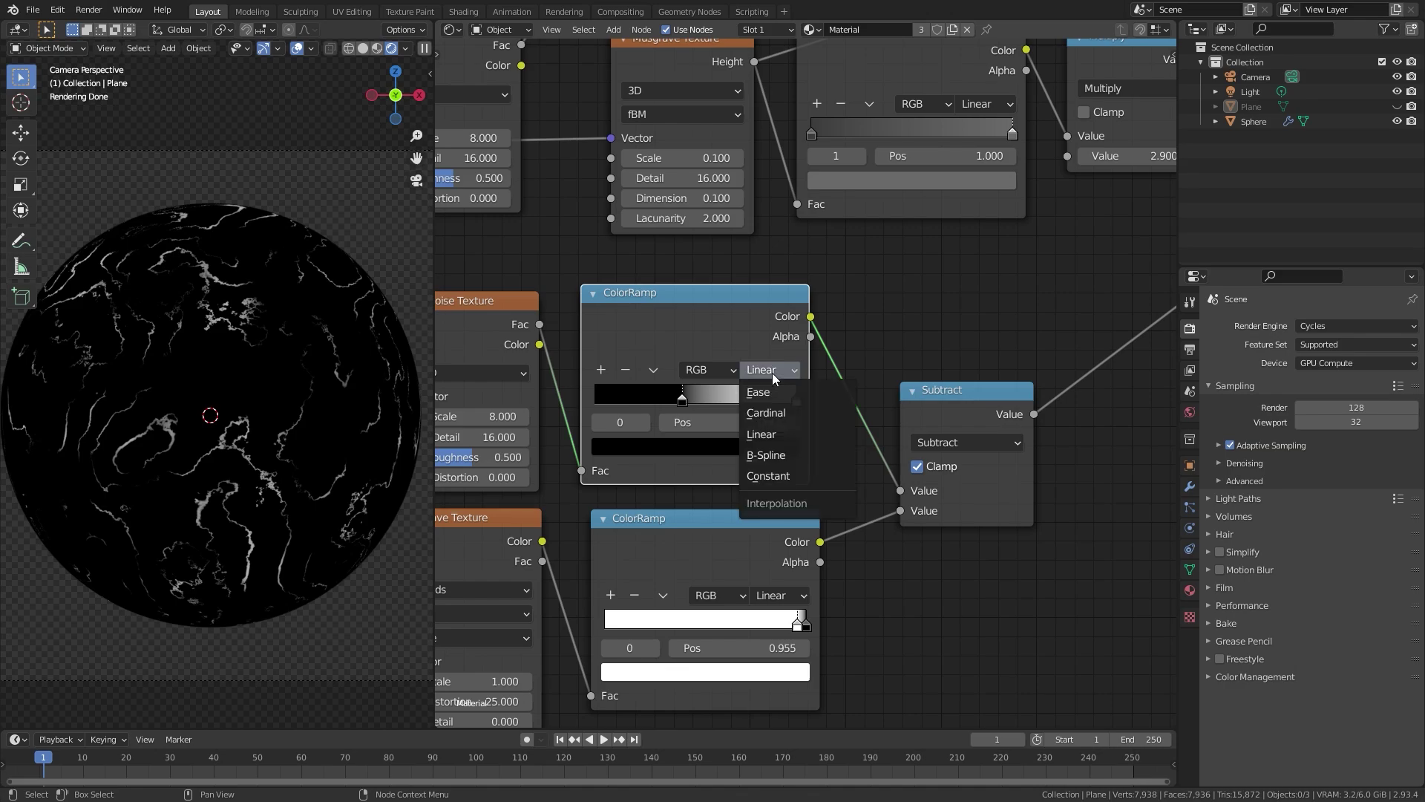
{"action": "left_click", "coordinate": [768, 476]}
{"action": "left_click_drag", "start_coordinate": [796, 403], "coordinate": [701, 403]}
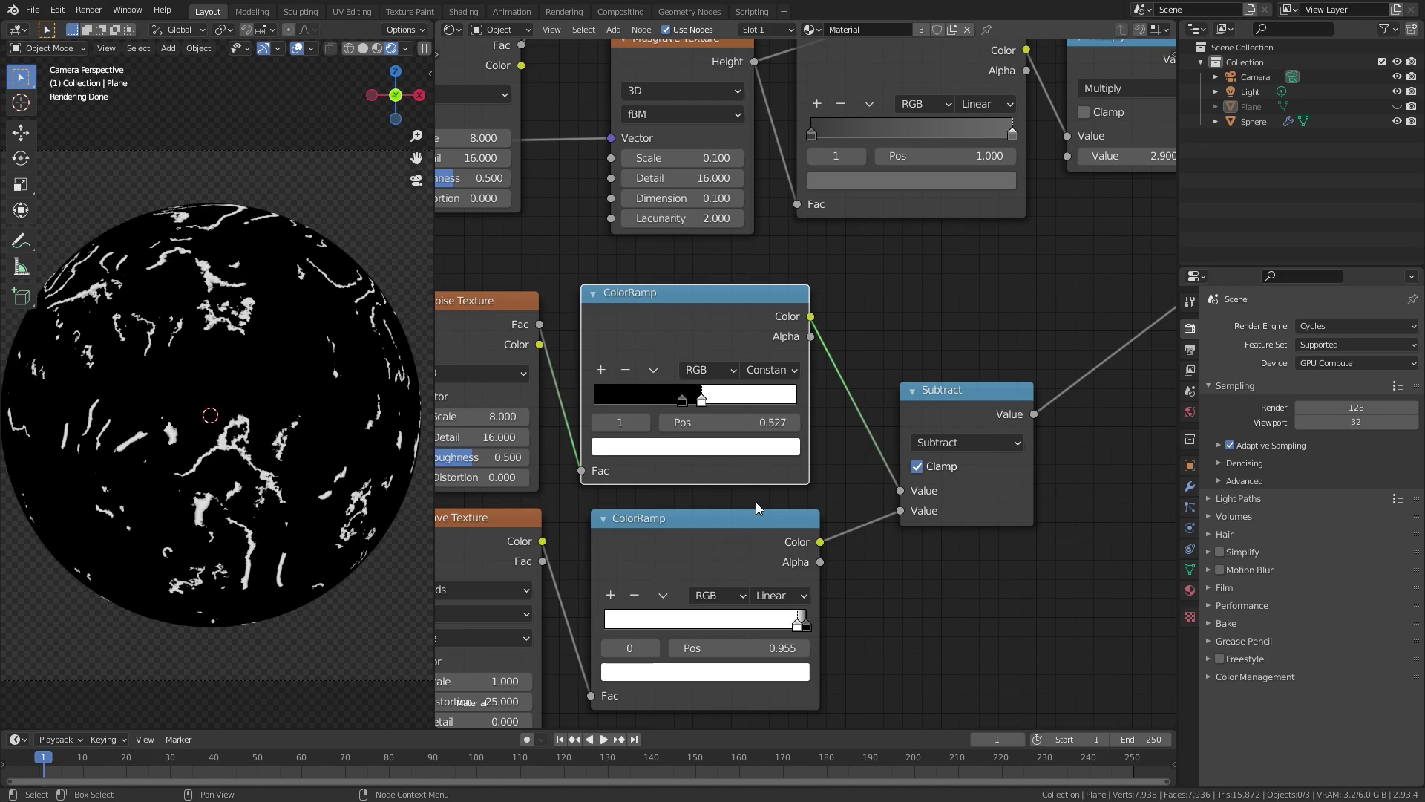
Move the wave ColorRamp's white stop to about 0.991 to thin the cracks on the sphere
{"action": "scroll", "coordinate": [761, 508], "scroll_direction": "up", "scroll_amount": 2}
{"action": "left_click_drag", "start_coordinate": [706, 512], "coordinate": [714, 518]}
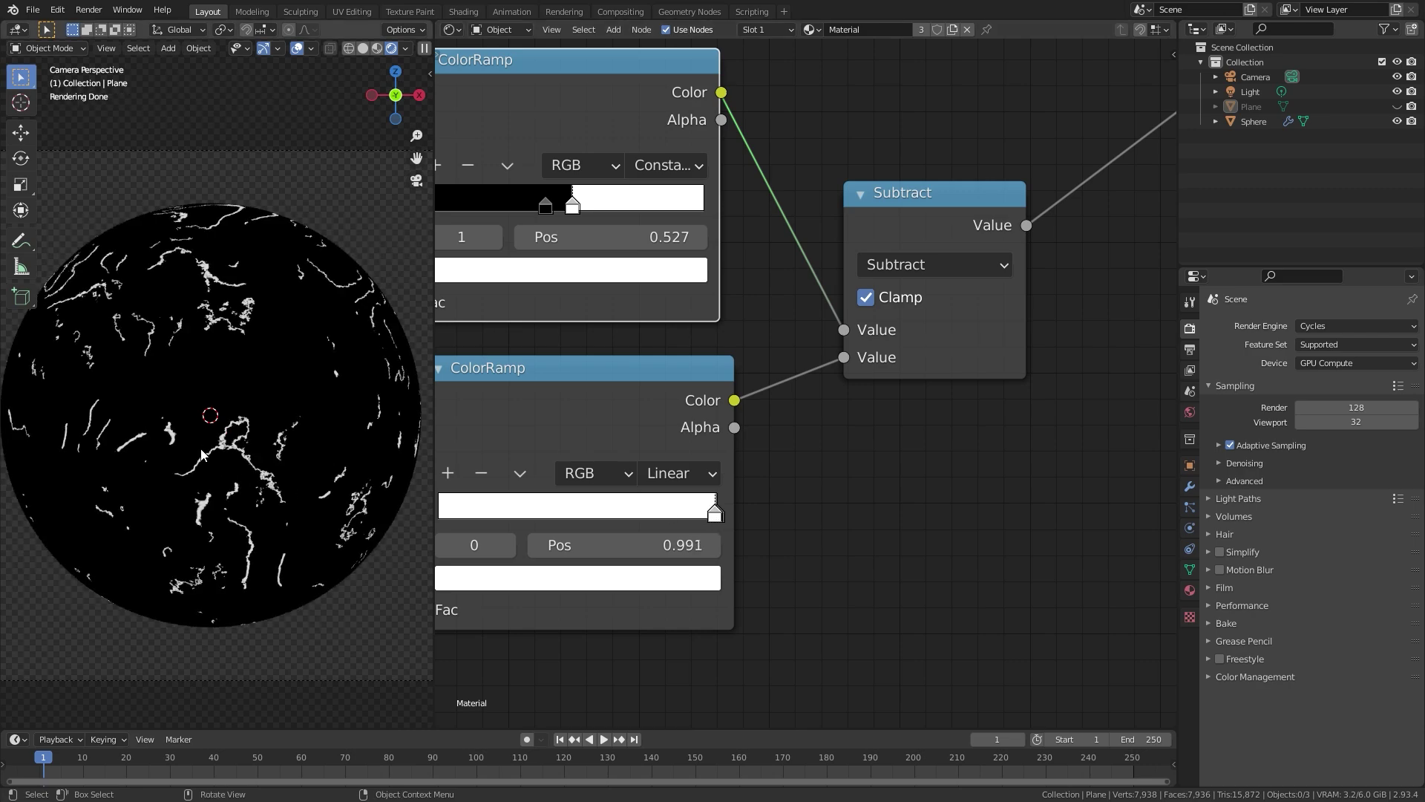
{"action": "scroll", "coordinate": [582, 345], "scroll_direction": "down", "scroll_amount": 3}
{"action": "scroll", "coordinate": [239, 386], "scroll_direction": "down", "scroll_amount": 2}
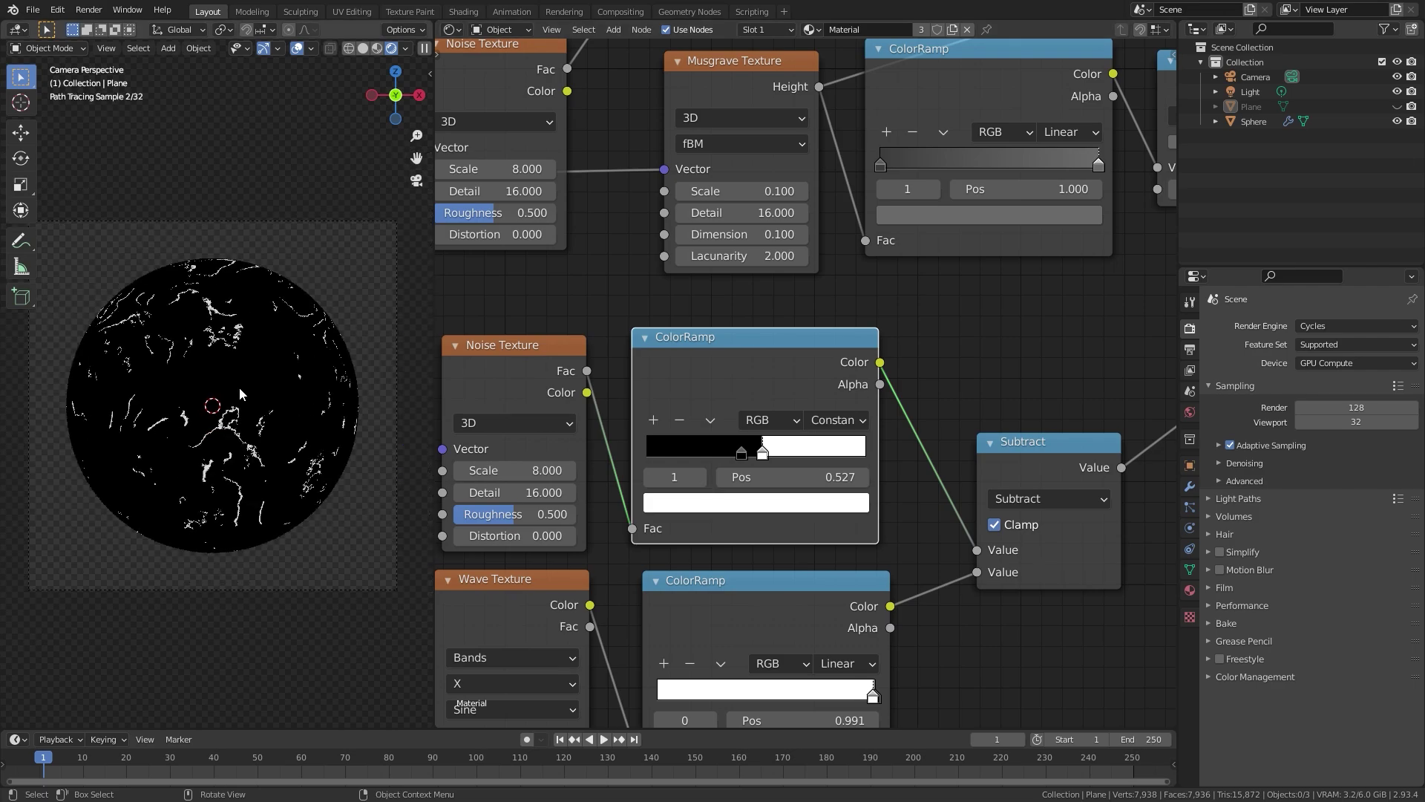
{"action": "scroll", "coordinate": [239, 386], "scroll_direction": "up", "scroll_amount": 2}
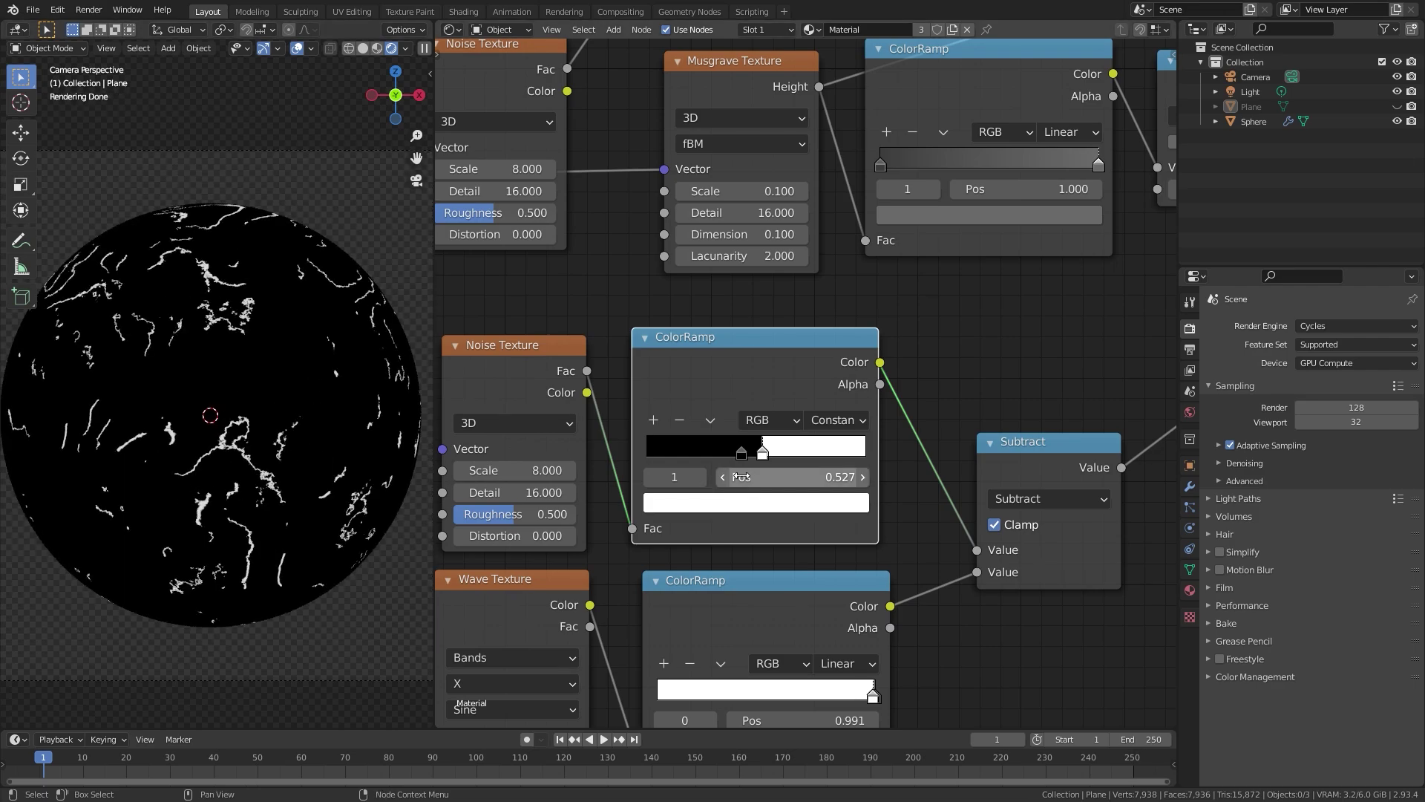
Set the crack mask's Noise Texture to 4D and adjust its W value to vary the crack pattern
{"action": "scroll", "coordinate": [741, 477], "scroll_direction": "left", "scroll_amount": 4}
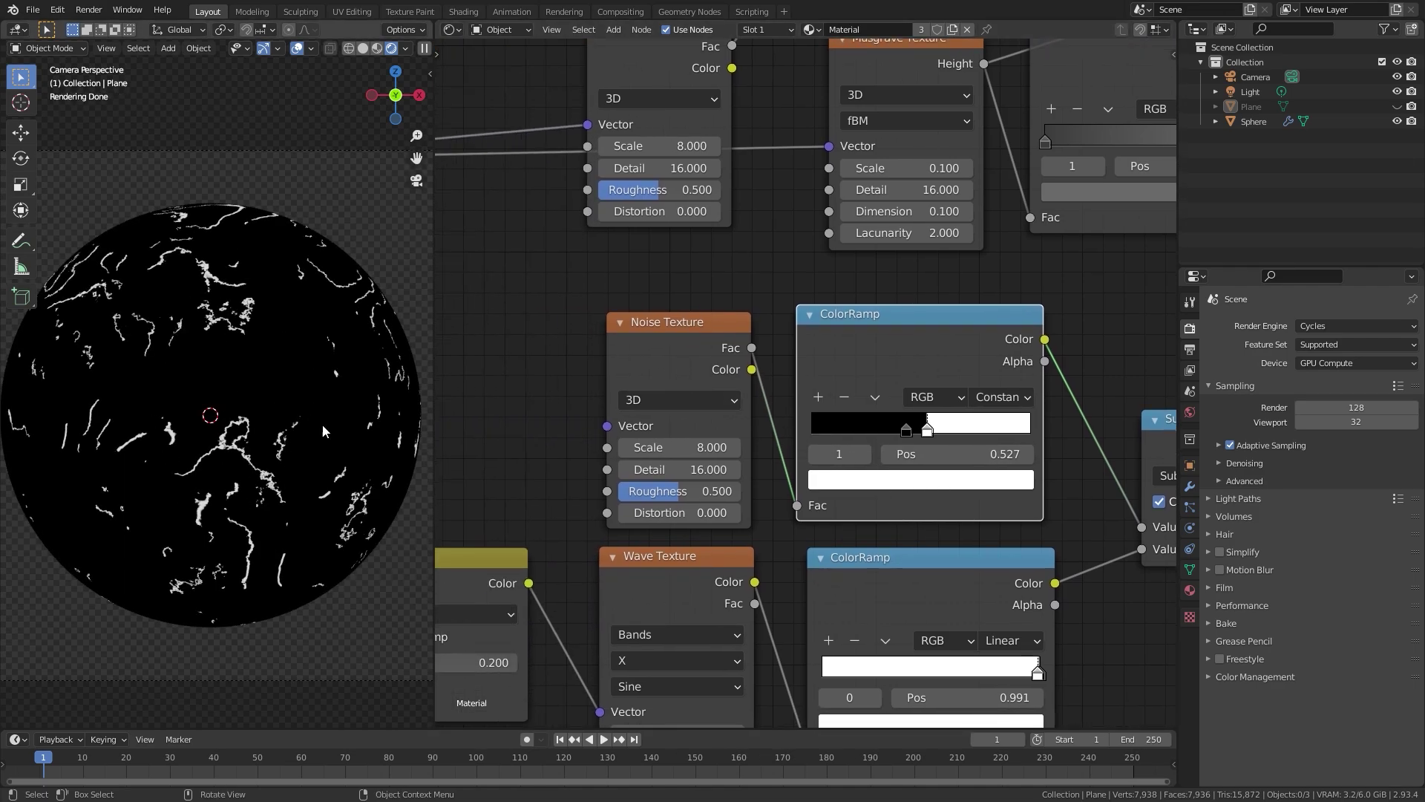
{"action": "left_click", "coordinate": [696, 397]}
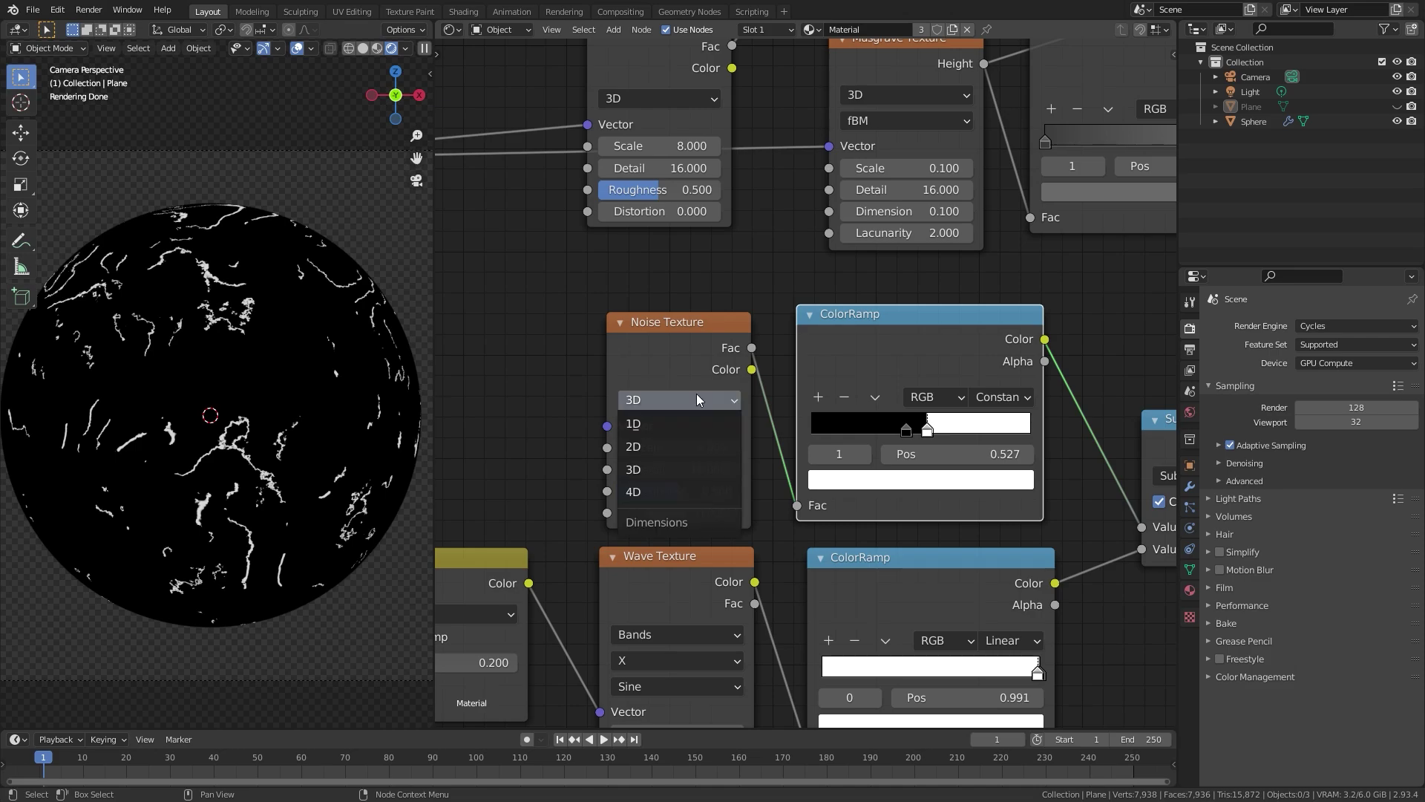
{"action": "left_click", "coordinate": [659, 490]}
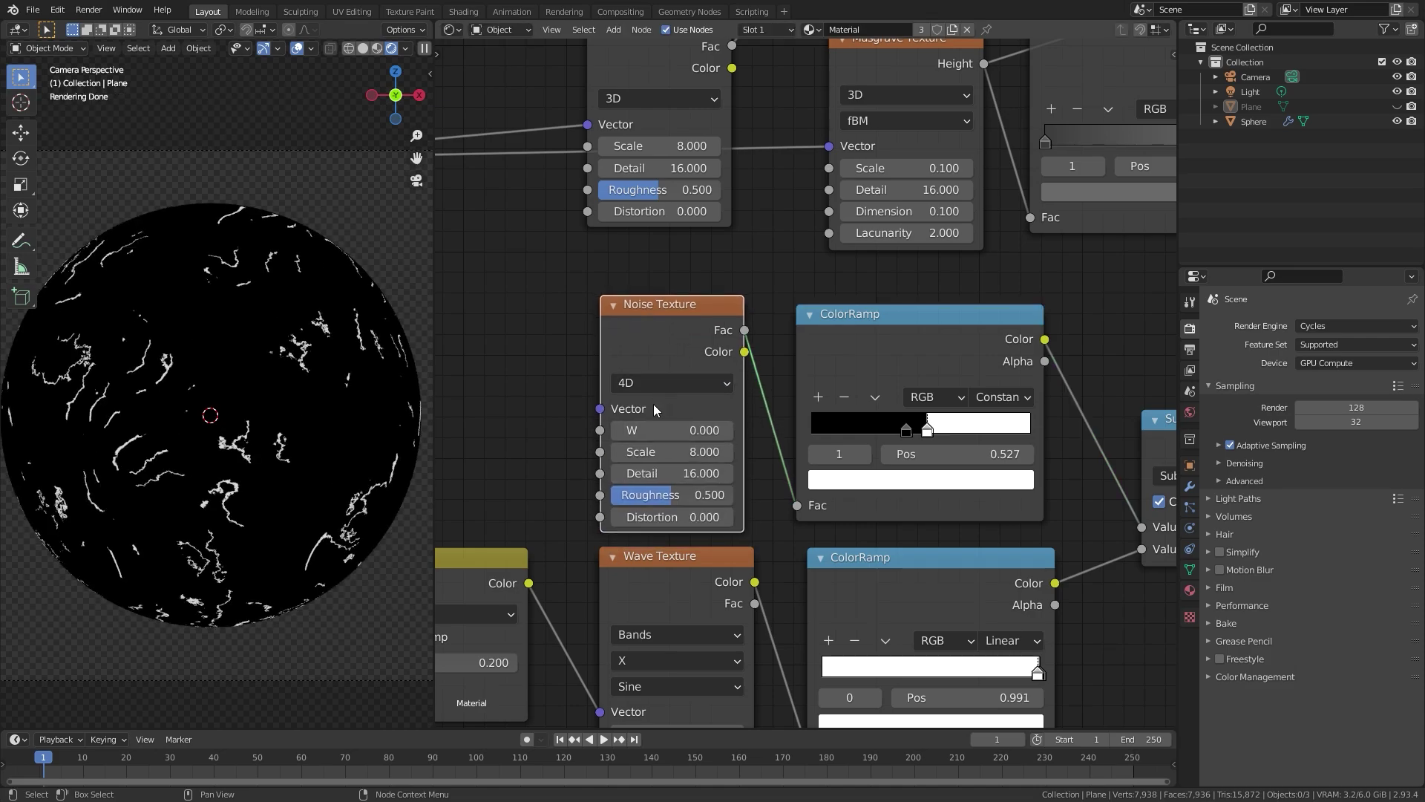
{"action": "left_click_drag", "start_coordinate": [668, 430], "coordinate": [713, 431]}
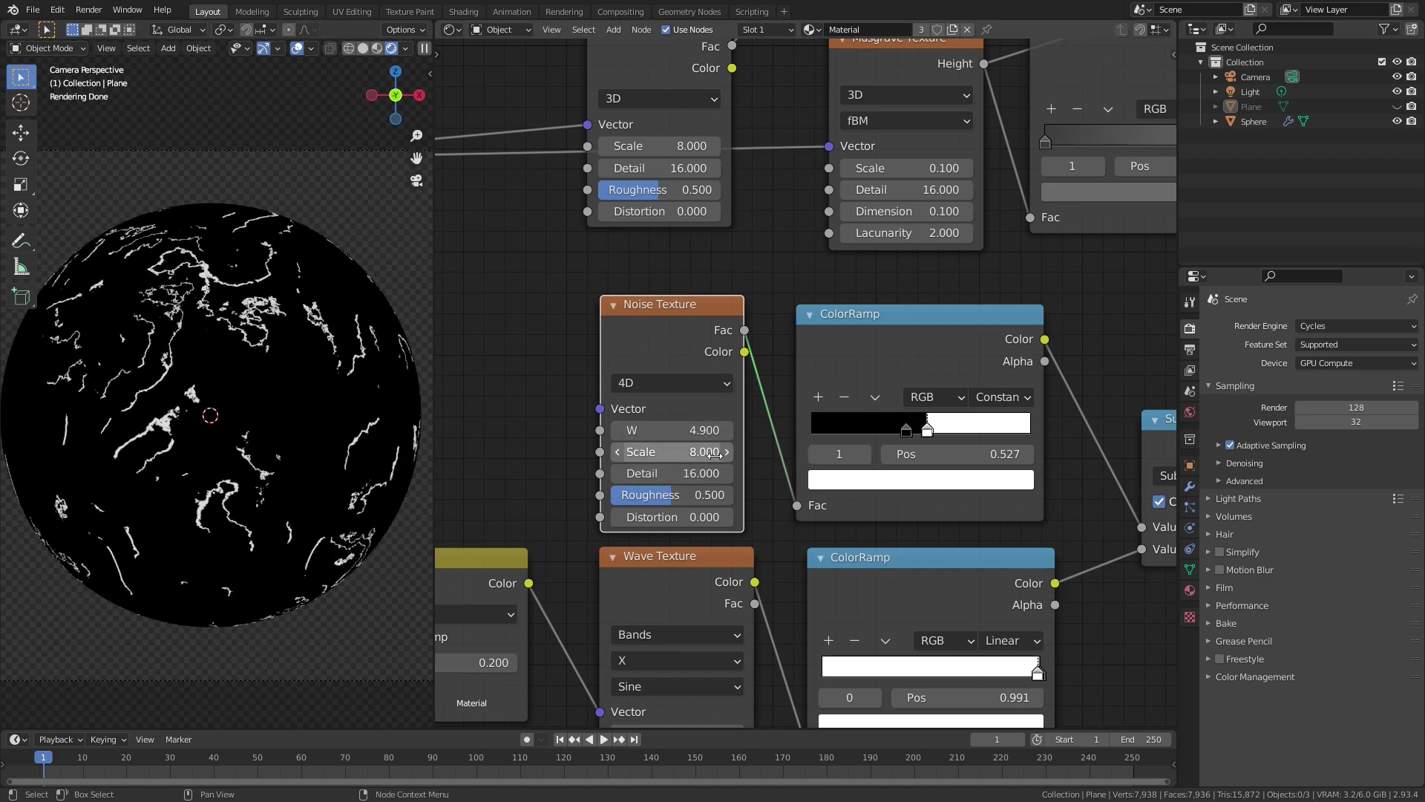
{"action": "left_click_drag", "start_coordinate": [672, 430], "coordinate": [742, 430]}
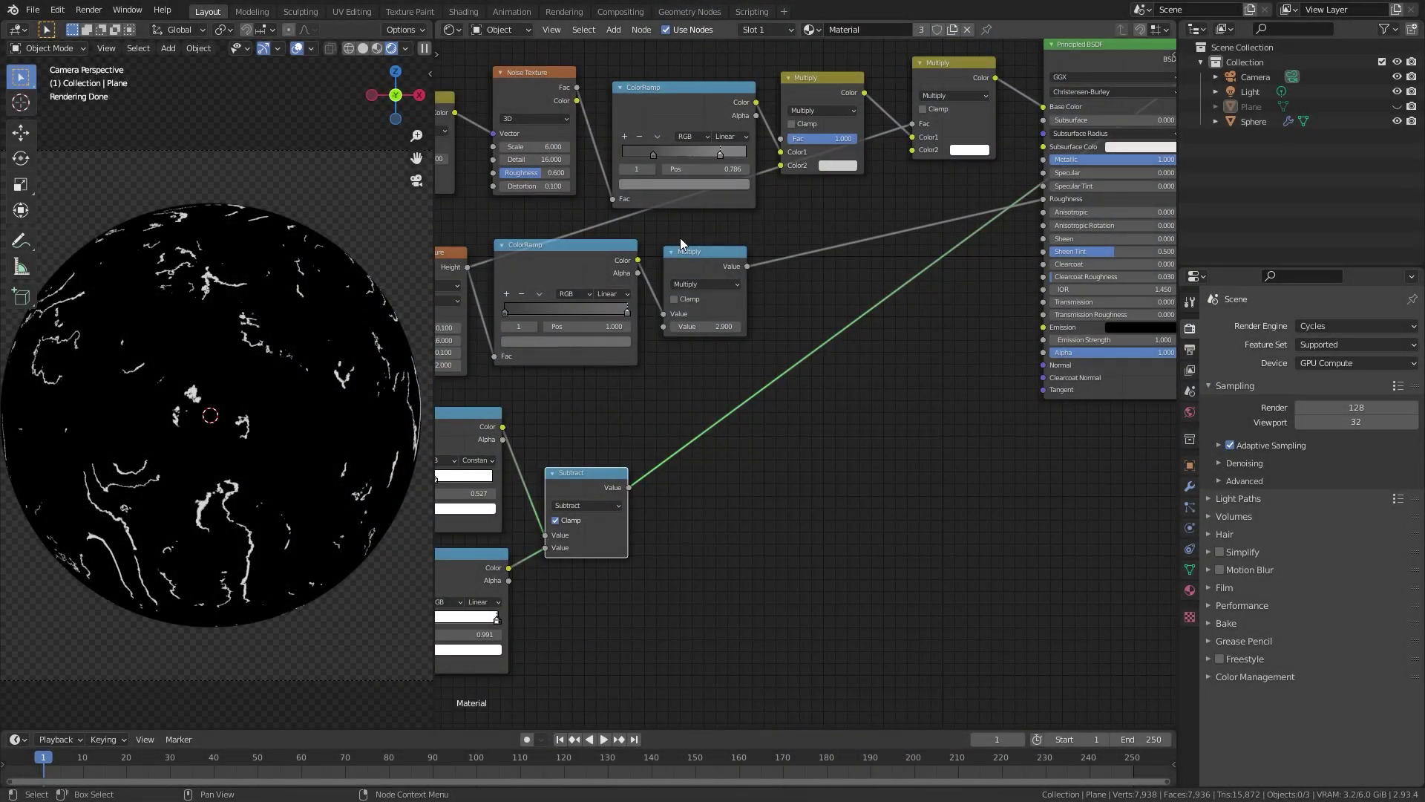
Add a Bump node between the Subtract node and the Principled BSDF
{"action": "left_click", "coordinate": [1048, 369]}
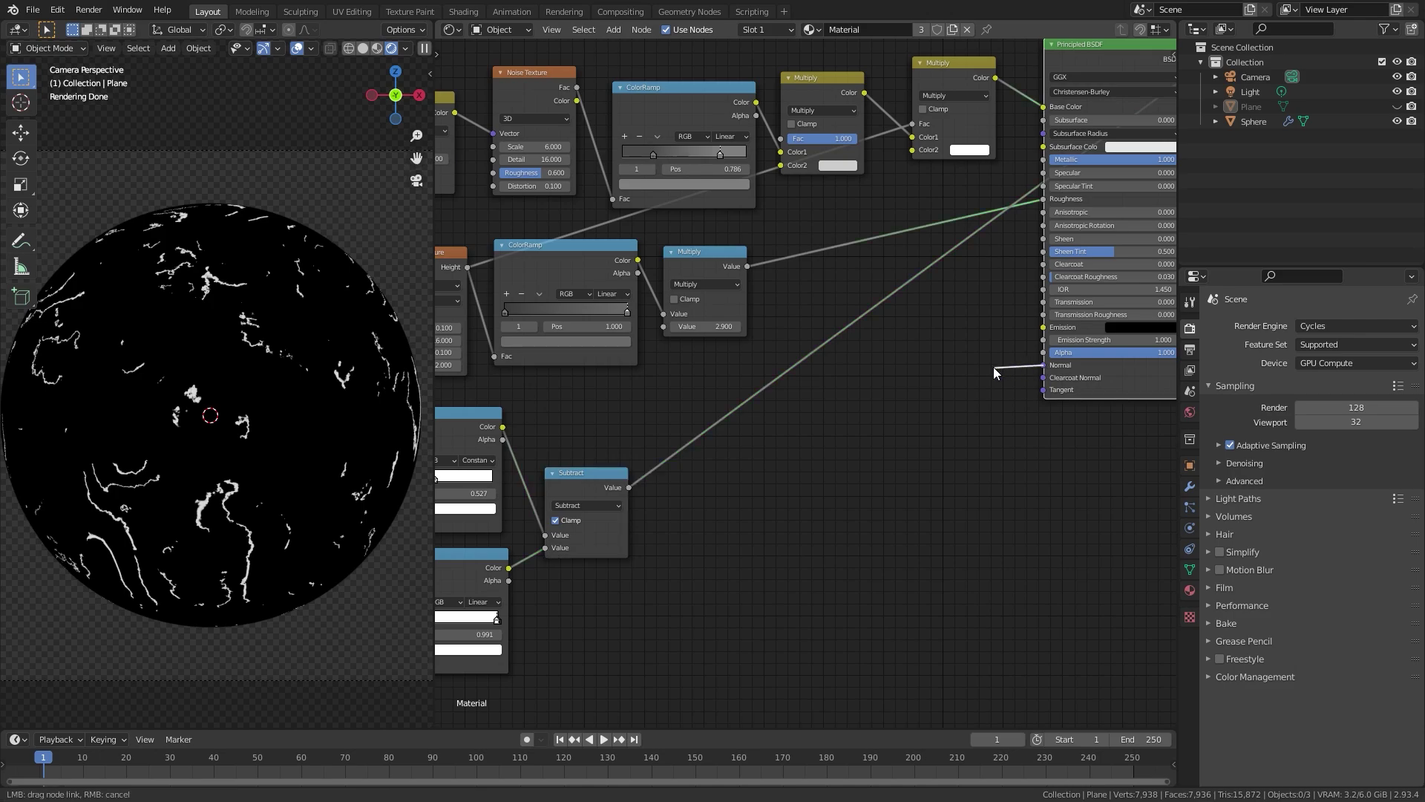
{"action": "key", "text": "shift+a"}
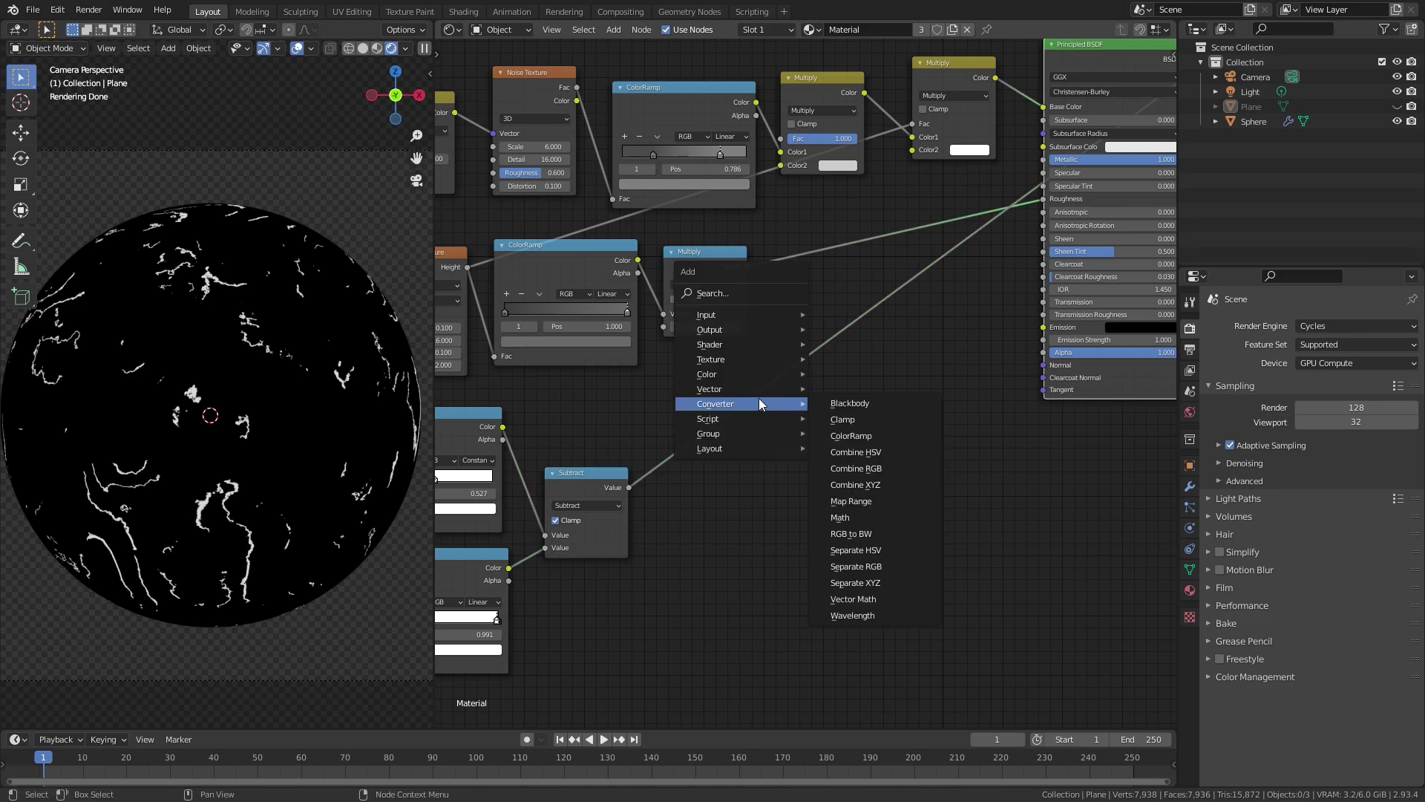
{"action": "mouse_move", "coordinate": [691, 391]}
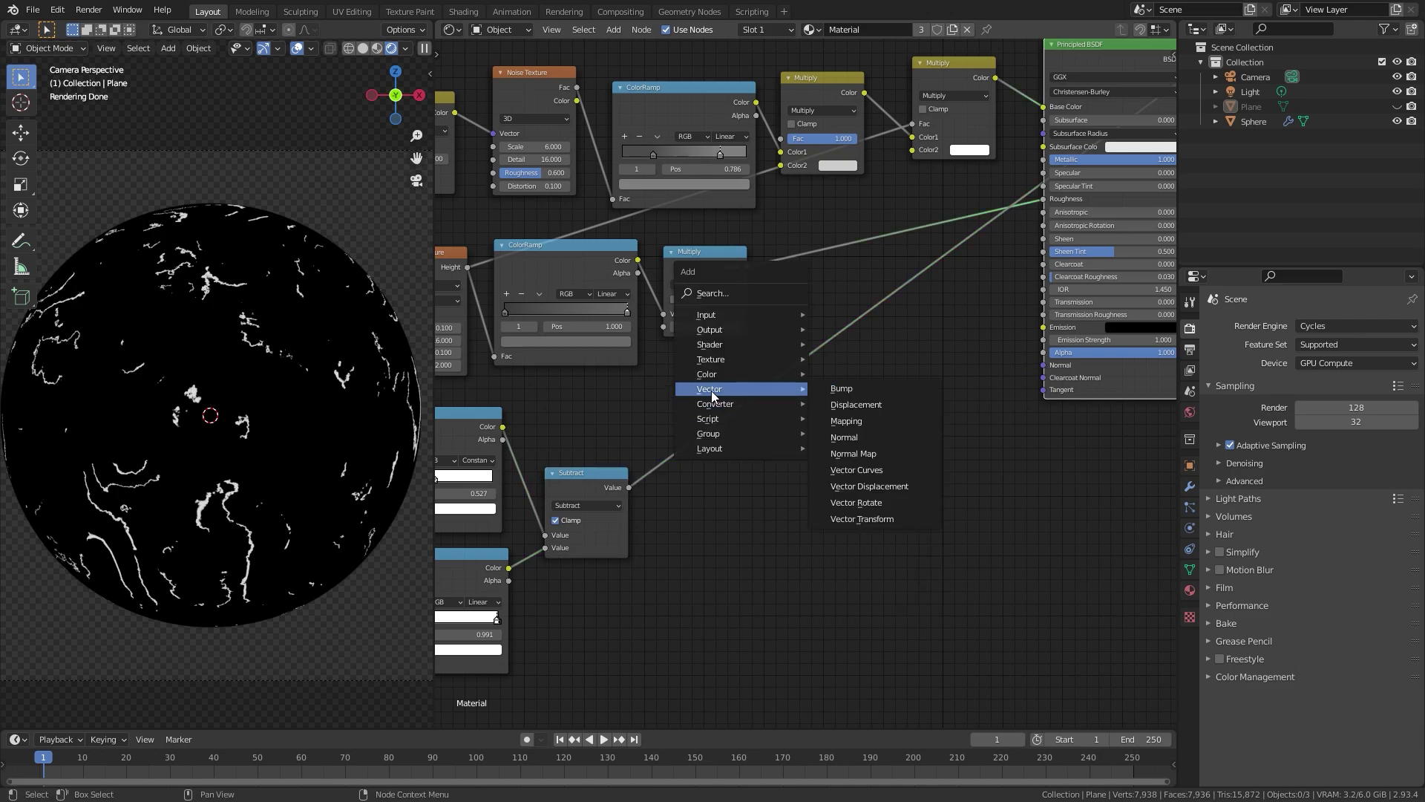
{"action": "left_click", "coordinate": [854, 391]}
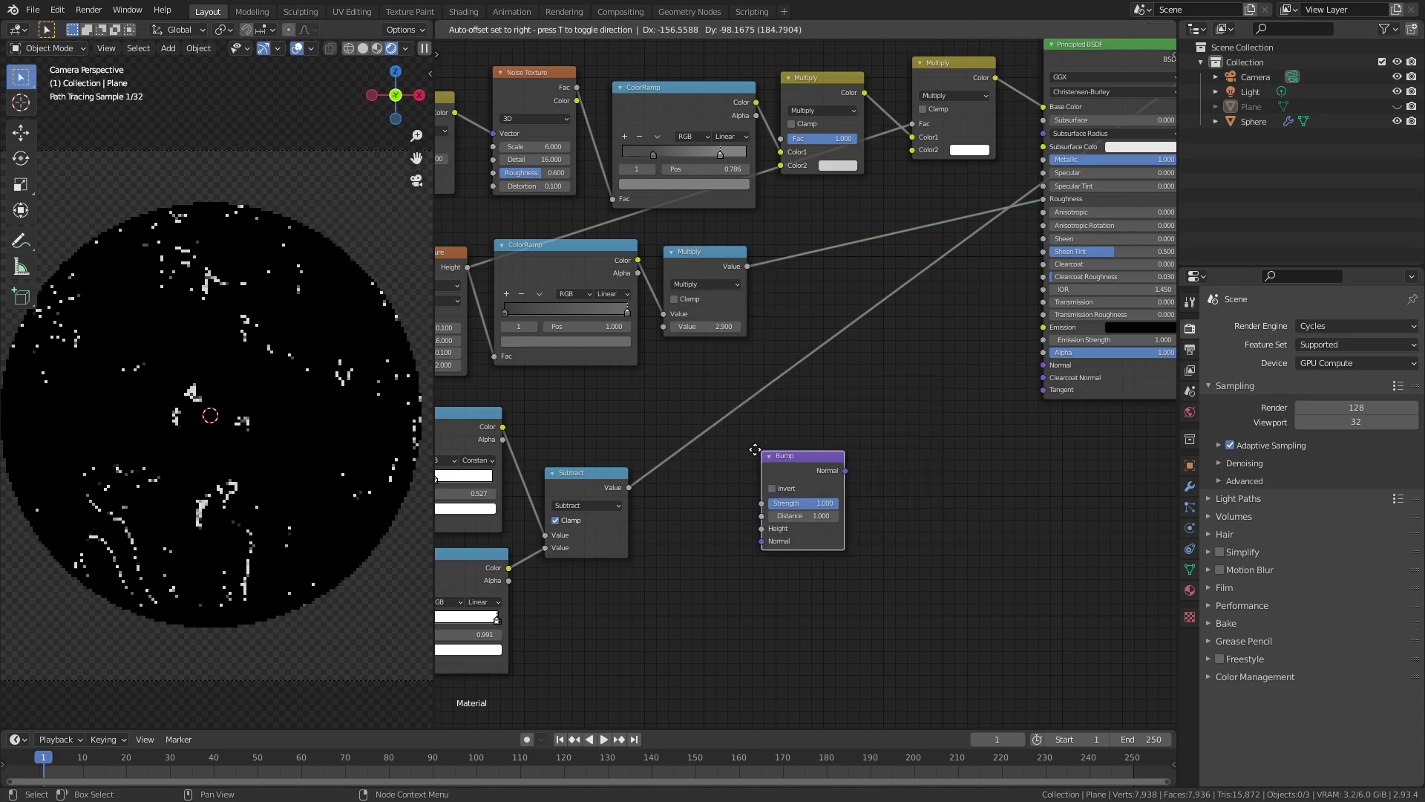
{"action": "left_click", "coordinate": [813, 445]}
Link Subtract's Value to Bump's Height, and Bump's Normal to the Principled BSDF's Normal
{"action": "scroll", "coordinate": [642, 494], "scroll_direction": "up", "scroll_amount": 1}
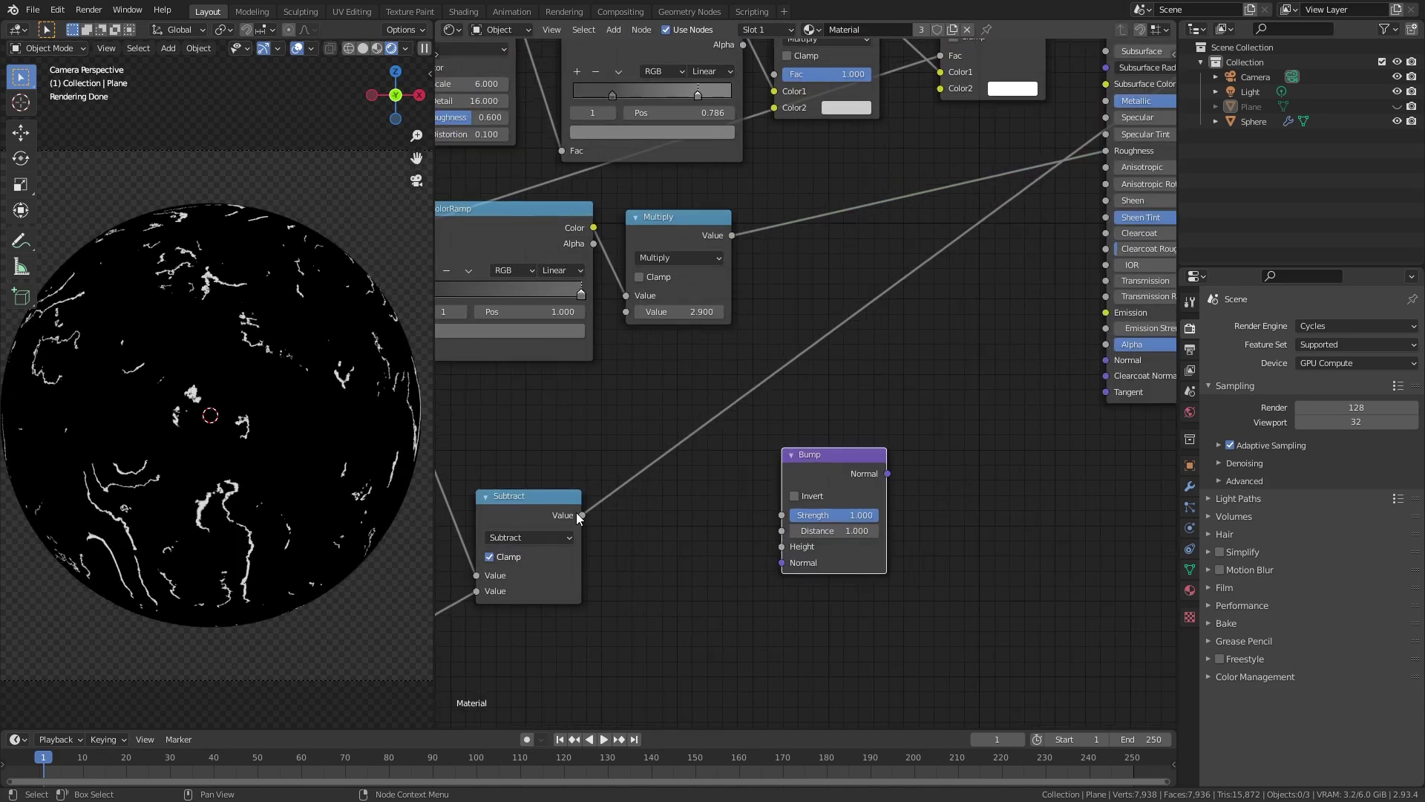
{"action": "left_click_drag", "start_coordinate": [582, 516], "coordinate": [821, 547]}
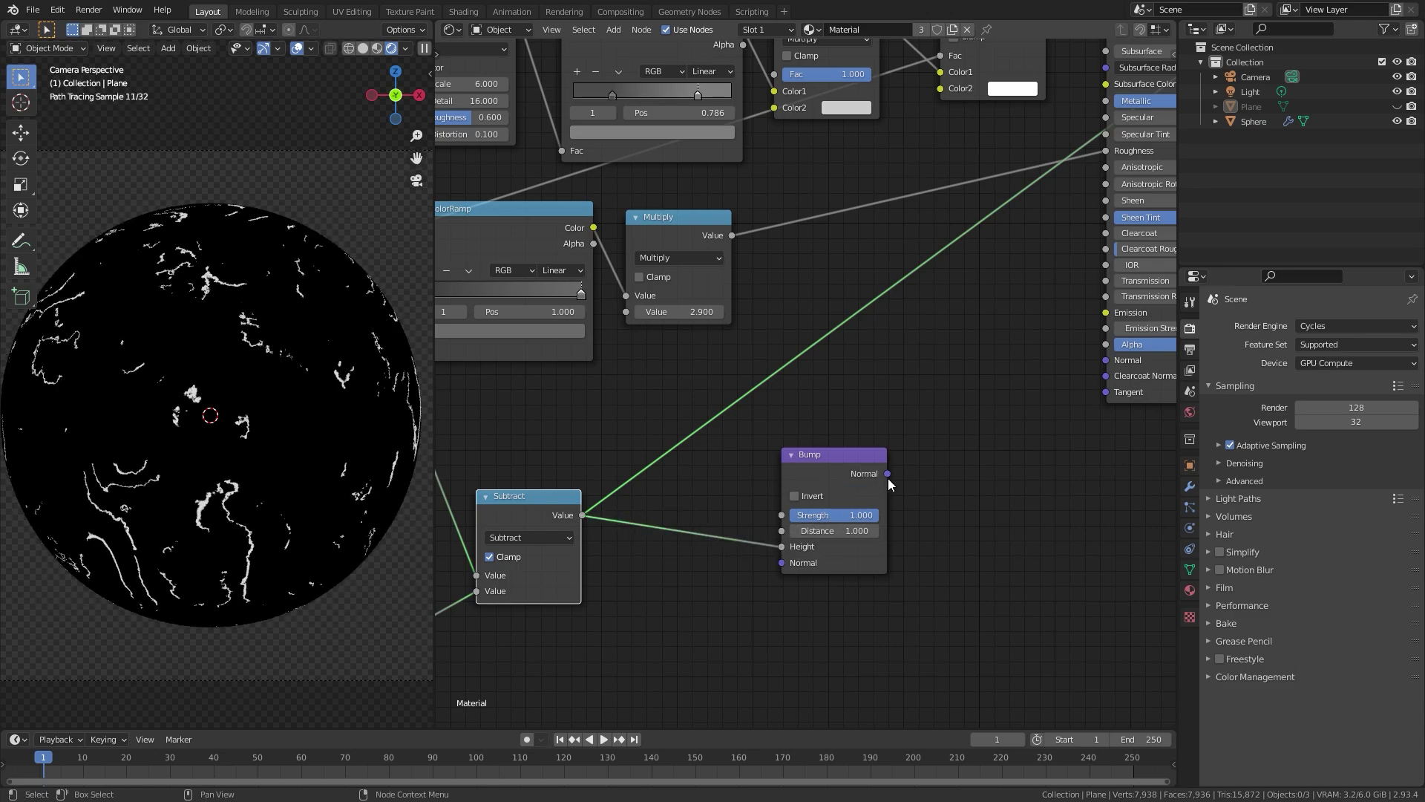
{"action": "left_click_drag", "start_coordinate": [889, 474], "coordinate": [1111, 362]}
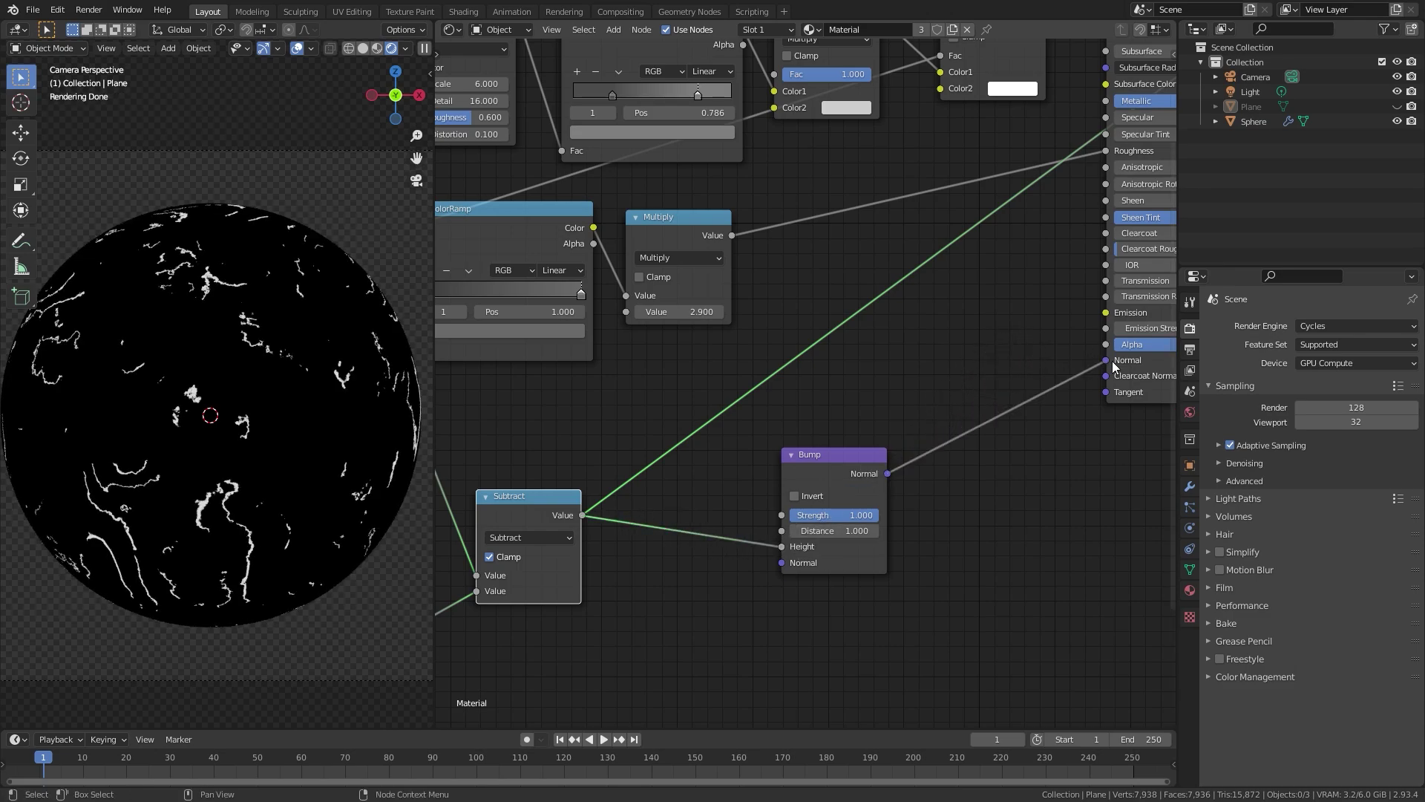
Preview the Principled BSDF through the Material Output and inspect the cracks up close on the sphere
{"action": "key", "text": "Home"}
{"action": "scroll", "coordinate": [863, 449], "scroll_direction": "up", "scroll_amount": 3}
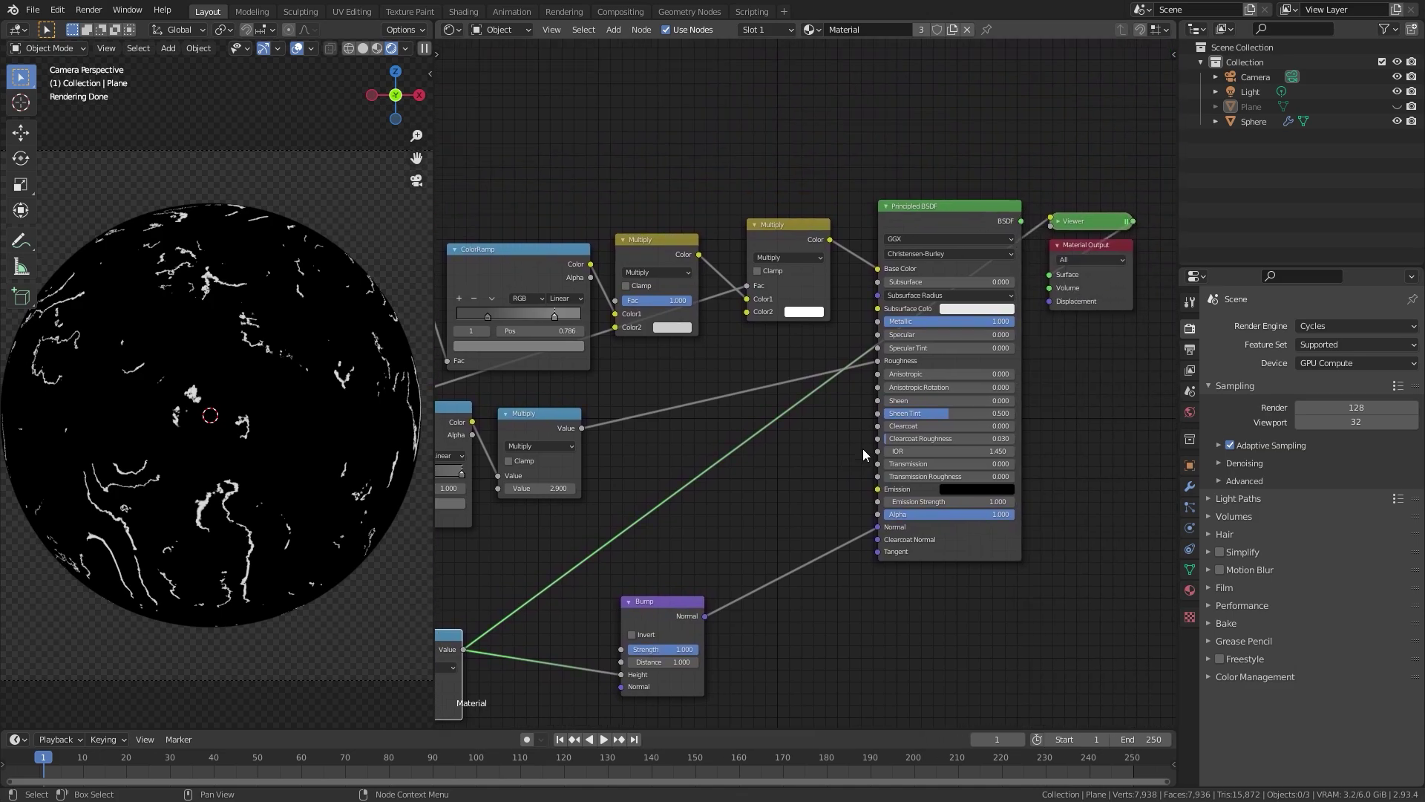
{"action": "left_click", "coordinate": [965, 228], "text": "ctrl+shift"}
{"action": "scroll", "coordinate": [268, 413], "scroll_direction": "up", "scroll_amount": 3}
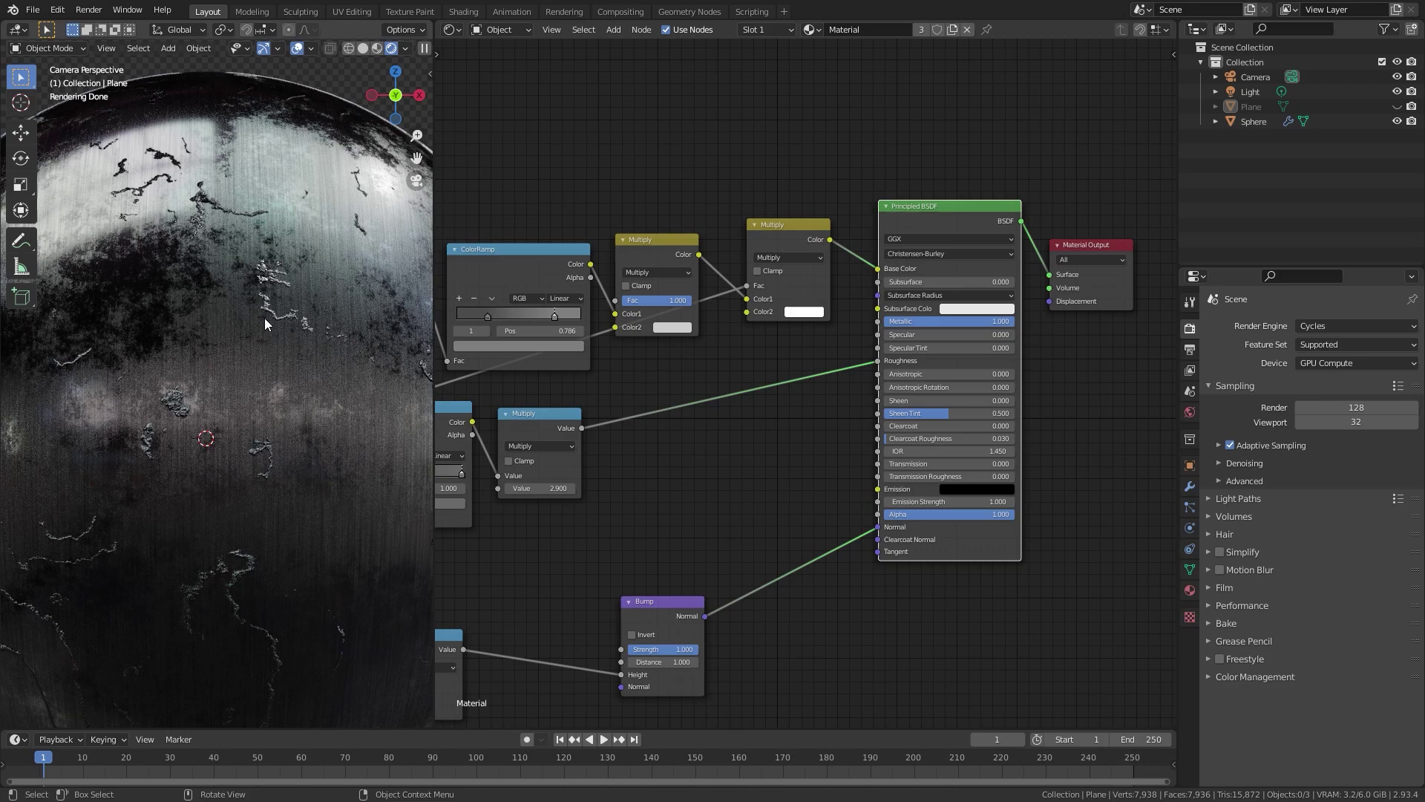
Enable Invert on the Bump node and check the cracks on the sphere
{"action": "middle_click_drag", "start_coordinate": [635, 567], "coordinate": [839, 372]}
{"action": "scroll", "coordinate": [812, 486], "scroll_direction": "up", "scroll_amount": 2}
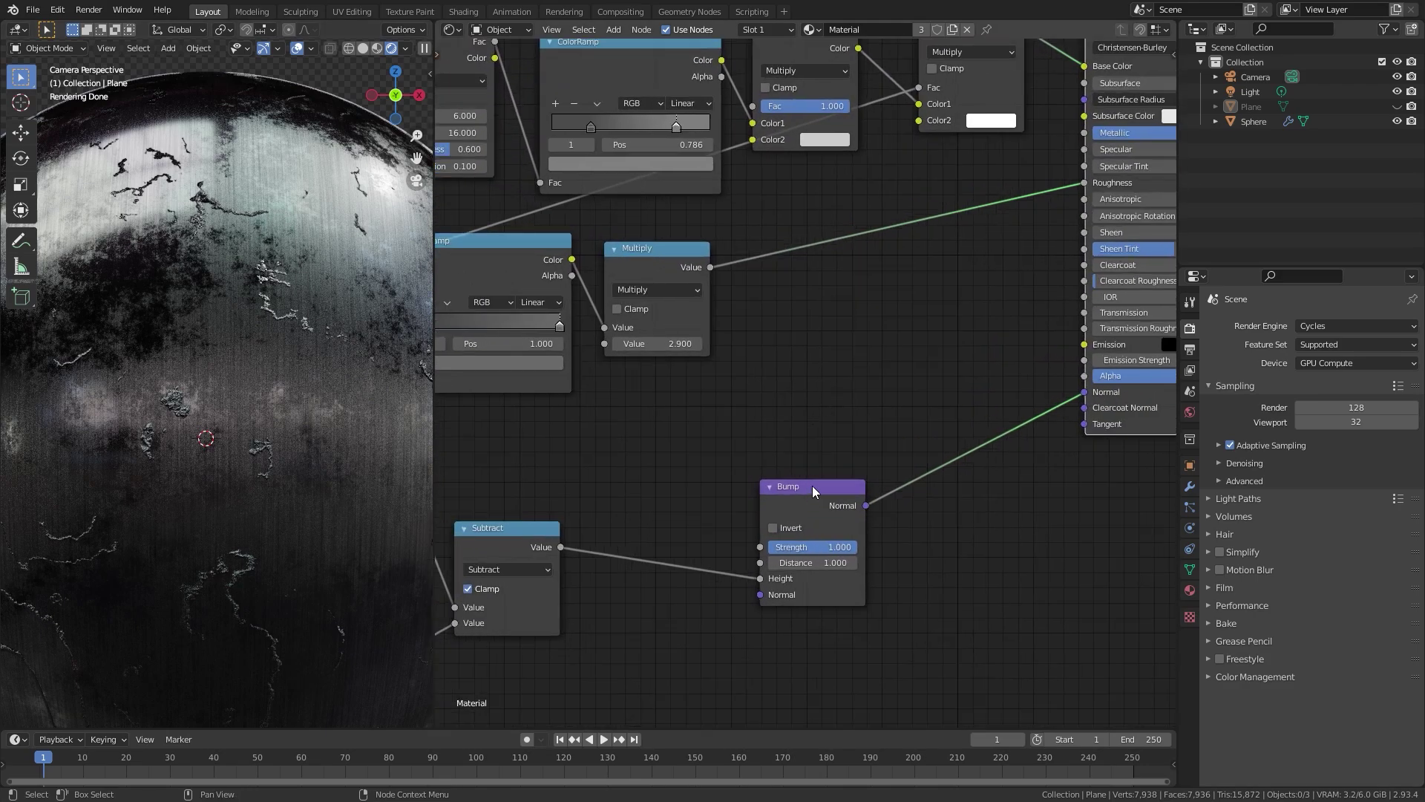
{"action": "left_click", "coordinate": [775, 528]}
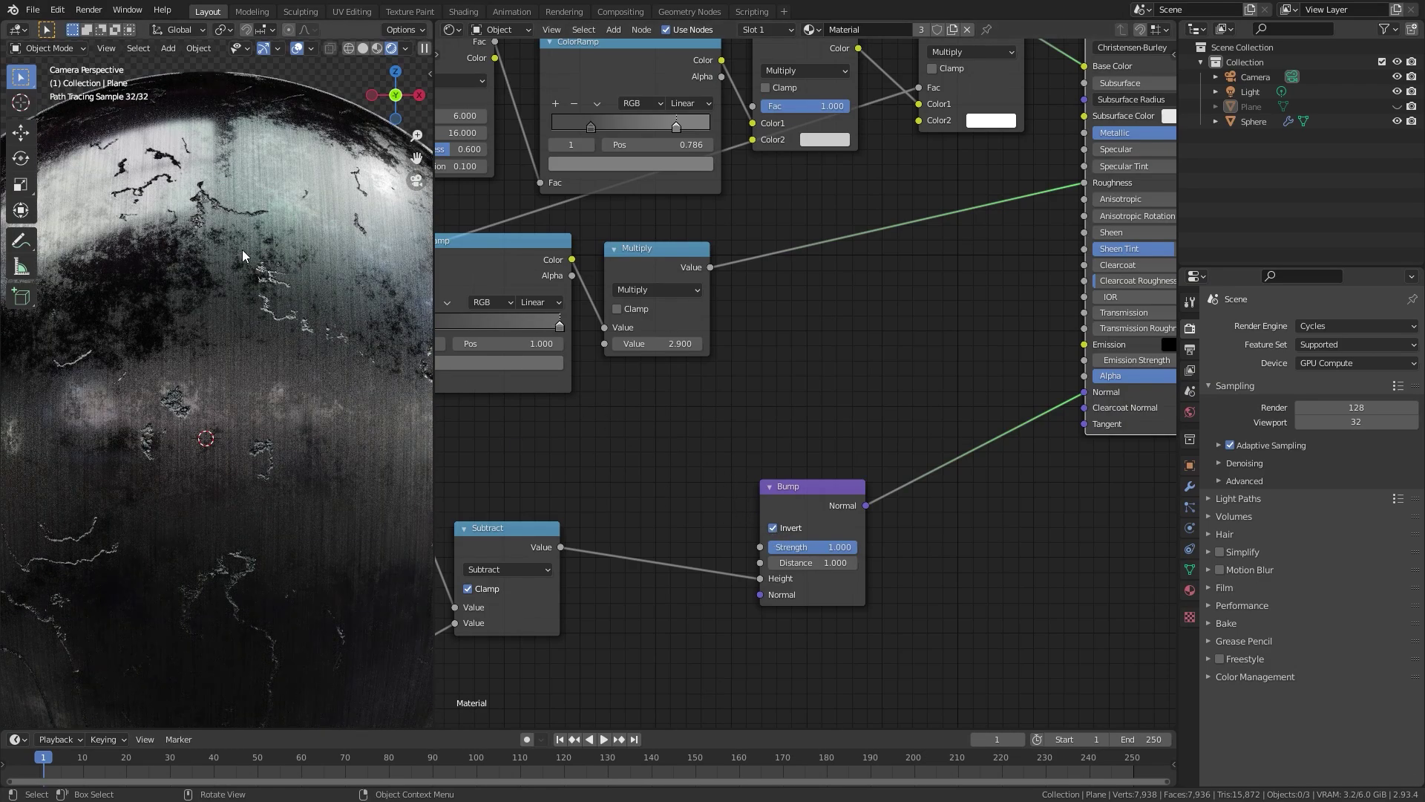
{"action": "scroll", "coordinate": [291, 313], "scroll_direction": "down", "scroll_amount": 2}
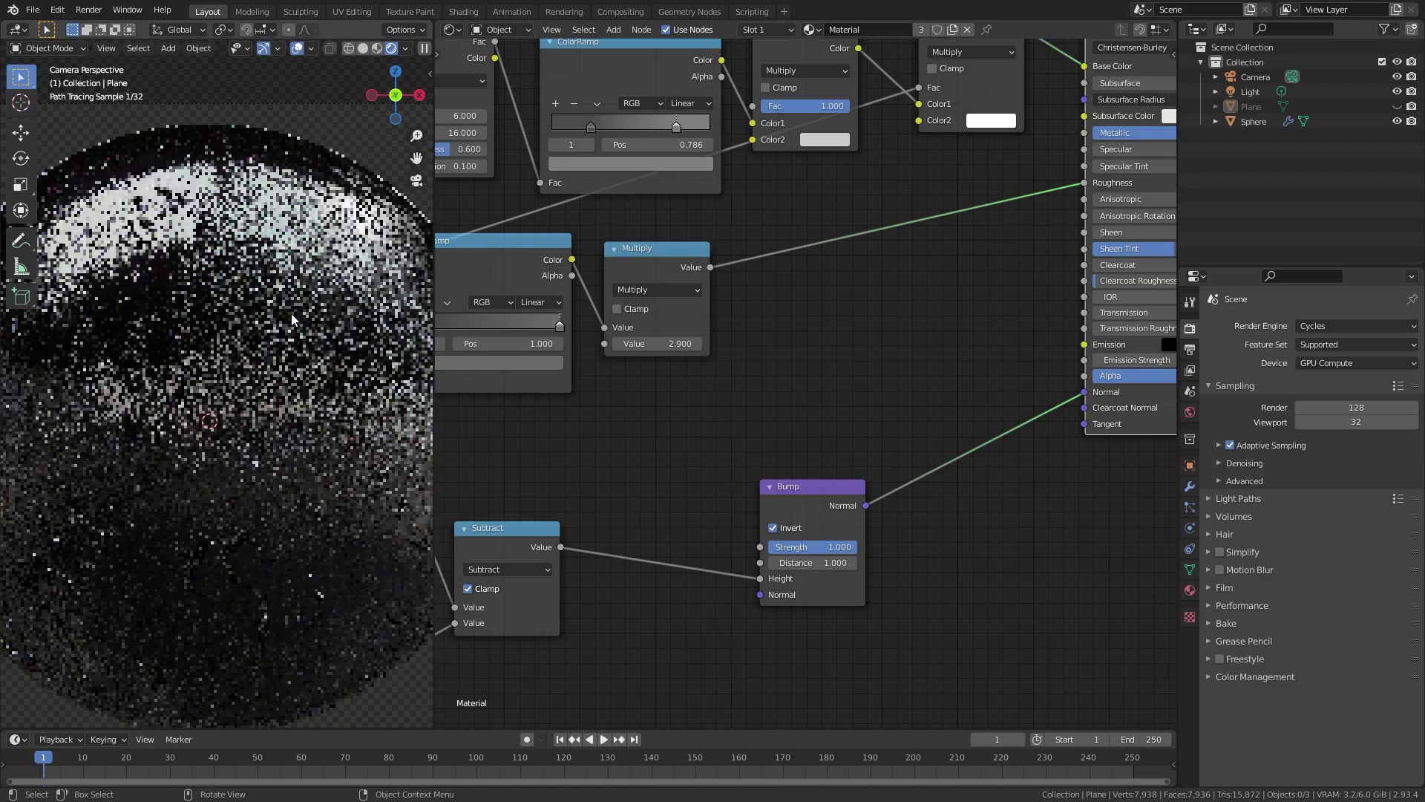
{"action": "scroll", "coordinate": [858, 466], "scroll_direction": "down", "scroll_amount": 1}
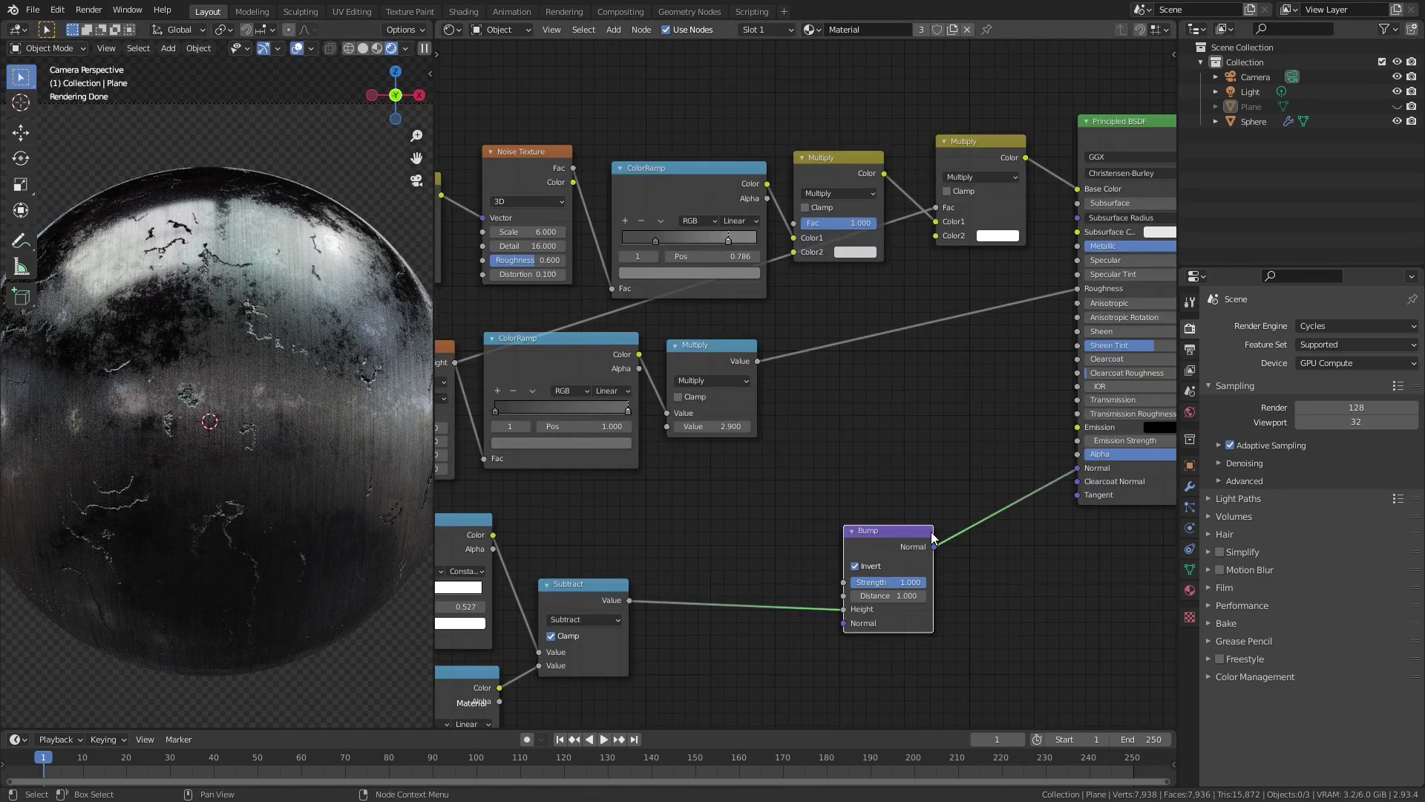
Insert an Add Math node between Subtract and Bump, and link the base colour noise ColorRamp's Color to its second Value
{"action": "key", "text": "shift+a"}
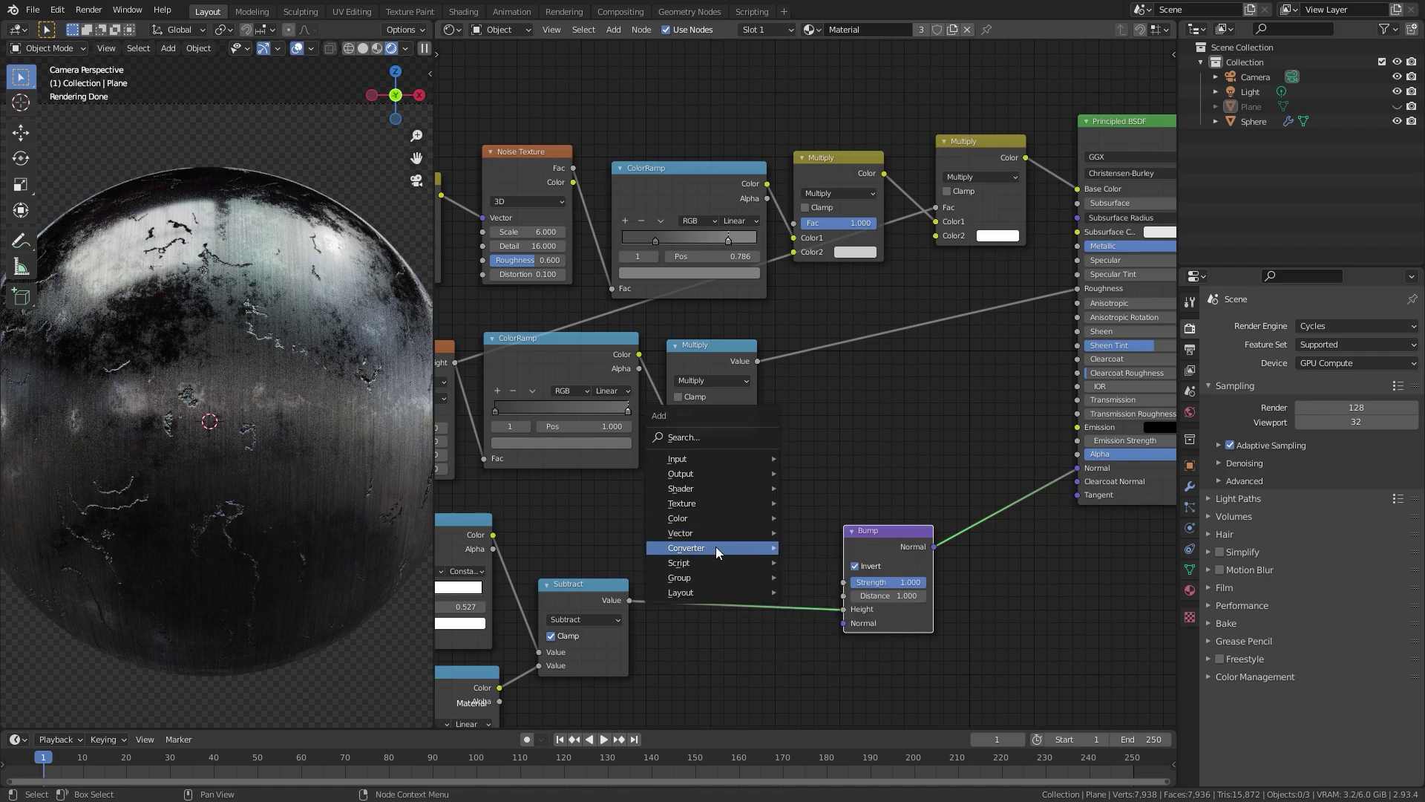
{"action": "mouse_move", "coordinate": [712, 548]}
{"action": "left_click", "coordinate": [811, 661]}
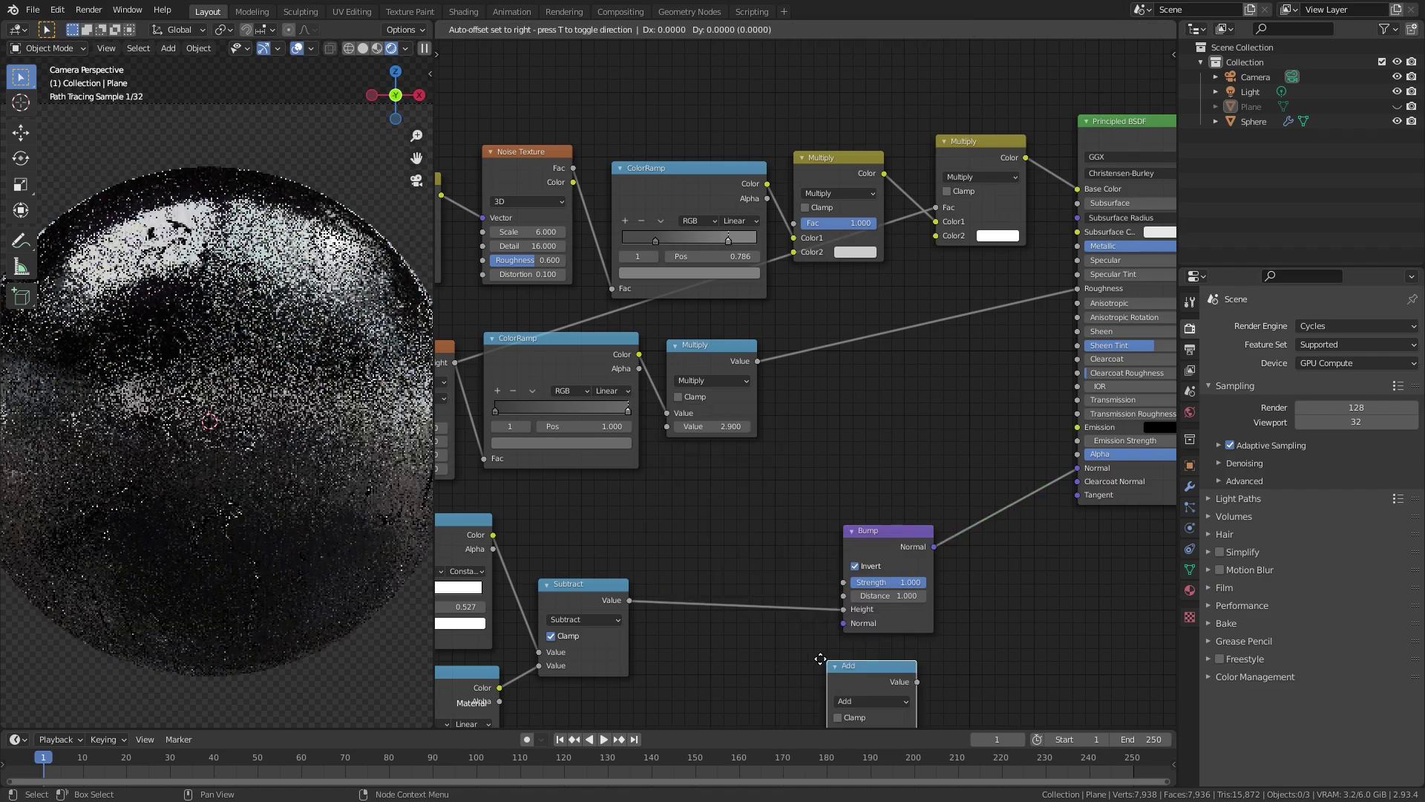
{"action": "left_click", "coordinate": [746, 594]}
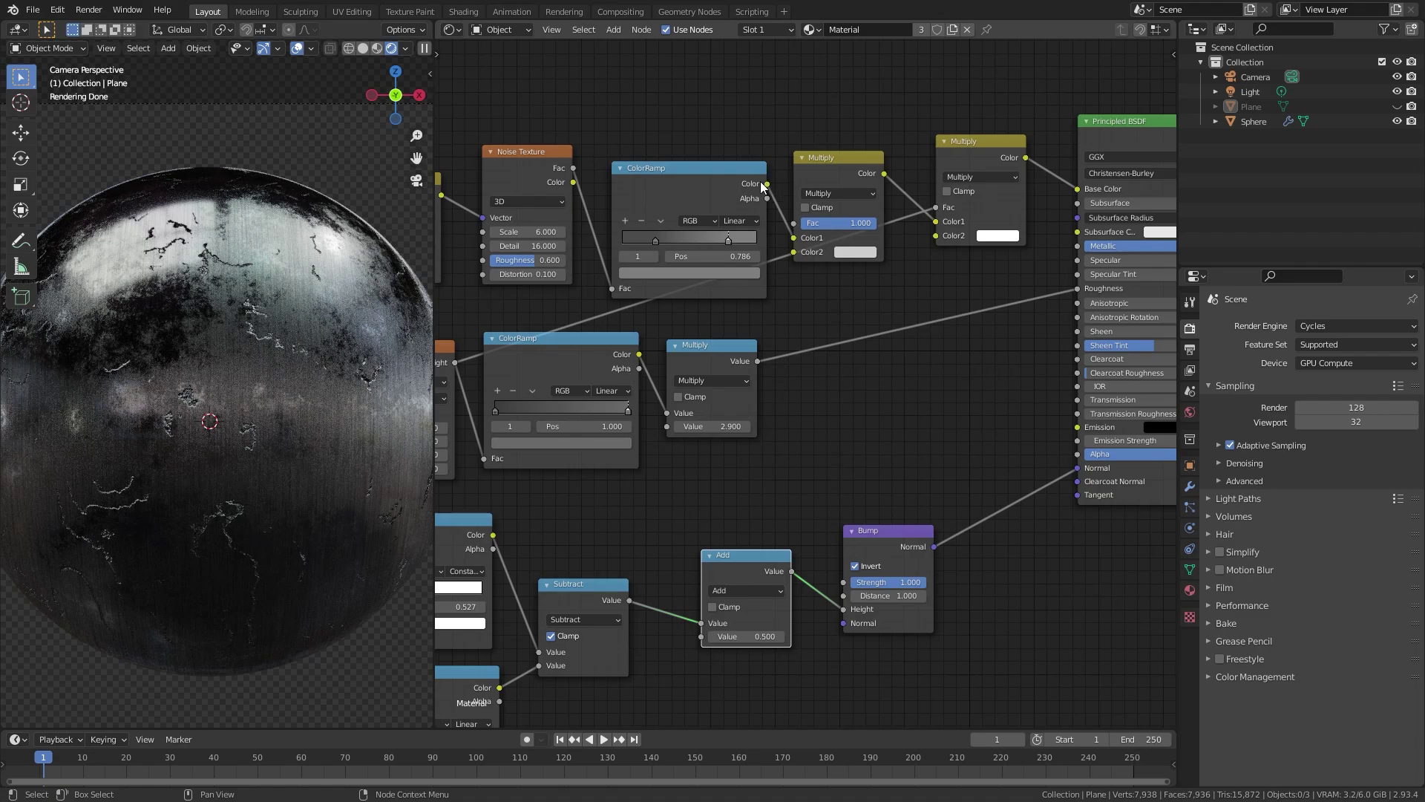
{"action": "left_click_drag", "start_coordinate": [767, 183], "coordinate": [702, 636]}
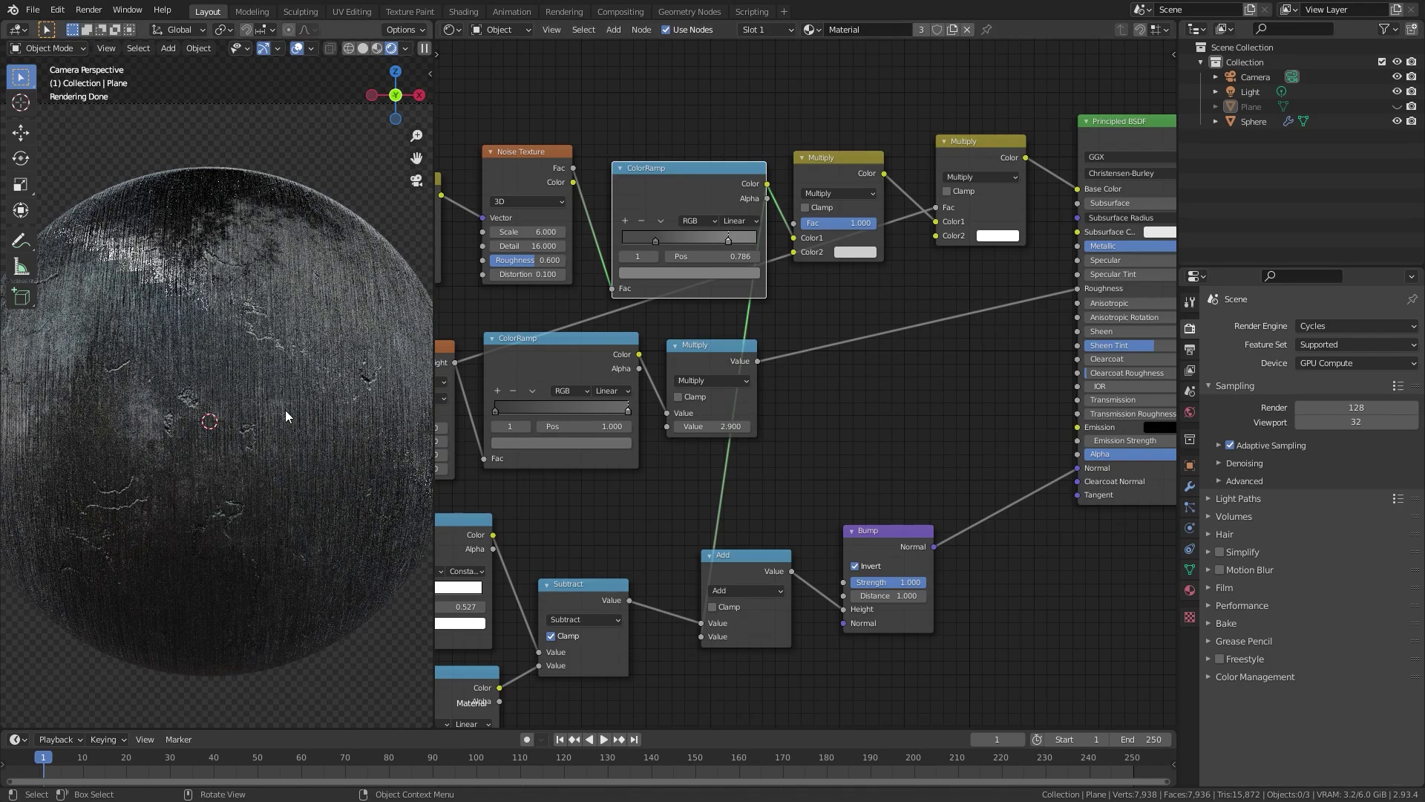
Set the Bump node's Strength to 0.2
{"action": "middle_click_drag", "start_coordinate": [972, 468], "coordinate": [1016, 375]}
{"action": "scroll", "coordinate": [1015, 375], "scroll_direction": "up", "scroll_amount": 1}
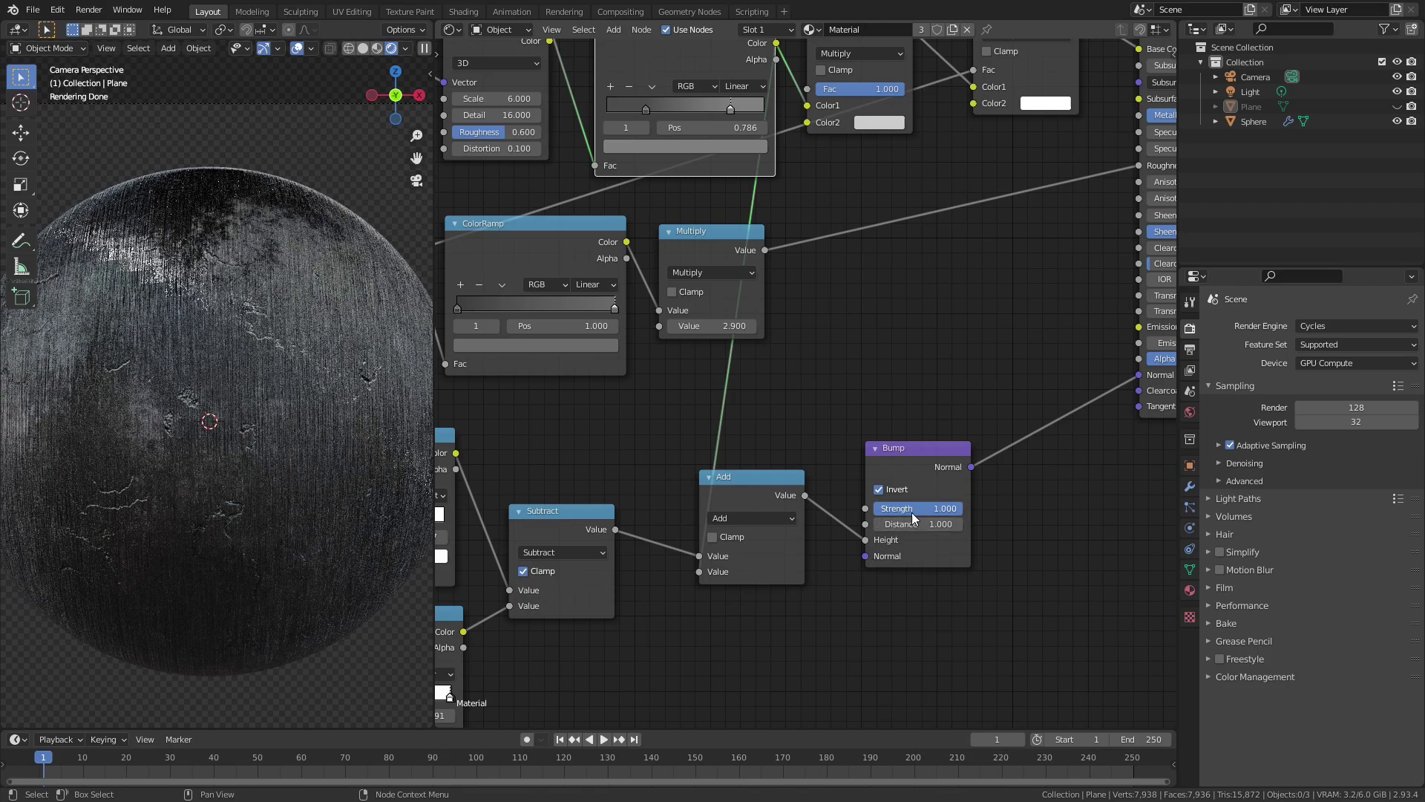
{"action": "key", "text": "Return"}
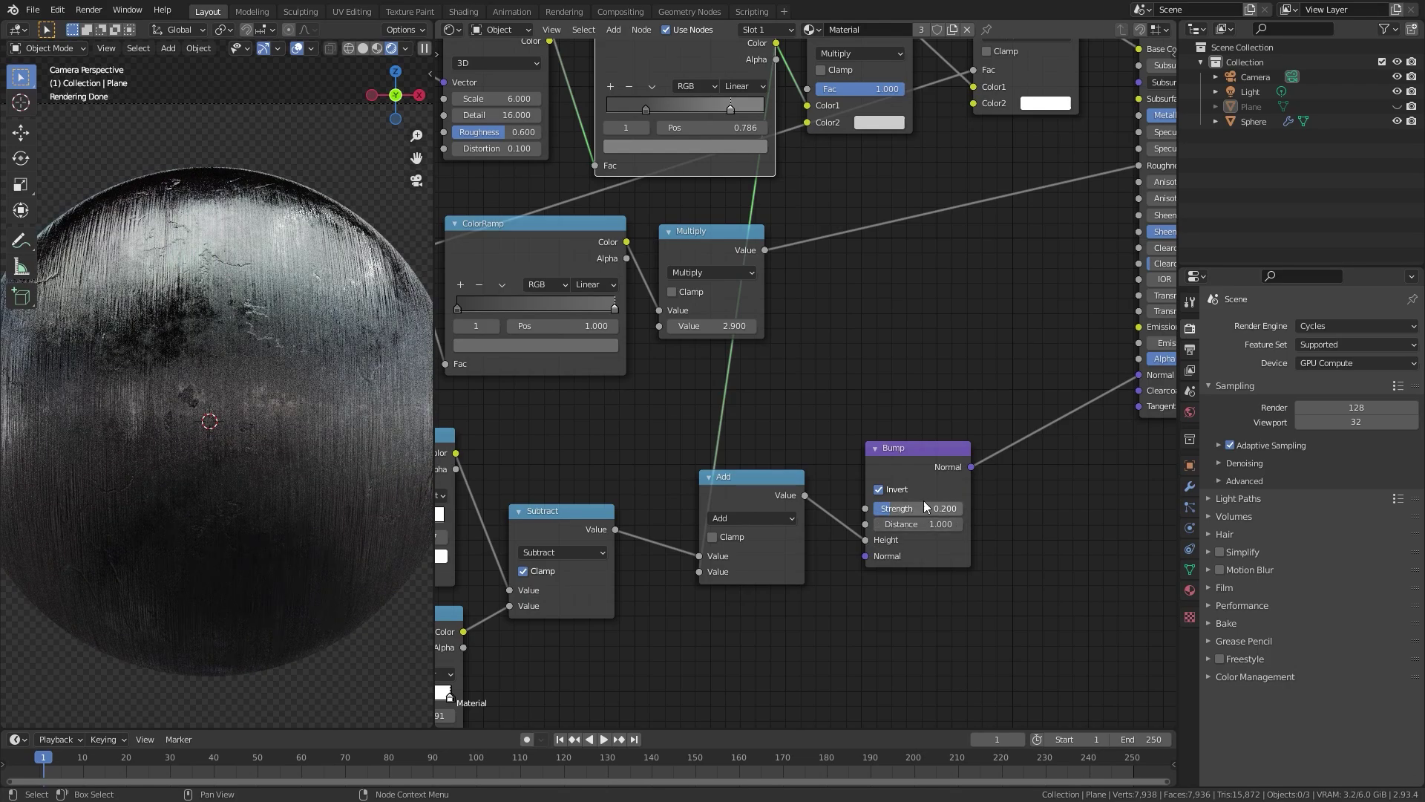
Set the Bump node's Distance to 0.01
{"action": "scroll", "coordinate": [923, 501], "scroll_direction": "up", "scroll_amount": 2}
{"action": "left_click", "coordinate": [948, 556]}
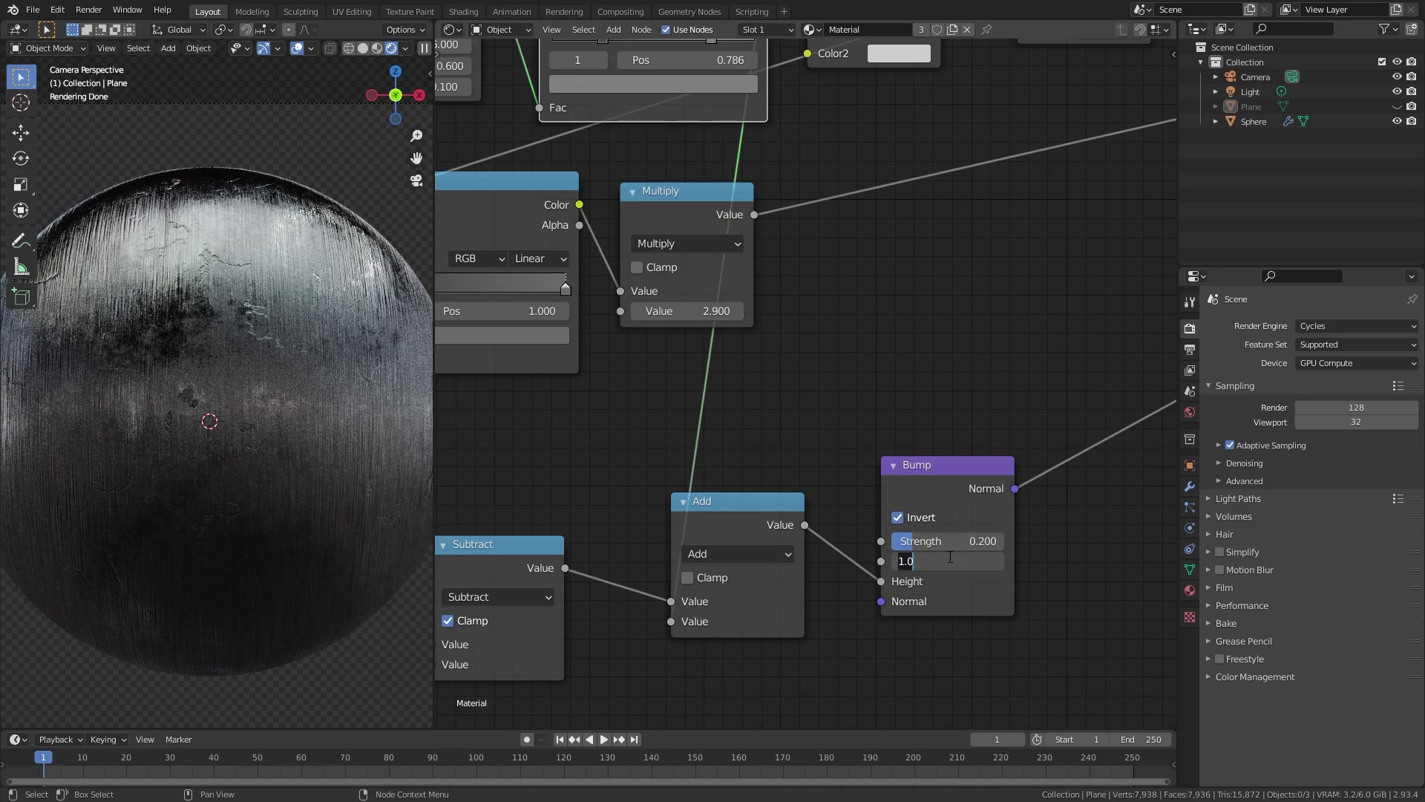
{"action": "type", "text": "."}
{"action": "key", "text": "Return"}
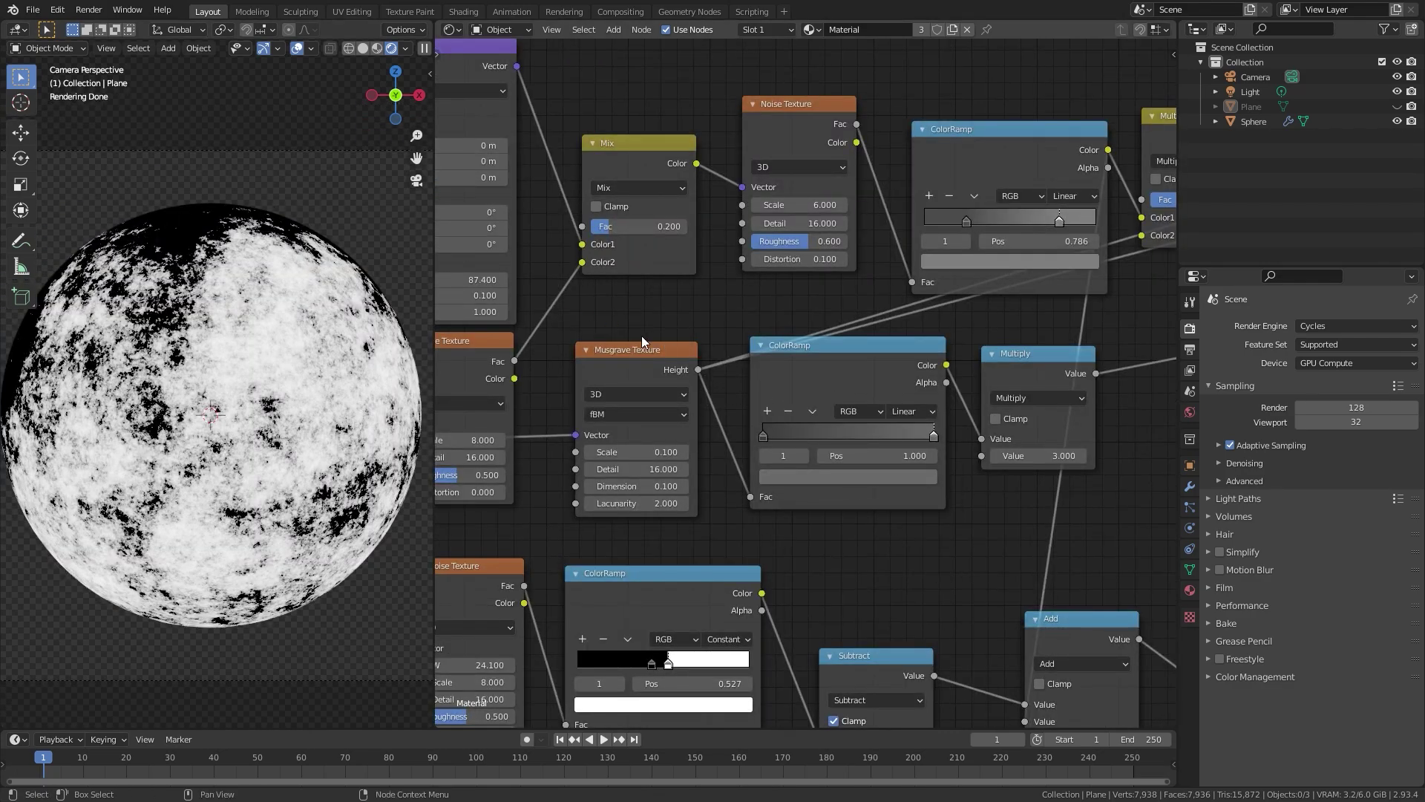
Switch the Musgrave Texture to 4D and set its W to 30.8
{"action": "left_click", "coordinate": [599, 393]}
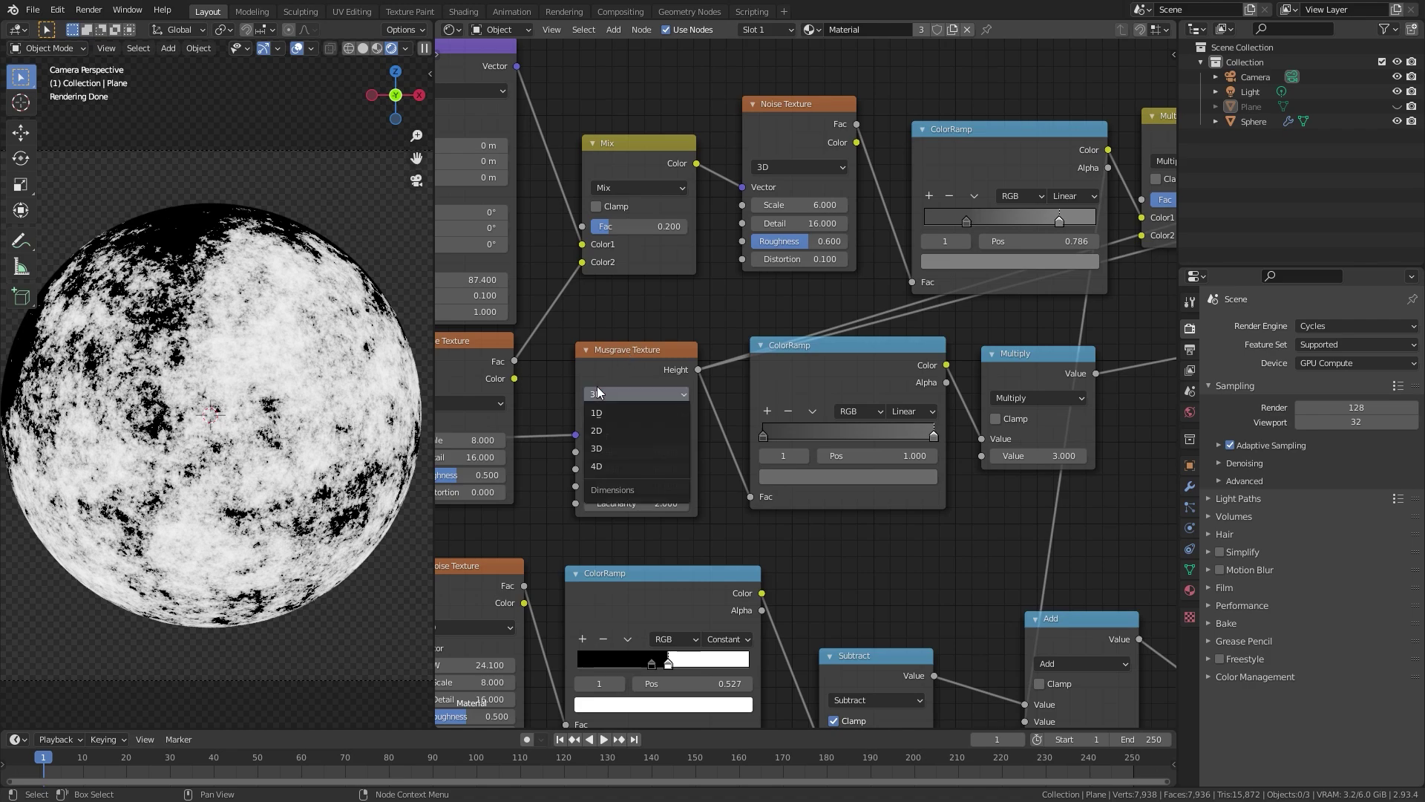
{"action": "left_click", "coordinate": [610, 466]}
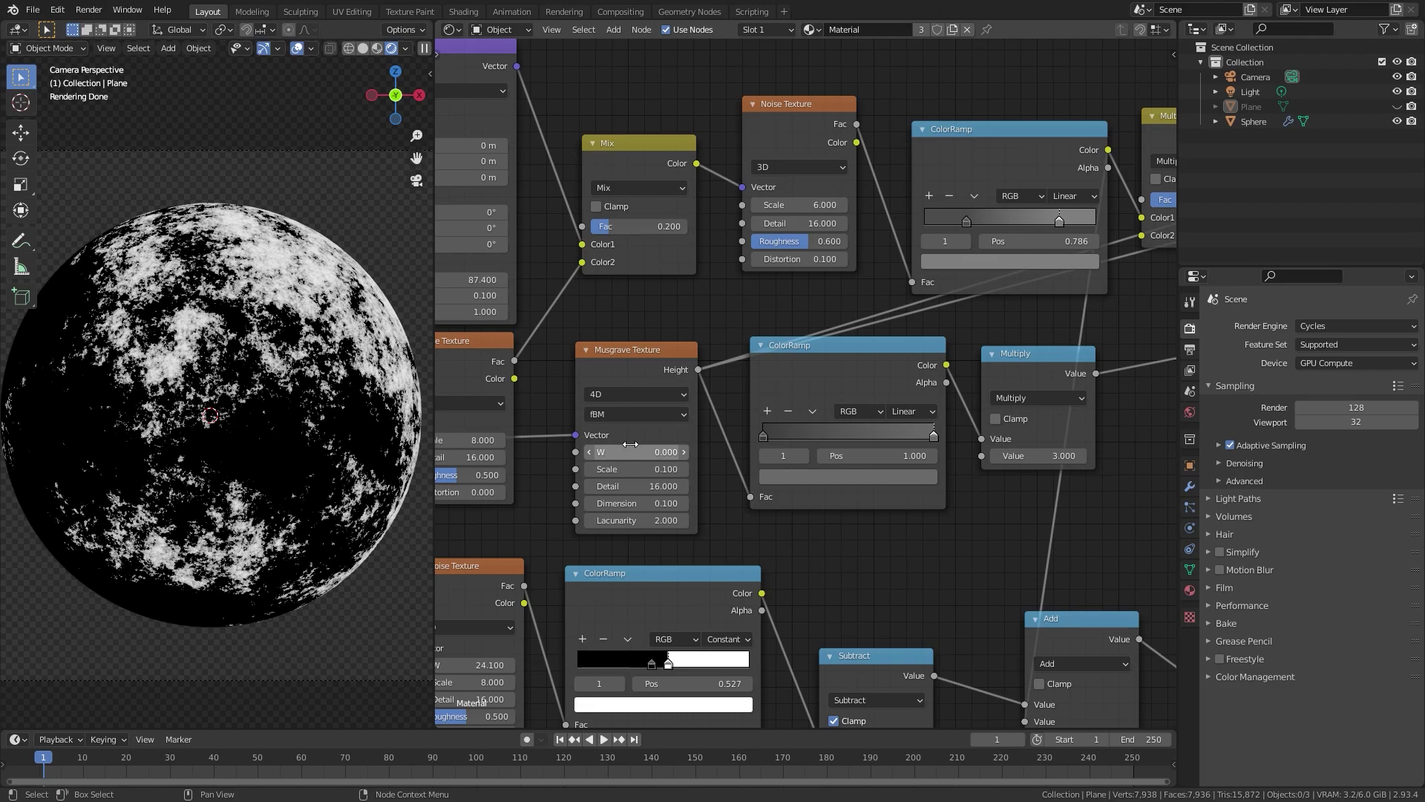
{"action": "left_click_drag", "start_coordinate": [618, 451], "coordinate": [769, 450]}
{"action": "scroll", "coordinate": [995, 309], "scroll_direction": "down", "scroll_amount": 3}
{"action": "scroll", "coordinate": [1054, 263], "scroll_direction": "up", "scroll_amount": 1}
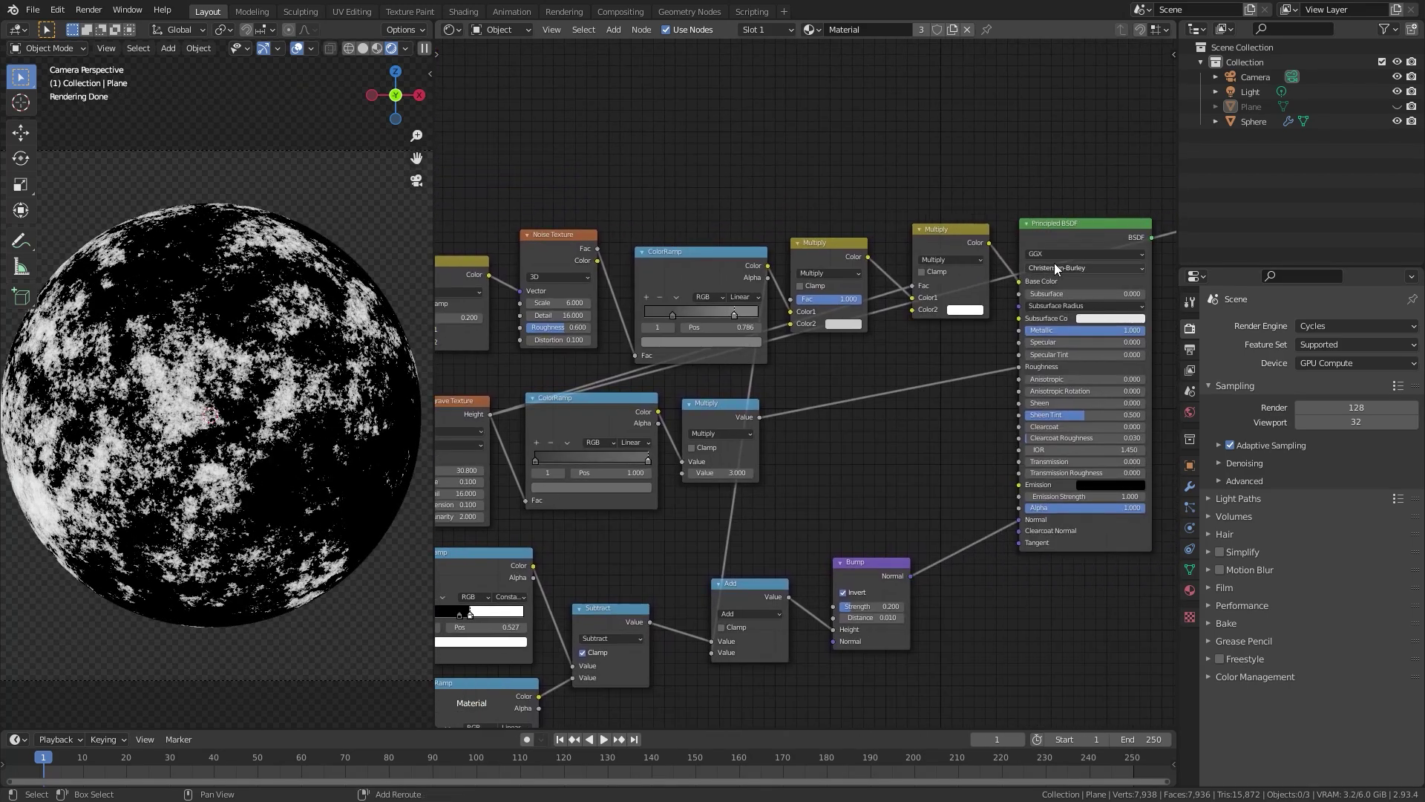
Preview the Principled BSDF on the sphere and set the Musgrave Texture's W to 54.6
{"action": "scroll", "coordinate": [528, 441], "scroll_direction": "up", "scroll_amount": 1}
{"action": "scroll", "coordinate": [605, 378], "scroll_direction": "up", "scroll_amount": 4, "text": "ctrl"}
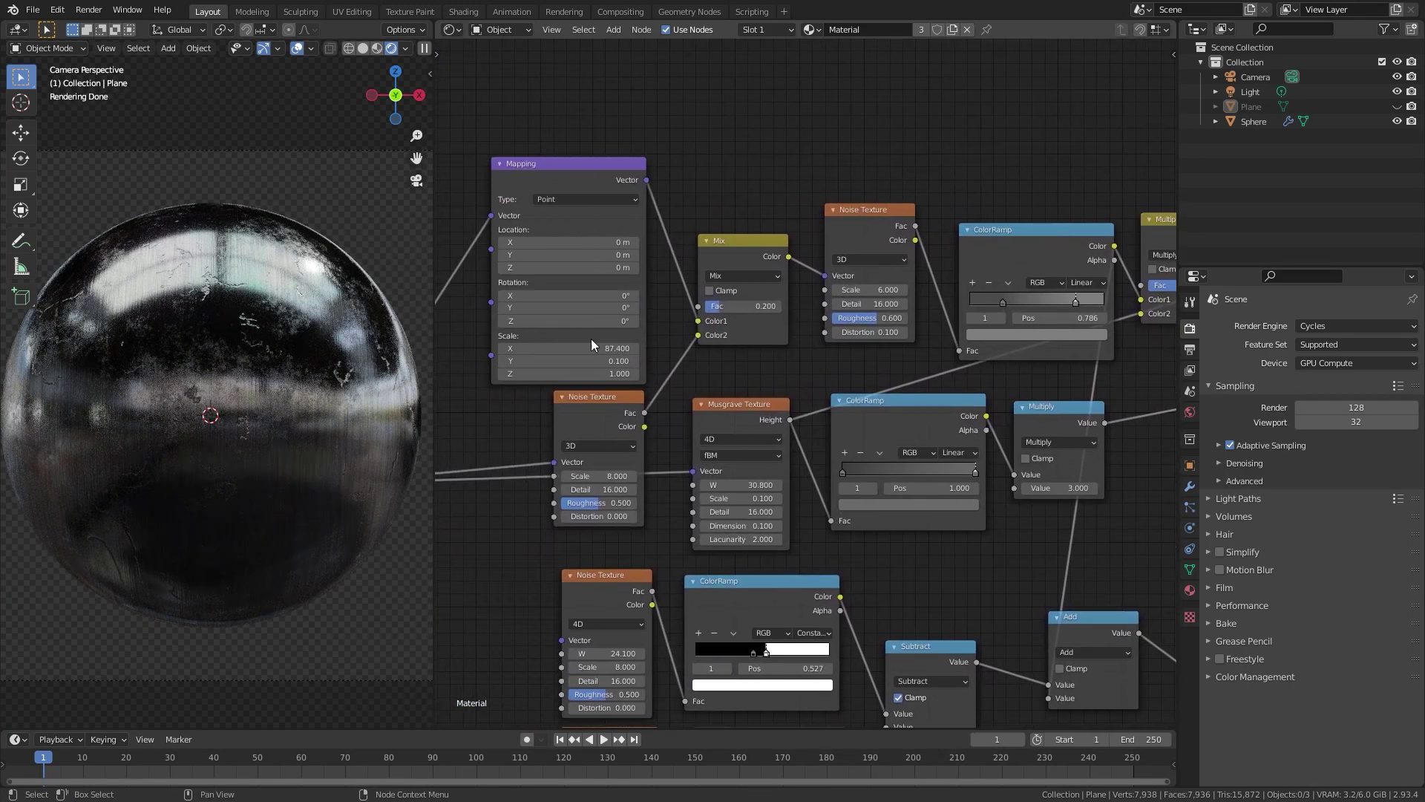
{"action": "left_click_drag", "start_coordinate": [739, 485], "coordinate": [855, 485]}
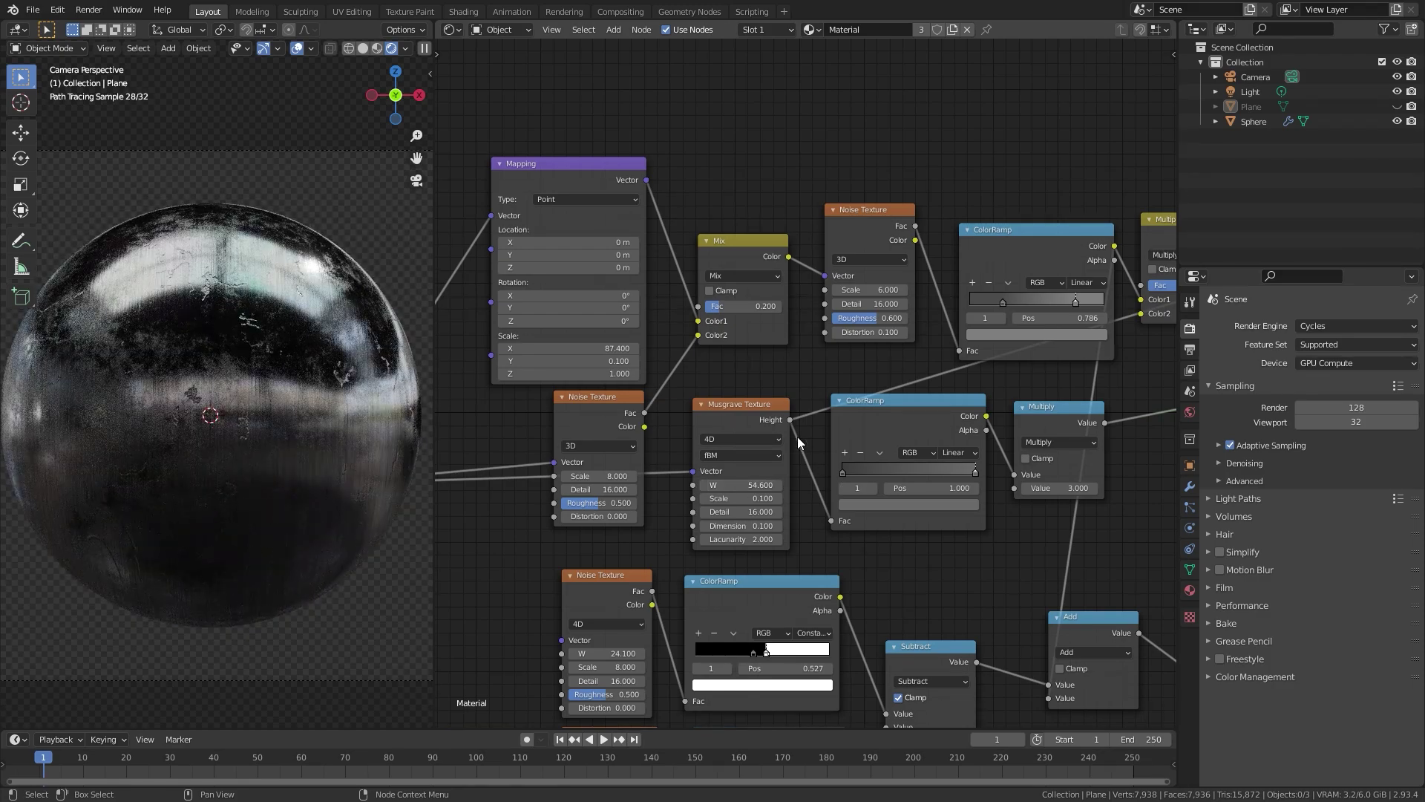
{"action": "scroll", "coordinate": [772, 417], "scroll_direction": "up", "scroll_amount": 2}
{"action": "left_click_drag", "start_coordinate": [772, 418], "coordinate": [770, 406]}
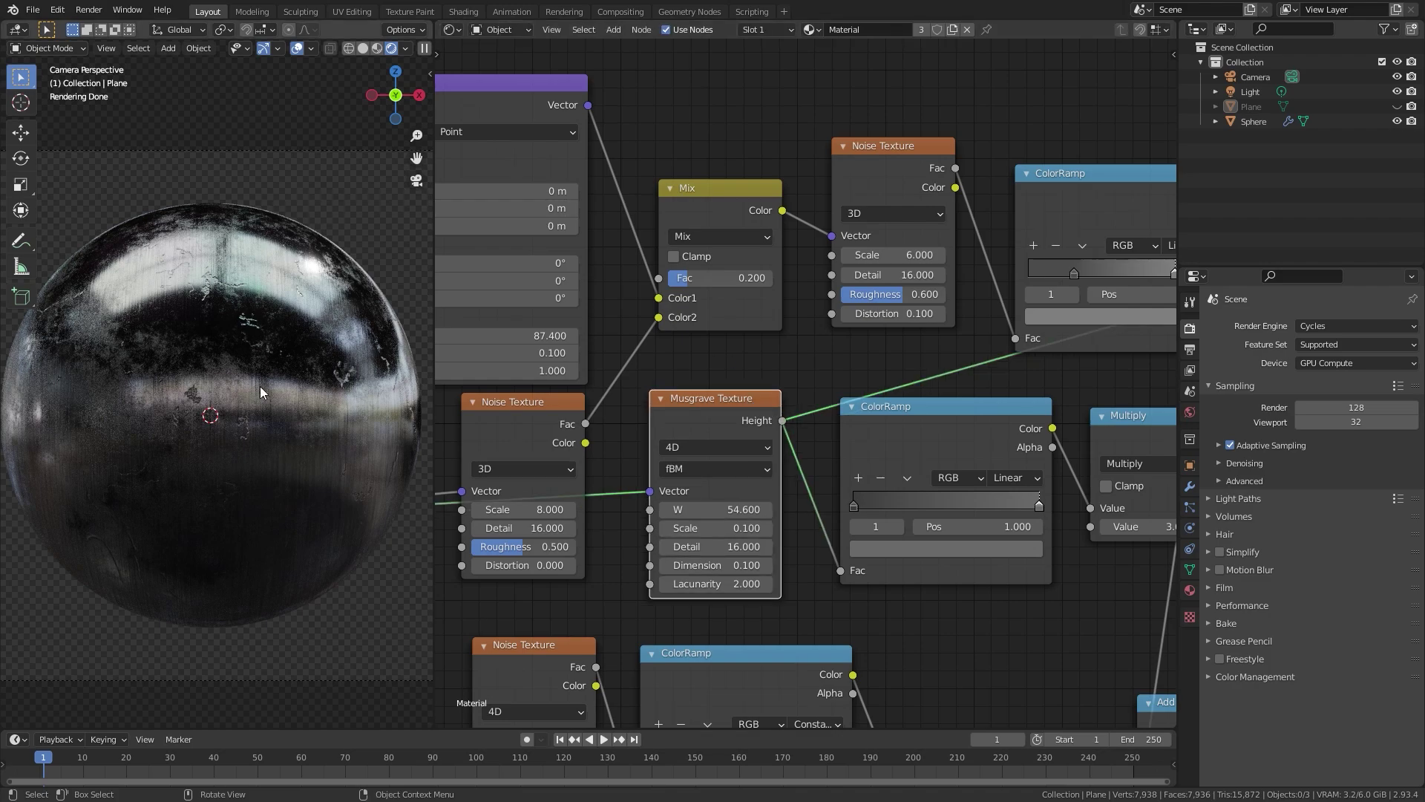
{"action": "middle_click_drag", "start_coordinate": [1038, 366], "coordinate": [901, 325]}
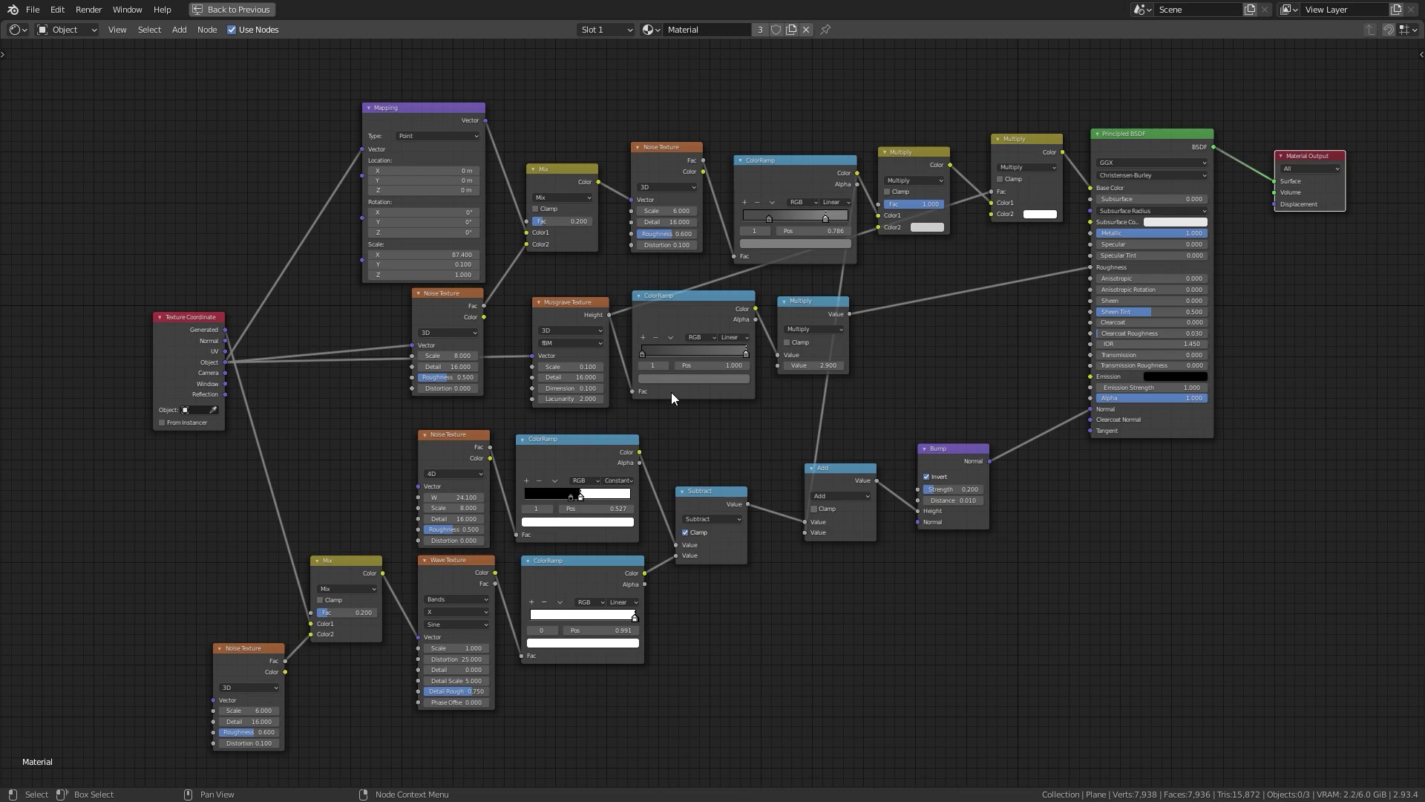
Preview the base colour noise ColorRamp on the sphere and examine the Mapping, Mix and Noise Texture nodes feeding it
{"action": "scroll", "coordinate": [806, 315], "scroll_direction": "up", "scroll_amount": 1}
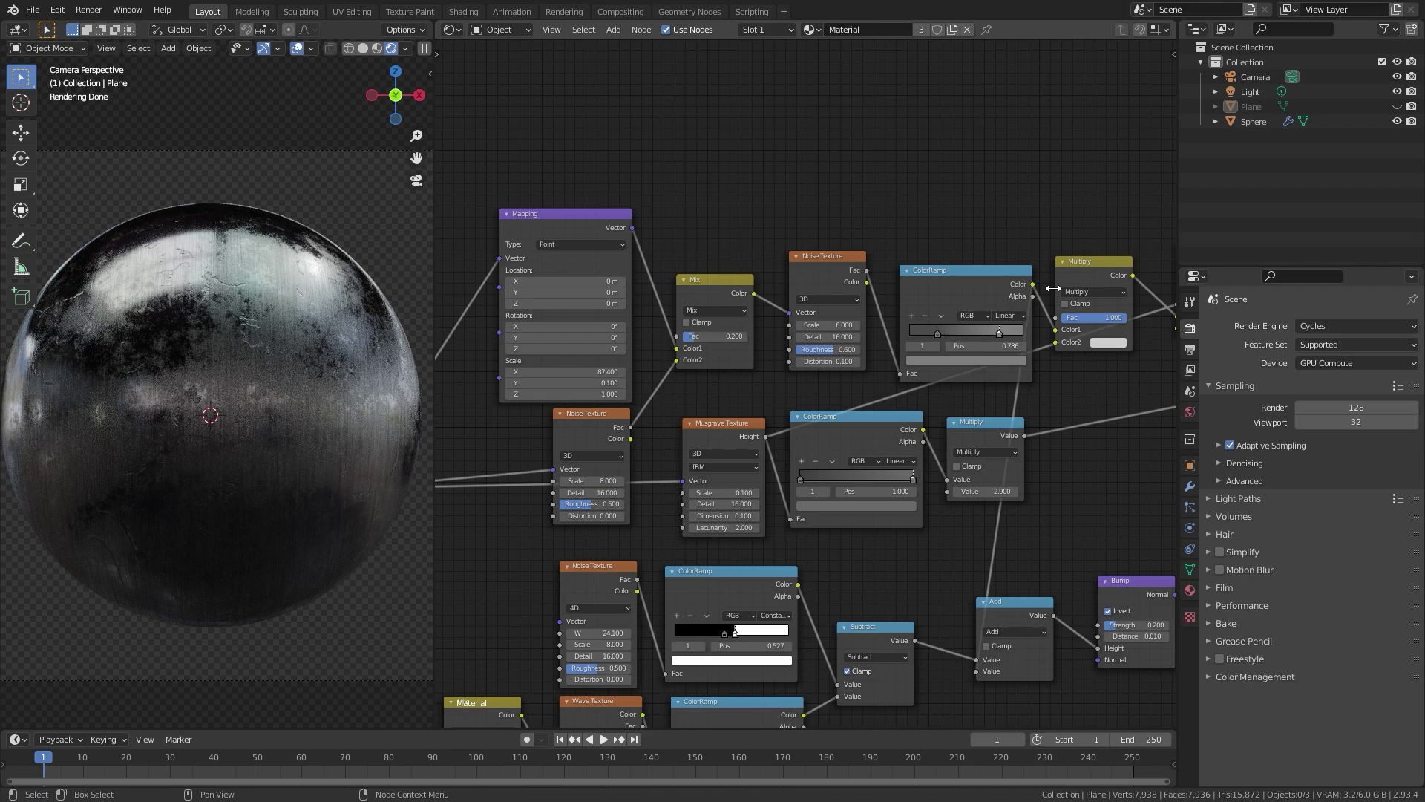
{"action": "middle_click_drag", "start_coordinate": [965, 303], "coordinate": [881, 296]}
{"action": "middle_click_drag", "start_coordinate": [1062, 269], "coordinate": [790, 277]}
{"action": "scroll", "coordinate": [712, 271], "scroll_direction": "up", "scroll_amount": 1}
{"action": "left_click", "coordinate": [647, 286], "text": "ctrl+shift"}
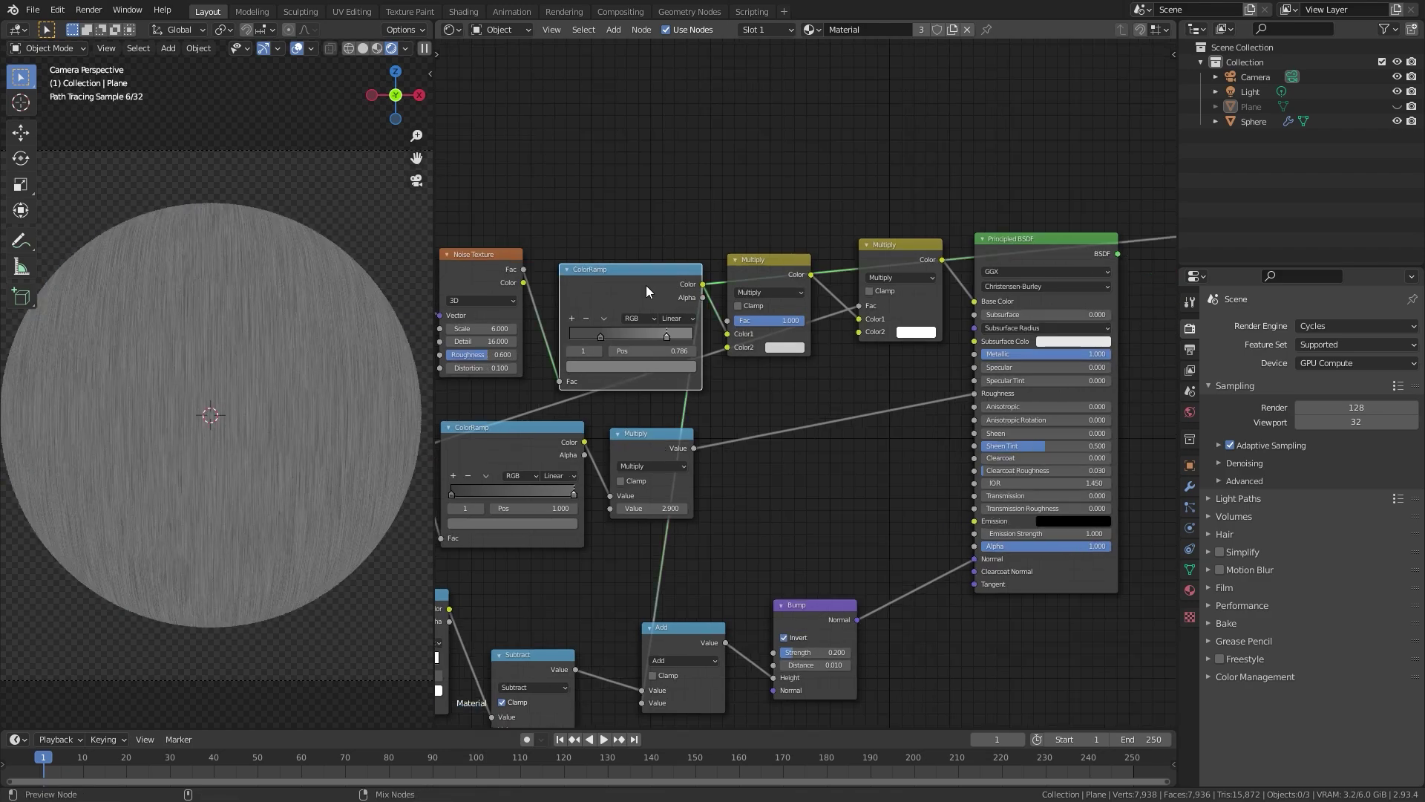
{"action": "middle_click_drag", "start_coordinate": [574, 294], "coordinate": [1035, 301]}
{"action": "scroll", "coordinate": [1034, 301], "scroll_direction": "up", "scroll_amount": 1}
{"action": "scroll", "coordinate": [808, 344], "scroll_direction": "left", "scroll_amount": 3}
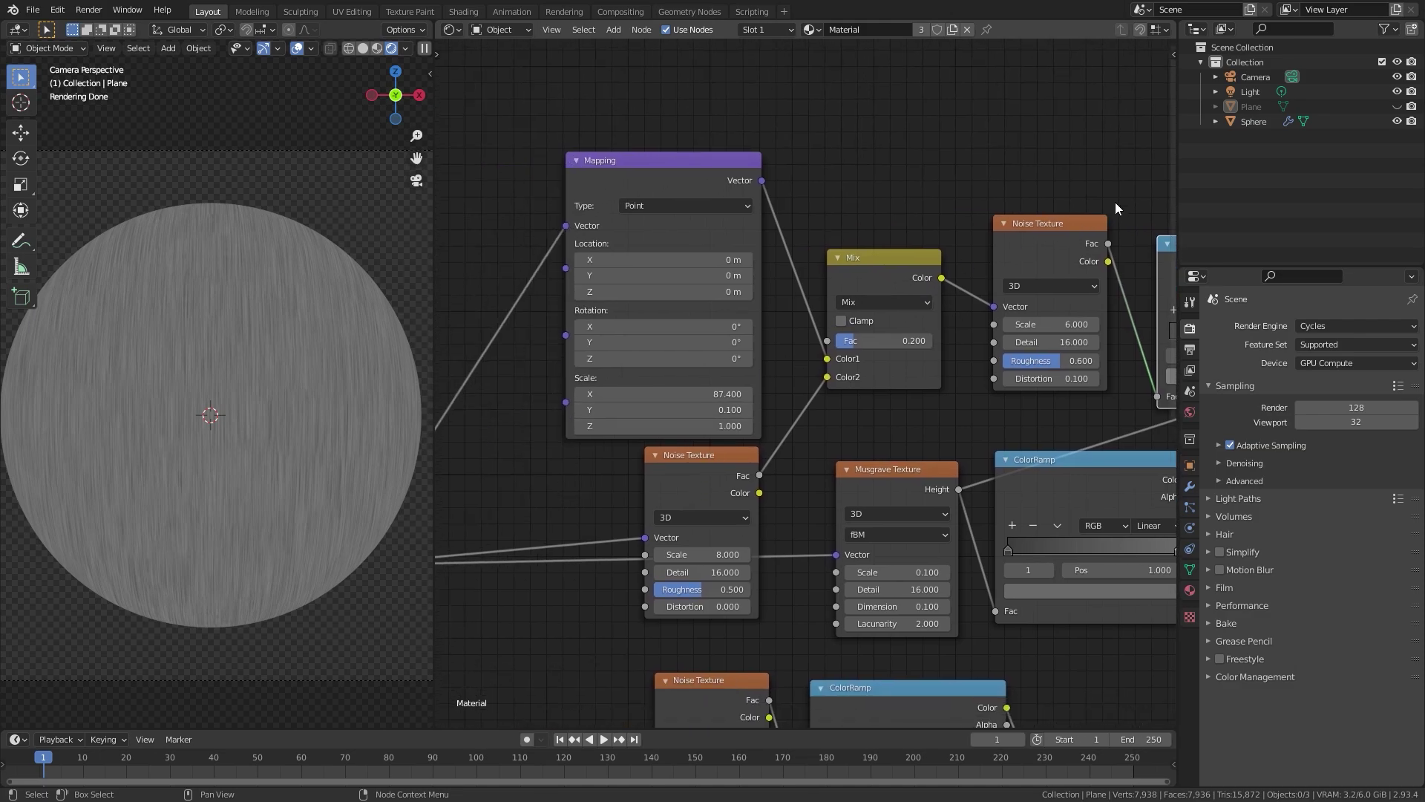
{"action": "middle_click_drag", "start_coordinate": [1097, 209], "coordinate": [923, 227]}
{"action": "mouse_move", "coordinate": [879, 248]}
{"action": "left_mouse_down"}
{"action": "mouse_move", "coordinate": [902, 246]}
{"action": "mouse_move", "coordinate": [873, 248]}
{"action": "left_mouse_up"}
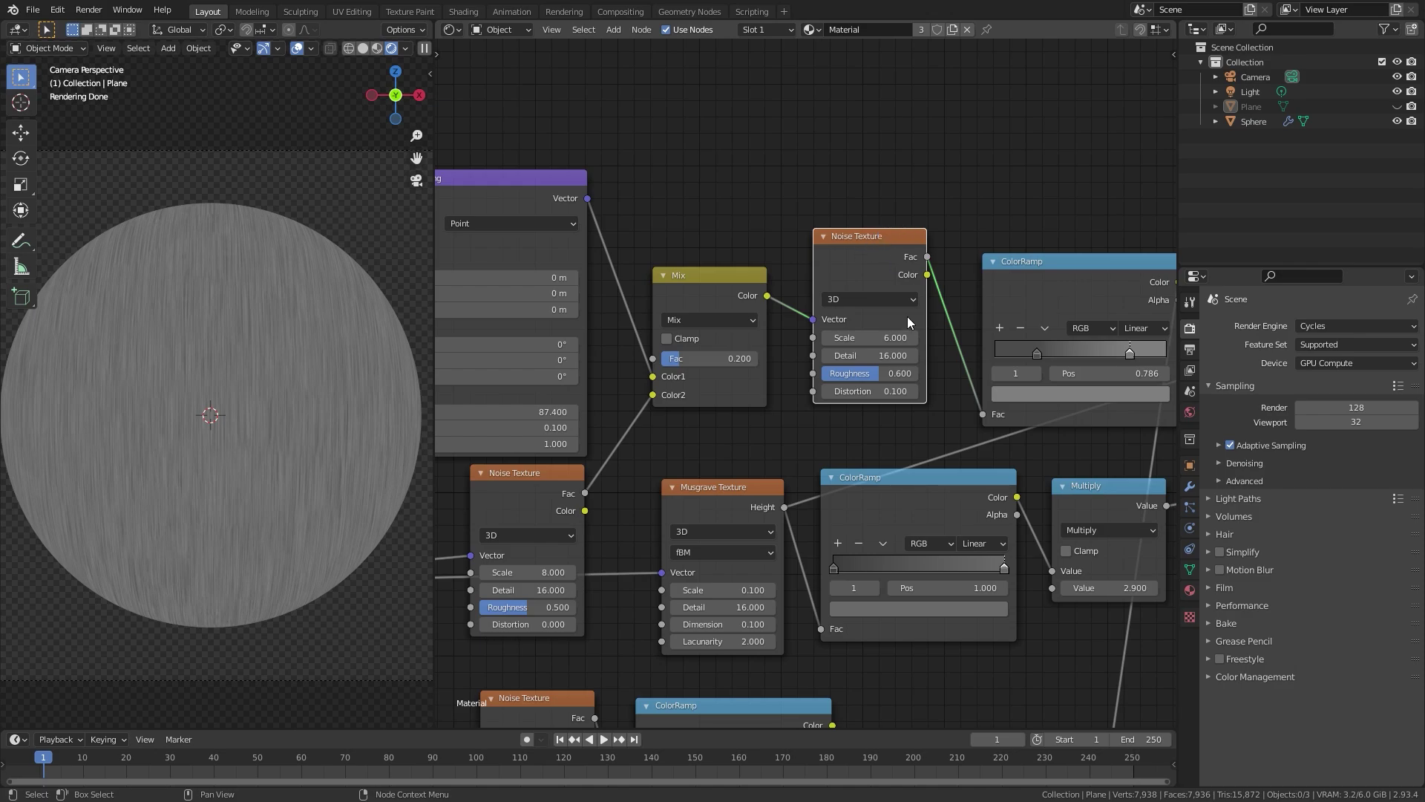
{"action": "scroll", "coordinate": [894, 402], "scroll_direction": "down", "scroll_amount": 3}
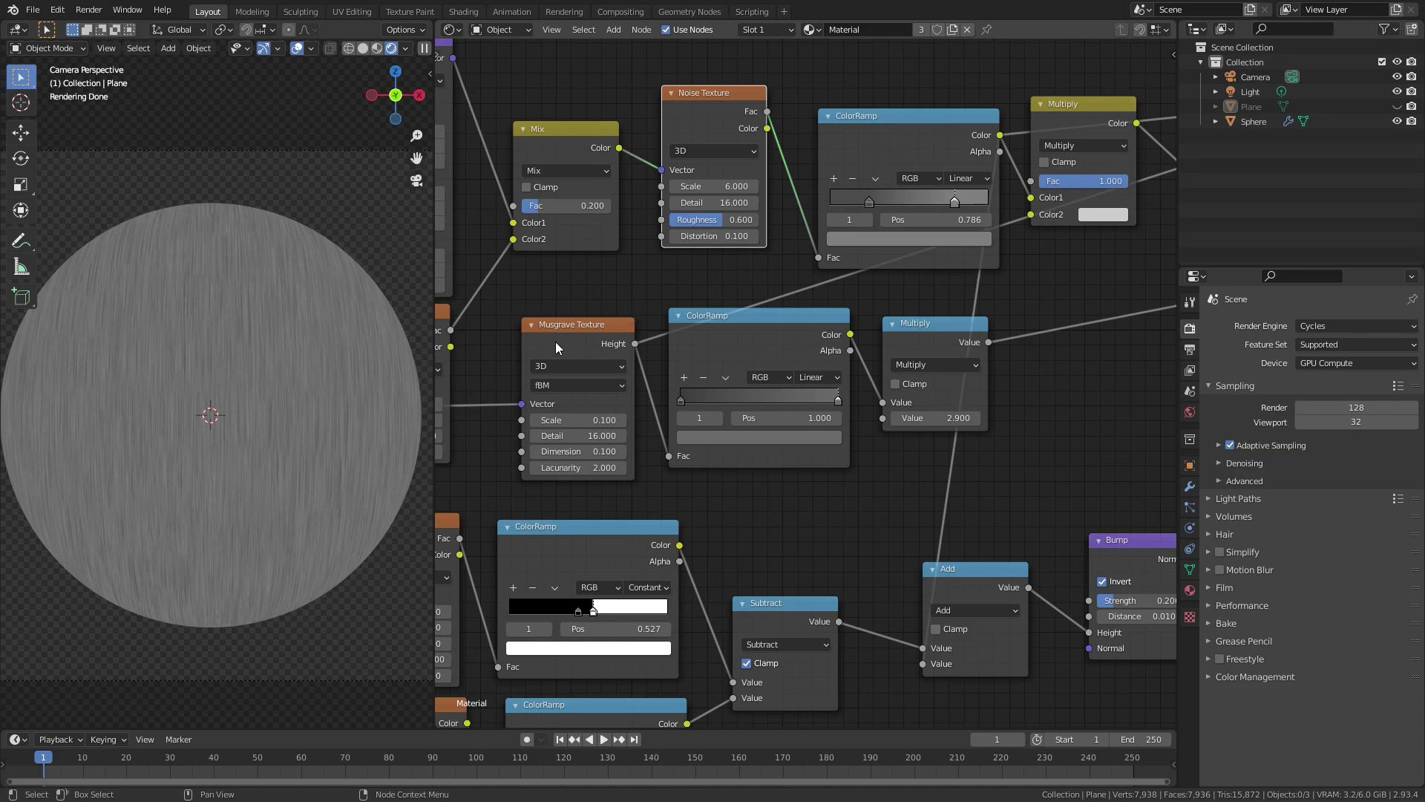
Preview the Musgrave Texture and the roughness Multiply node on the sphere, returning to the Principled BSDF
{"action": "left_click", "coordinate": [578, 337], "text": "ctrl+shift"}
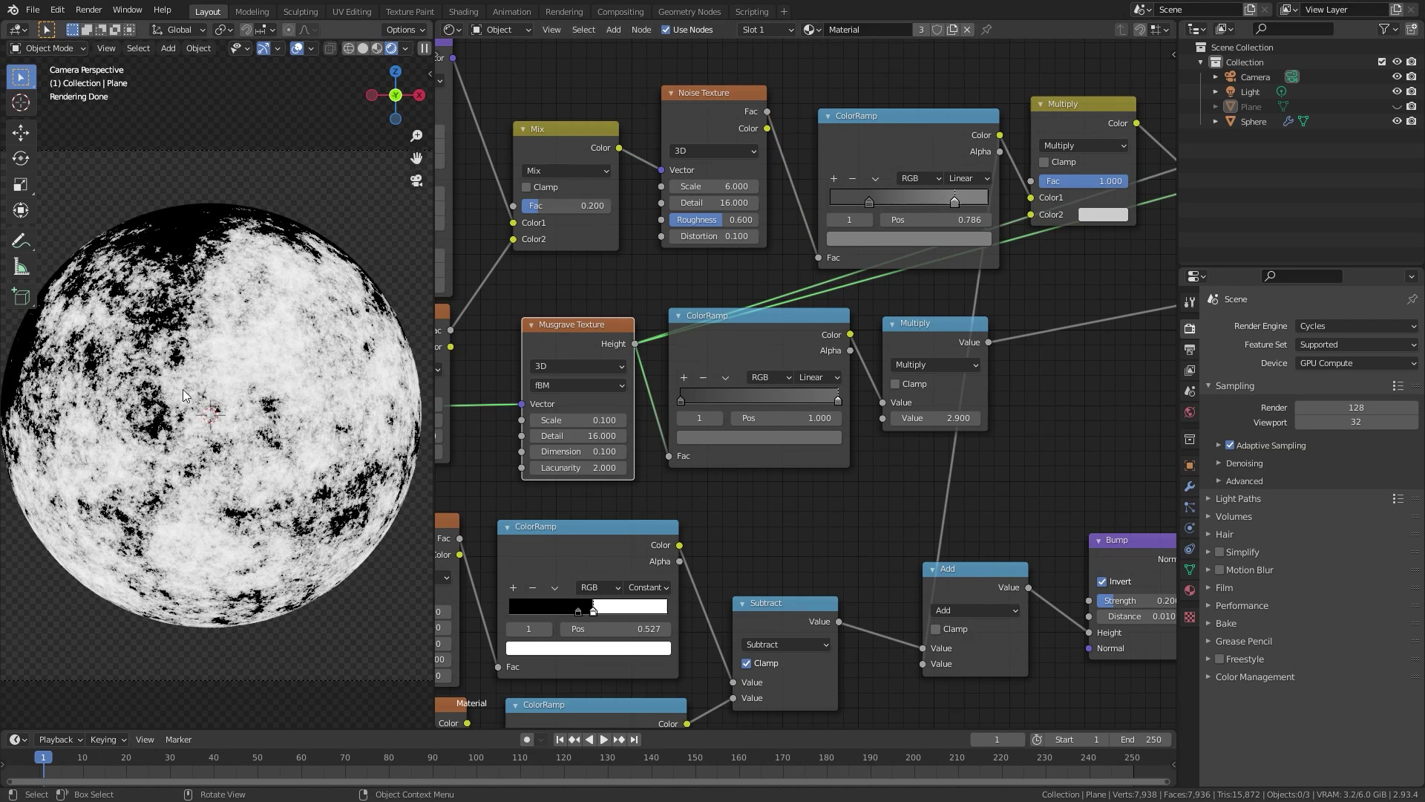
{"action": "middle_click_drag", "start_coordinate": [920, 245], "coordinate": [481, 264]}
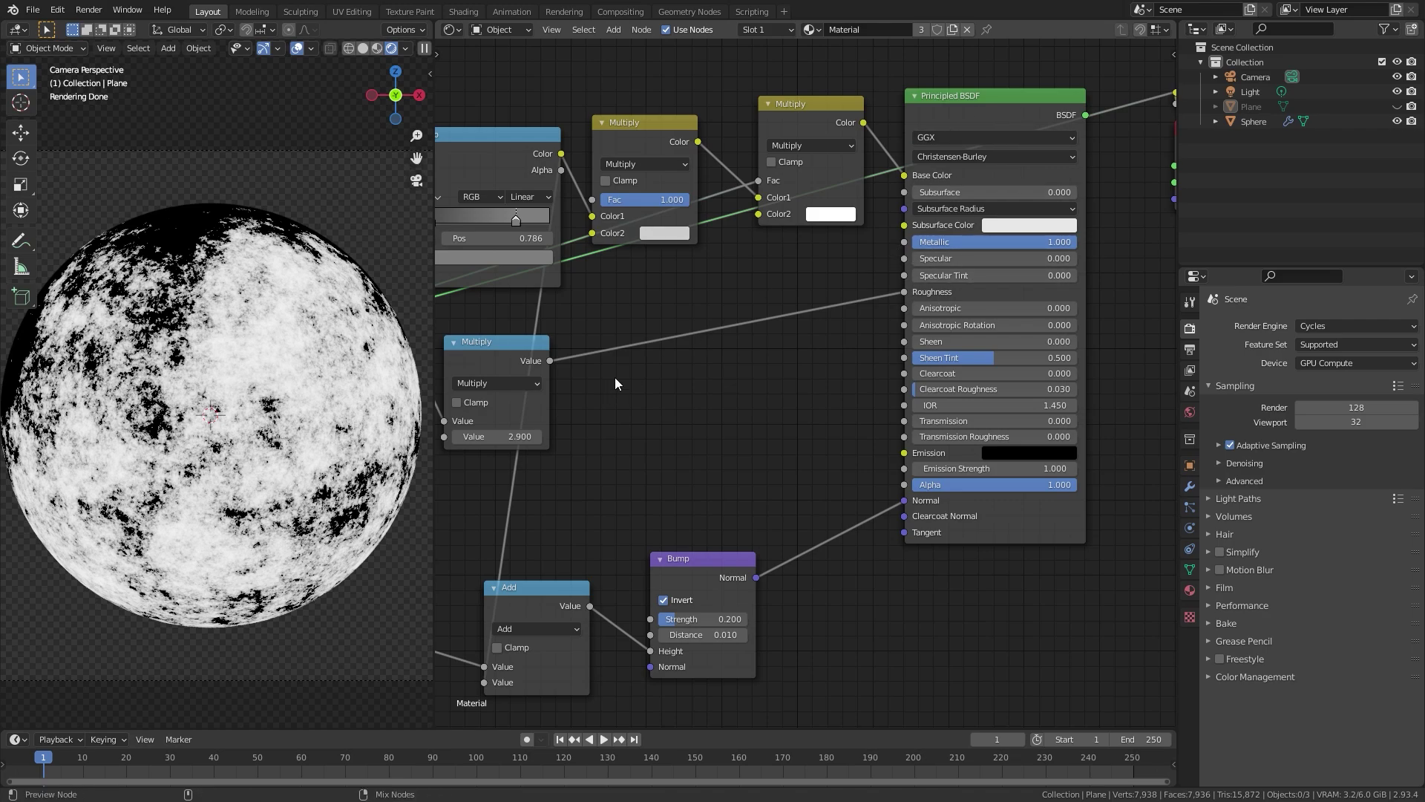
{"action": "left_click", "coordinate": [487, 355], "text": "ctrl+shift"}
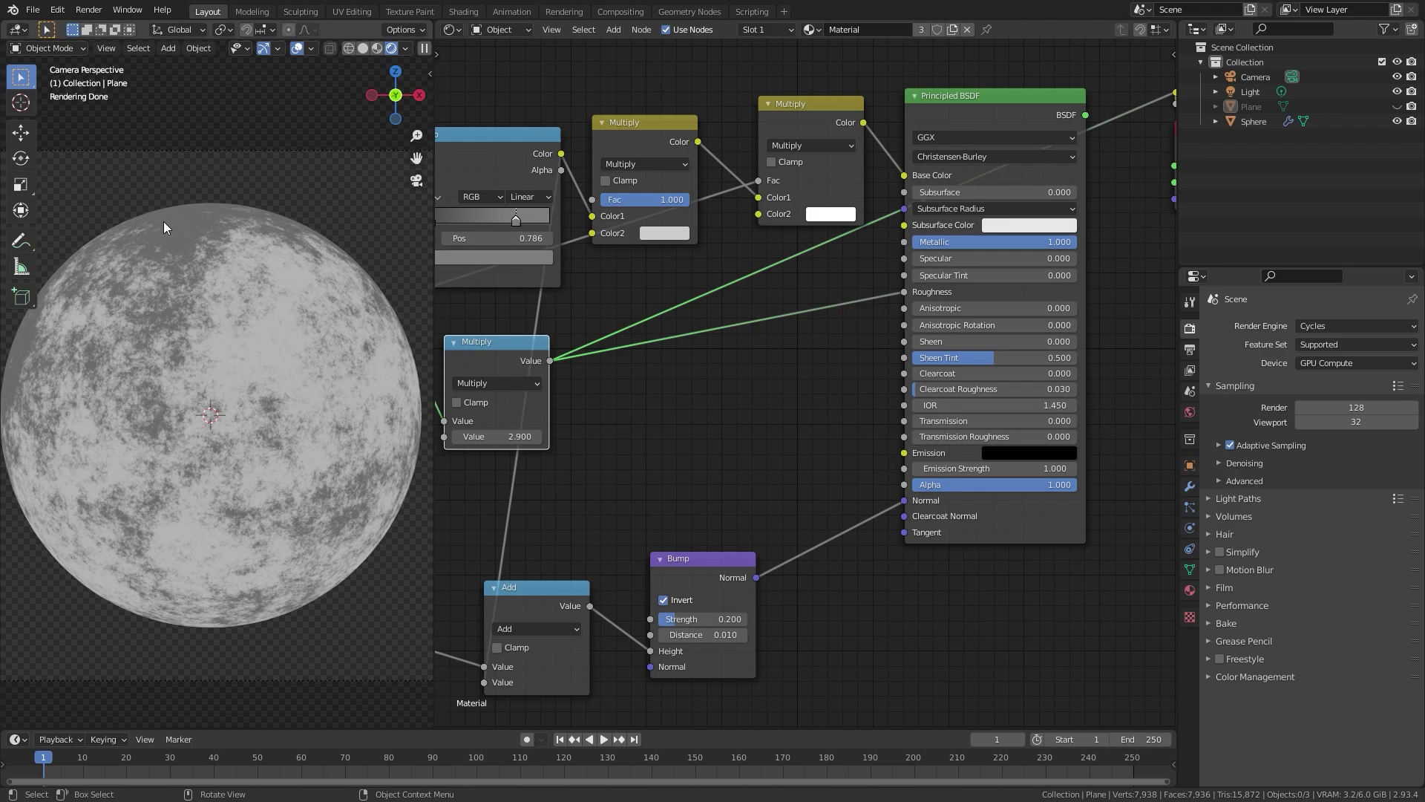
{"action": "left_click", "coordinate": [981, 104], "text": "ctrl+shift"}
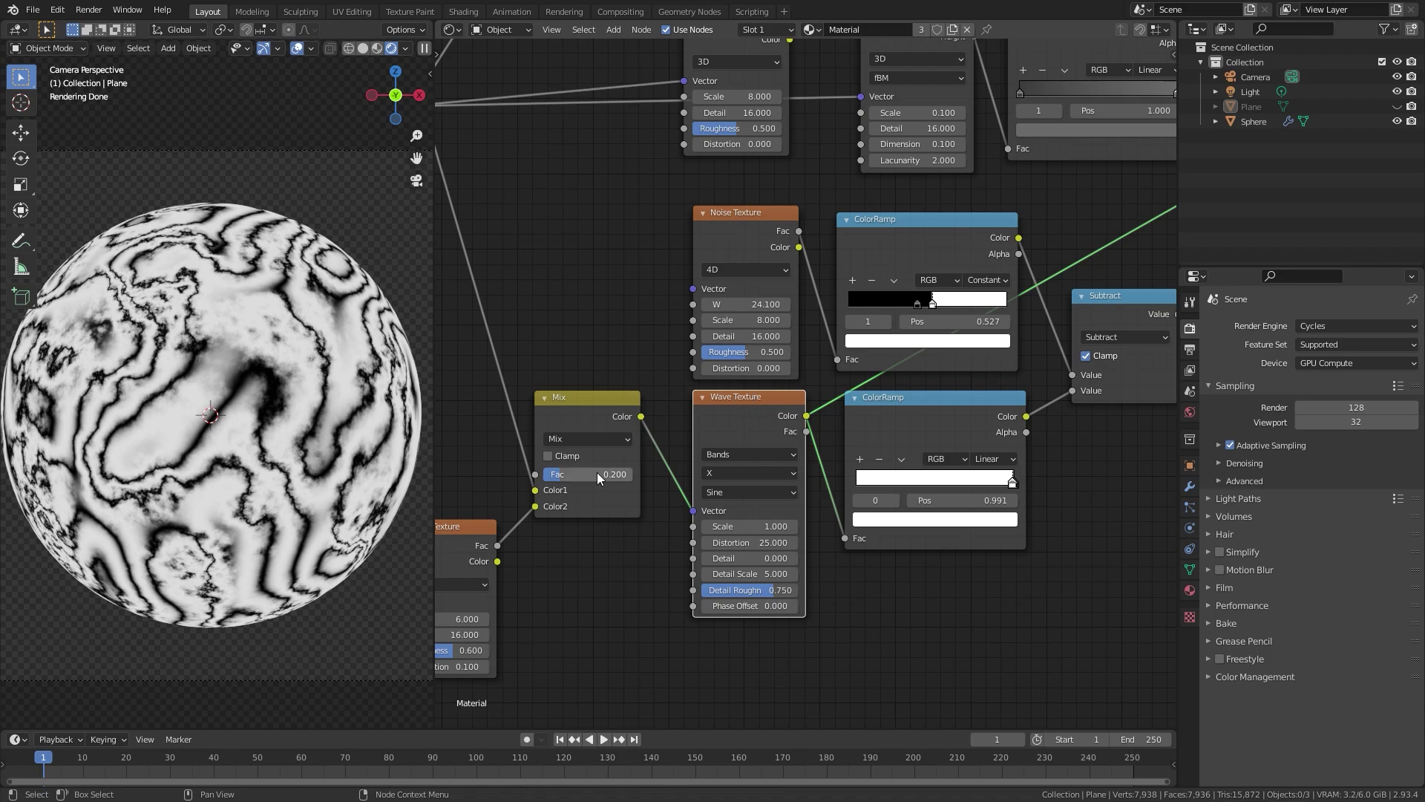
Examine the noise mix feeding the Wave Texture, and preview the constant noise ColorRamp and the Subtract node's crack mask
{"action": "middle_click_drag", "start_coordinate": [597, 473], "coordinate": [721, 441]}
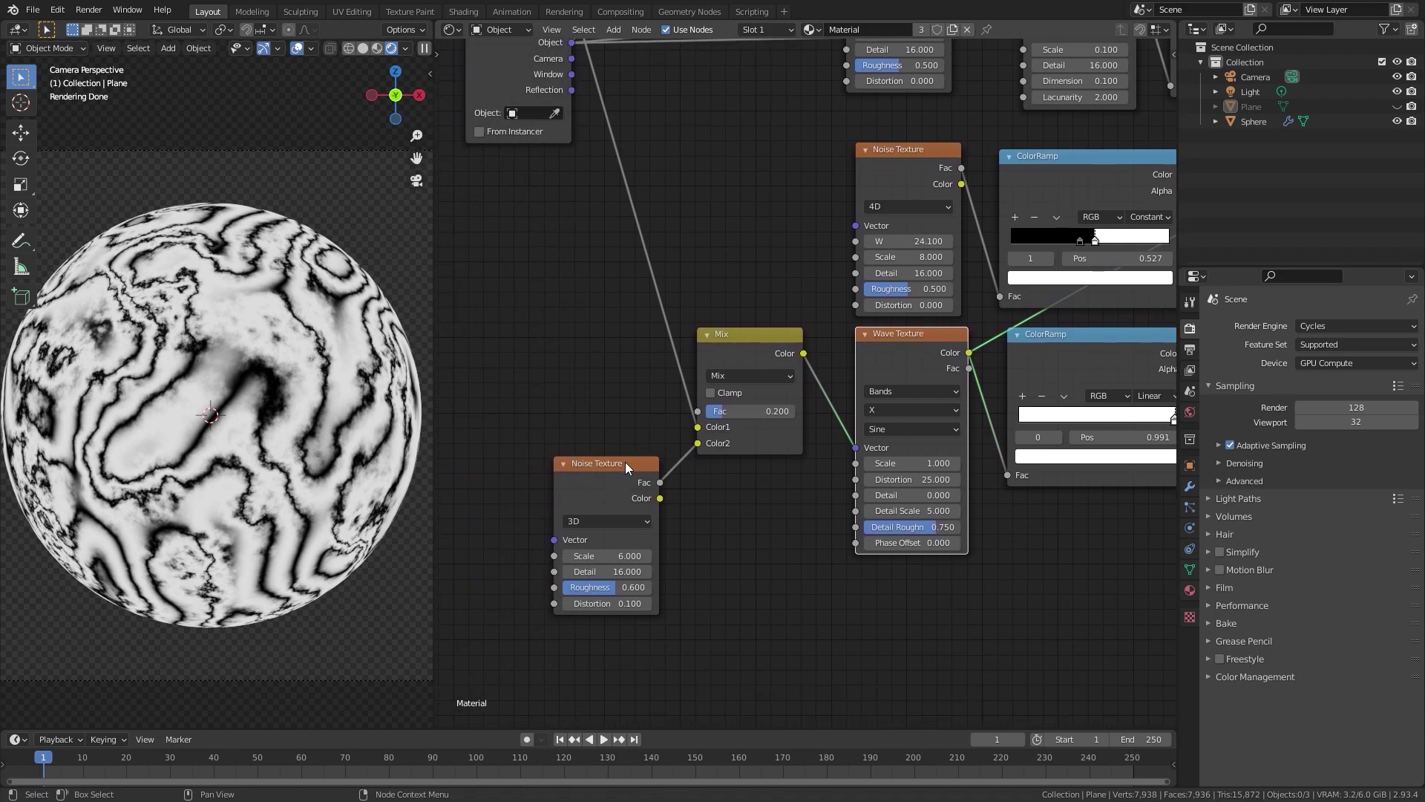
{"action": "middle_click_drag", "start_coordinate": [1103, 239], "coordinate": [777, 324]}
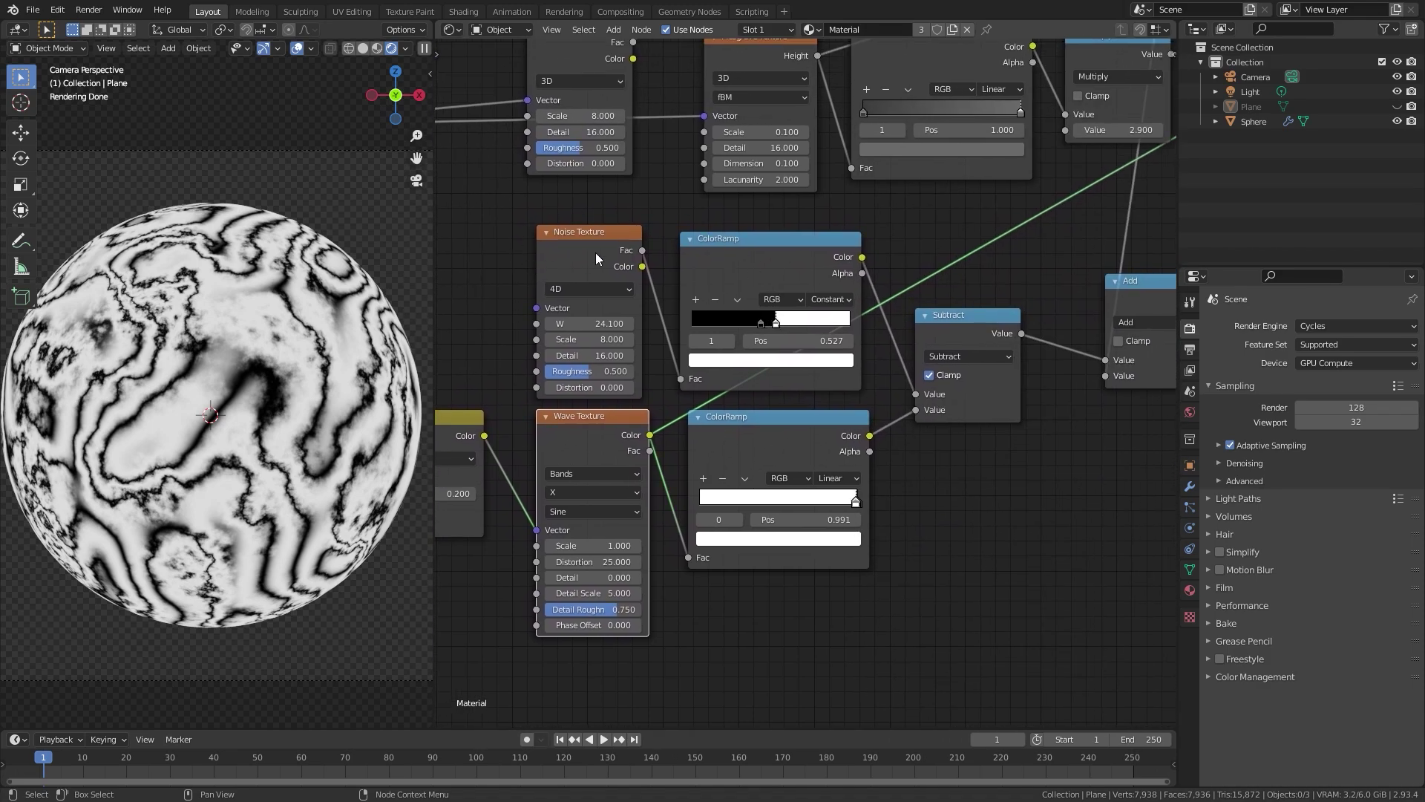
{"action": "left_click", "coordinate": [710, 290], "text": "ctrl+shift"}
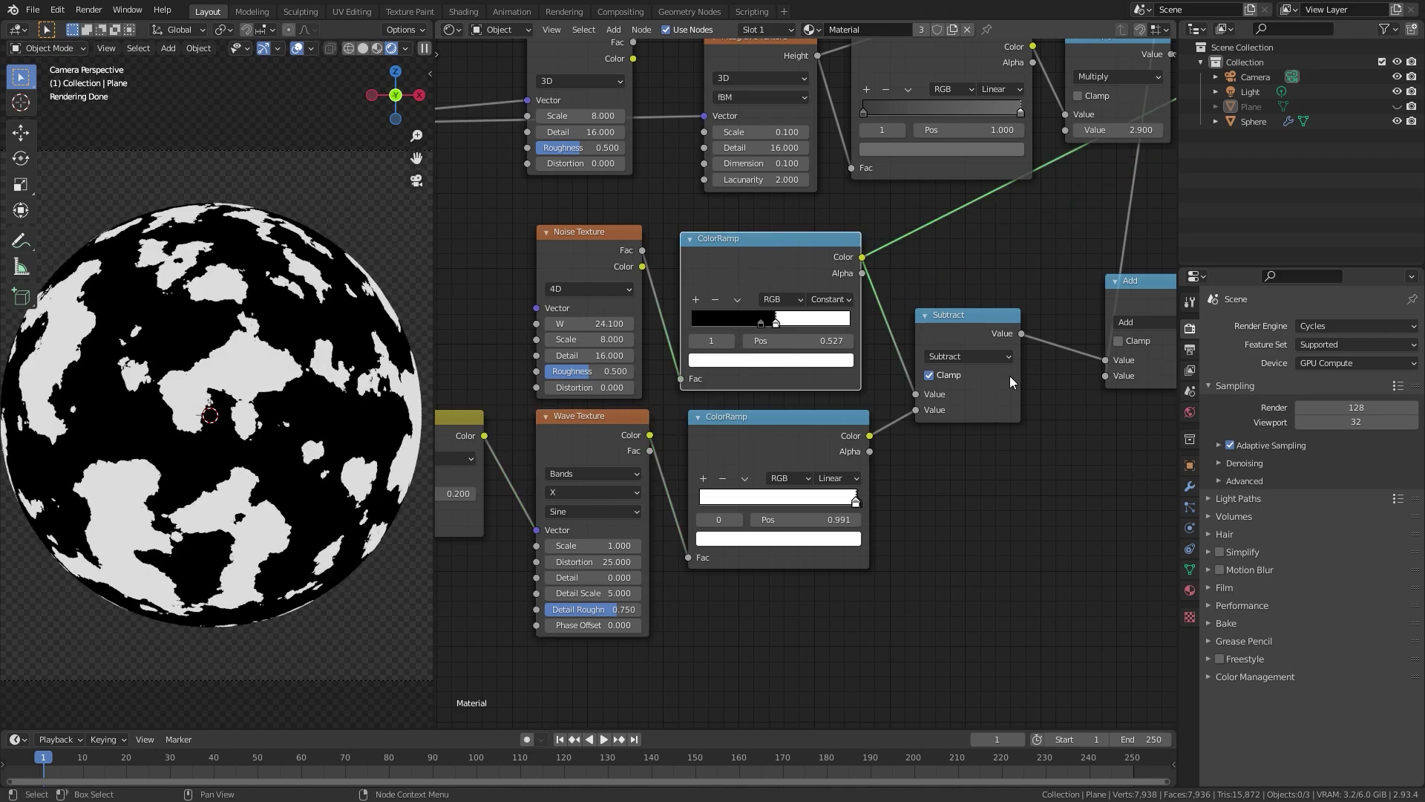
{"action": "left_click", "coordinate": [1011, 380], "text": "ctrl+shift"}
{"action": "middle_click_drag", "start_coordinate": [1050, 320], "coordinate": [706, 394]}
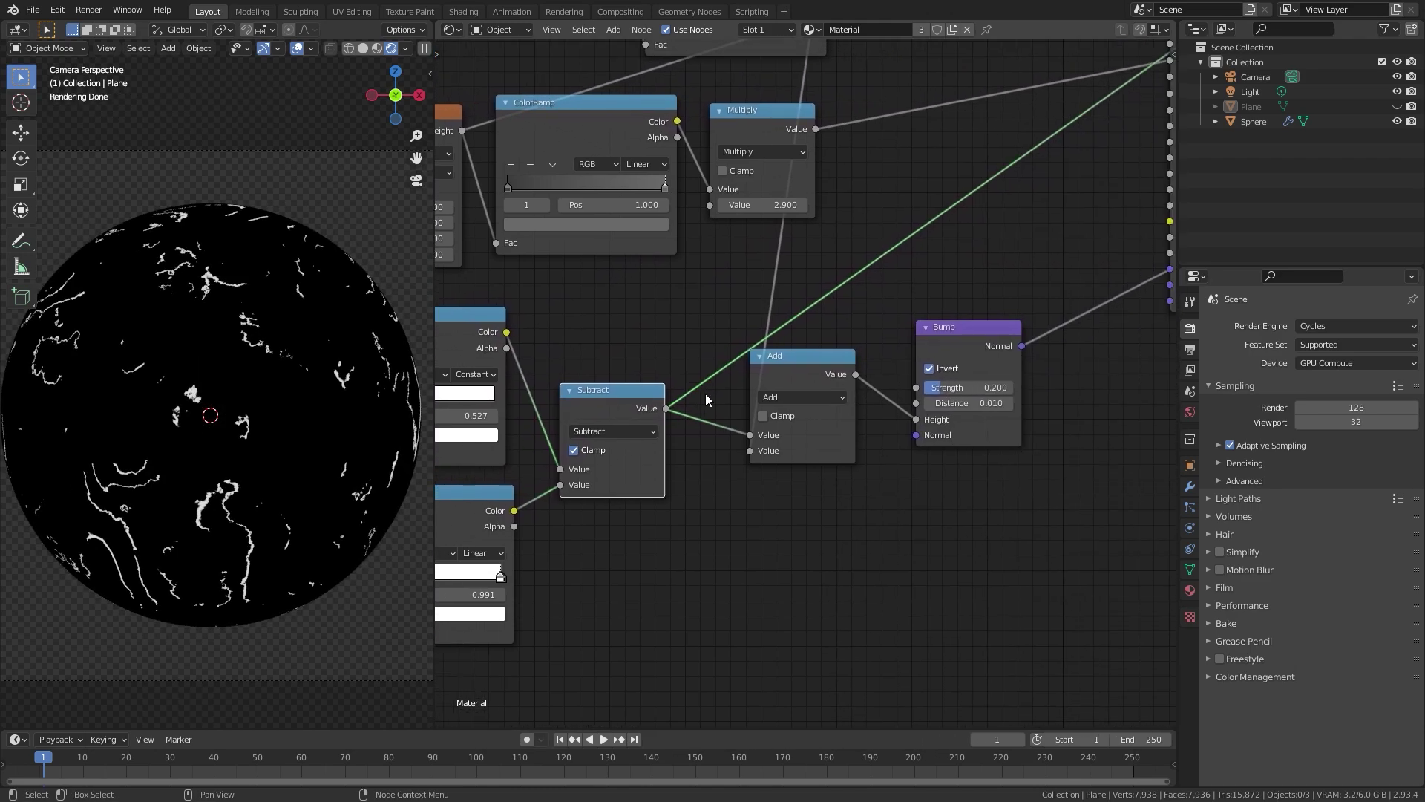
Preview the Add and Bump nodes on the sphere, and restore the Principled BSDF to the Material Output
{"action": "left_click", "coordinate": [812, 367], "text": "ctrl+shift"}
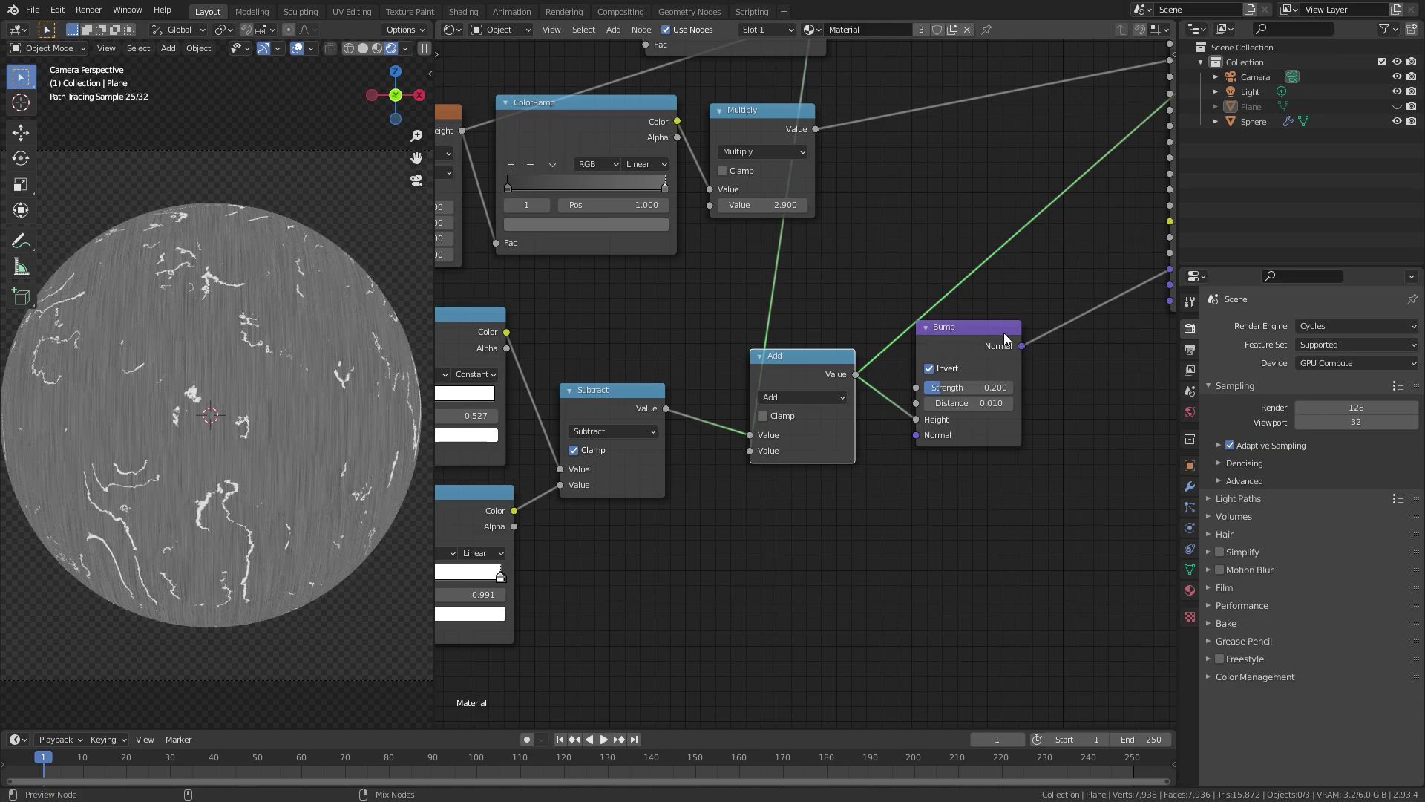
{"action": "left_click", "coordinate": [977, 343], "text": "ctrl+shift"}
{"action": "scroll", "coordinate": [977, 343], "scroll_direction": "down", "scroll_amount": 1}
{"action": "middle_click_drag", "start_coordinate": [1045, 292], "coordinate": [804, 487]}
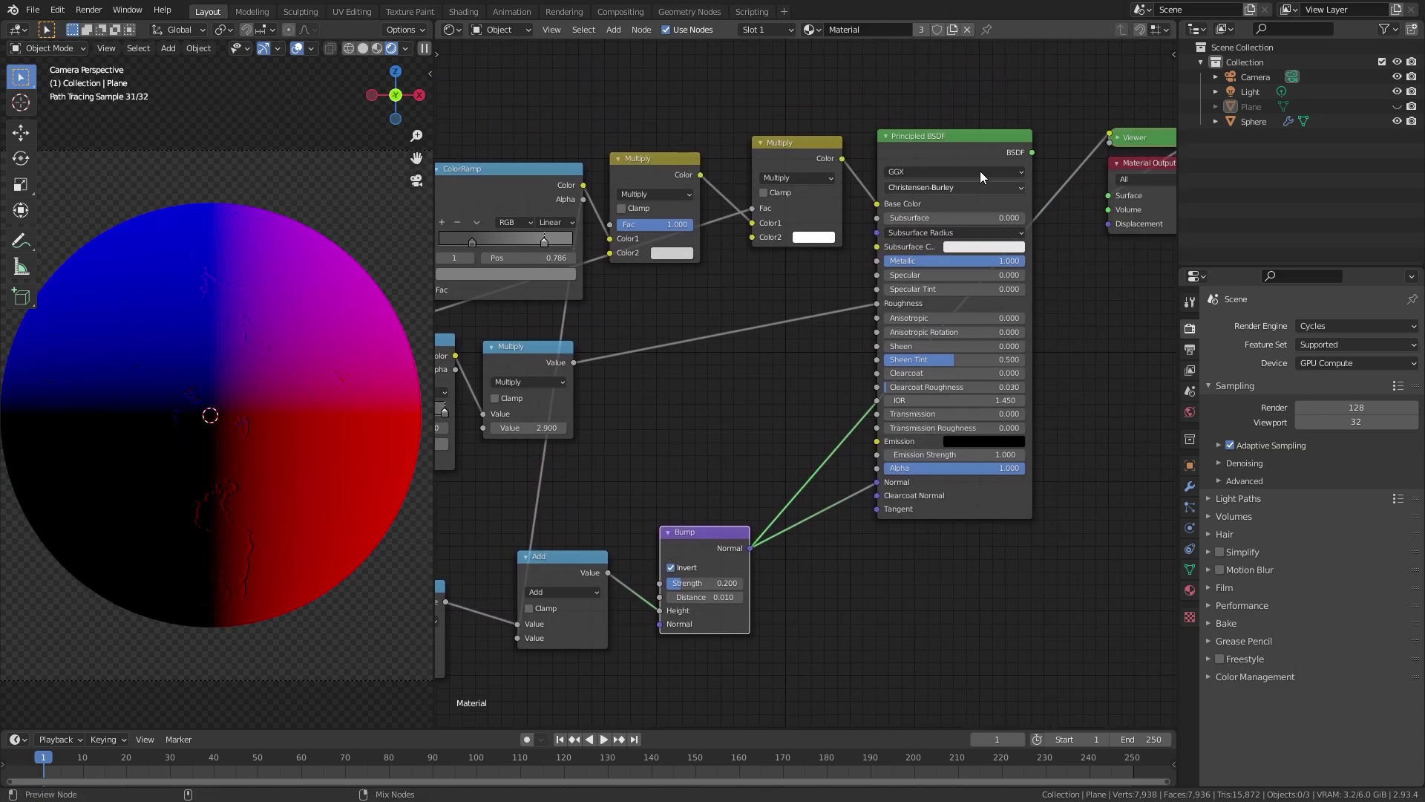
{"action": "left_click", "coordinate": [950, 137], "text": "ctrl+shift"}
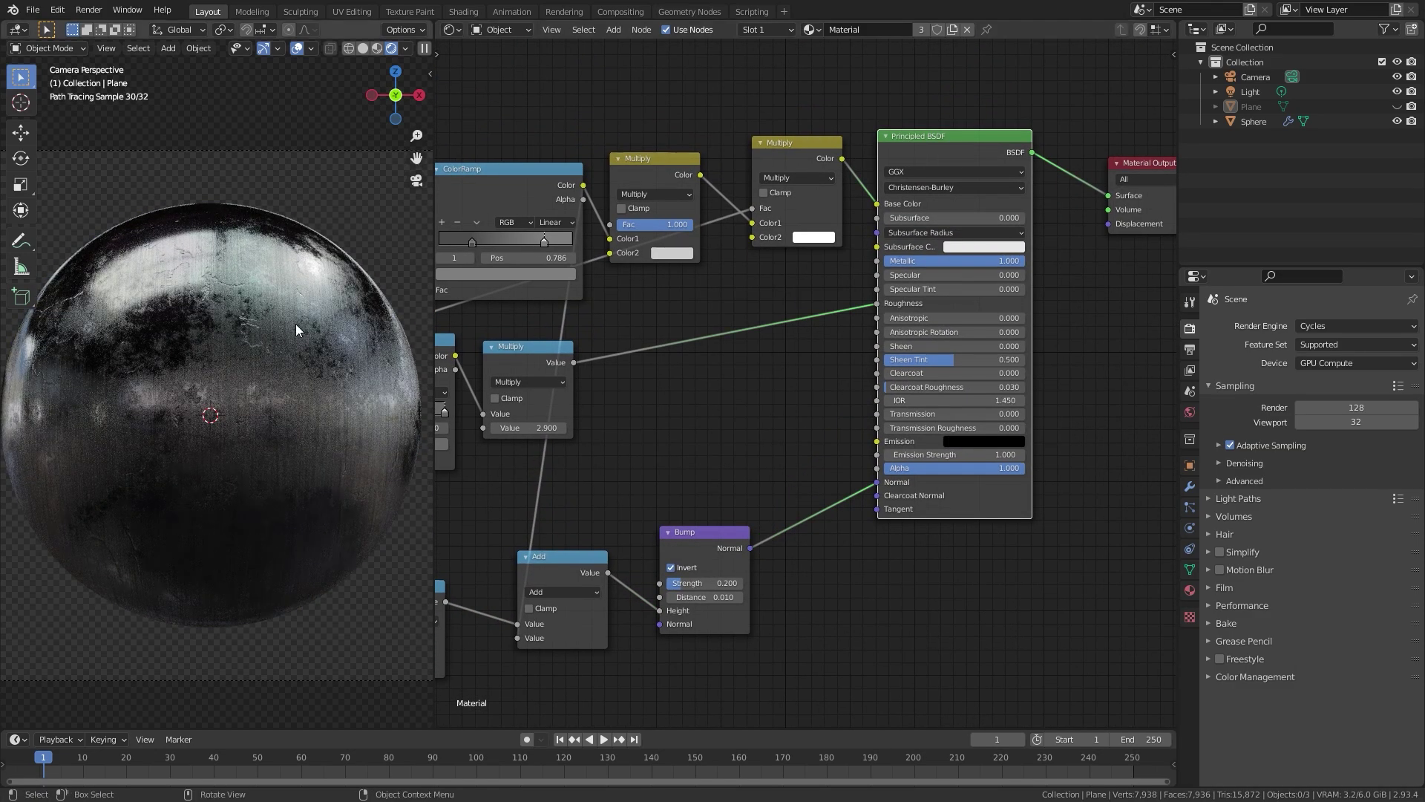